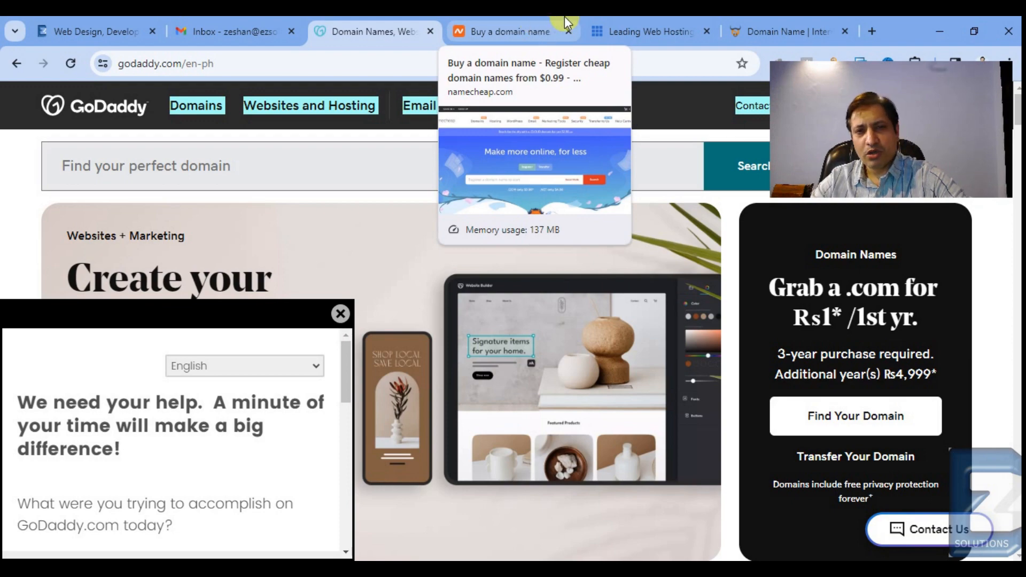
- Look through the bluehost, GoDaddy and internet.bs tabs, expand internet.bs's domain search, then open a new tab
{"action": "left_click", "coordinate": [651, 17]}
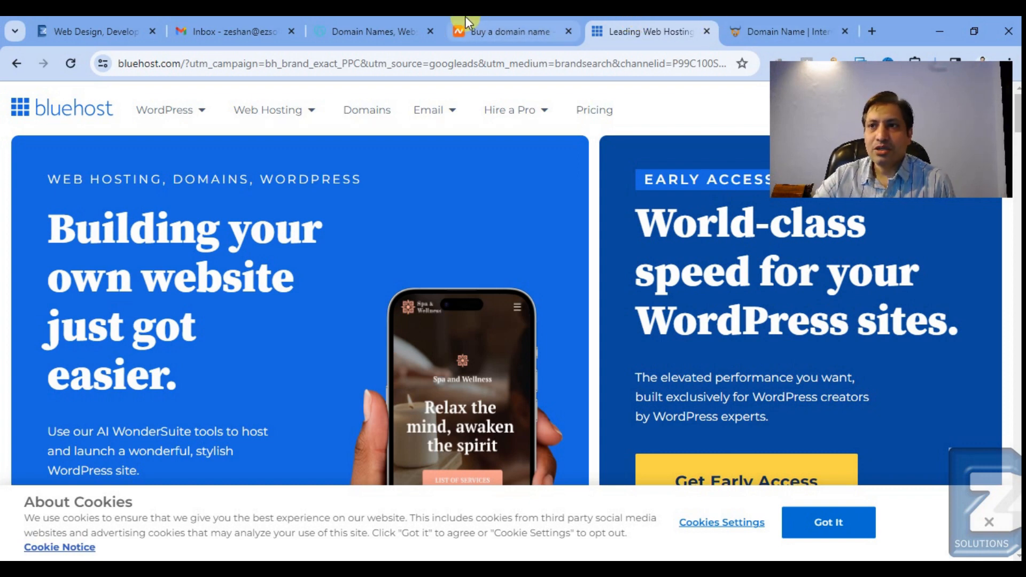
{"action": "left_click", "coordinate": [384, 22]}
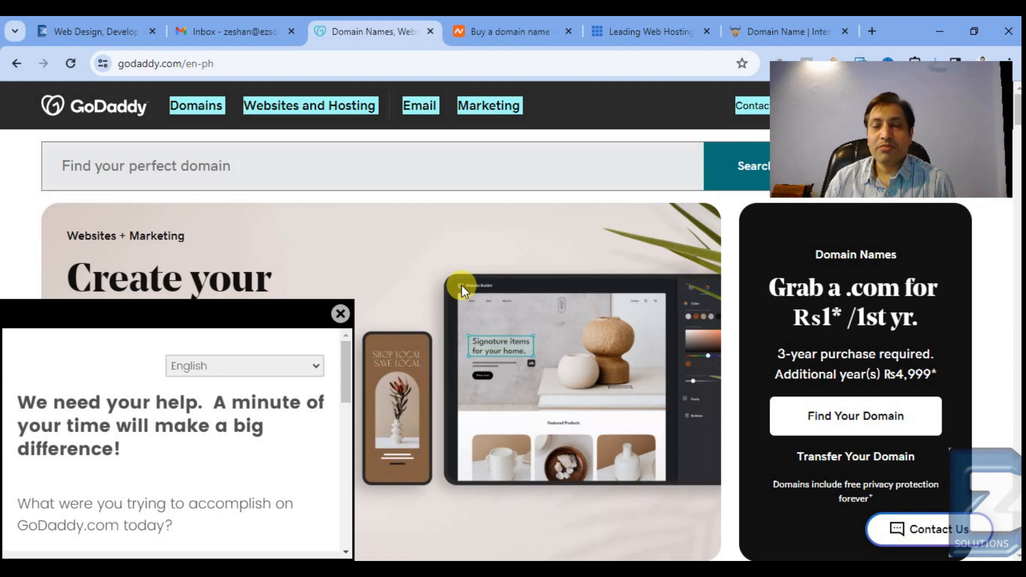
{"action": "left_click", "coordinate": [807, 24]}
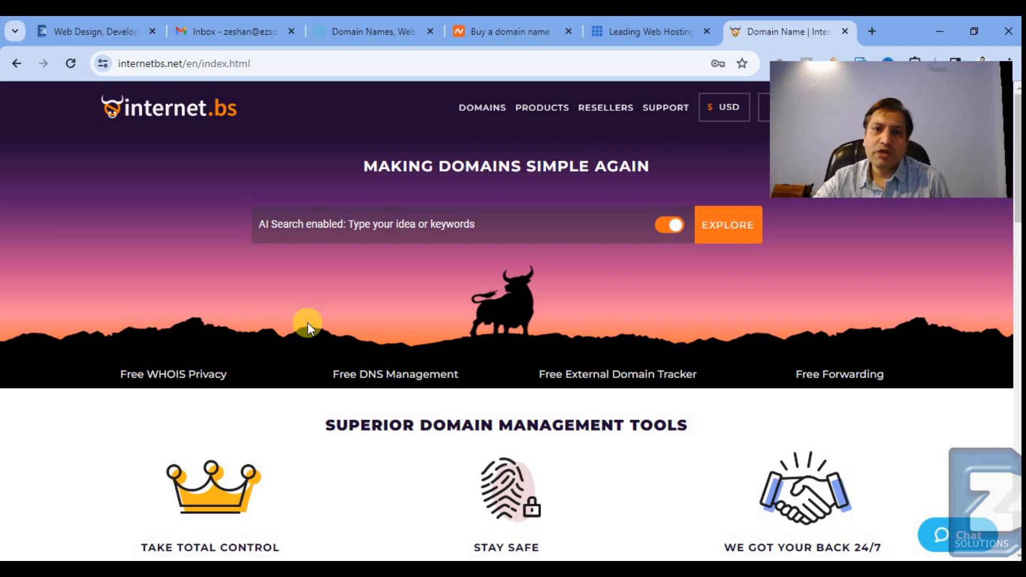
{"action": "left_click", "coordinate": [415, 229]}
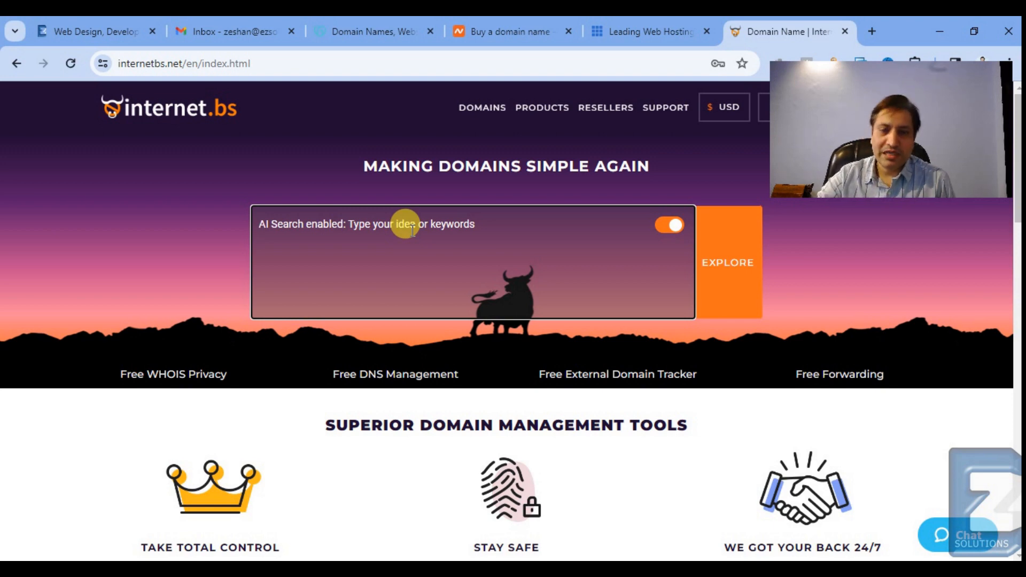
{"action": "left_click", "coordinate": [872, 30]}
- Load pknic.net.pk, look over its Resources menu, then go back to internet.bs
{"action": "left_click", "coordinate": [586, 65]}
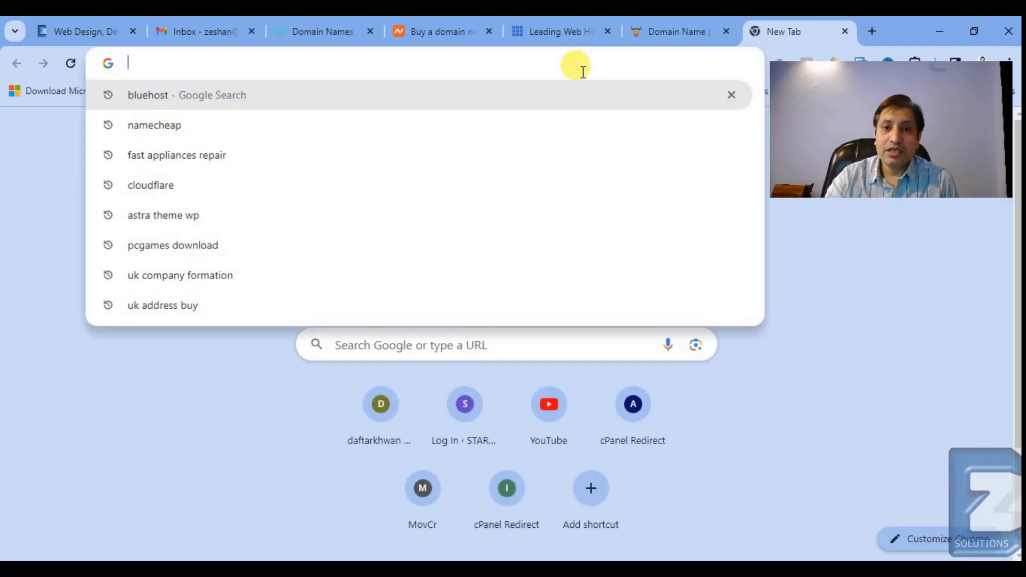
{"action": "type", "text": "pk"}
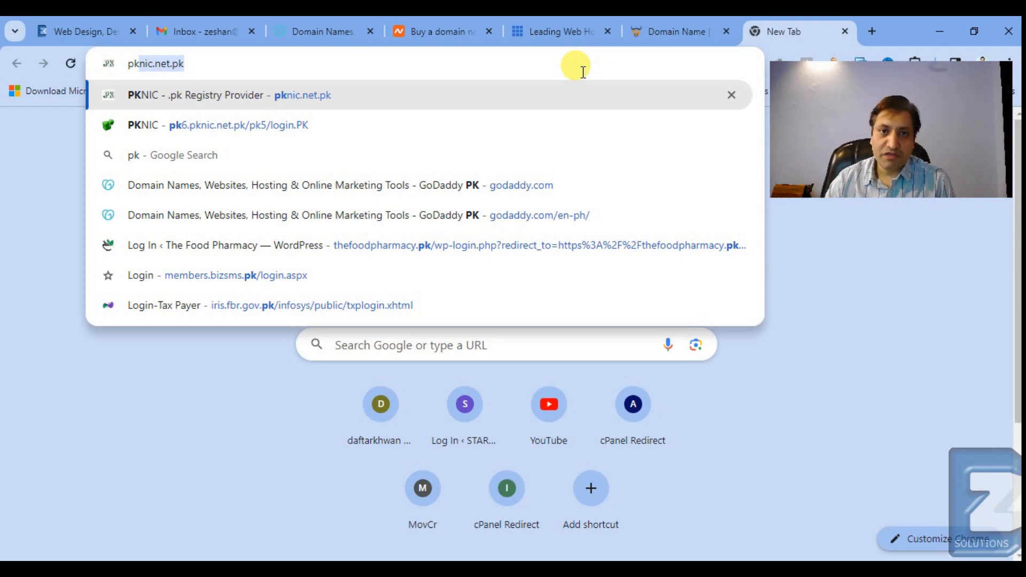
{"action": "key", "text": "Return"}
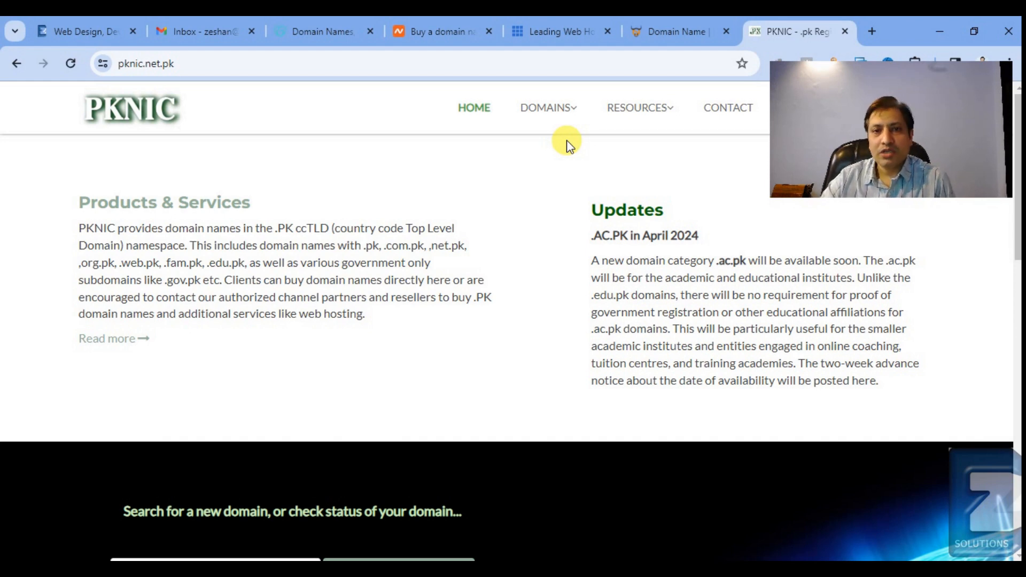
{"action": "mouse_move", "coordinate": [581, 117]}
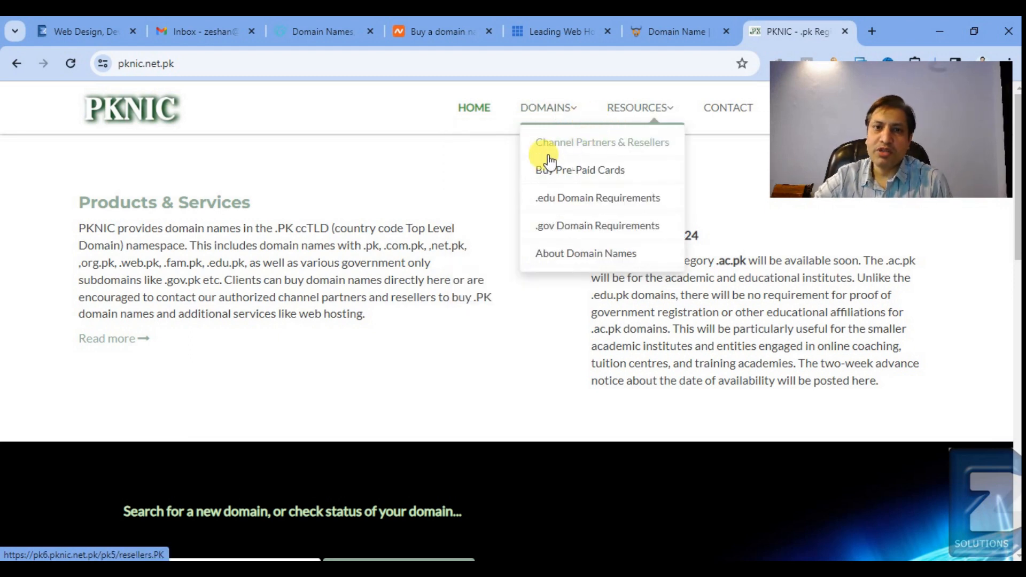
{"action": "left_click", "coordinate": [681, 21]}
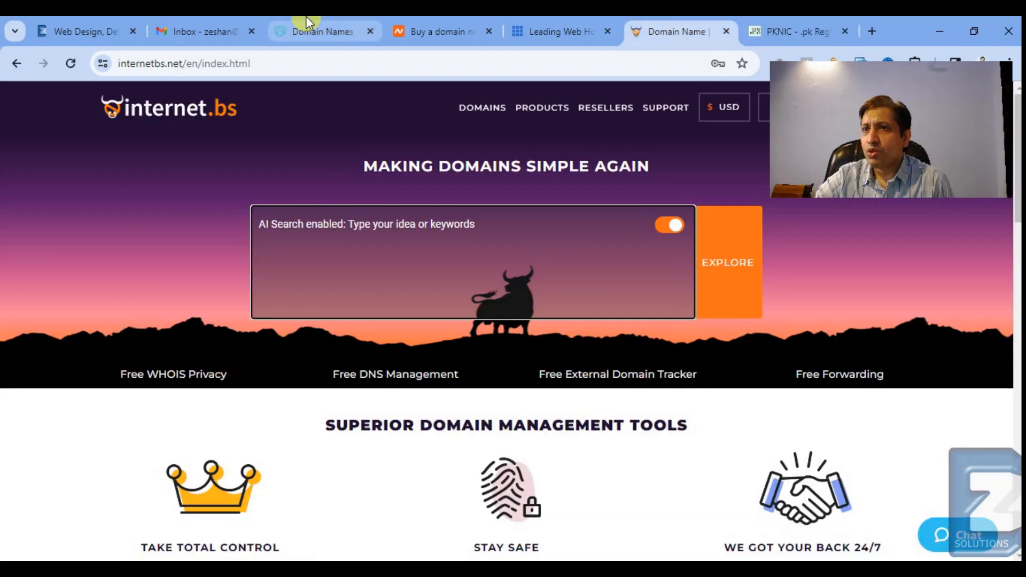
- Dismiss the feedback survey popup on the GoDaddy site
{"action": "left_click", "coordinate": [308, 21]}
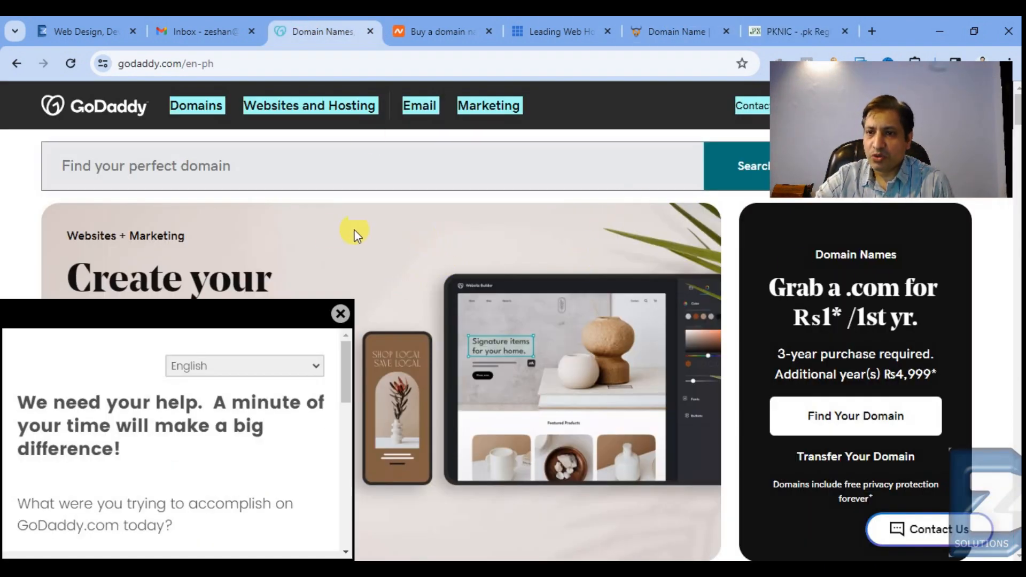
{"action": "scroll", "coordinate": [402, 235], "scroll_direction": "down", "scroll_amount": 4}
{"action": "left_click", "coordinate": [341, 315]}
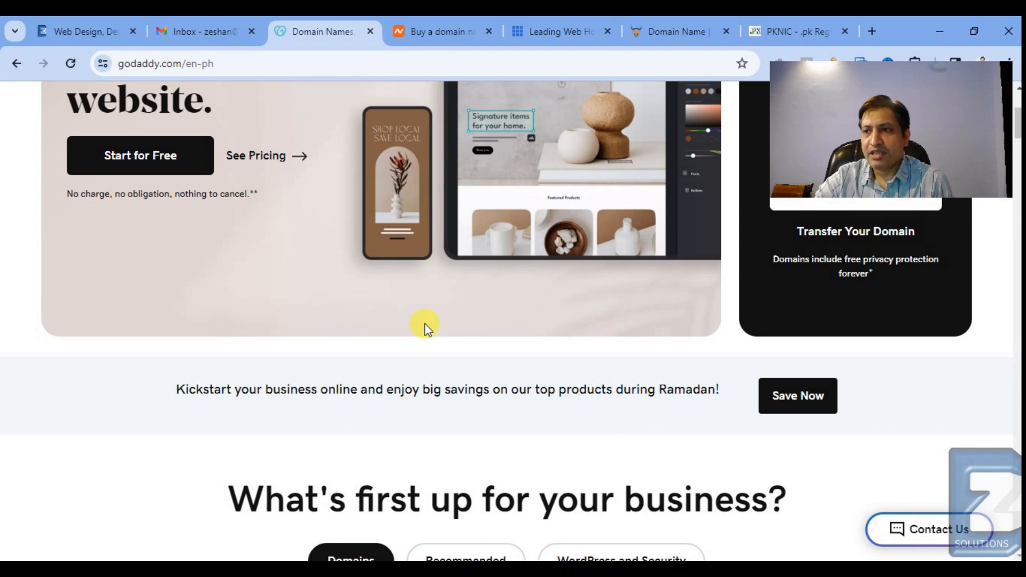
{"action": "scroll", "coordinate": [427, 315], "scroll_direction": "up", "scroll_amount": 4}
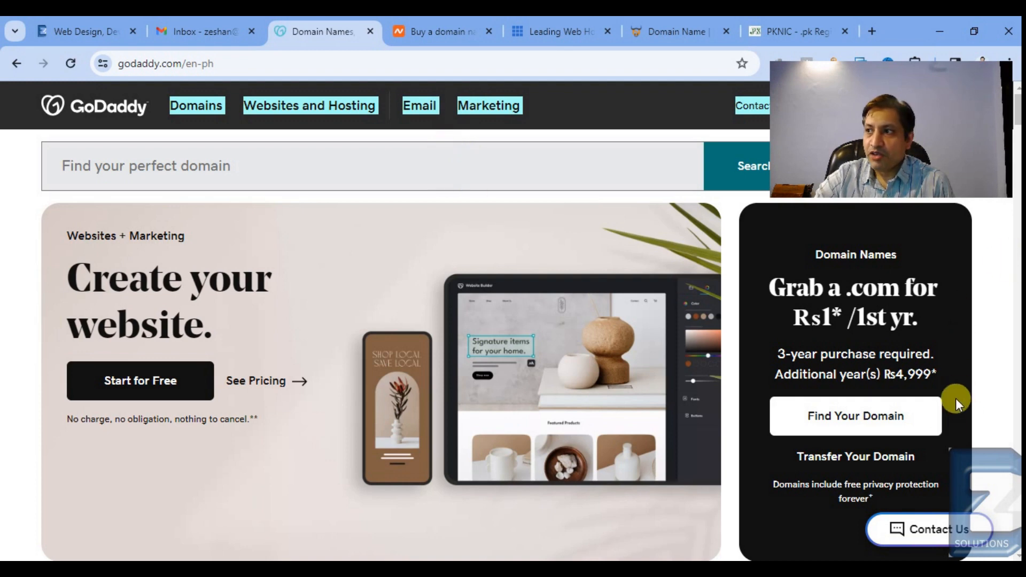
{"action": "left_click", "coordinate": [584, 123]}
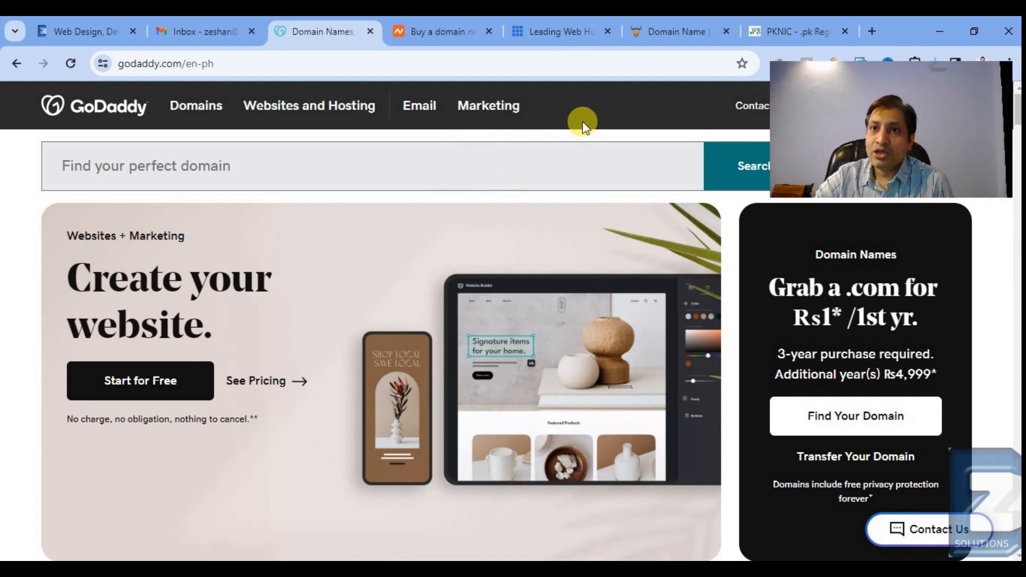
- Glance at the namecheap and bluehost tabs, then return to internet.bs
{"action": "left_click", "coordinate": [452, 22]}
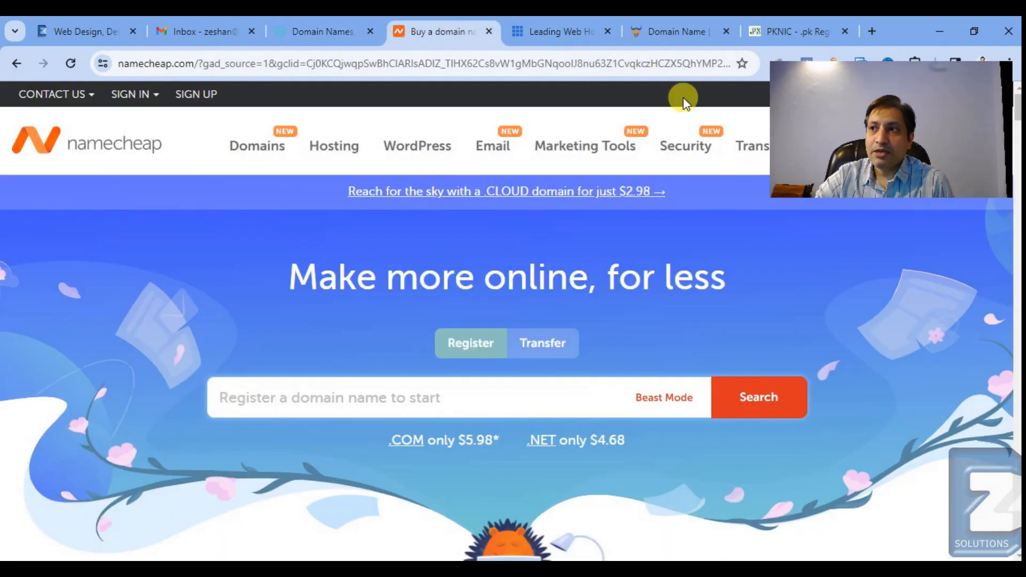
{"action": "left_click", "coordinate": [553, 22]}
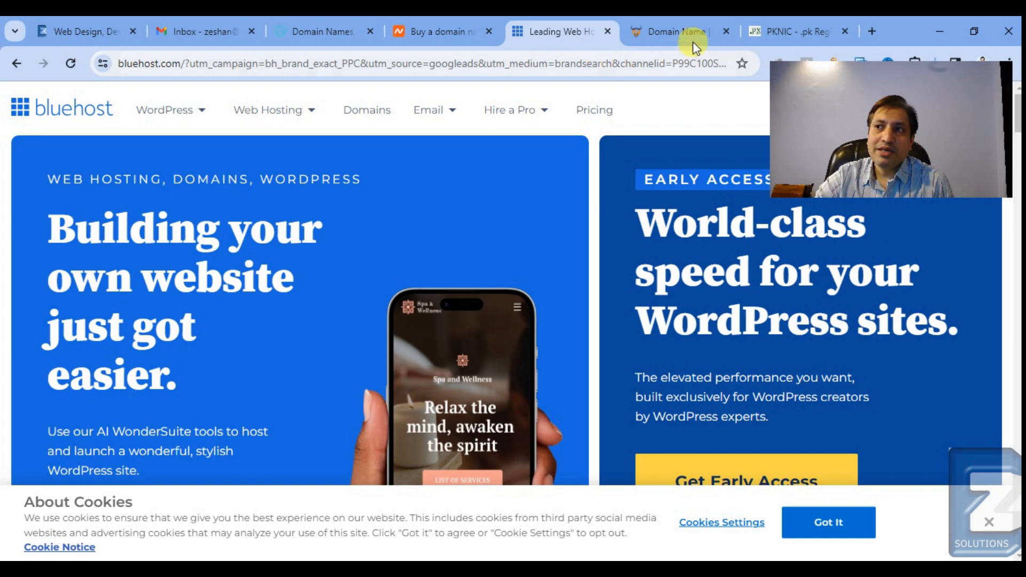
{"action": "left_click", "coordinate": [694, 24]}
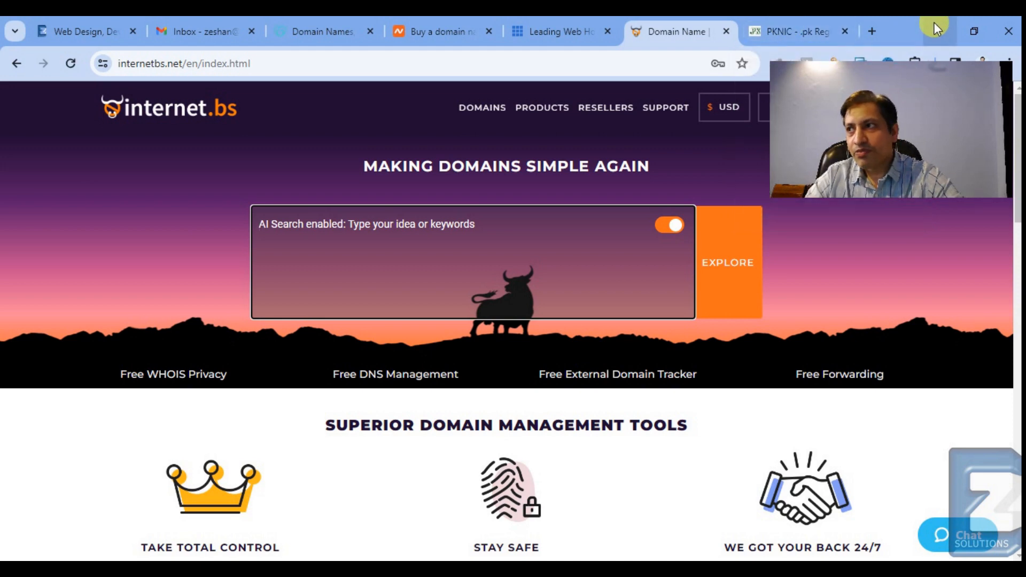
- Google 'webitech' in a new tab and open the pk.webitech.com hosting result
{"action": "left_click", "coordinate": [879, 28]}
{"action": "left_click", "coordinate": [681, 59]}
{"action": "type", "text": "webi"}
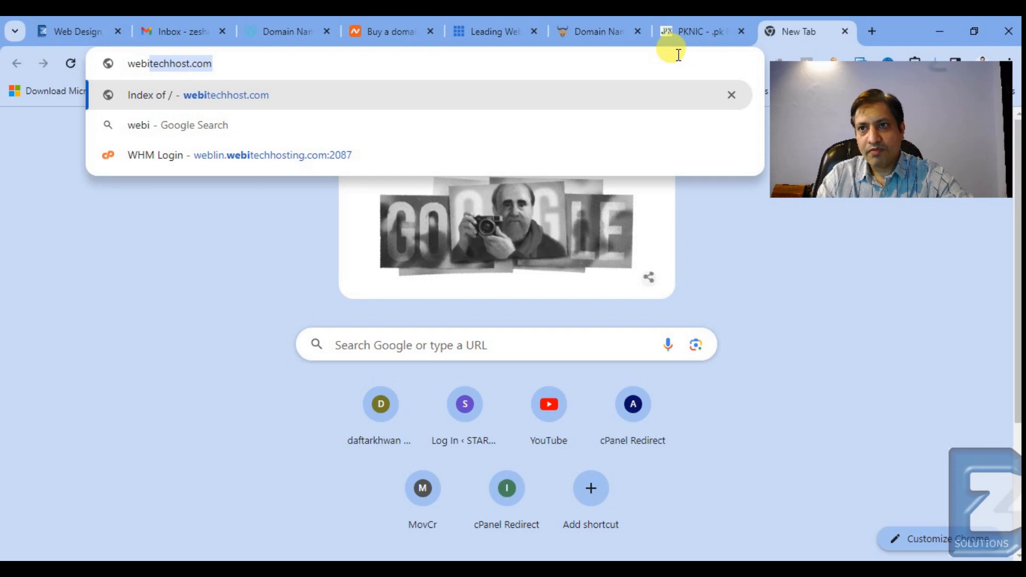
{"action": "key", "text": "BackSpace"}
{"action": "key", "text": "BackSpace"}
{"action": "type", "text": "itech"}
{"action": "key", "text": "Delete"}
{"action": "key", "text": "Return"}
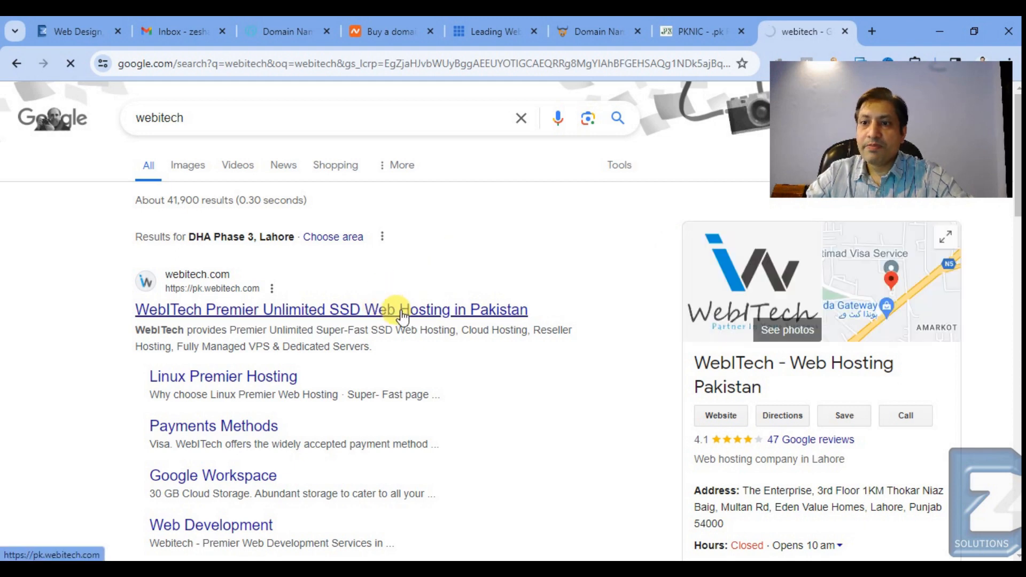
{"action": "left_click", "coordinate": [385, 314]}
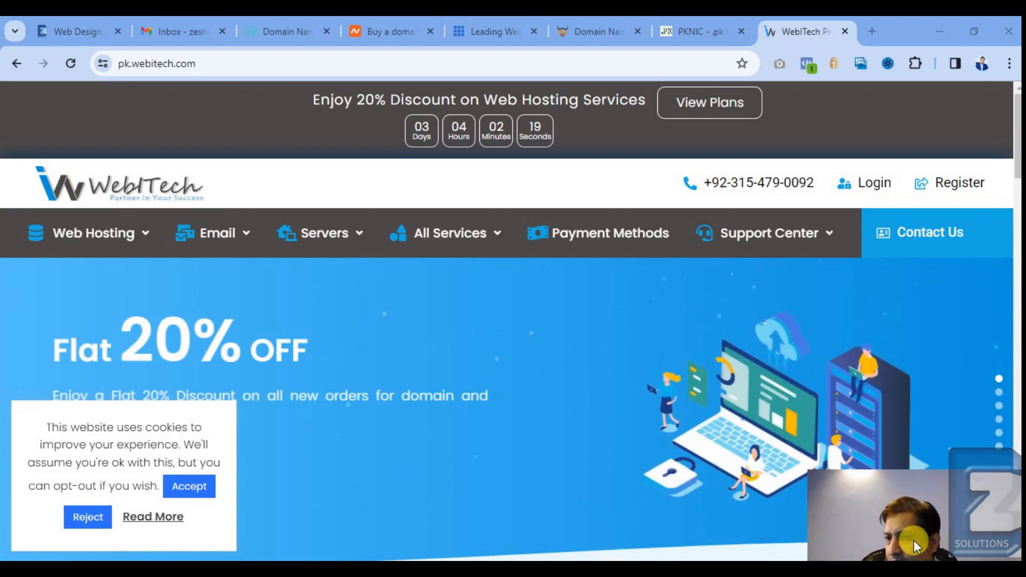
- Scroll to the WebITech hosting service cards and open the Reseller Hosting card
{"action": "scroll", "coordinate": [392, 326], "scroll_direction": "down", "scroll_amount": 7}
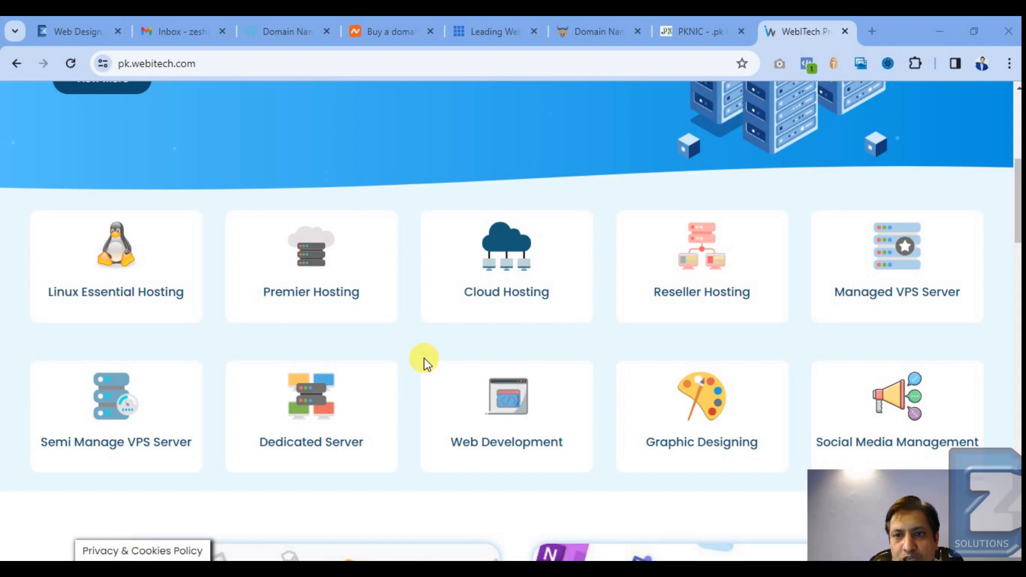
{"action": "scroll", "coordinate": [497, 326], "scroll_direction": "down", "scroll_amount": 4}
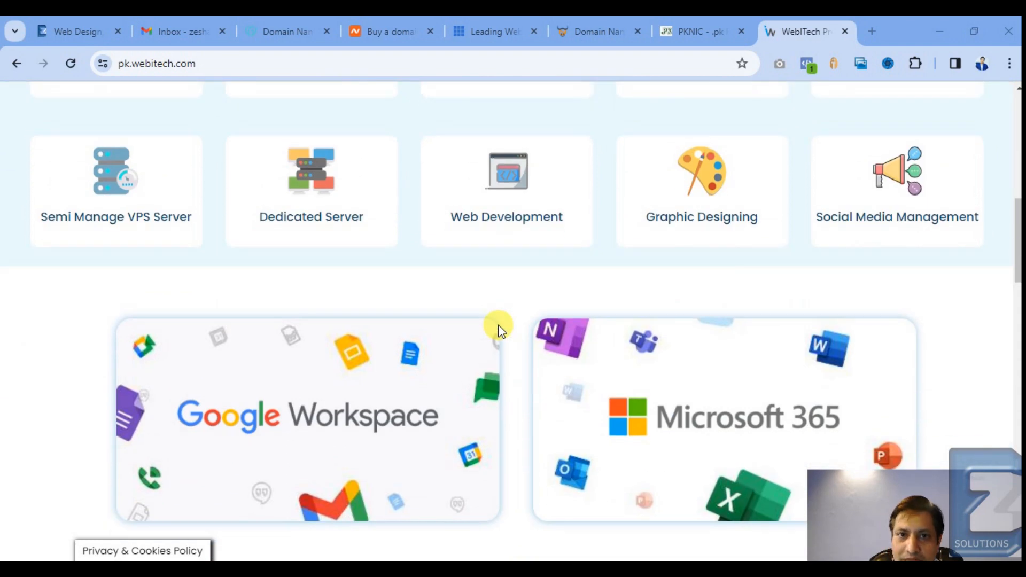
{"action": "scroll", "coordinate": [434, 320], "scroll_direction": "up", "scroll_amount": 5}
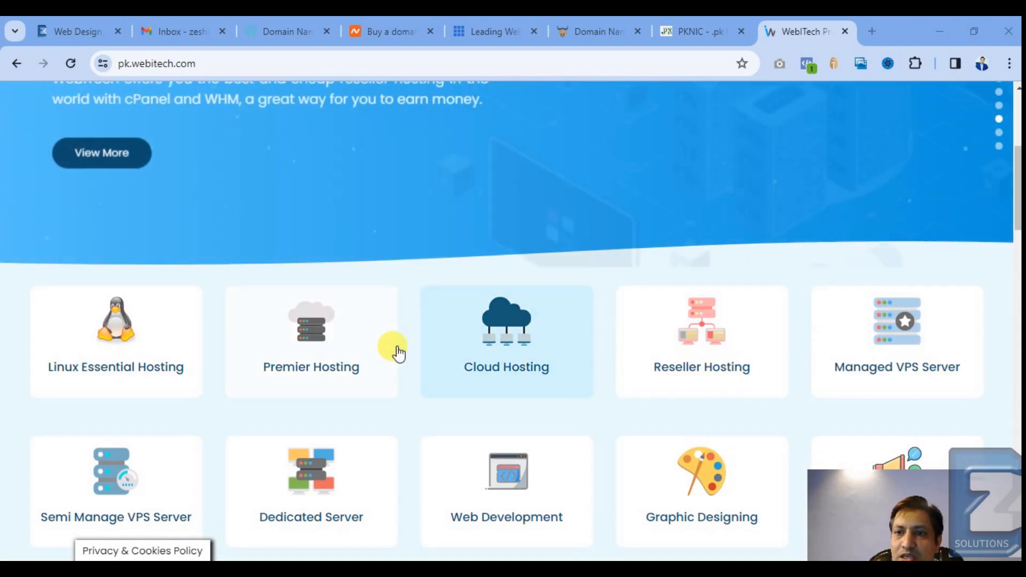
{"action": "left_click", "coordinate": [702, 353]}
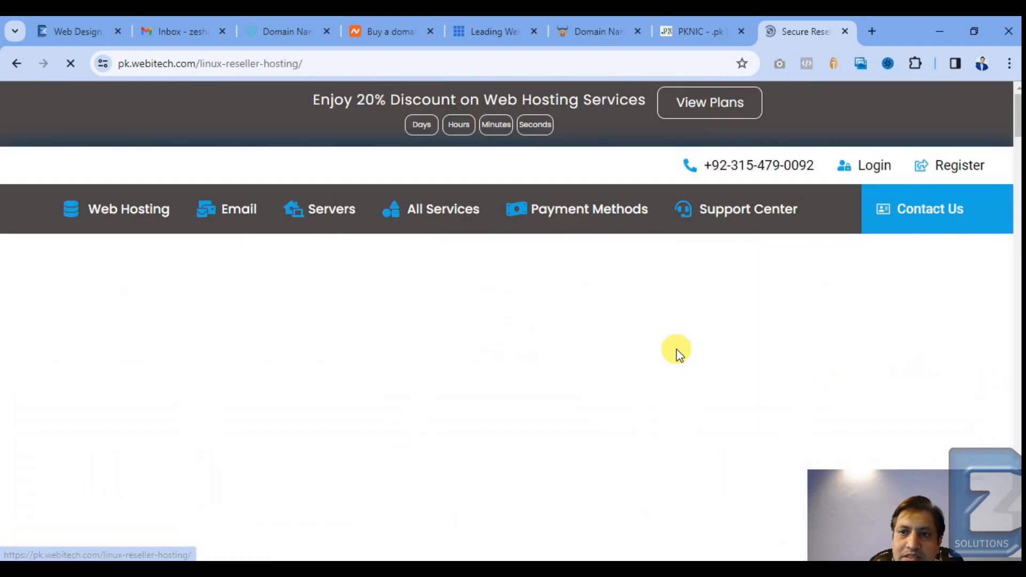
- Review the Linux reseller plans from Rs 1,500 to Rs 6,000, highlighting the 40 cPanel Accounts feature
{"action": "scroll", "coordinate": [625, 354], "scroll_direction": "down", "scroll_amount": 10}
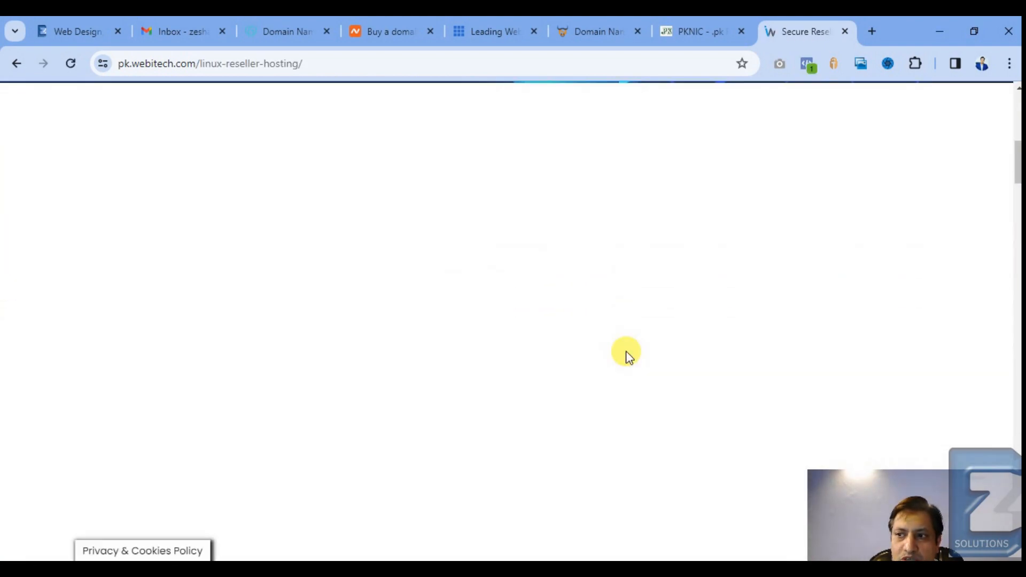
{"action": "scroll", "coordinate": [626, 354], "scroll_direction": "down", "scroll_amount": 1}
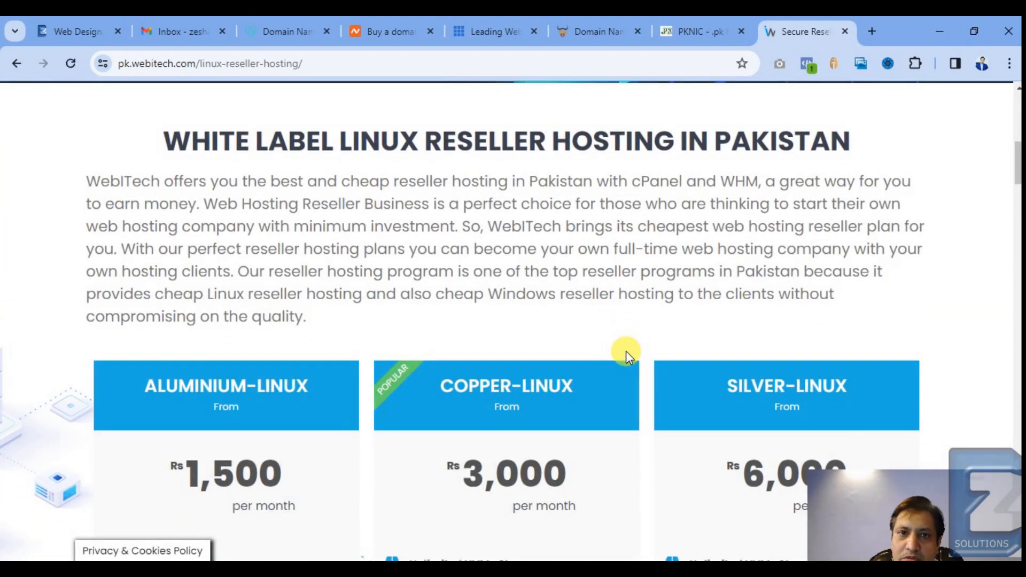
{"action": "scroll", "coordinate": [585, 327], "scroll_direction": "down", "scroll_amount": 3}
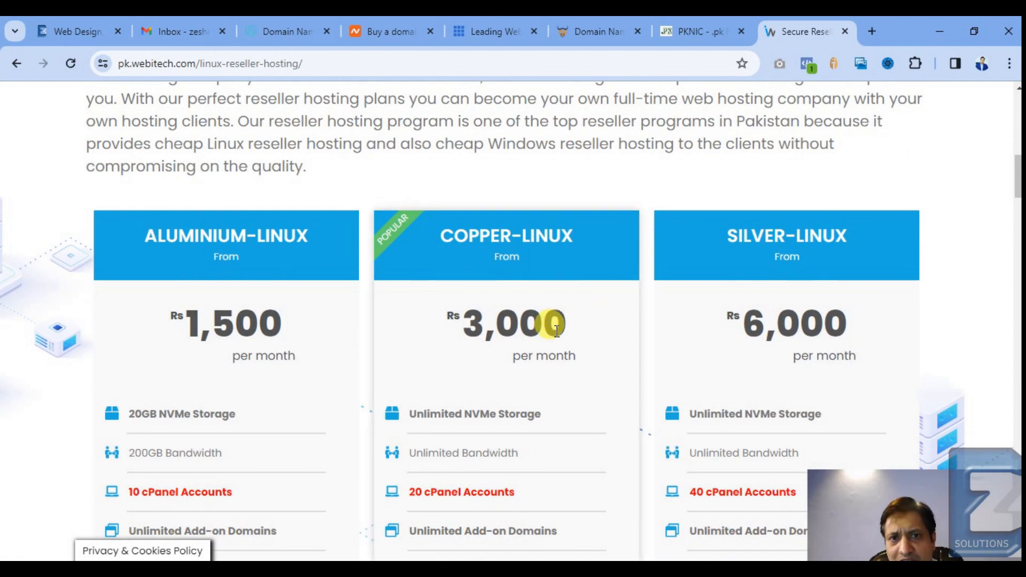
{"action": "scroll", "coordinate": [557, 330], "scroll_direction": "down", "scroll_amount": 3}
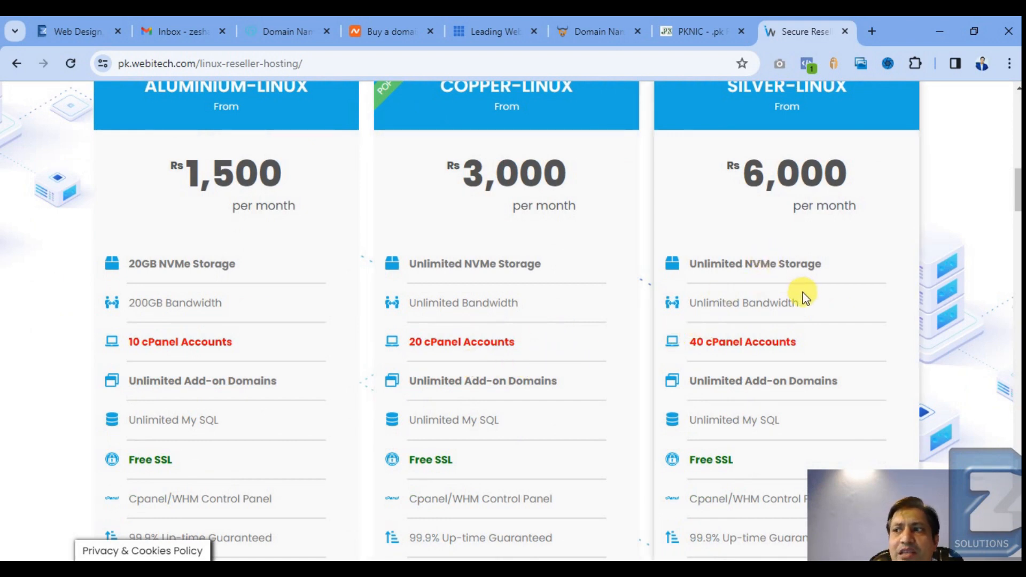
{"action": "scroll", "coordinate": [764, 335], "scroll_direction": "down", "scroll_amount": 2}
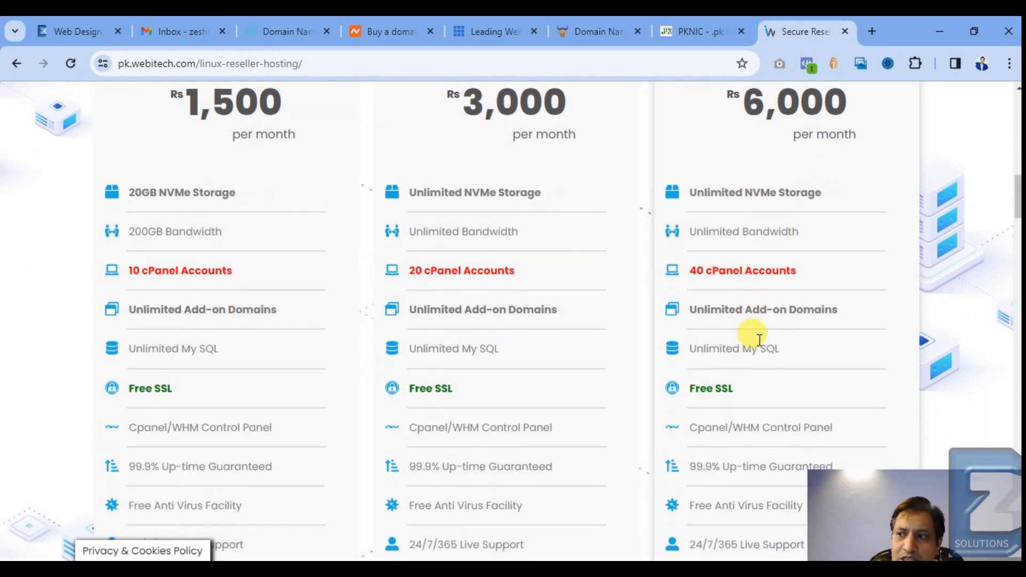
{"action": "left_click_drag", "start_coordinate": [695, 269], "coordinate": [792, 279]}
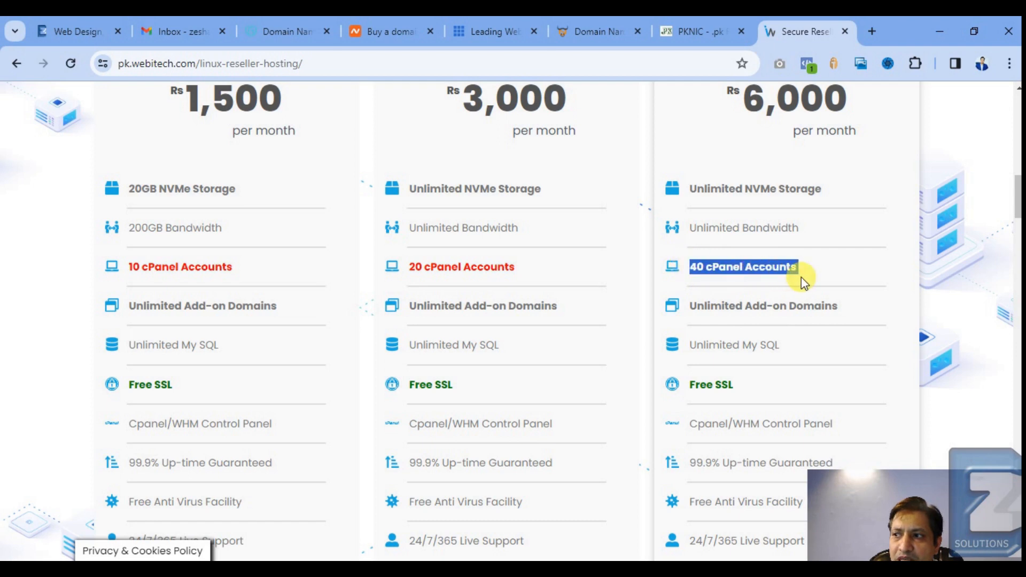
{"action": "scroll", "coordinate": [803, 278], "scroll_direction": "up", "scroll_amount": 4}
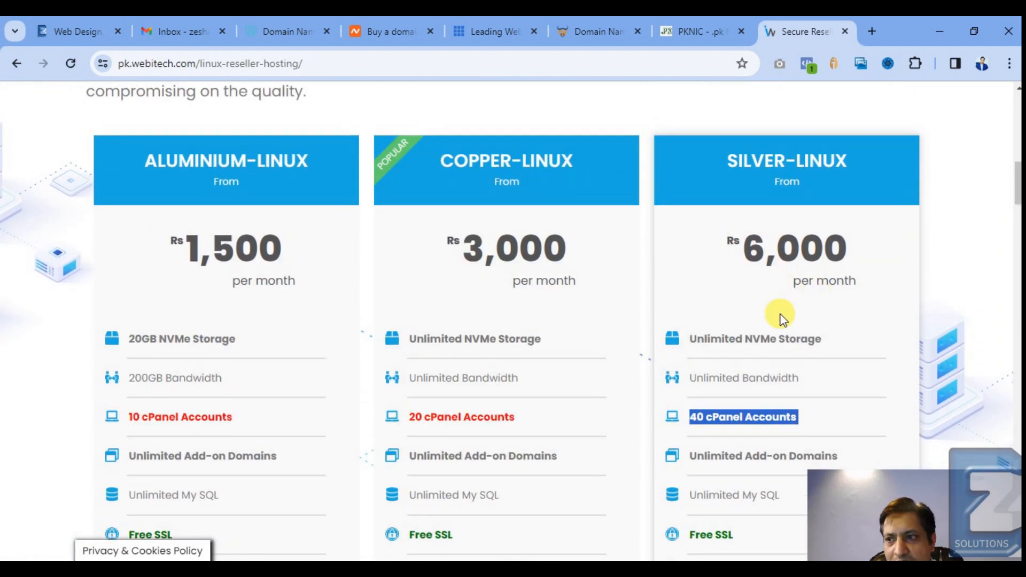
{"action": "scroll", "coordinate": [778, 315], "scroll_direction": "down", "scroll_amount": 4}
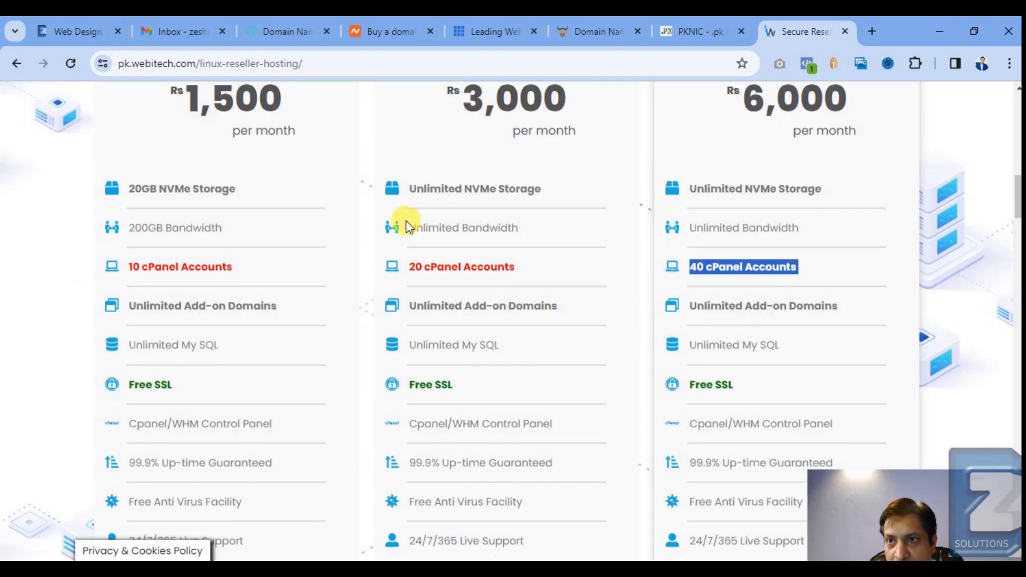
{"action": "scroll", "coordinate": [556, 315], "scroll_direction": "down", "scroll_amount": 8}
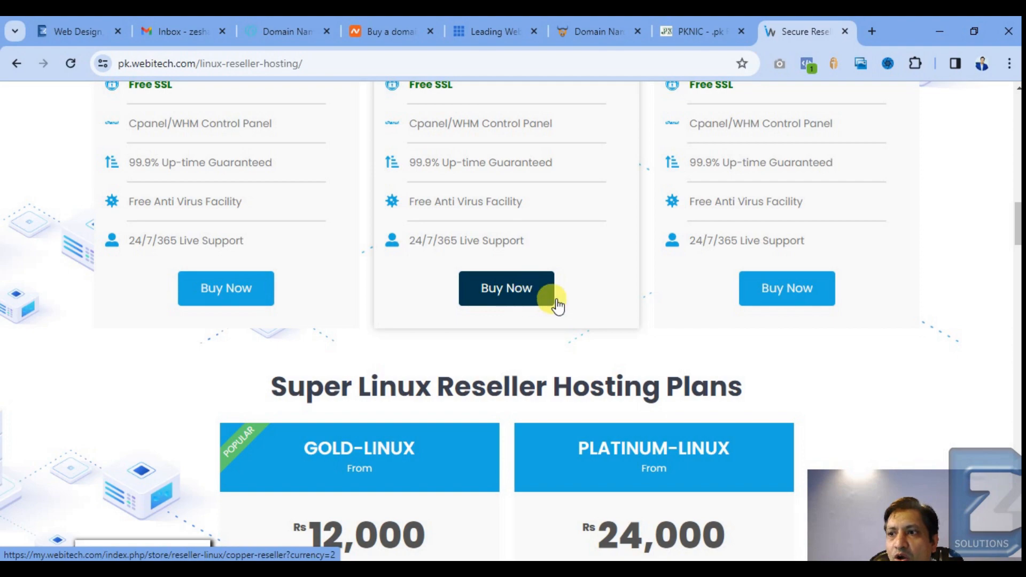
{"action": "scroll", "coordinate": [678, 336], "scroll_direction": "up", "scroll_amount": 4}
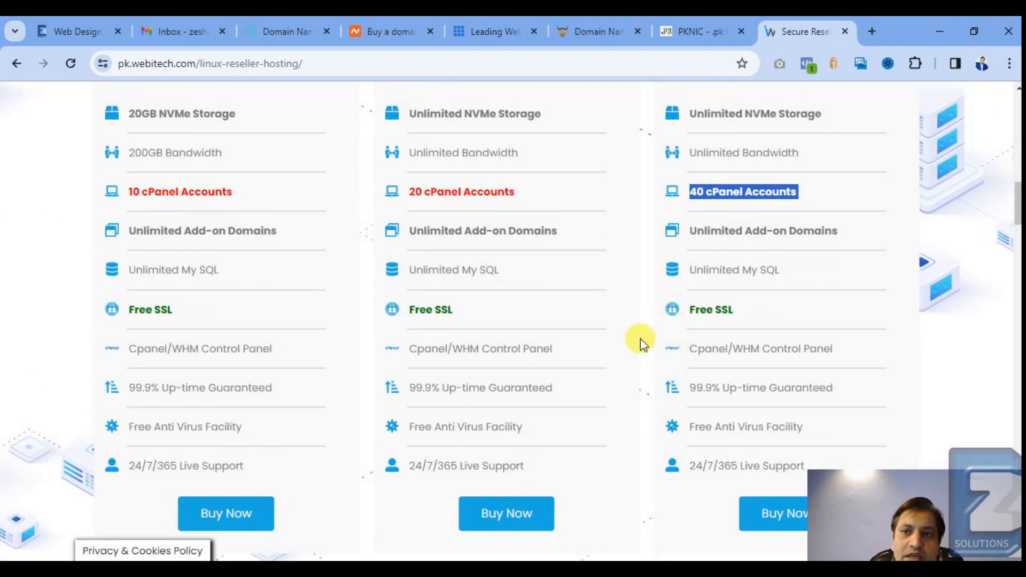
{"action": "scroll", "coordinate": [605, 331], "scroll_direction": "up", "scroll_amount": 5}
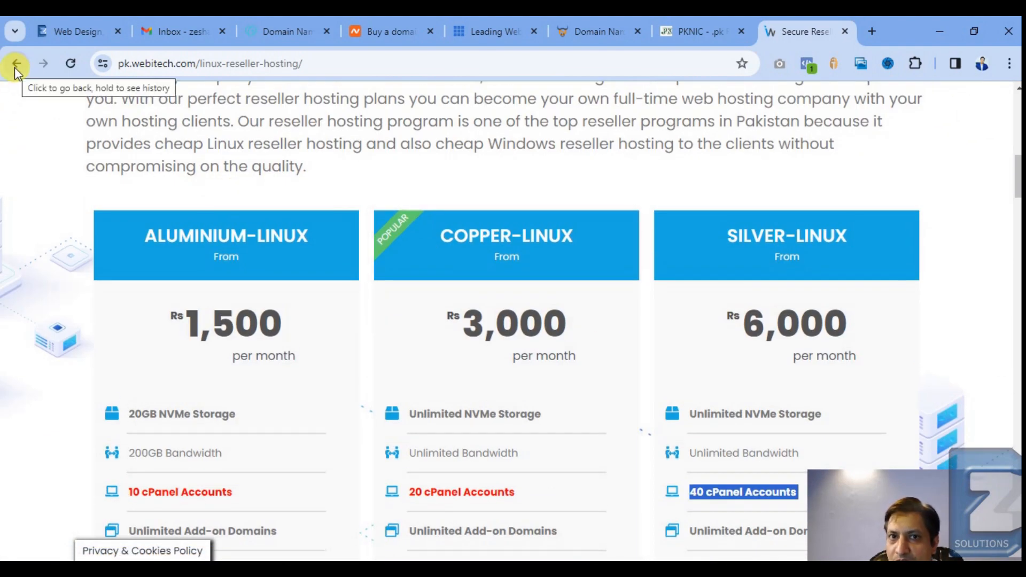
- Return to the WebITech home page, try Linux Essential Hosting, and come back after its error
{"action": "left_click", "coordinate": [14, 66]}
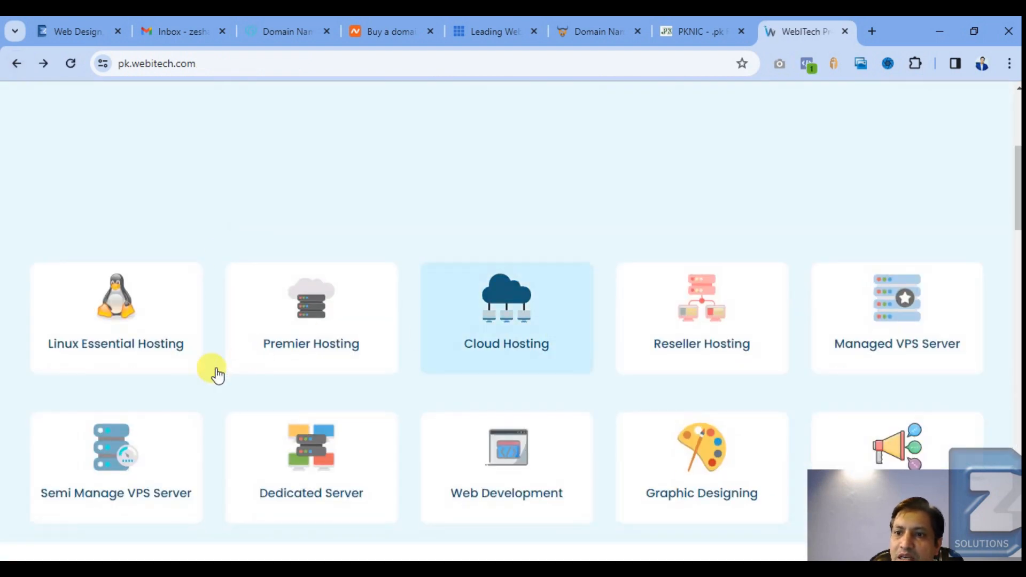
{"action": "left_click", "coordinate": [136, 348]}
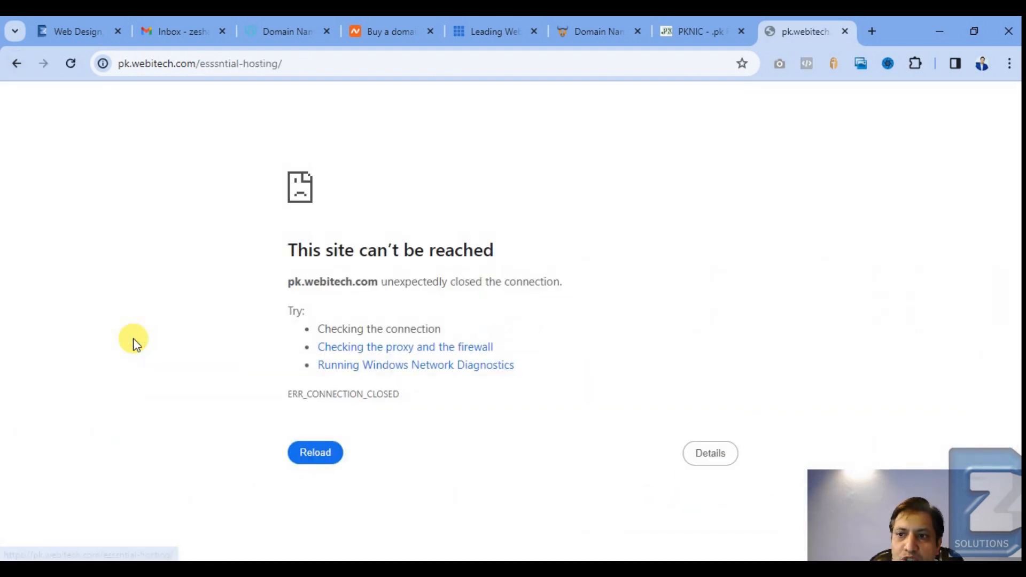
{"action": "left_click", "coordinate": [14, 63]}
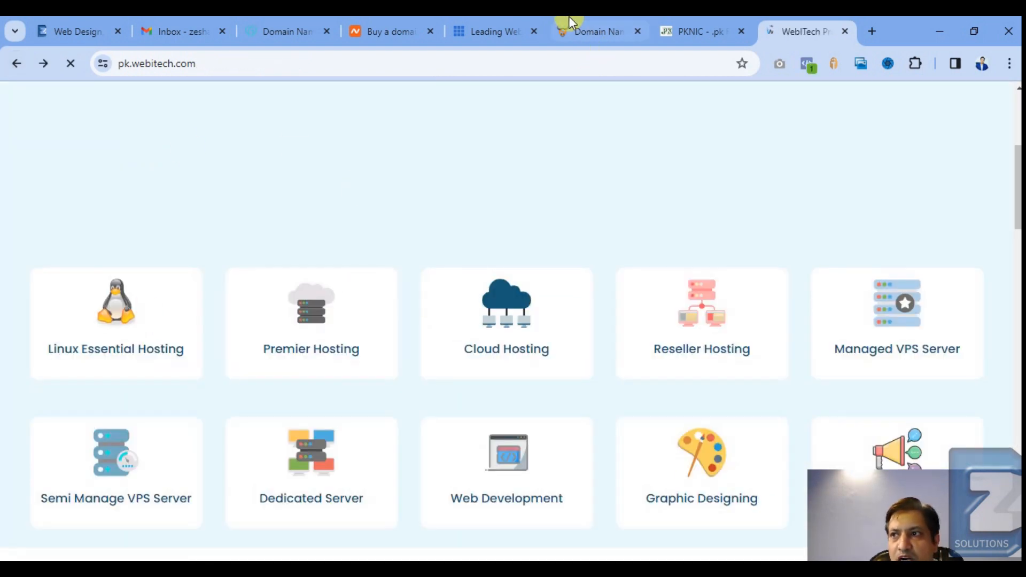
{"action": "scroll", "coordinate": [781, 384], "scroll_direction": "down", "scroll_amount": 3}
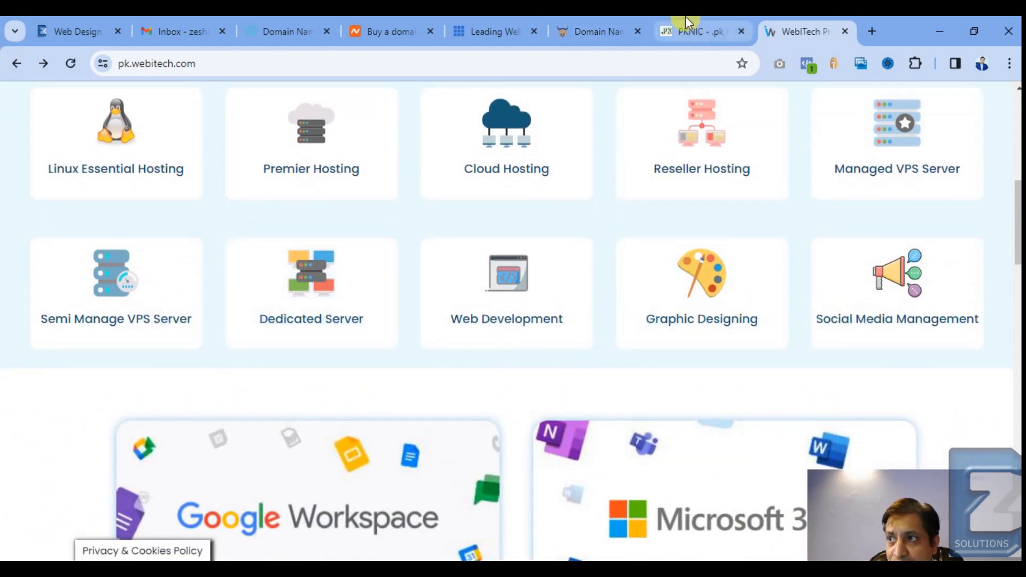
{"action": "mouse_move", "coordinate": [681, 19]}
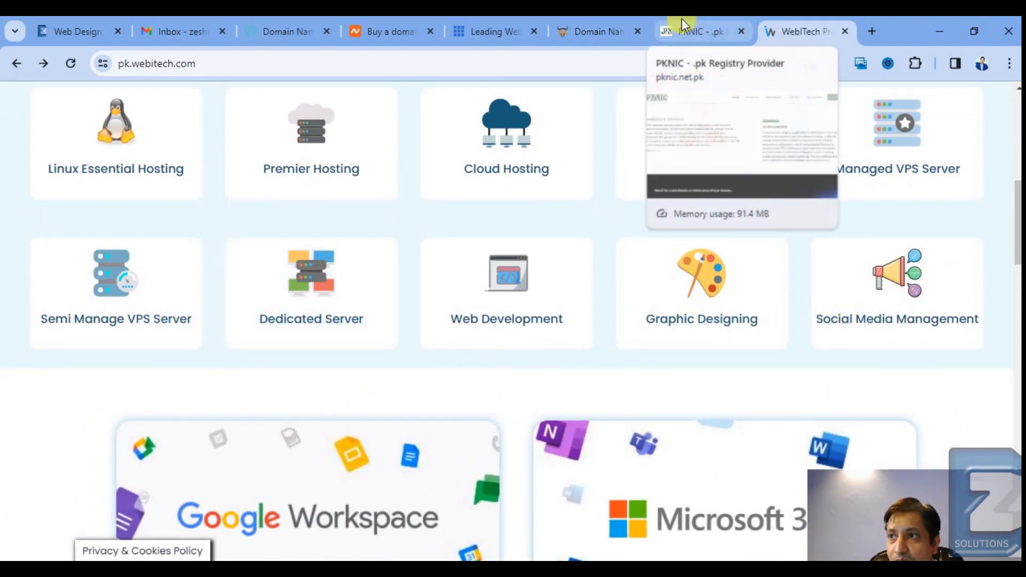
{"action": "left_click", "coordinate": [870, 30]}
- Sign in to the internet.bs account using the saved login
{"action": "left_click", "coordinate": [530, 30]}
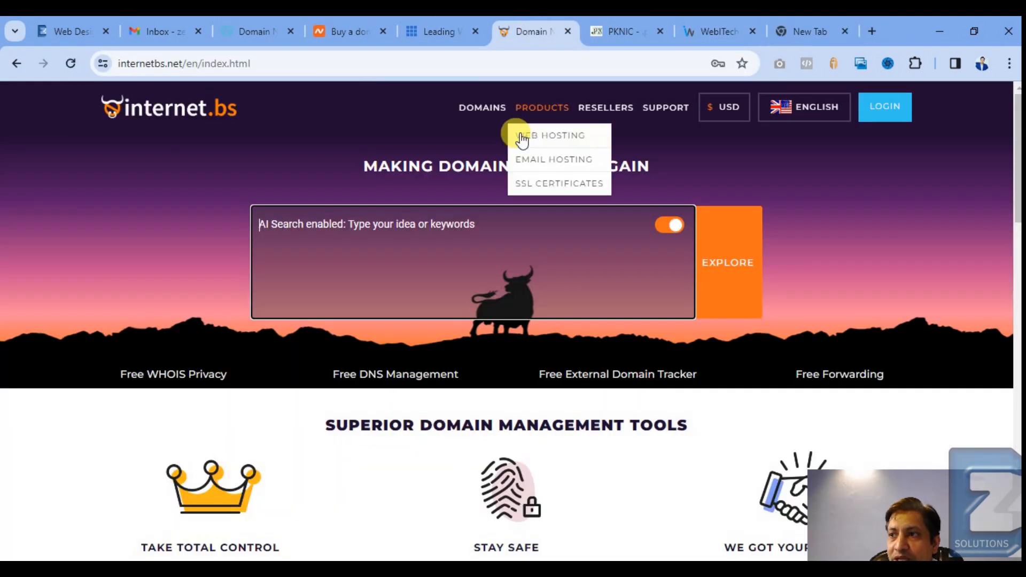
{"action": "left_click", "coordinate": [871, 107]}
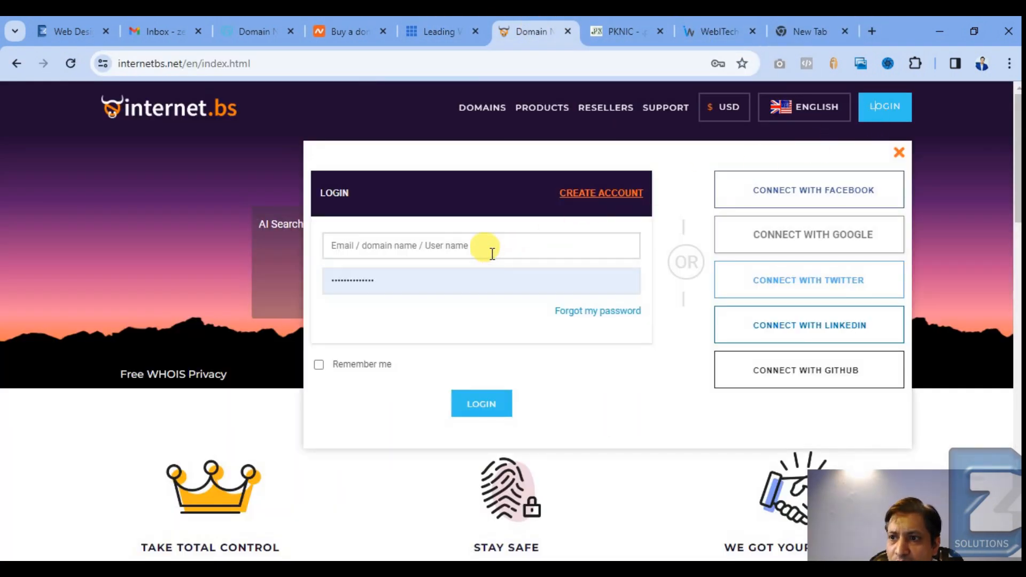
{"action": "left_click", "coordinate": [481, 405]}
{"action": "left_click", "coordinate": [640, 172]}
{"action": "left_click", "coordinate": [414, 251]}
{"action": "left_click", "coordinate": [440, 285]}
{"action": "left_click", "coordinate": [488, 406]}
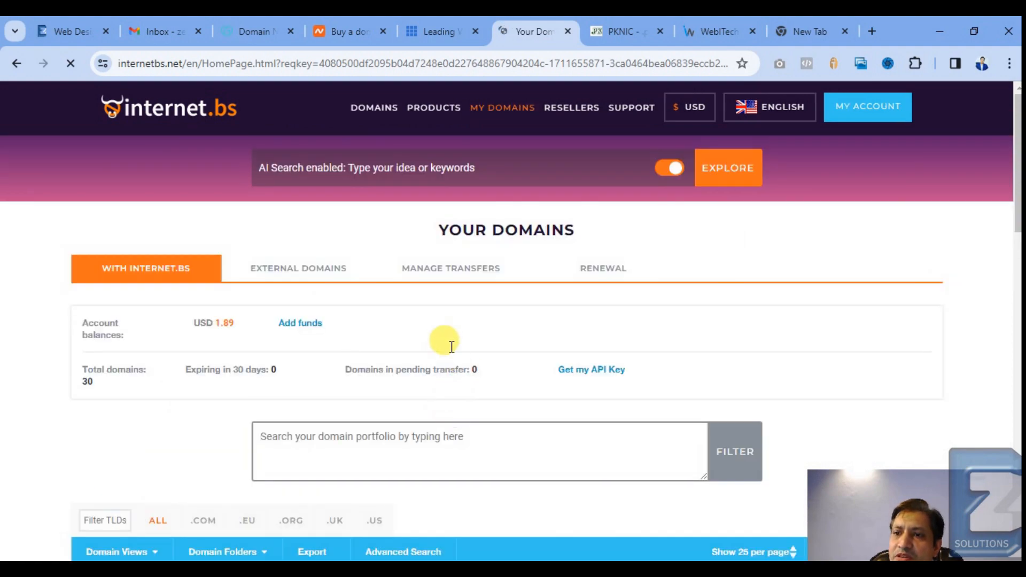
{"action": "scroll", "coordinate": [460, 326], "scroll_direction": "down", "scroll_amount": 5}
{"action": "scroll", "coordinate": [460, 324], "scroll_direction": "down", "scroll_amount": 5}
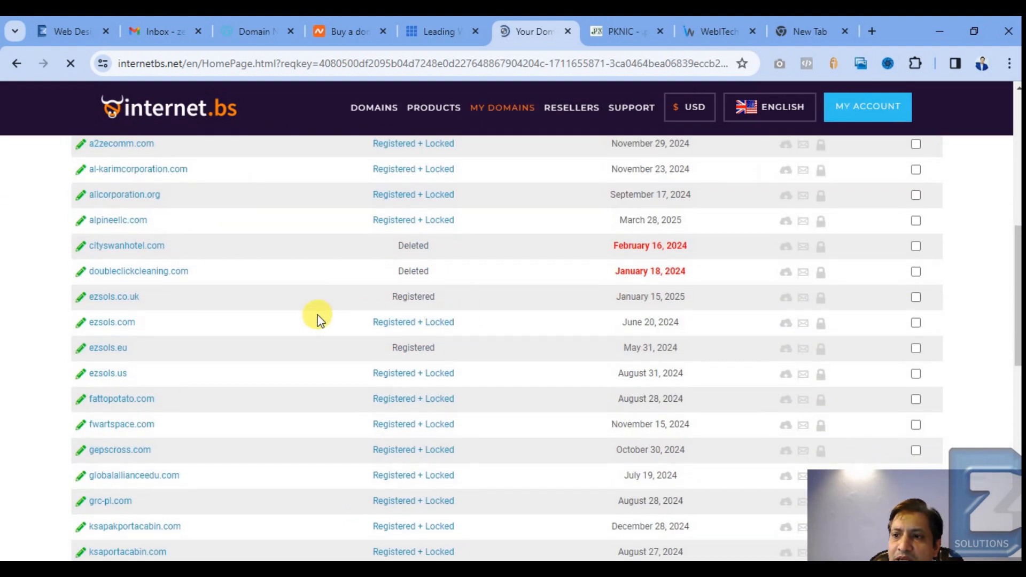
{"action": "scroll", "coordinate": [316, 316], "scroll_direction": "up", "scroll_amount": 9}
- Search internet.bs for megadiscountsdeals.com and check its availability
{"action": "left_click", "coordinate": [368, 161]}
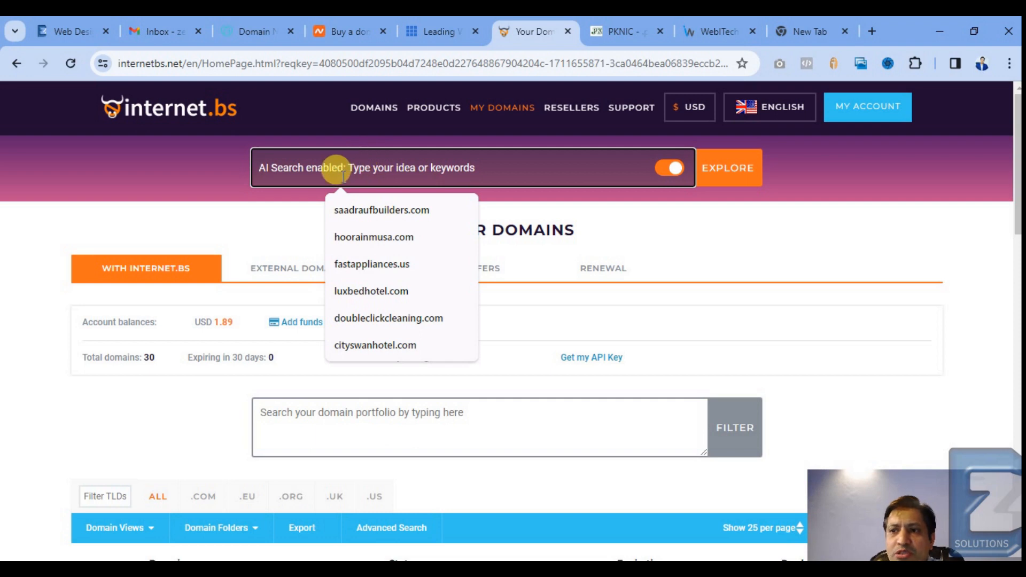
{"action": "type", "text": "megadiscountdeals.com"}
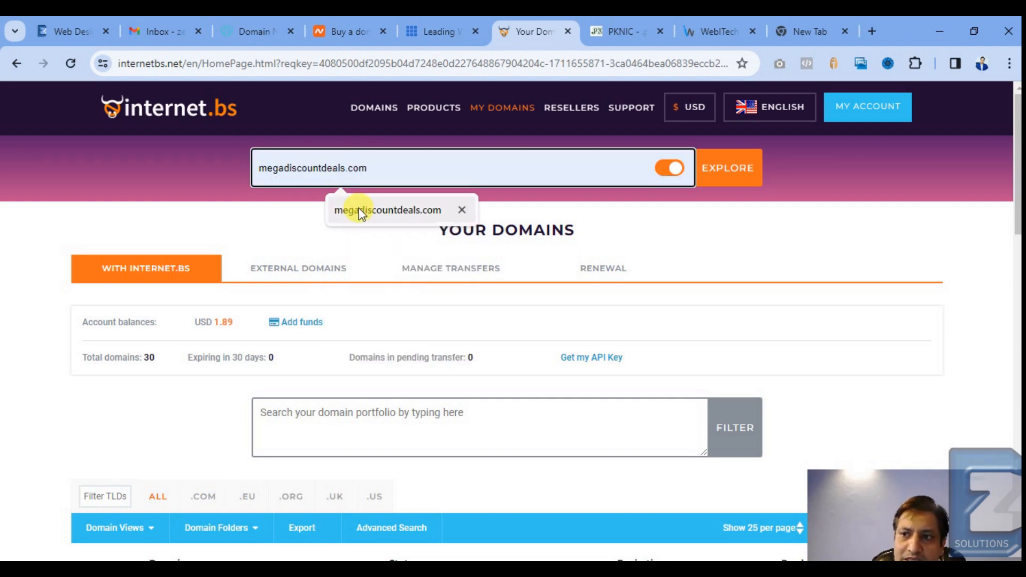
{"action": "left_click", "coordinate": [362, 209]}
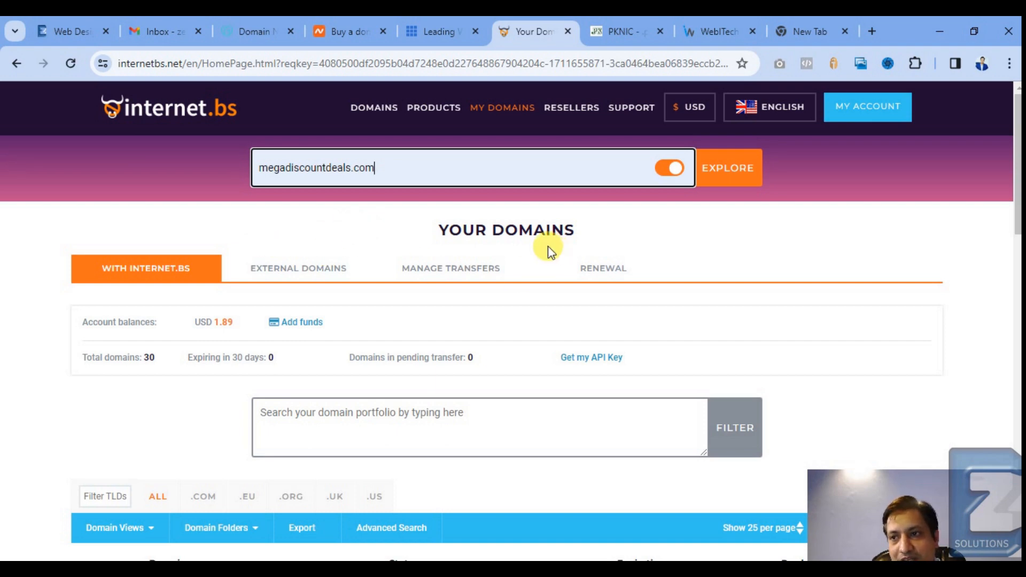
{"action": "left_click_drag", "start_coordinate": [381, 167], "coordinate": [232, 167]}
{"action": "left_click", "coordinate": [385, 174]}
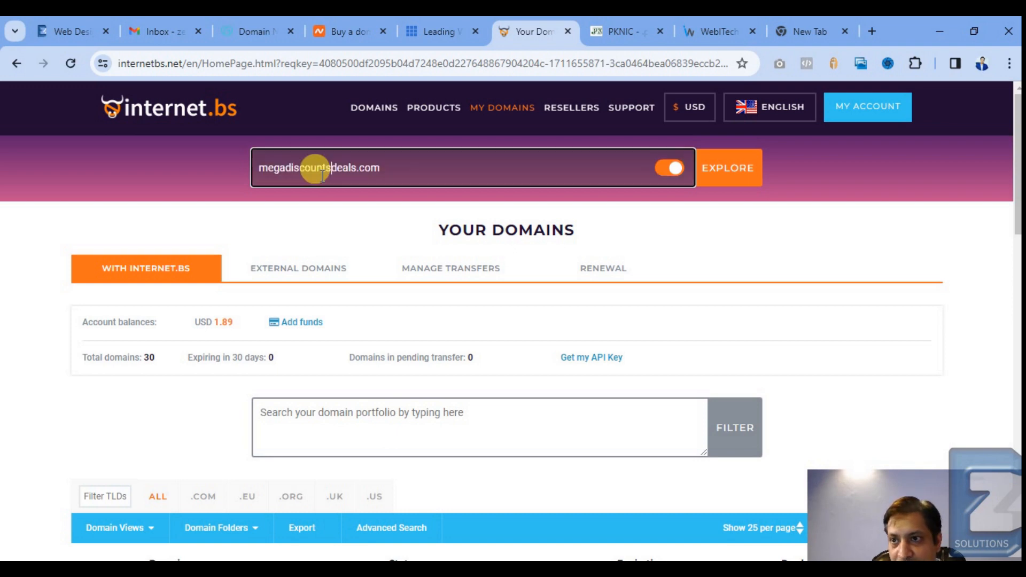
{"action": "left_click", "coordinate": [762, 166]}
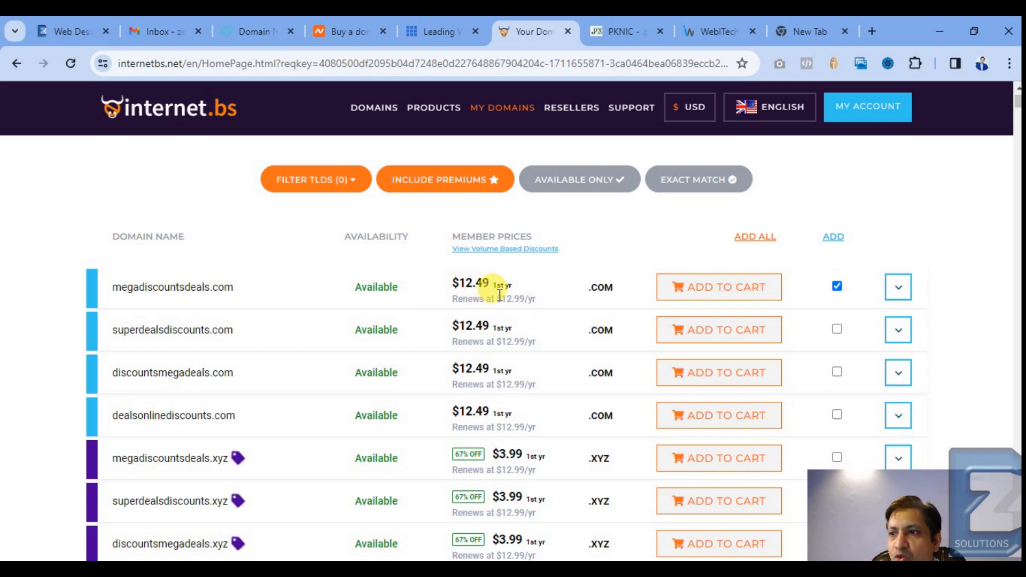
- Add megadiscountsdeals.com to the cart and check out through contact details to the invoice
{"action": "left_click", "coordinate": [751, 297]}
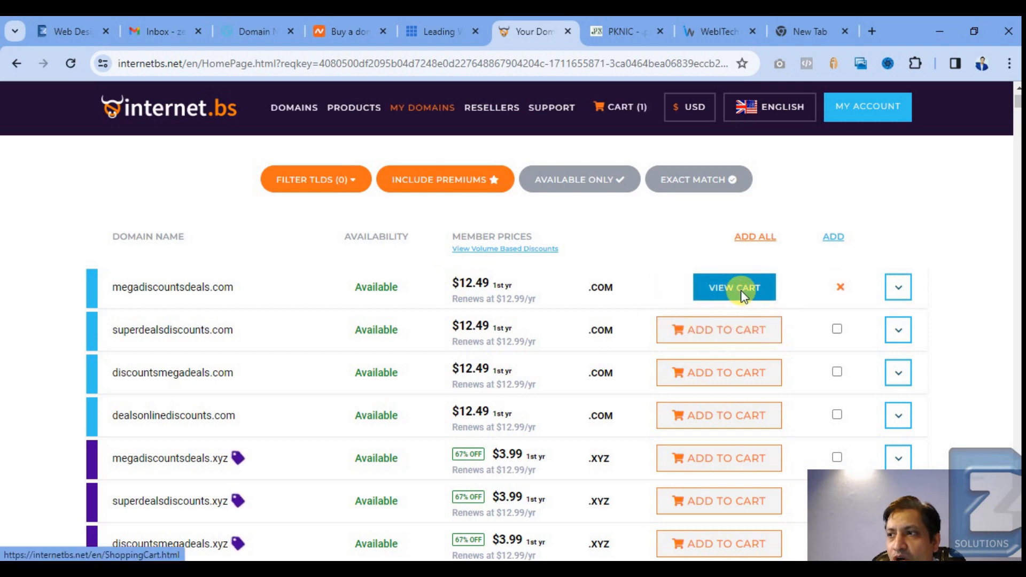
{"action": "left_click", "coordinate": [737, 291]}
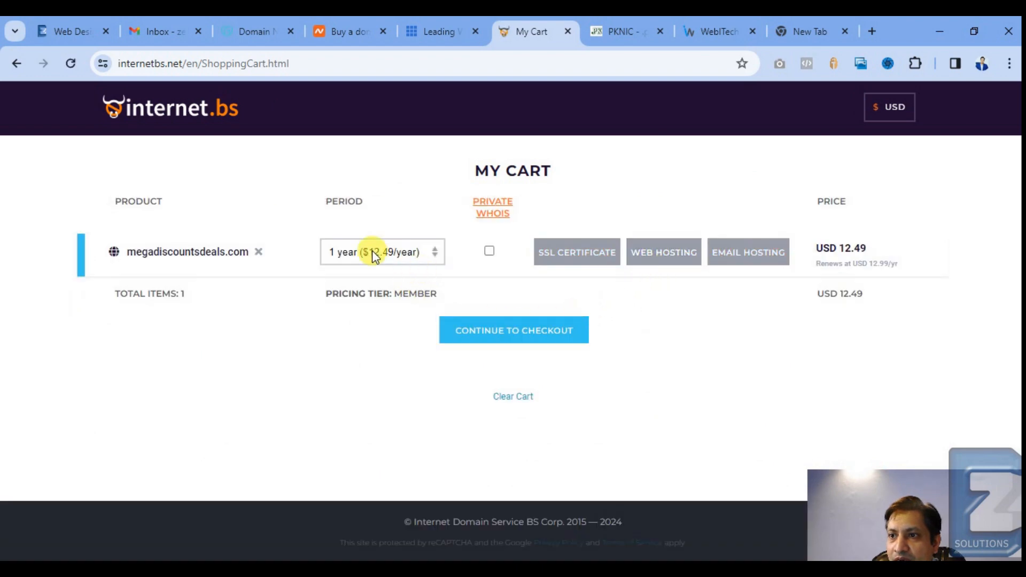
{"action": "left_click", "coordinate": [512, 336]}
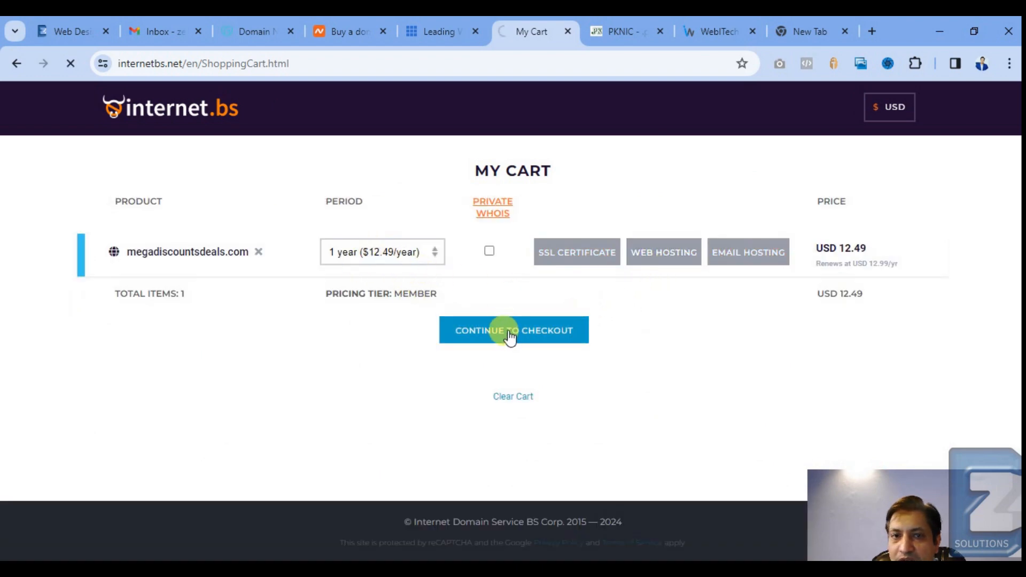
{"action": "scroll", "coordinate": [531, 339], "scroll_direction": "down", "scroll_amount": 10}
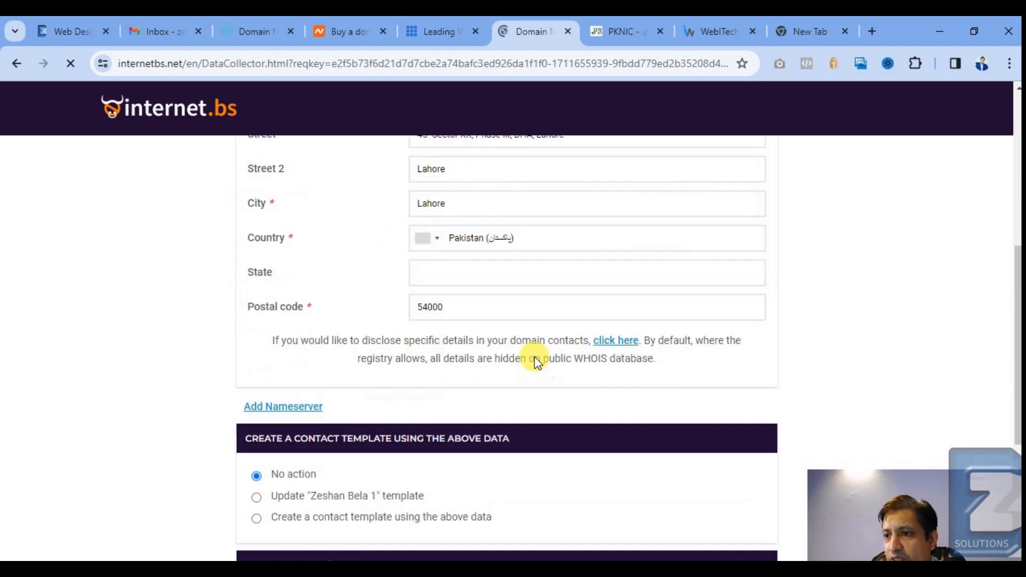
{"action": "left_click", "coordinate": [534, 433]}
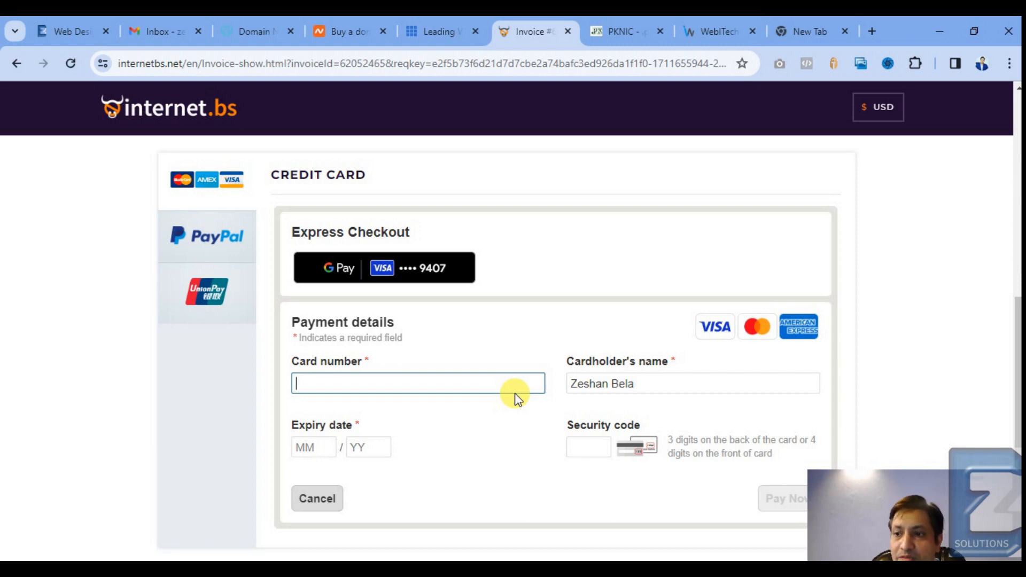
- Look over the $12.49 invoice's payment form, then go back to the Your Domains page
{"action": "scroll", "coordinate": [516, 404], "scroll_direction": "up", "scroll_amount": 5}
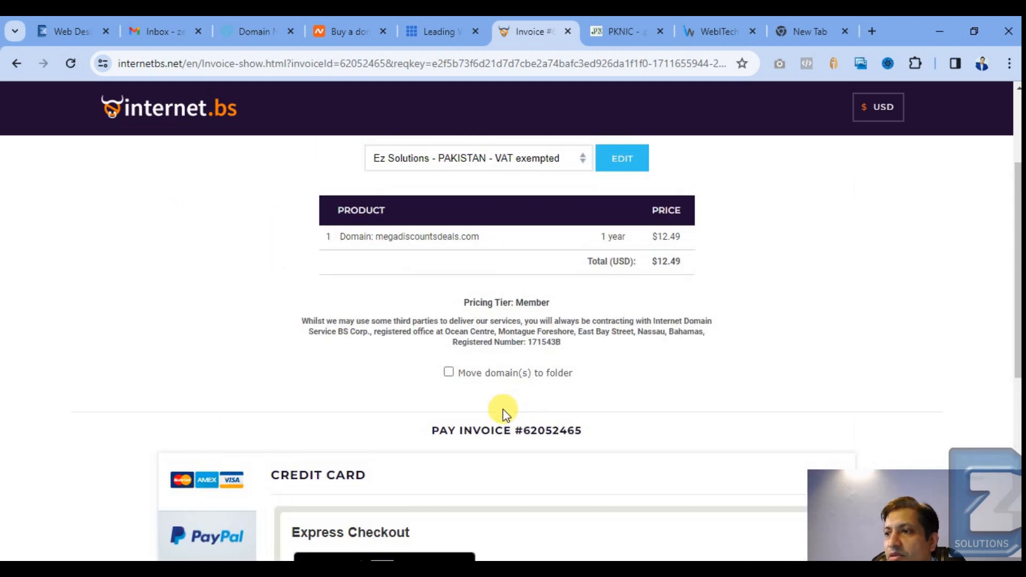
{"action": "scroll", "coordinate": [406, 283], "scroll_direction": "down", "scroll_amount": 4}
{"action": "left_click", "coordinate": [480, 457]}
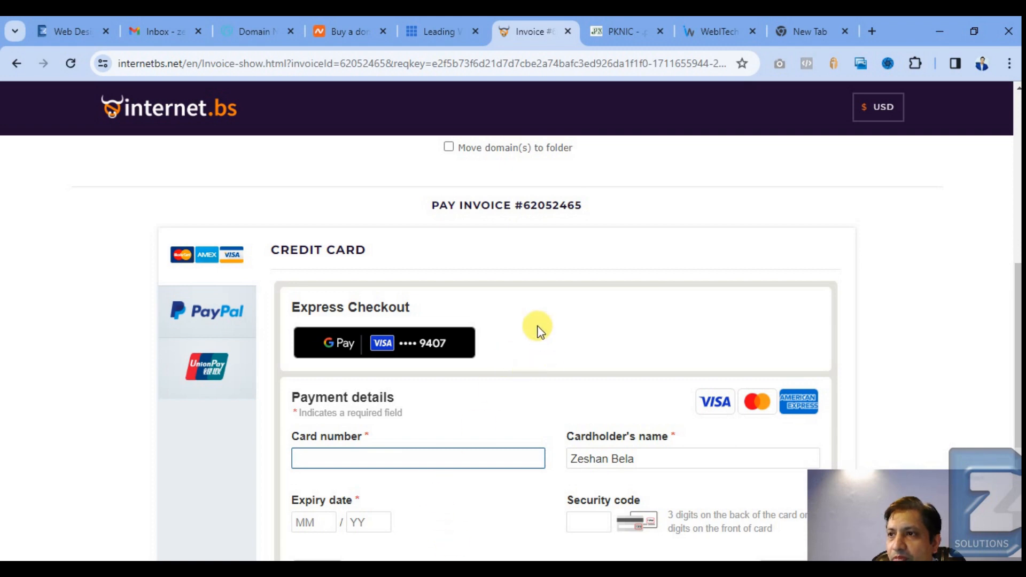
{"action": "scroll", "coordinate": [543, 335], "scroll_direction": "up", "scroll_amount": 6}
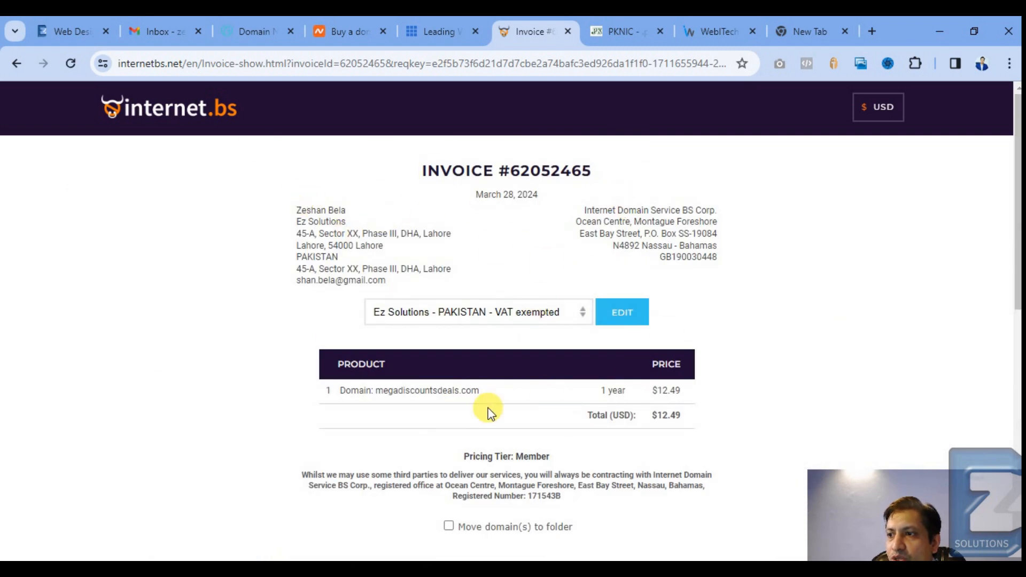
{"action": "scroll", "coordinate": [476, 401], "scroll_direction": "down", "scroll_amount": 3}
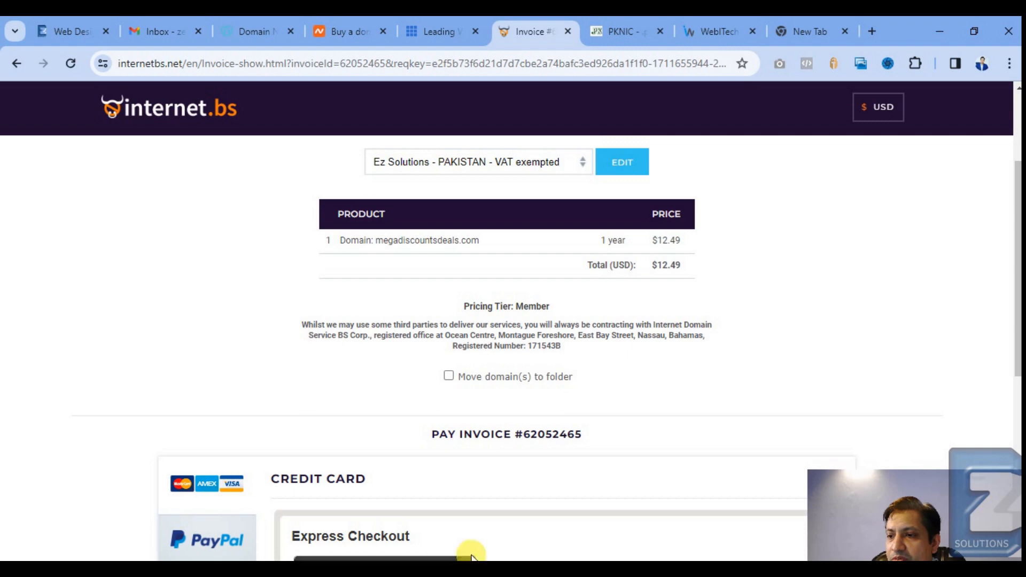
{"action": "key", "text": "alt+Left"}
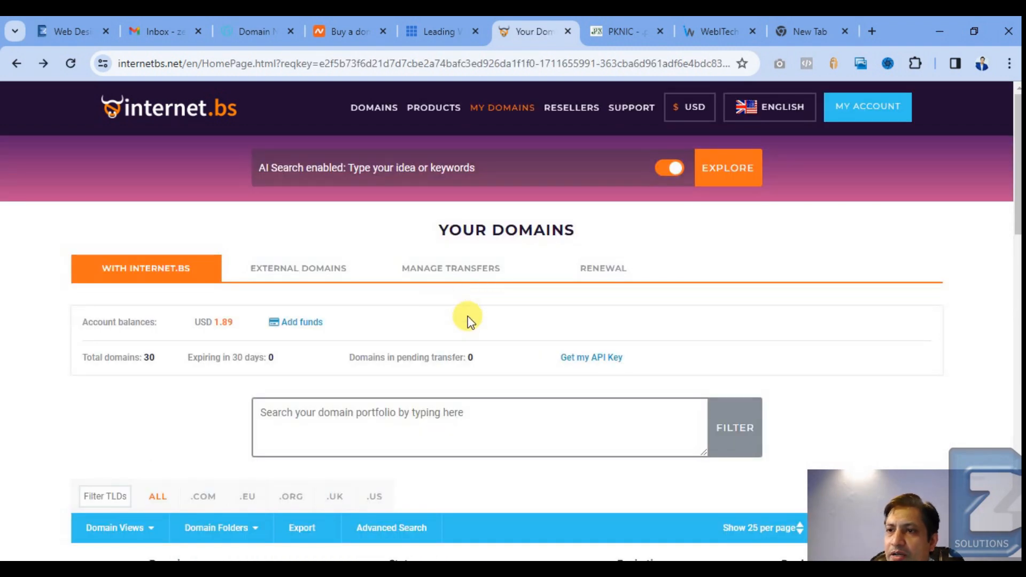
- Select megadiscountdeals.com's dexter and jen Cloudflare nameservers, then switch to the Bluehost tab
{"action": "scroll", "coordinate": [468, 320], "scroll_direction": "down", "scroll_amount": 10}
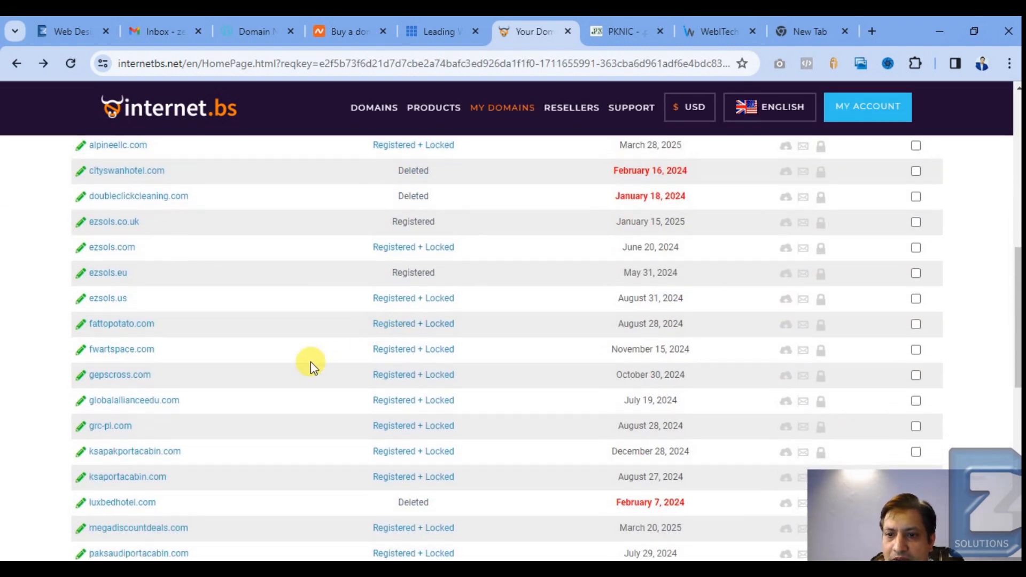
{"action": "scroll", "coordinate": [319, 357], "scroll_direction": "down", "scroll_amount": 3}
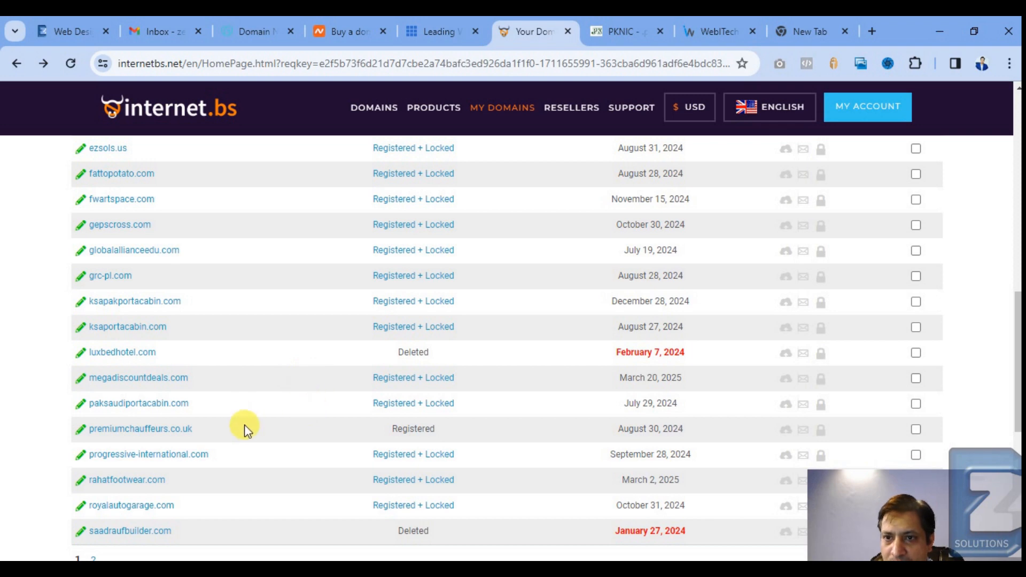
{"action": "scroll", "coordinate": [243, 425], "scroll_direction": "down", "scroll_amount": 3}
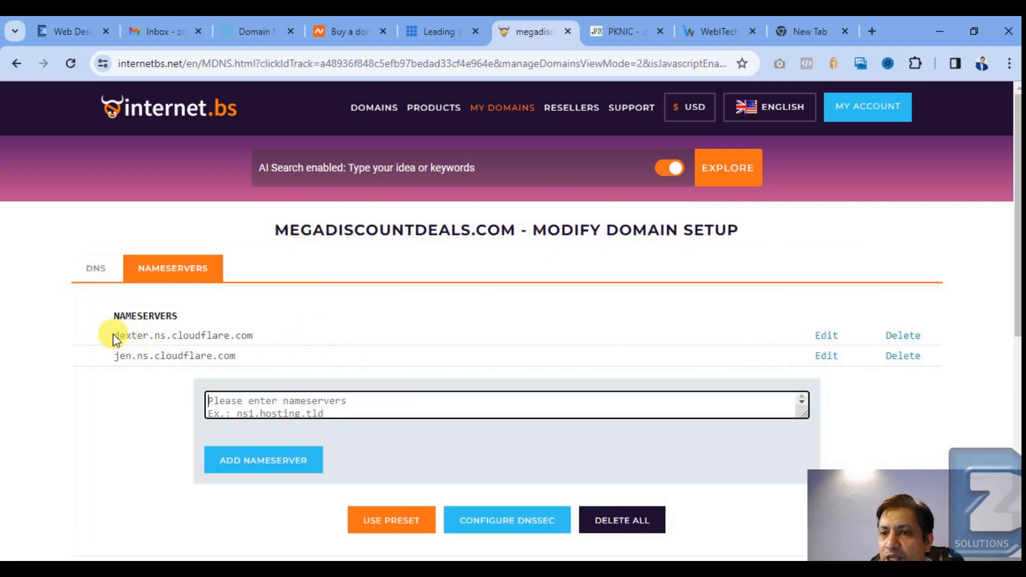
{"action": "left_click_drag", "start_coordinate": [115, 337], "coordinate": [283, 344]}
{"action": "left_click_drag", "start_coordinate": [116, 357], "coordinate": [251, 369]}
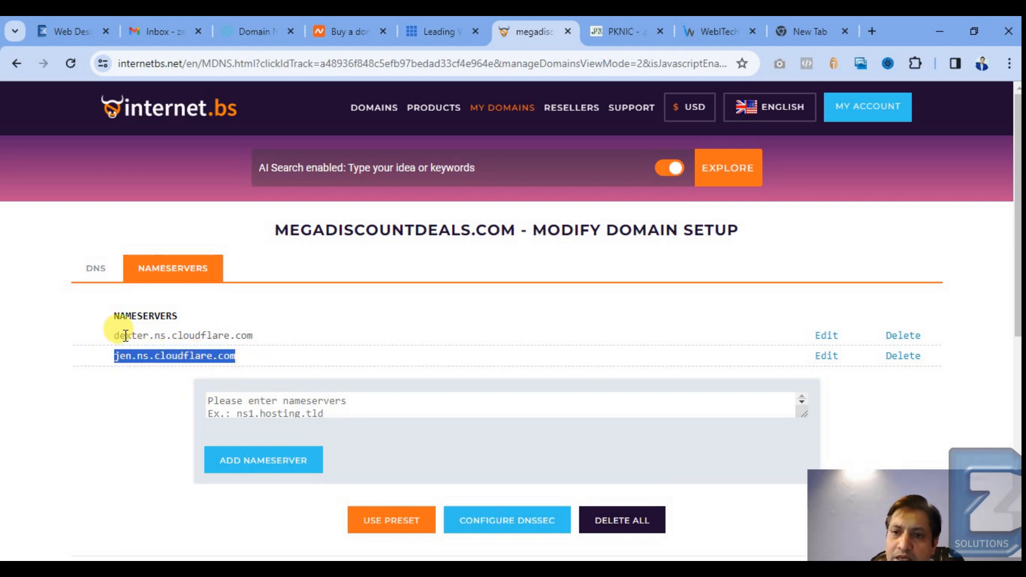
{"action": "left_click_drag", "start_coordinate": [114, 336], "coordinate": [281, 342]}
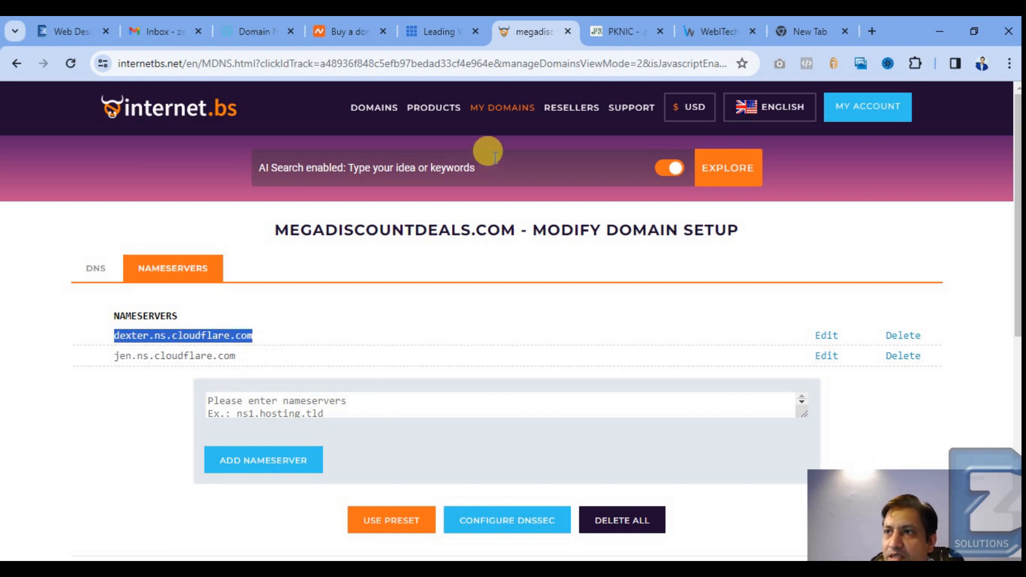
{"action": "left_click", "coordinate": [436, 31]}
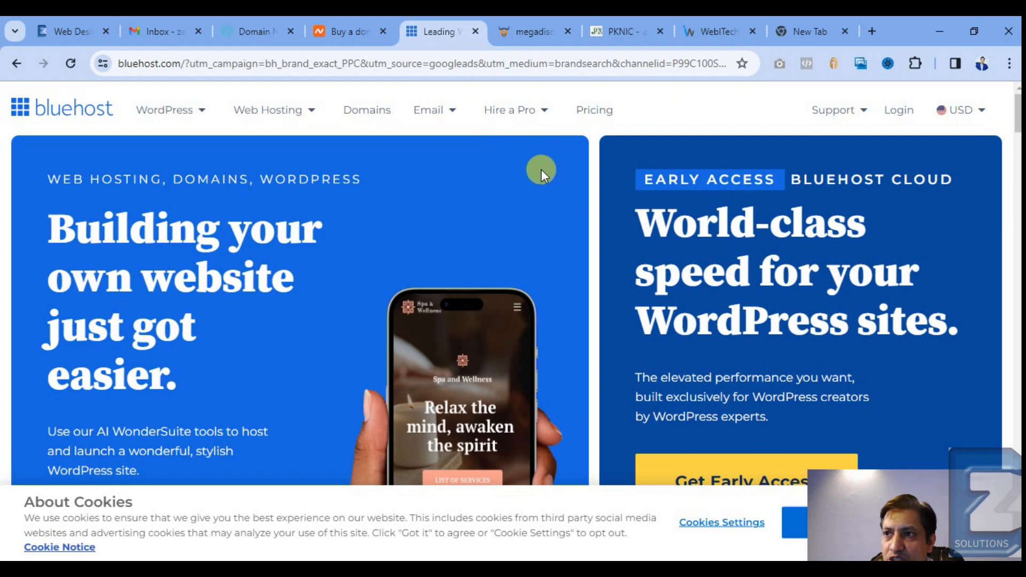
- Glance at Namecheap, then back on internet.bs select cloudflare.com in the dexter nameserver
{"action": "left_click", "coordinate": [351, 25]}
{"action": "mouse_move", "coordinate": [334, 146]}
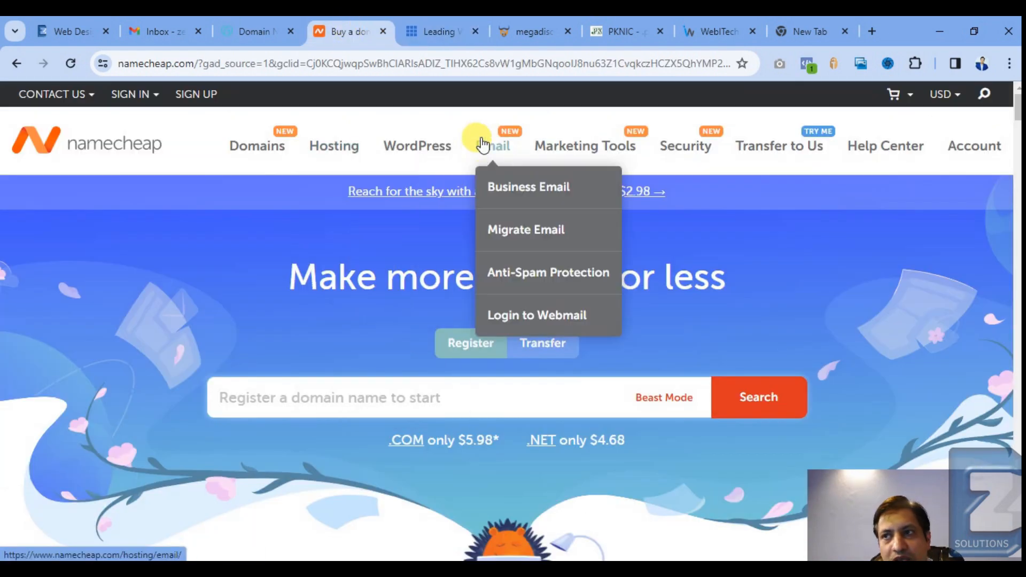
{"action": "left_click", "coordinate": [528, 20]}
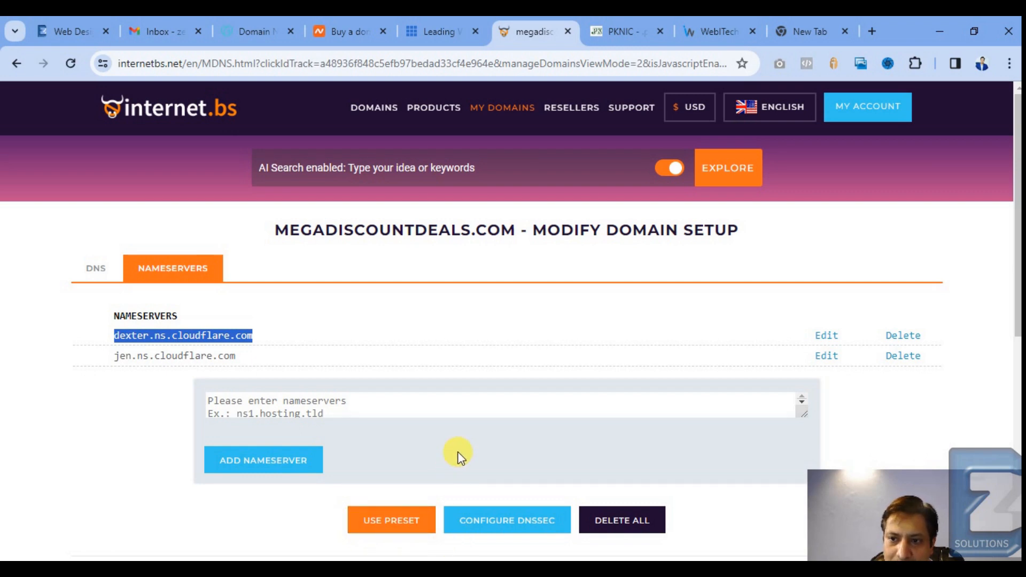
{"action": "left_click", "coordinate": [209, 340]}
{"action": "left_click_drag", "start_coordinate": [172, 338], "coordinate": [264, 337]}
{"action": "left_click", "coordinate": [248, 336]}
{"action": "left_click_drag", "start_coordinate": [172, 337], "coordinate": [282, 340]}
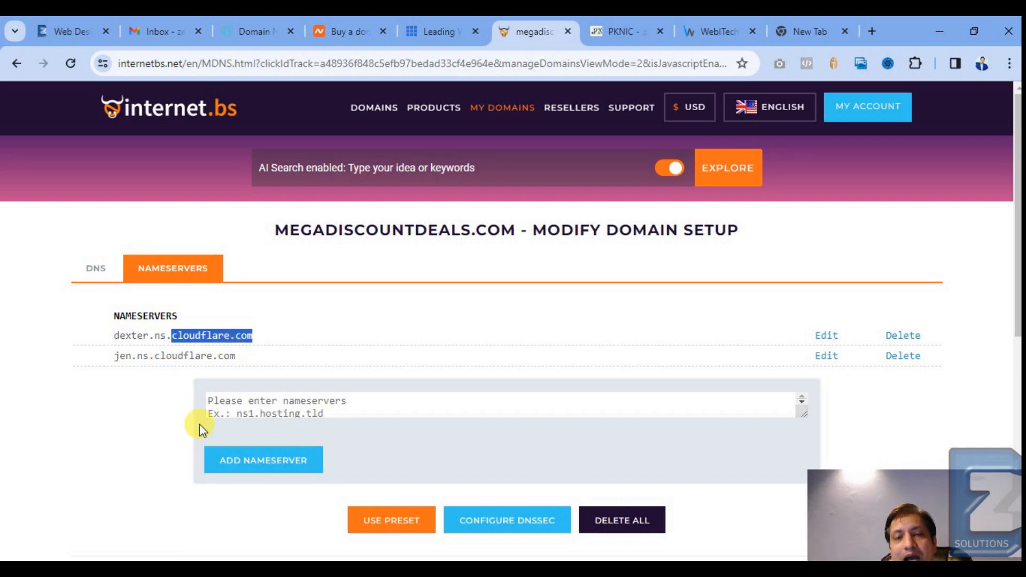
- Search Google for cloudflare from the empty new tab
{"action": "left_click", "coordinate": [809, 30]}
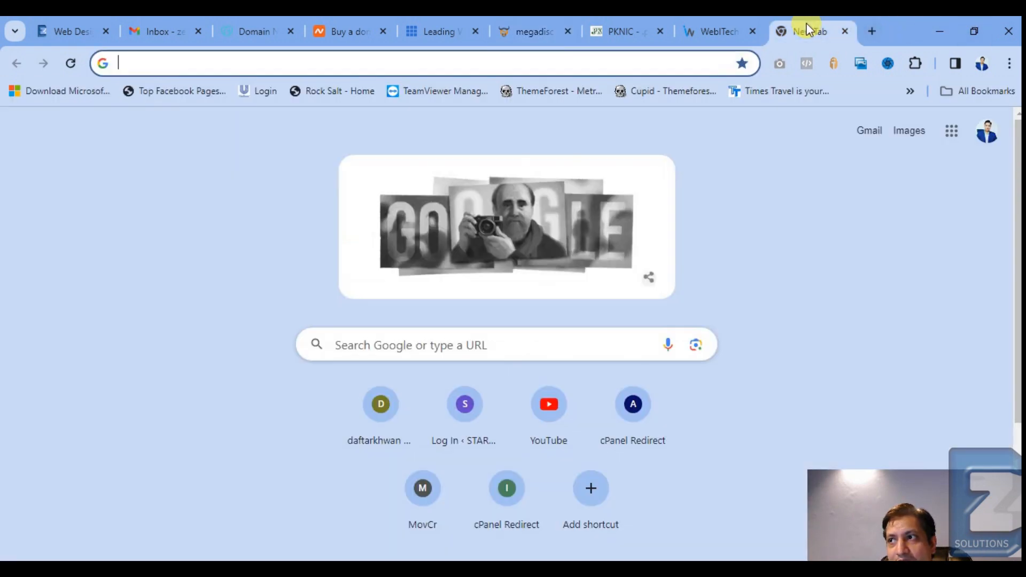
{"action": "left_click", "coordinate": [683, 58]}
{"action": "type", "text": "cloud"}
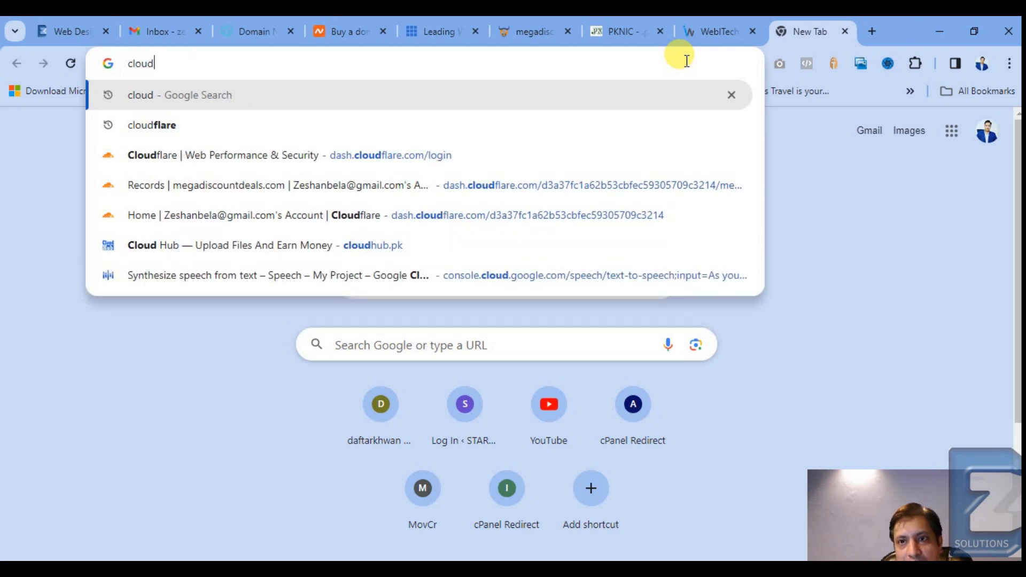
{"action": "key", "text": "Down"}
{"action": "key", "text": "Return"}
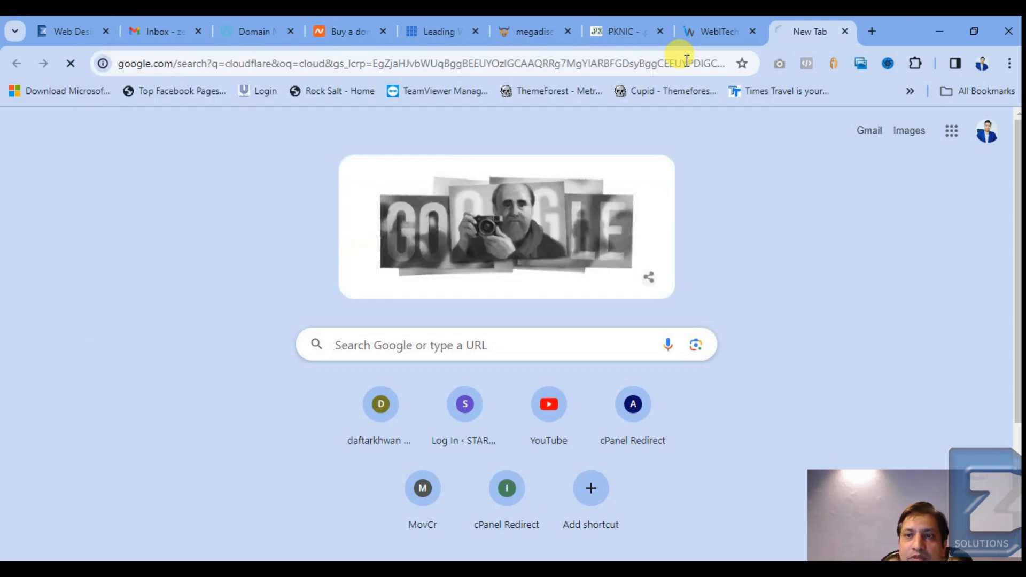
- Go from the Cloudflare search result to the dashboard login and sign in
{"action": "left_click", "coordinate": [211, 278]}
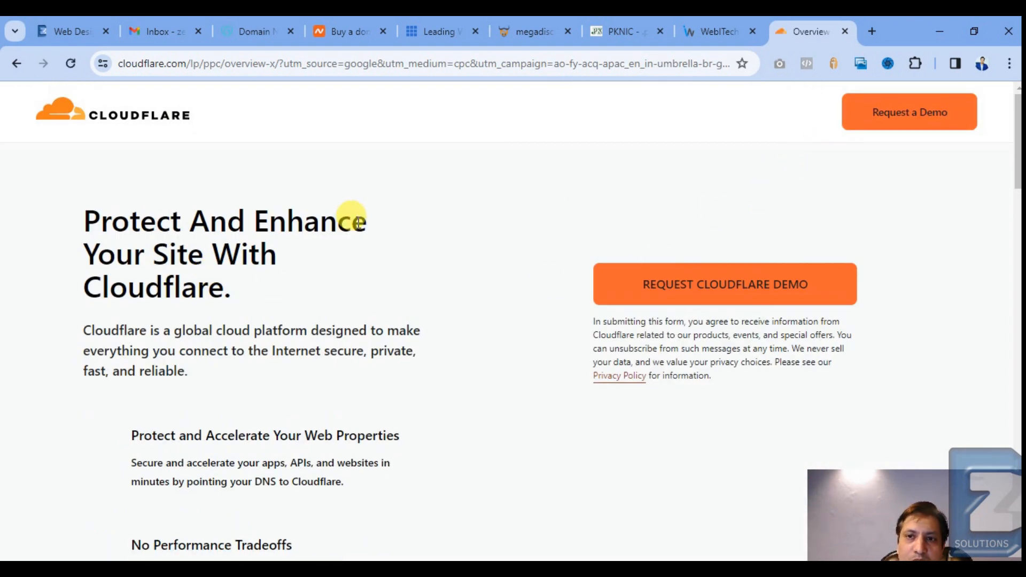
{"action": "left_click", "coordinate": [144, 123]}
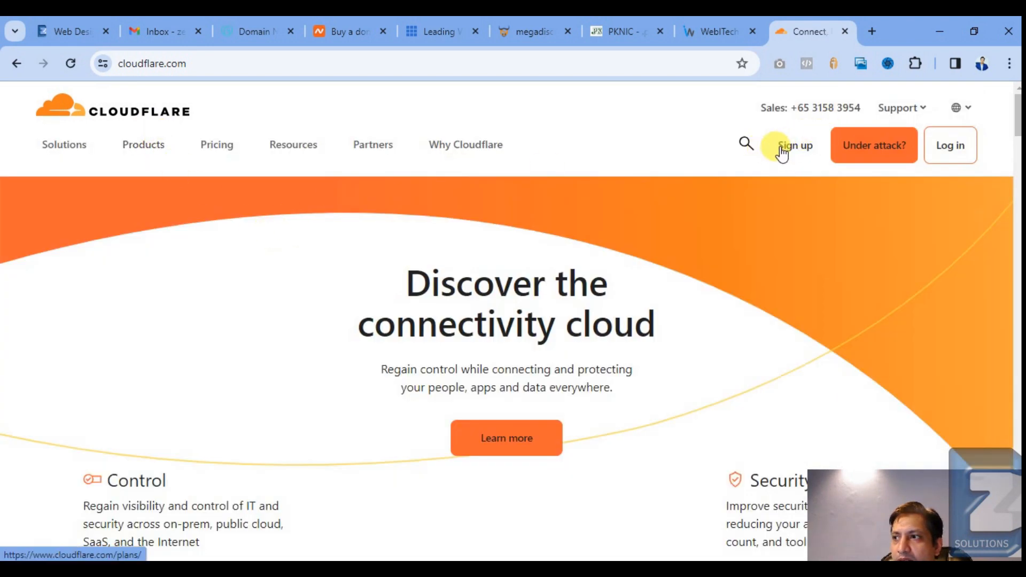
{"action": "left_click", "coordinate": [783, 146]}
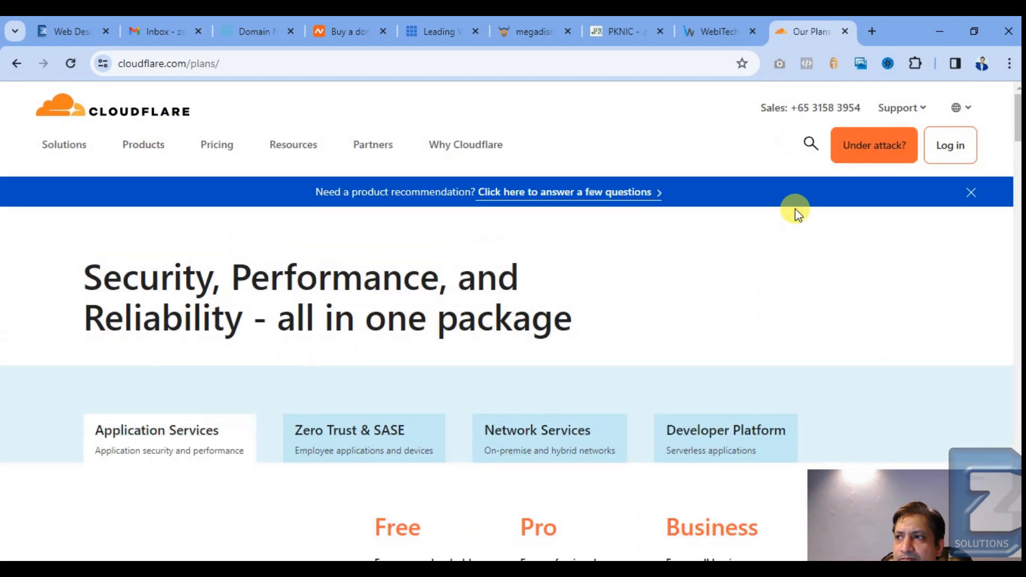
{"action": "left_click", "coordinate": [945, 154]}
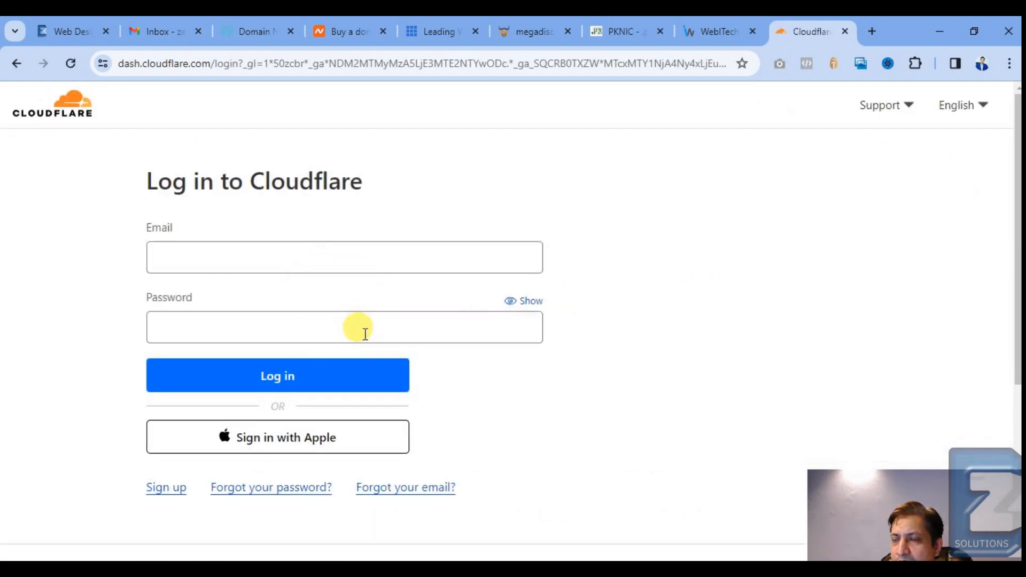
{"action": "left_click", "coordinate": [331, 377]}
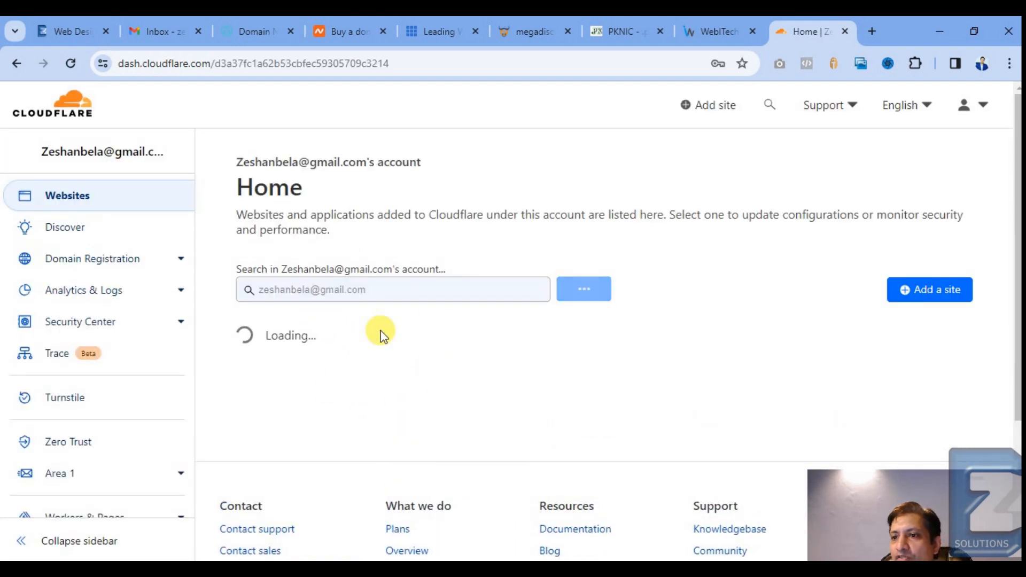
- Open megadiscountdeals.com in the Cloudflare websites list and go to its DNS records
{"action": "scroll", "coordinate": [499, 324], "scroll_direction": "down", "scroll_amount": 4}
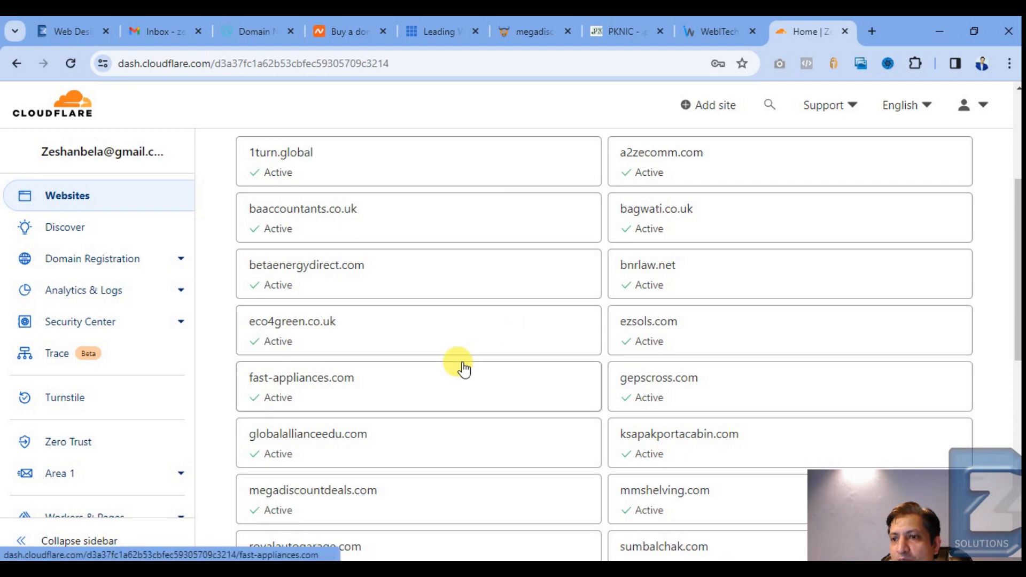
{"action": "scroll", "coordinate": [465, 368], "scroll_direction": "down", "scroll_amount": 3}
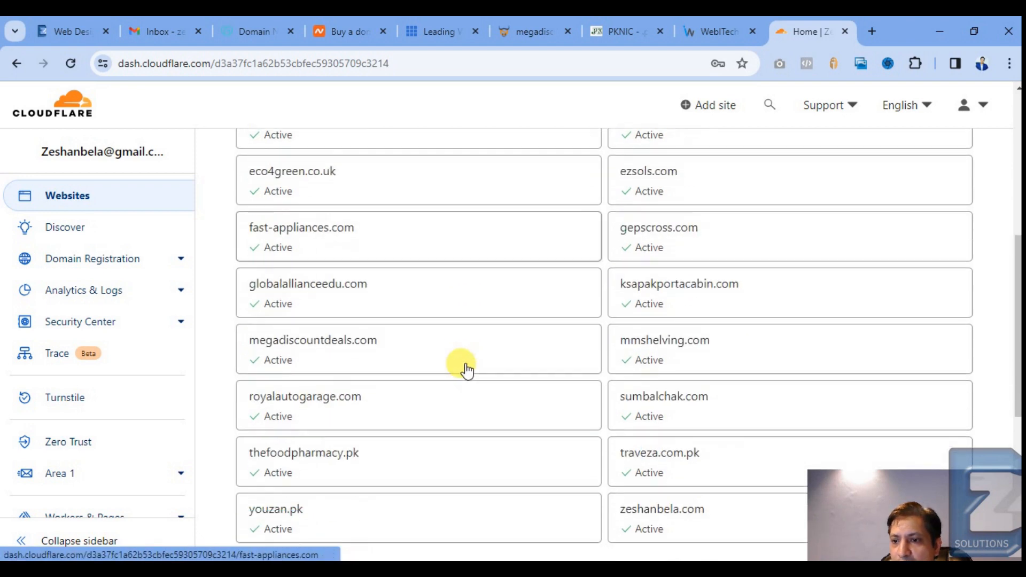
{"action": "left_click", "coordinate": [304, 351]}
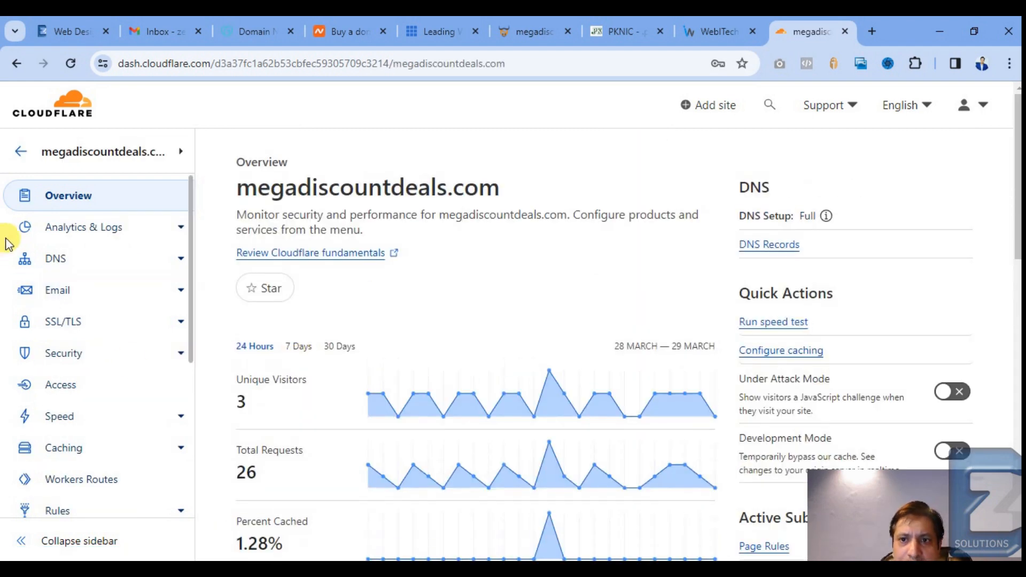
{"action": "left_click", "coordinate": [56, 262]}
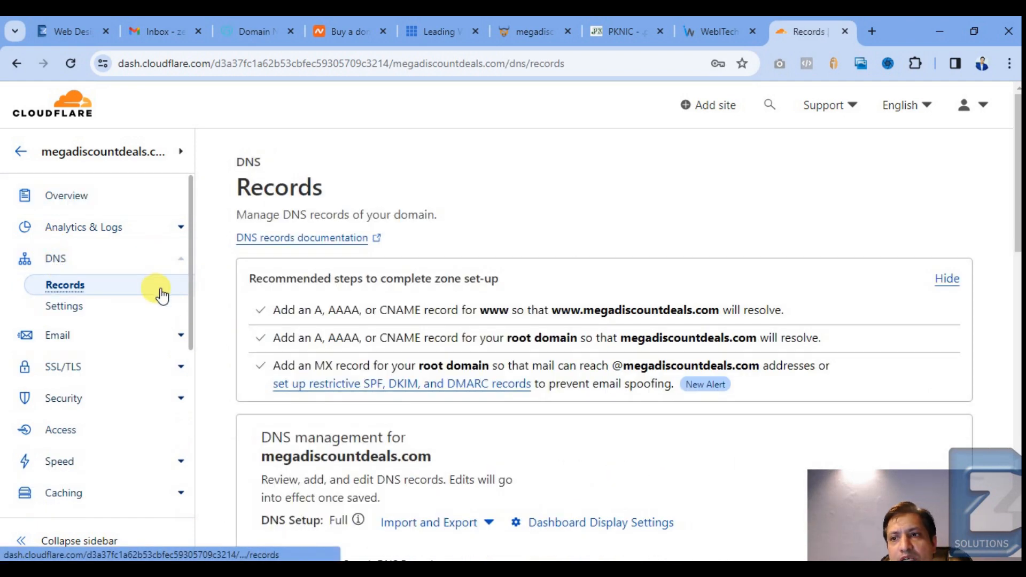
- Compare the two nameservers on the internet.bs tab, then return to the Cloudflare records table
{"action": "left_click", "coordinate": [556, 31]}
{"action": "left_click_drag", "start_coordinate": [114, 331], "coordinate": [255, 355]}
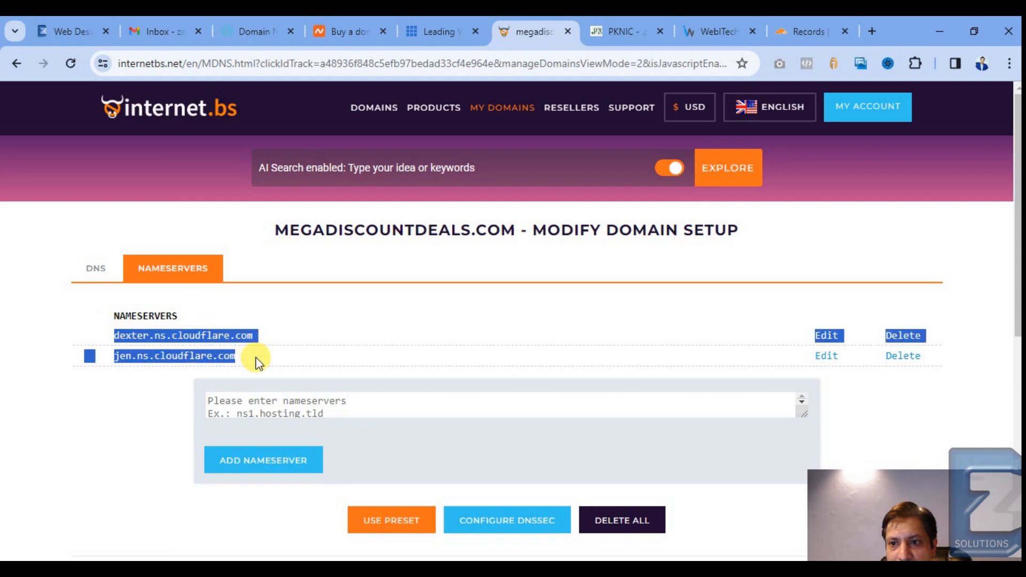
{"action": "left_click", "coordinate": [143, 355]}
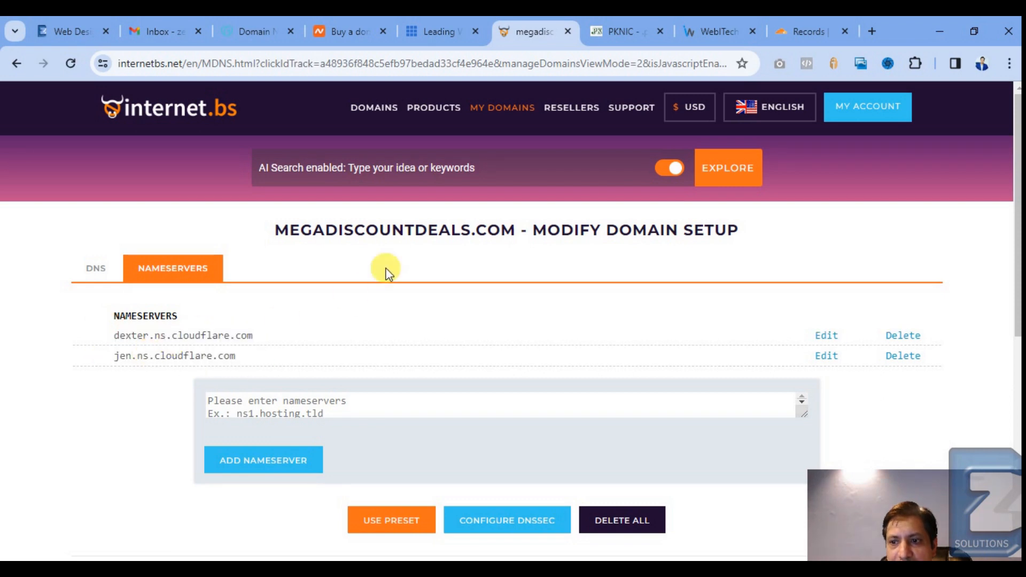
{"action": "left_click", "coordinate": [788, 16]}
{"action": "scroll", "coordinate": [431, 355], "scroll_direction": "down", "scroll_amount": 5}
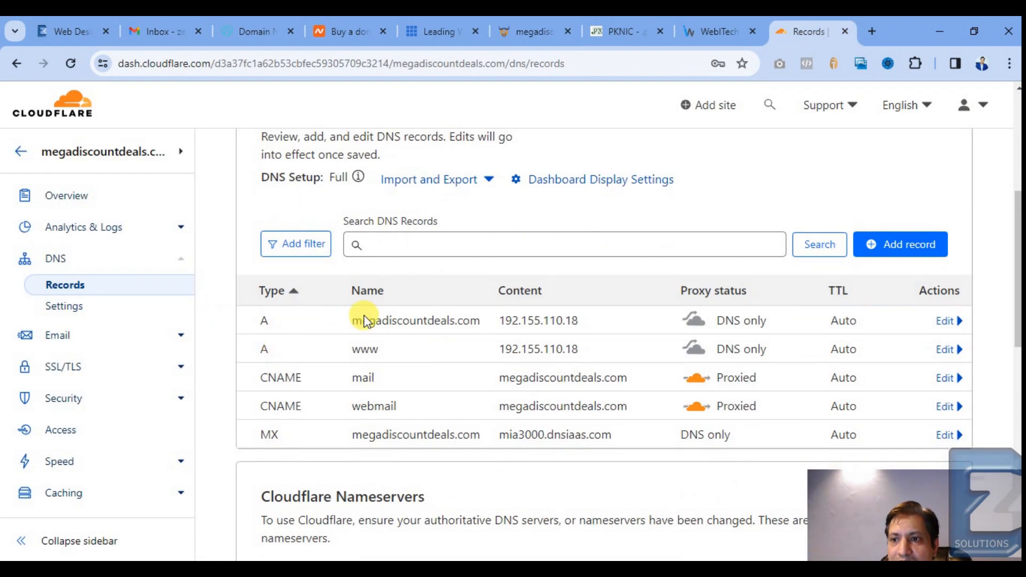
{"action": "left_click_drag", "start_coordinate": [497, 320], "coordinate": [587, 321]}
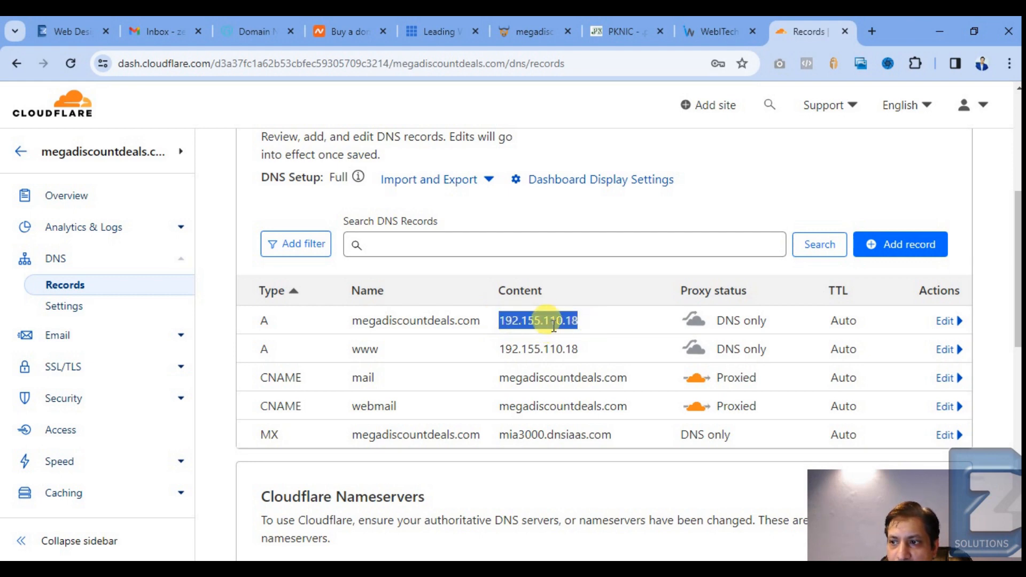
{"action": "left_click_drag", "start_coordinate": [503, 343], "coordinate": [591, 346]}
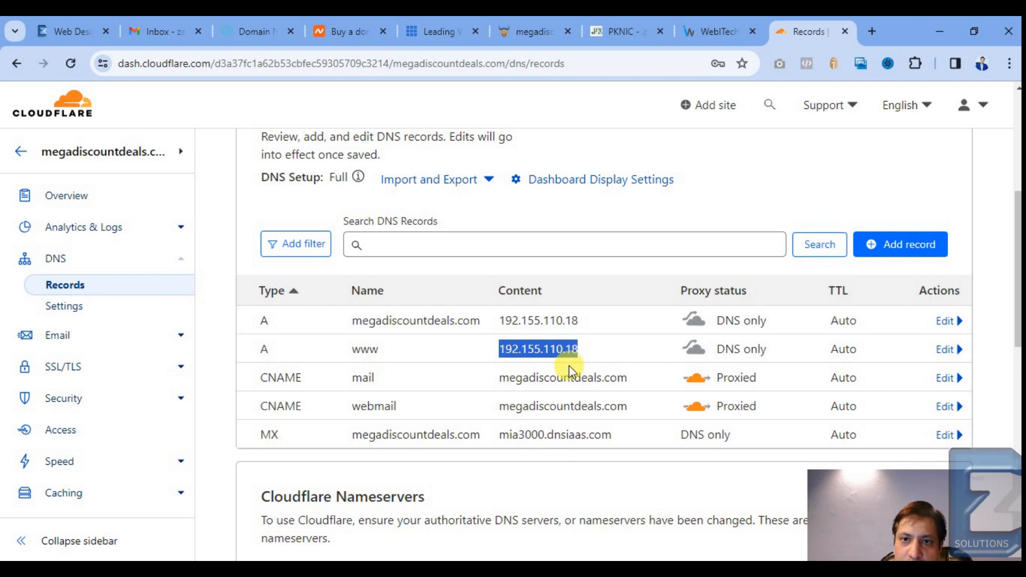
{"action": "left_click", "coordinate": [498, 321]}
{"action": "left_click_drag", "start_coordinate": [494, 321], "coordinate": [597, 323]}
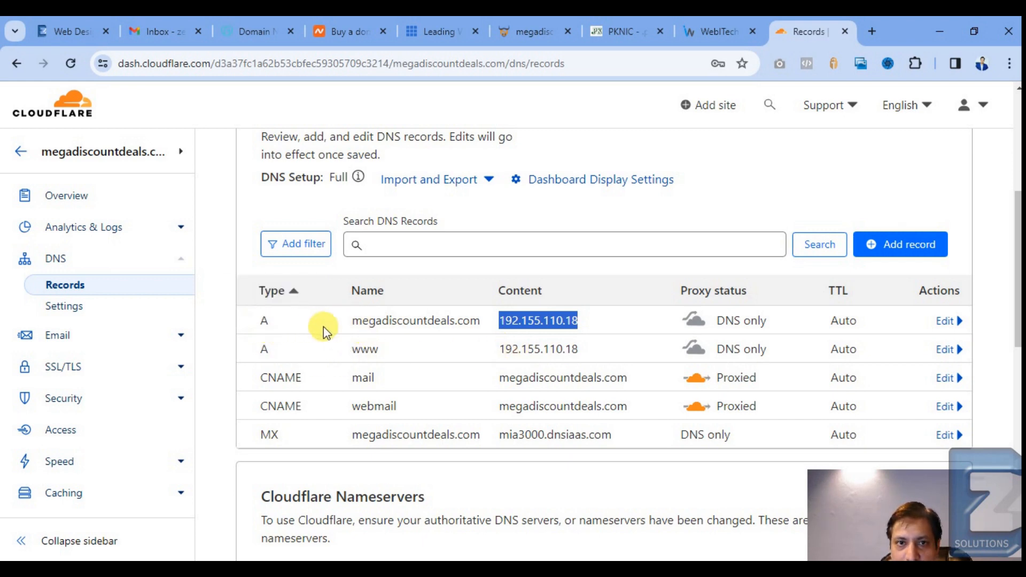
{"action": "left_click_drag", "start_coordinate": [352, 320], "coordinate": [598, 340]}
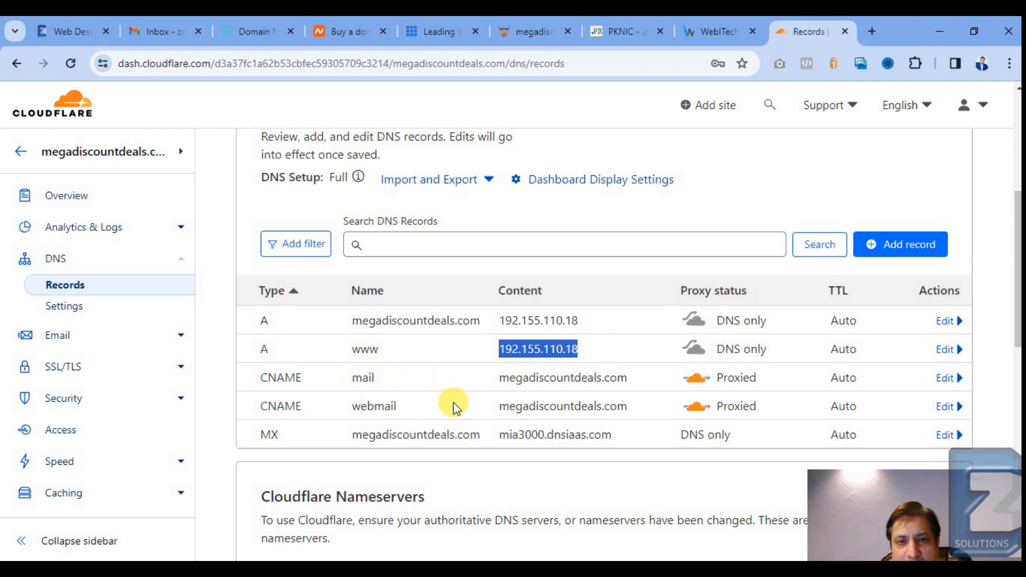
{"action": "left_click_drag", "start_coordinate": [350, 377], "coordinate": [422, 408]}
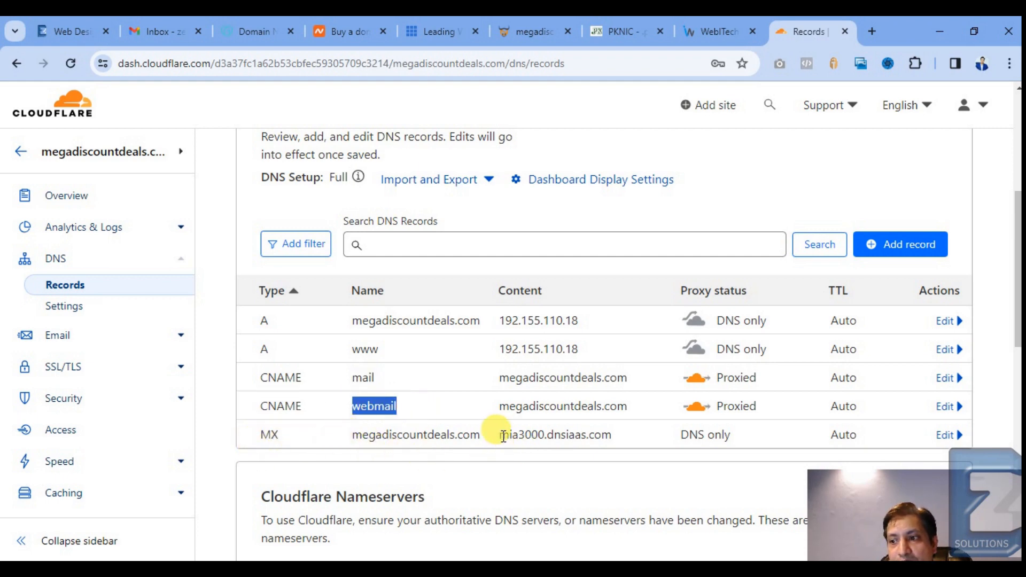
{"action": "left_click_drag", "start_coordinate": [503, 437], "coordinate": [630, 436]}
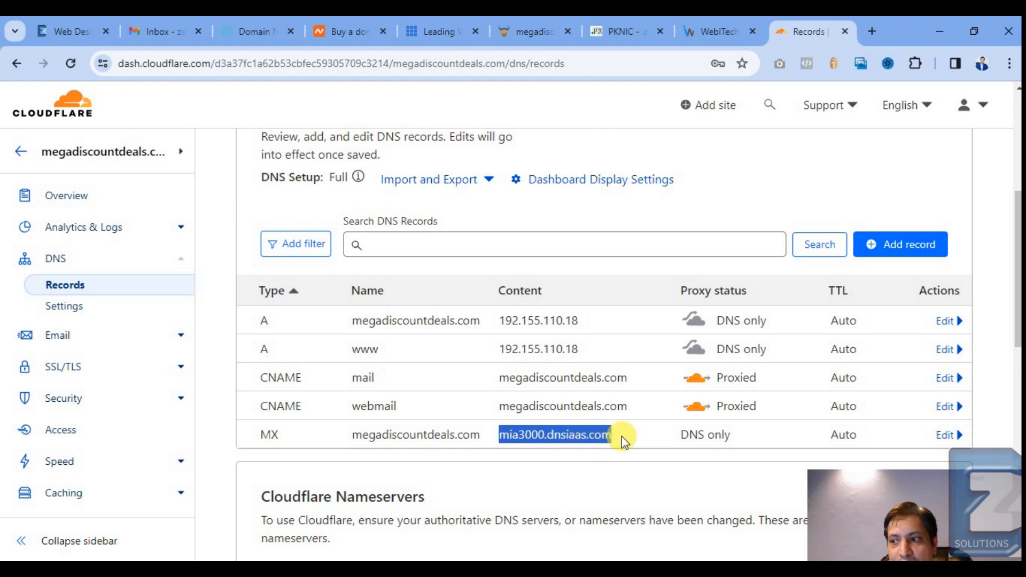
{"action": "left_click", "coordinate": [601, 435]}
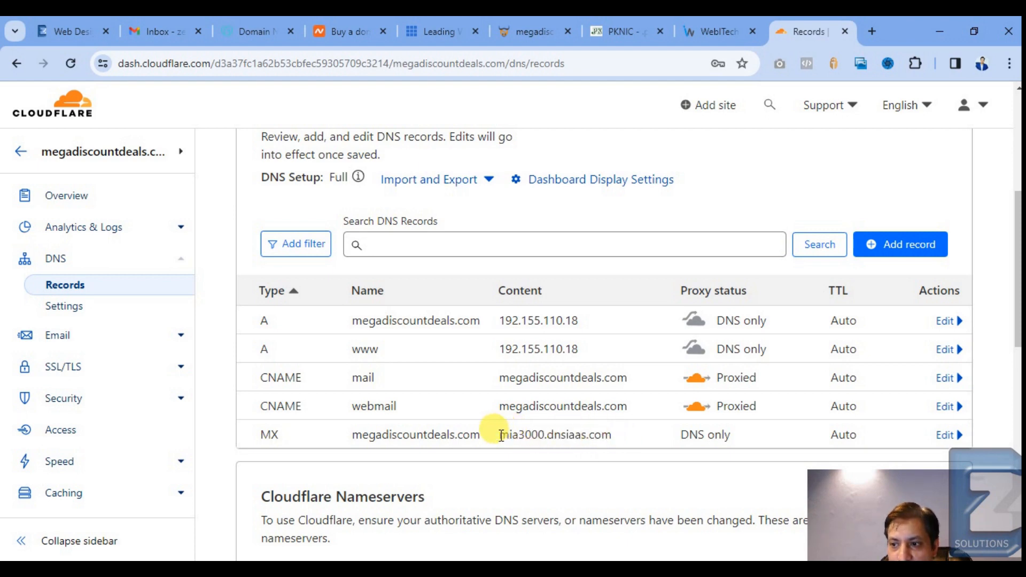
{"action": "left_click_drag", "start_coordinate": [501, 435], "coordinate": [617, 435]}
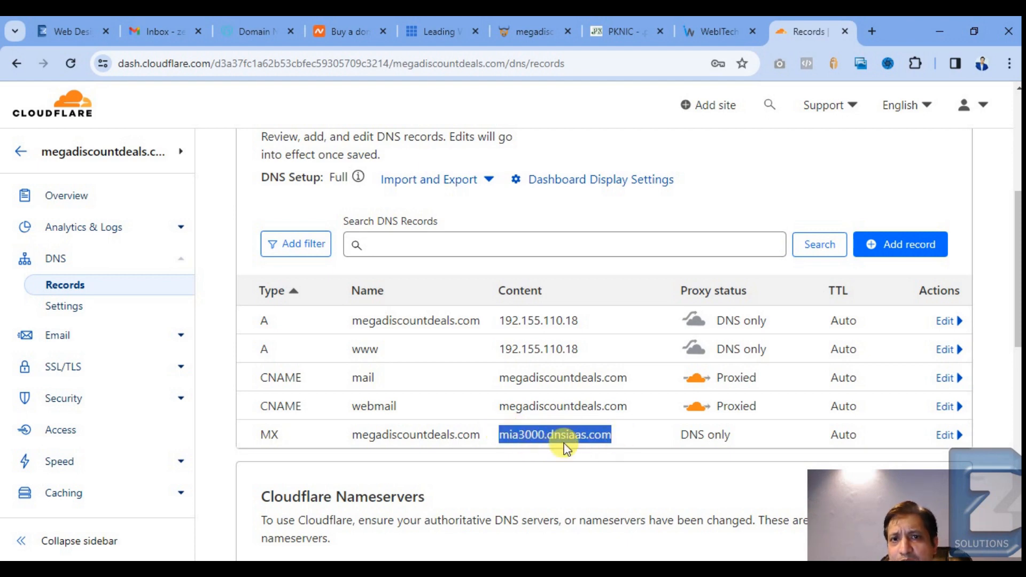
{"action": "left_click_drag", "start_coordinate": [502, 320], "coordinate": [585, 326]}
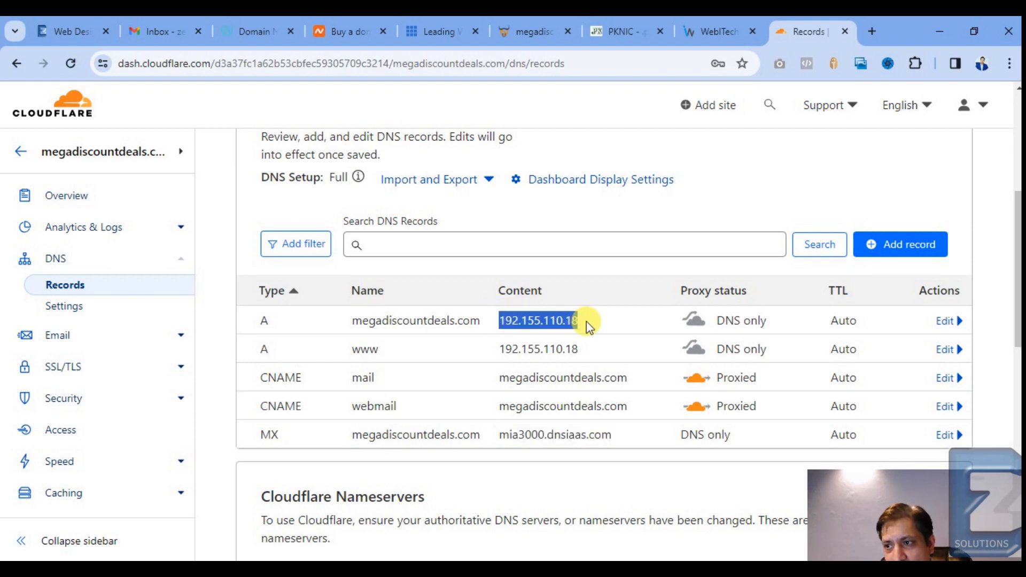
{"action": "left_click_drag", "start_coordinate": [501, 350], "coordinate": [643, 353]}
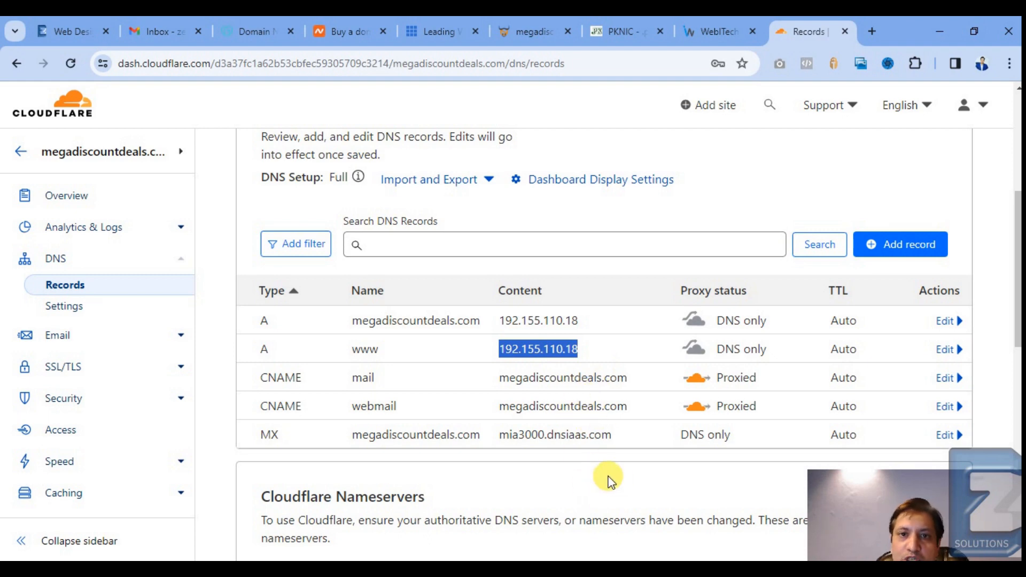
{"action": "left_click_drag", "start_coordinate": [497, 321], "coordinate": [643, 323]}
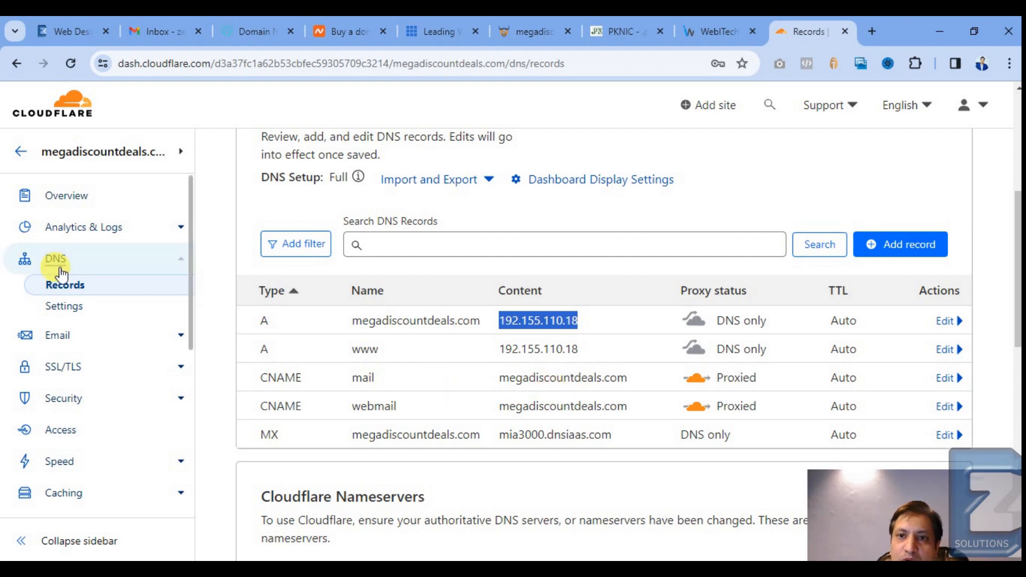
- Go back to the Cloudflare Home websites list, scroll through it, and open a blank new tab
{"action": "left_click", "coordinate": [21, 153]}
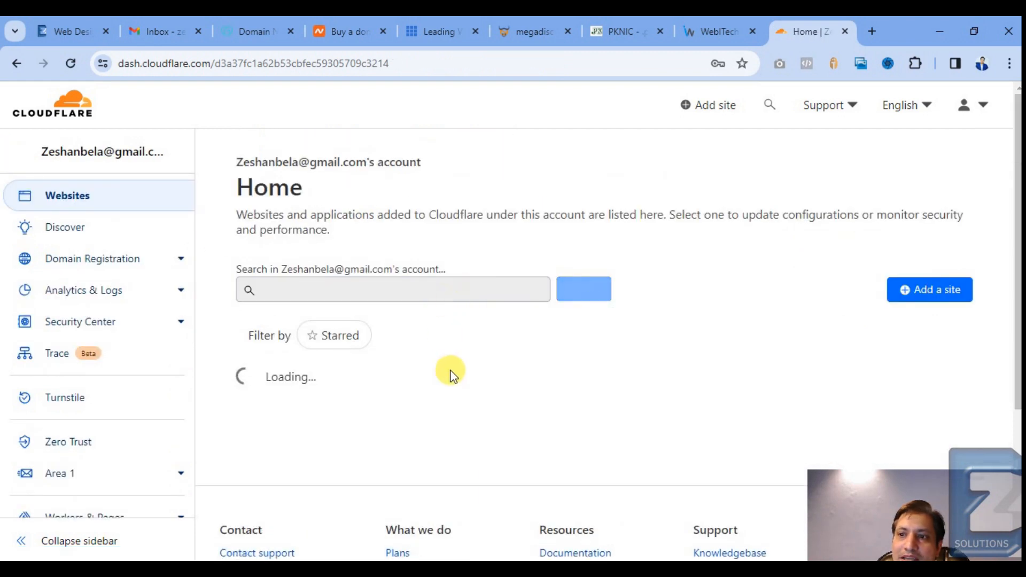
{"action": "scroll", "coordinate": [492, 347], "scroll_direction": "down", "scroll_amount": 5}
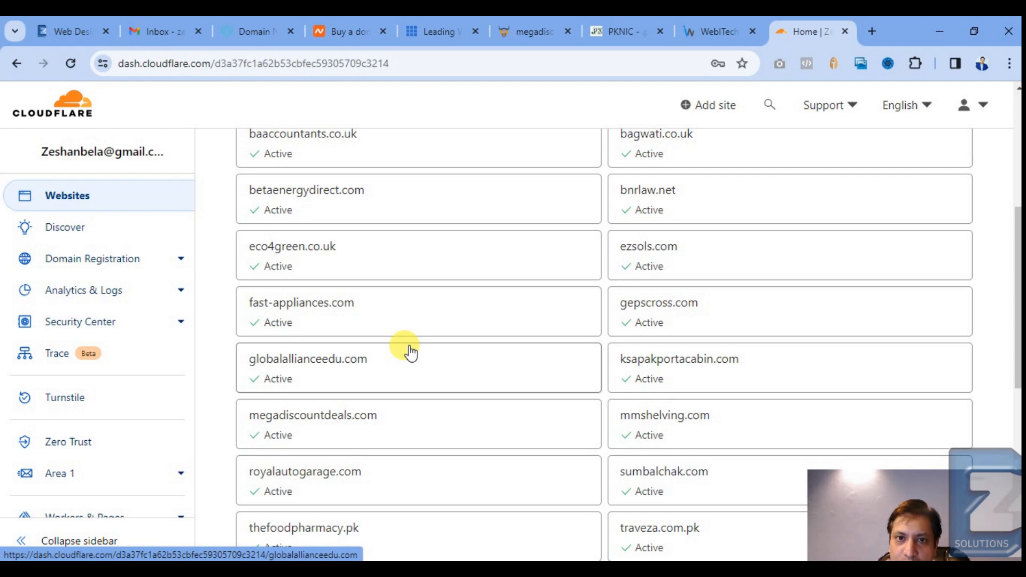
{"action": "scroll", "coordinate": [385, 296], "scroll_direction": "down", "scroll_amount": 5}
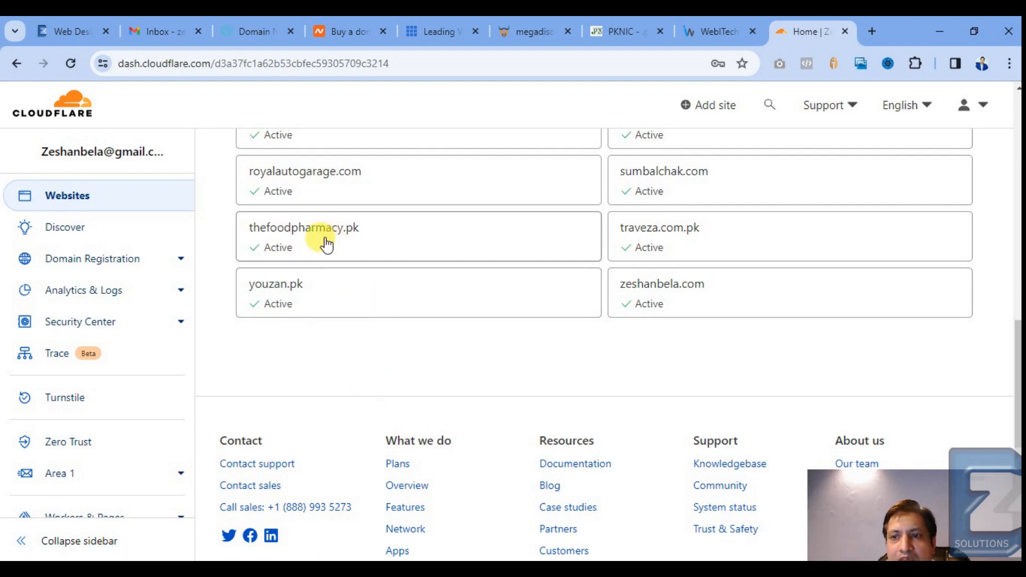
{"action": "scroll", "coordinate": [363, 430], "scroll_direction": "up", "scroll_amount": 10}
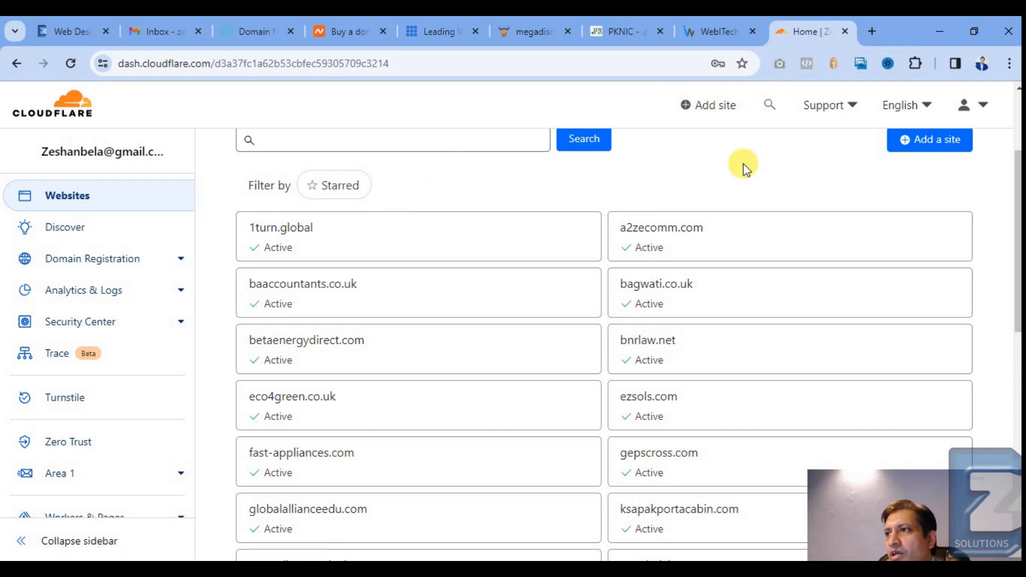
{"action": "left_click", "coordinate": [872, 31]}
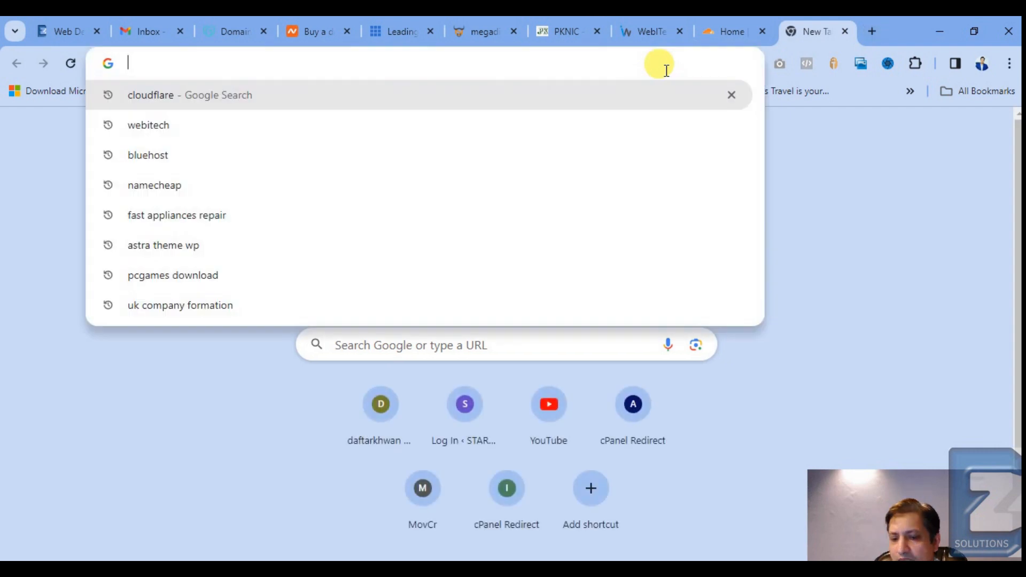
{"action": "type", "text": "ion"}
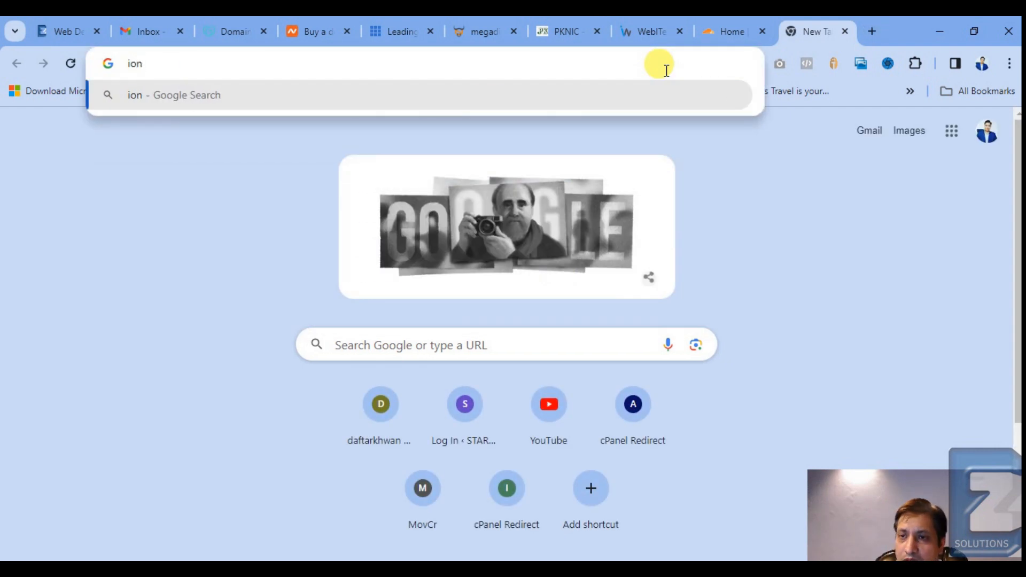
{"action": "key", "text": "Return"}
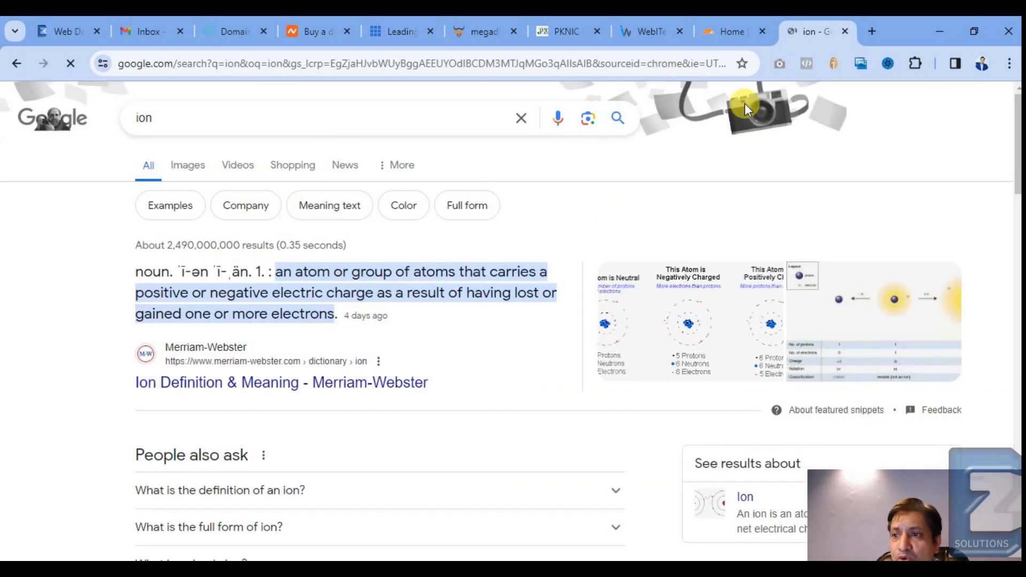
{"action": "left_click", "coordinate": [845, 32]}
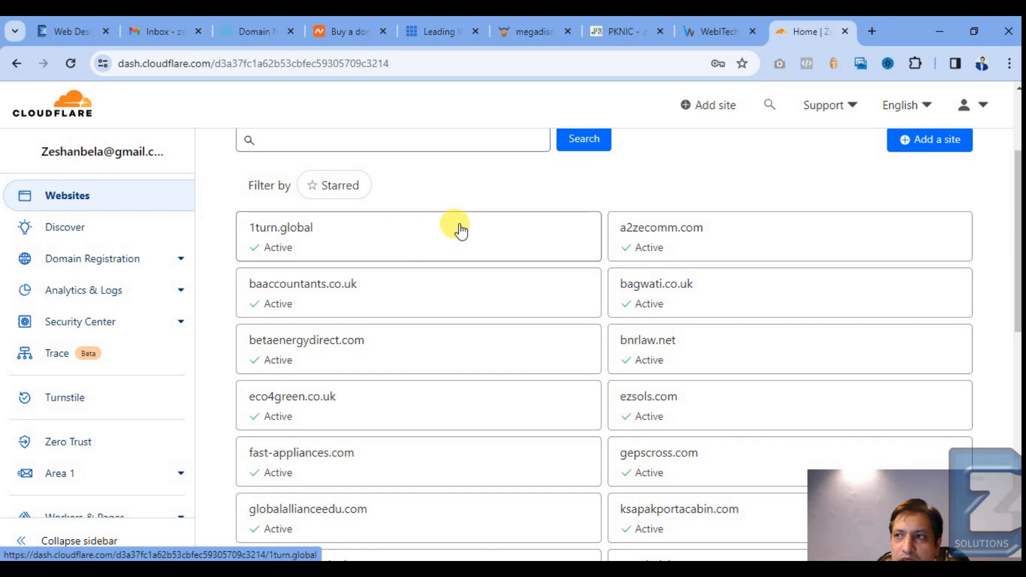
{"action": "scroll", "coordinate": [820, 197], "scroll_direction": "up", "scroll_amount": 3}
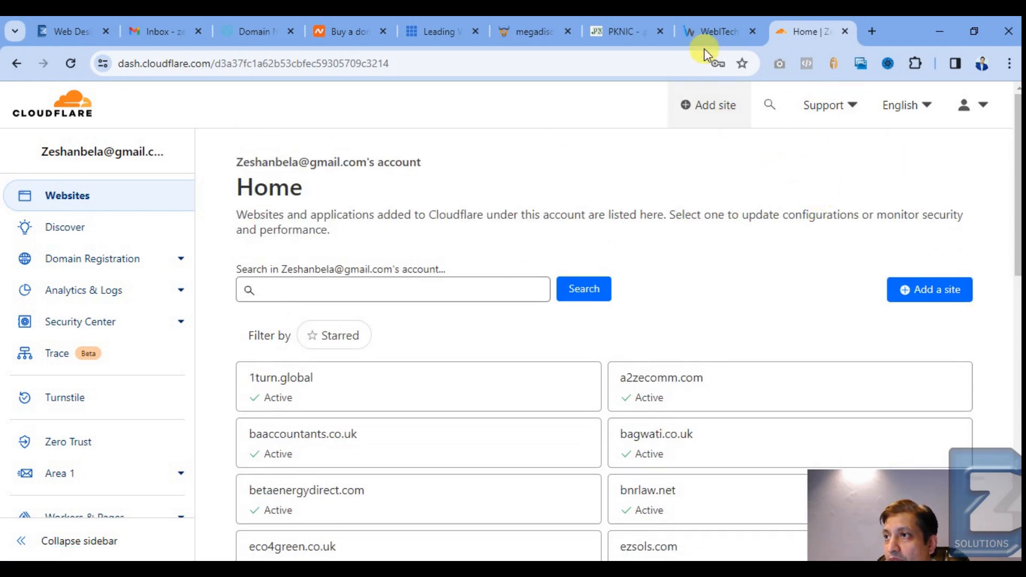
{"action": "left_click", "coordinate": [872, 31]}
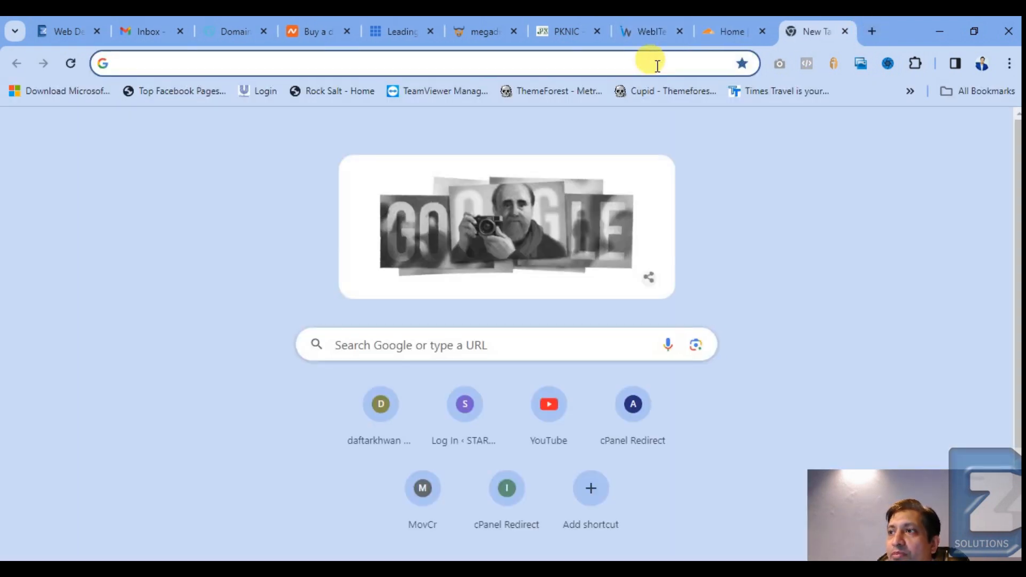
- Load the autocompleted WHM address mia3000.dnsiaas.com:2087 in the new tab
{"action": "left_click", "coordinate": [657, 64]}
{"action": "type", "text": "ez"}
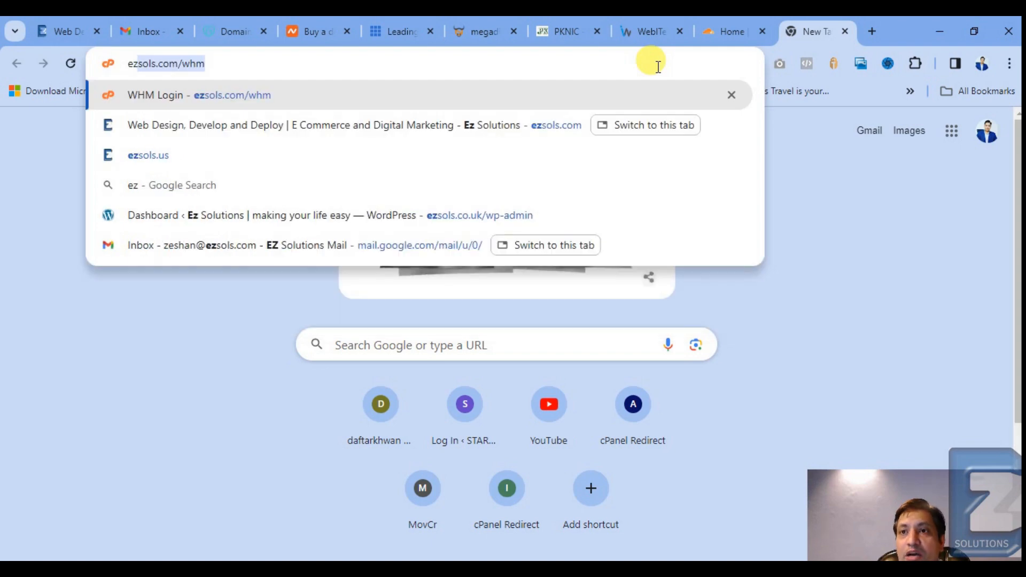
{"action": "key", "text": "BackSpace"}
{"action": "key", "text": "BackSpace"}
{"action": "key", "text": "BackSpace"}
{"action": "type", "text": "mia3000.dnsiaas.com:2087"}
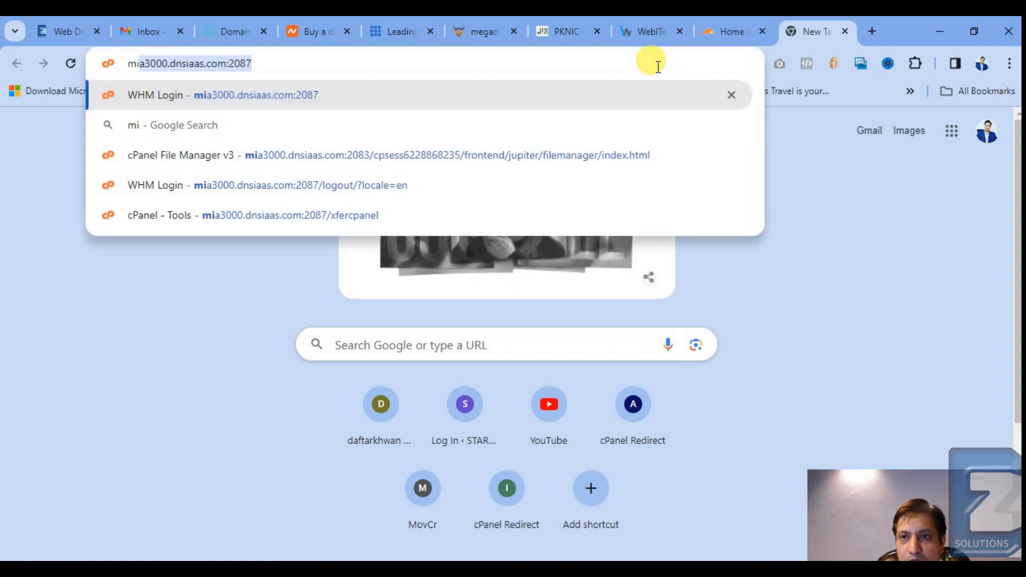
{"action": "key", "text": "Return"}
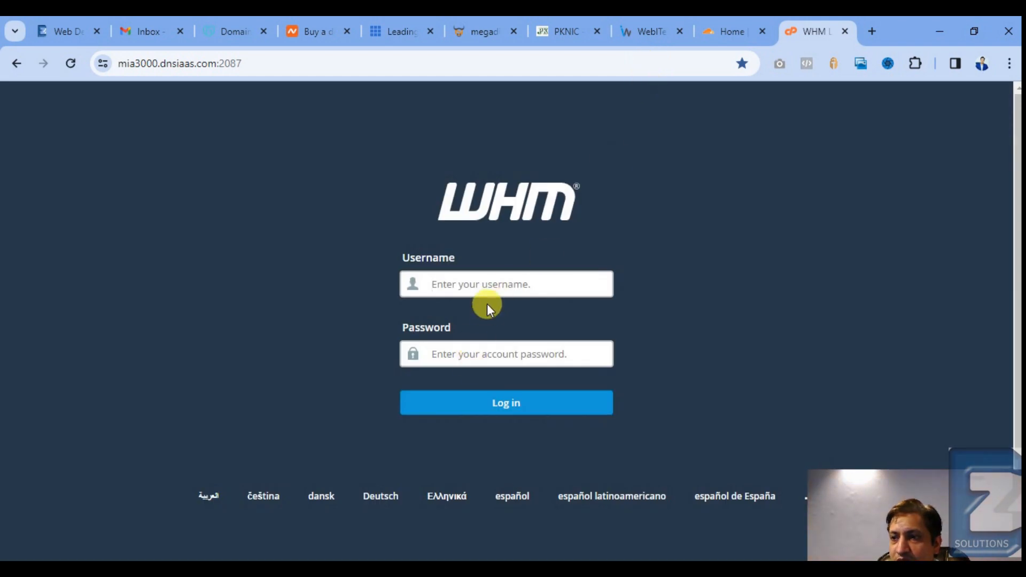
- Select the full https WHM login address and bring up the screen recorder window
{"action": "left_click", "coordinate": [124, 64]}
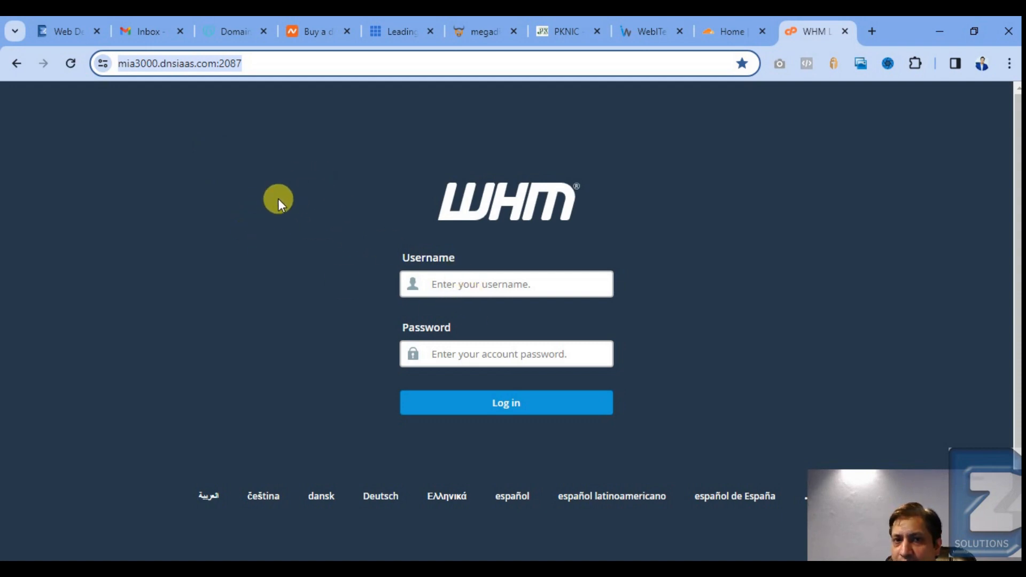
{"action": "left_click", "coordinate": [122, 64]}
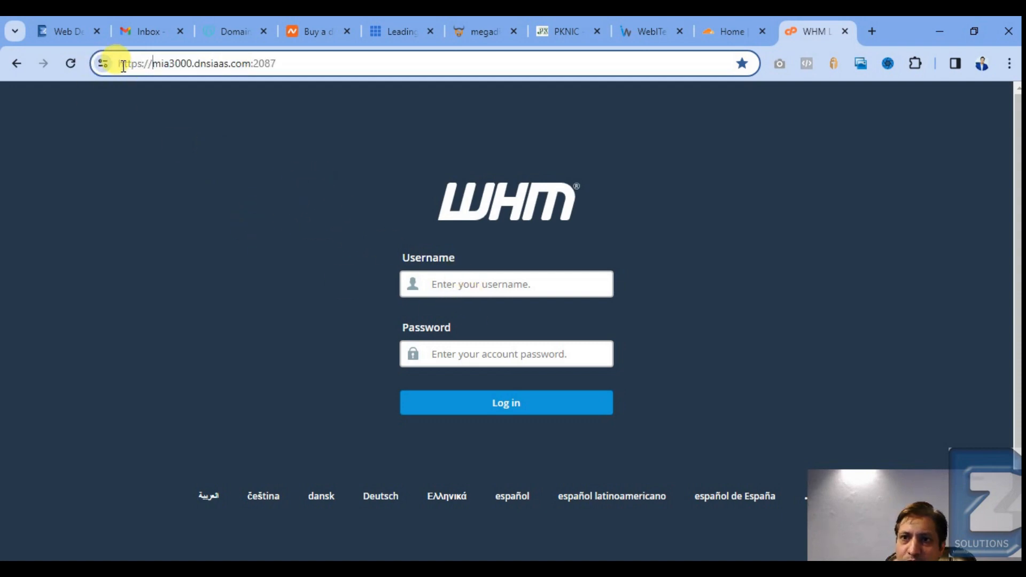
{"action": "left_click_drag", "start_coordinate": [122, 64], "coordinate": [300, 66]}
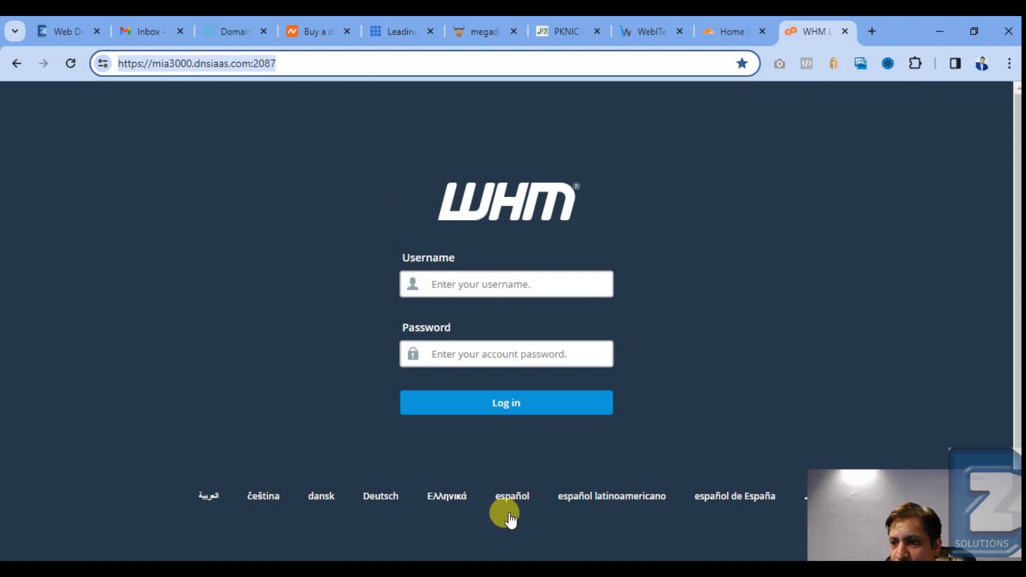
{"action": "mouse_move", "coordinate": [455, 569]}
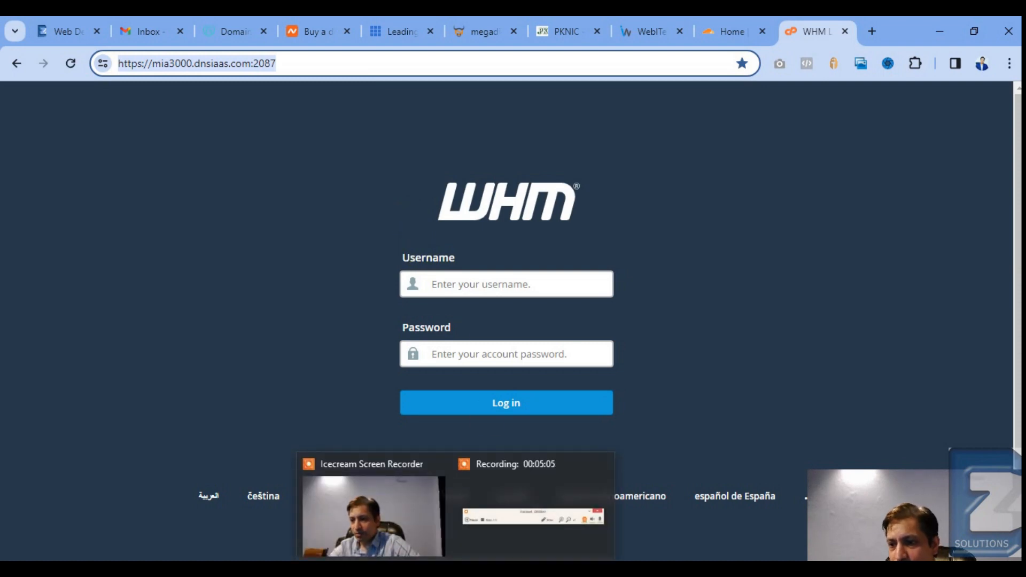
{"action": "left_click", "coordinate": [456, 570]}
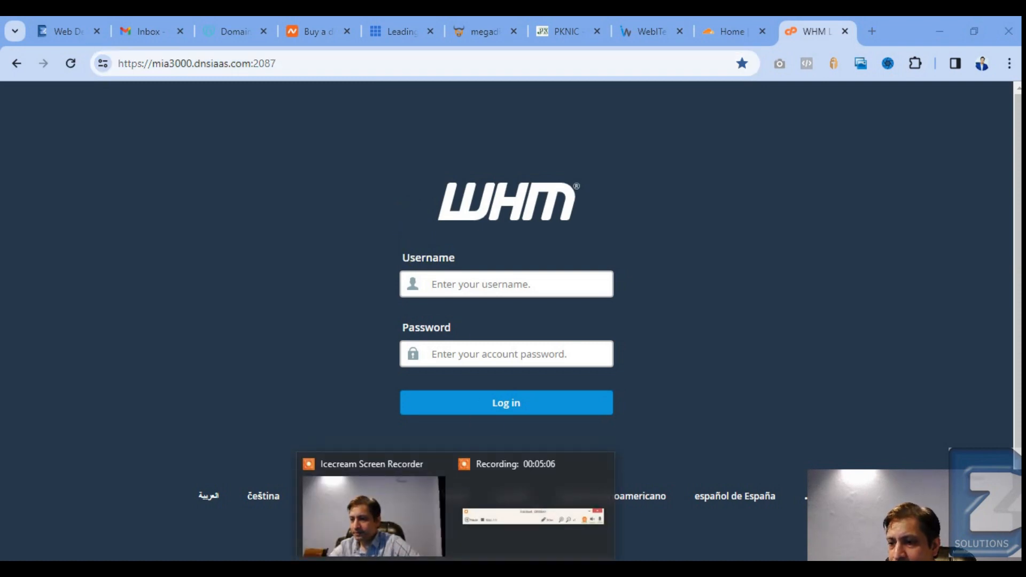
- Open WHM List Accounts to review the five accounts on 192.155.110.18, then return to Cloudflare
{"action": "left_click", "coordinate": [499, 531]}
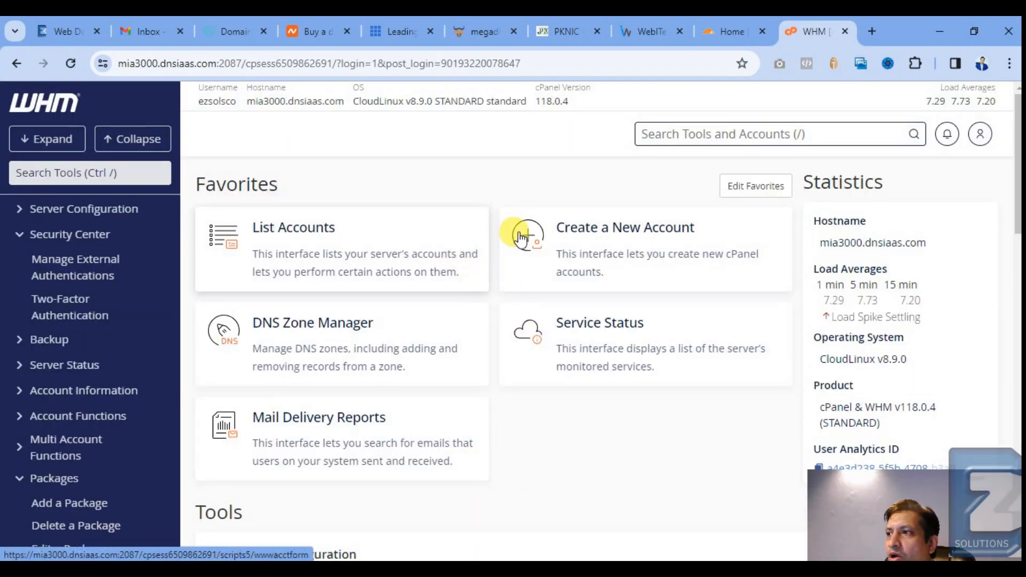
{"action": "left_click", "coordinate": [301, 238]}
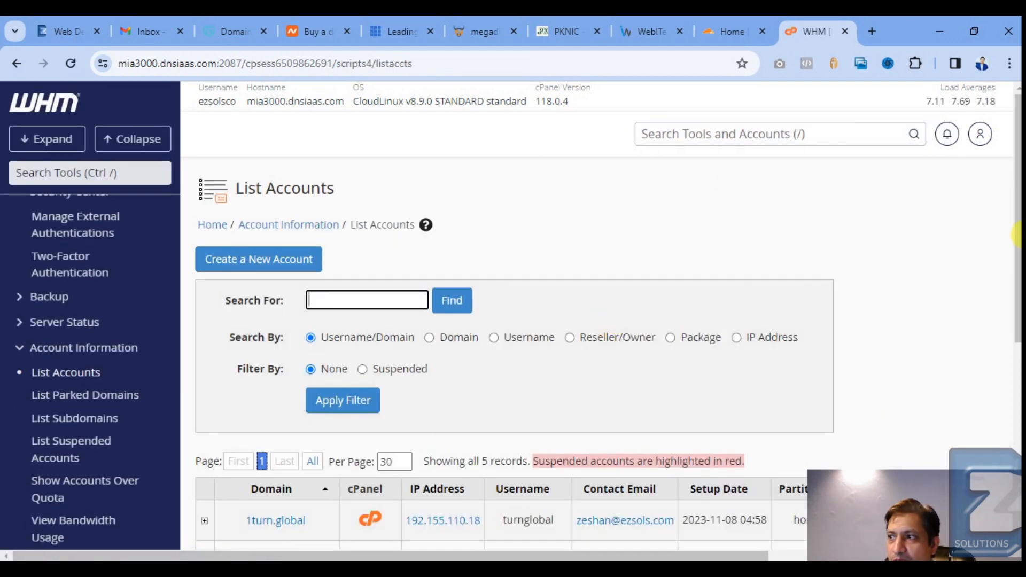
{"action": "scroll", "coordinate": [1018, 262], "scroll_direction": "down", "scroll_amount": 1}
{"action": "scroll", "coordinate": [1018, 354], "scroll_direction": "down", "scroll_amount": 1}
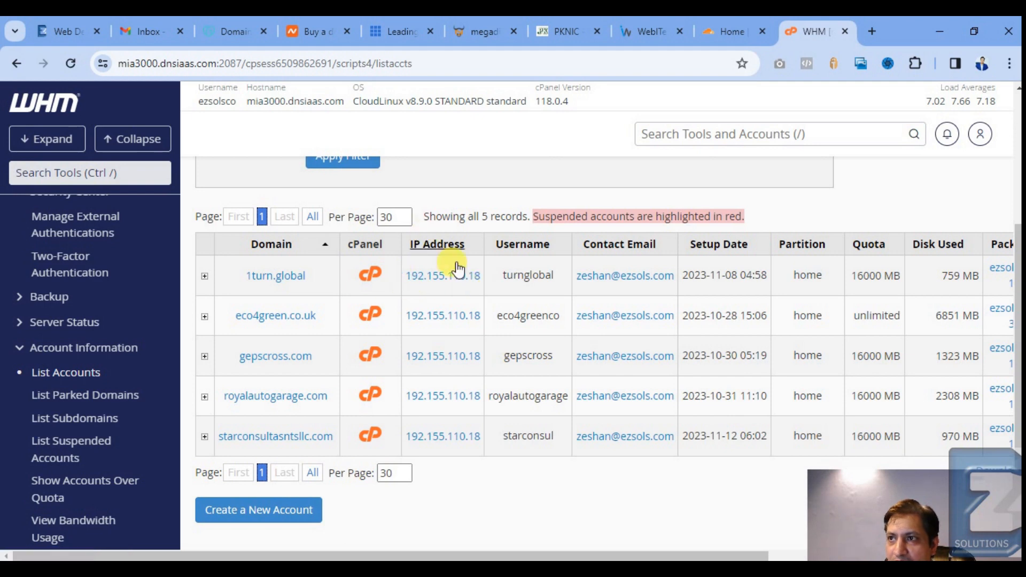
{"action": "left_click", "coordinate": [722, 17]}
- Open megadiscountdeals.com's DNS records and confirm the root A record points to 192.155.110.18
{"action": "scroll", "coordinate": [355, 369], "scroll_direction": "down", "scroll_amount": 5}
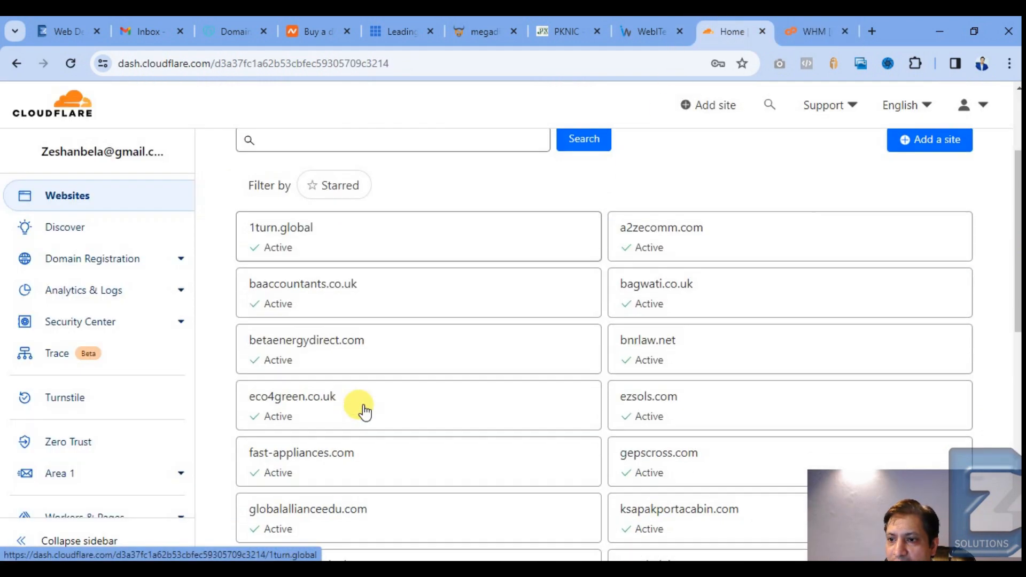
{"action": "scroll", "coordinate": [350, 444], "scroll_direction": "down", "scroll_amount": 3}
{"action": "left_click", "coordinate": [313, 269]}
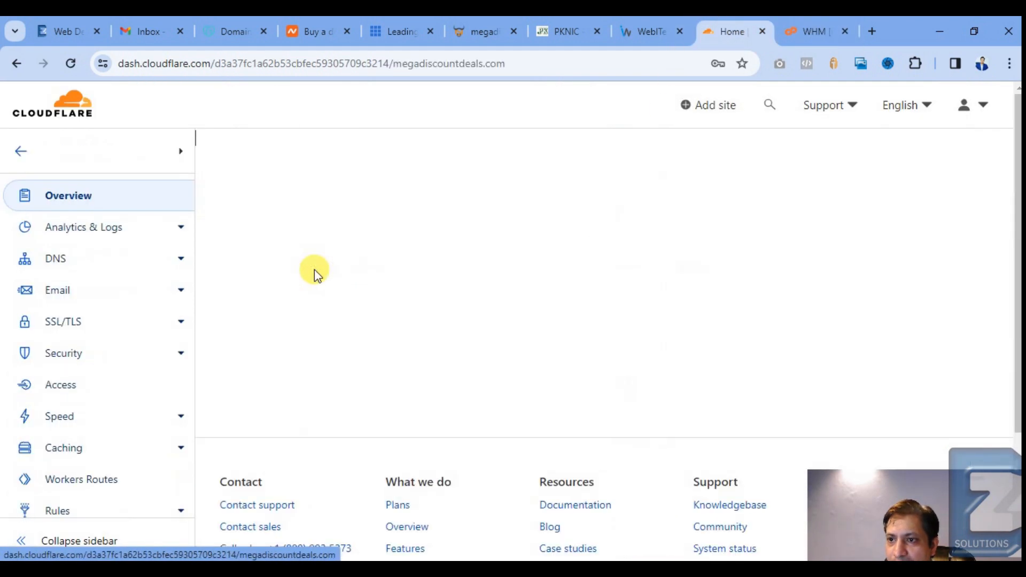
{"action": "left_click", "coordinate": [62, 259]}
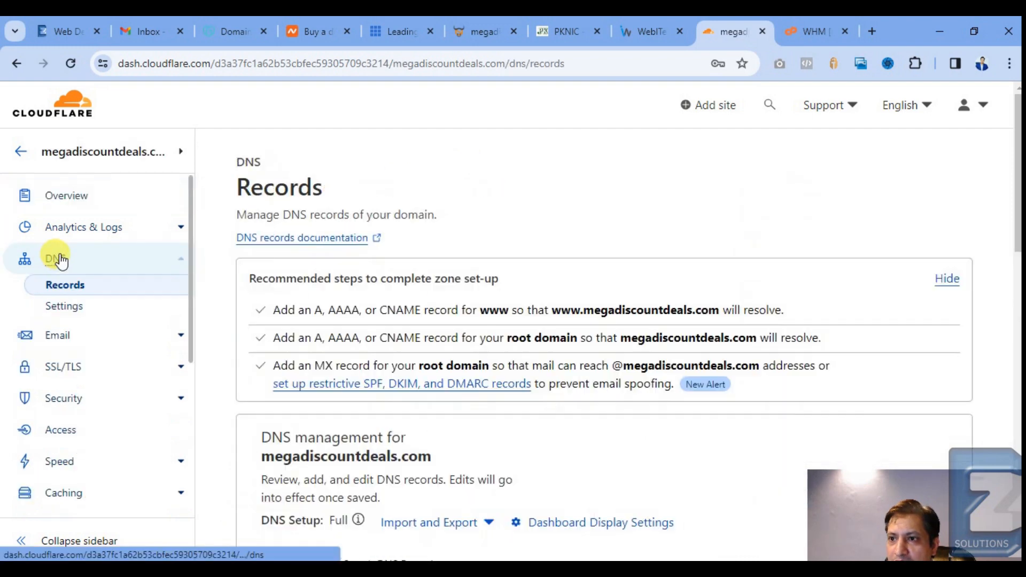
{"action": "scroll", "coordinate": [495, 257], "scroll_direction": "down", "scroll_amount": 8}
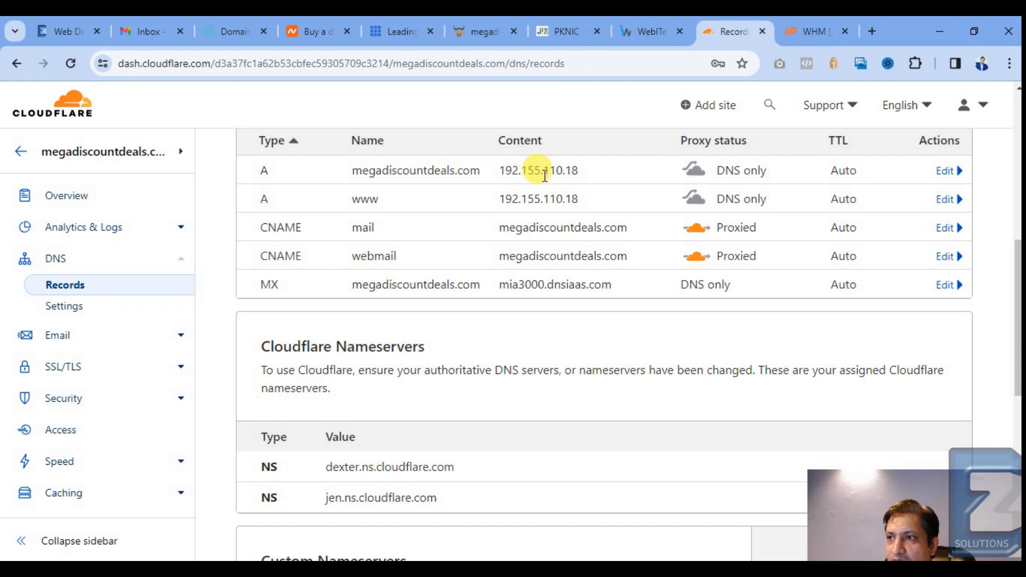
{"action": "left_click_drag", "start_coordinate": [583, 172], "coordinate": [515, 171]}
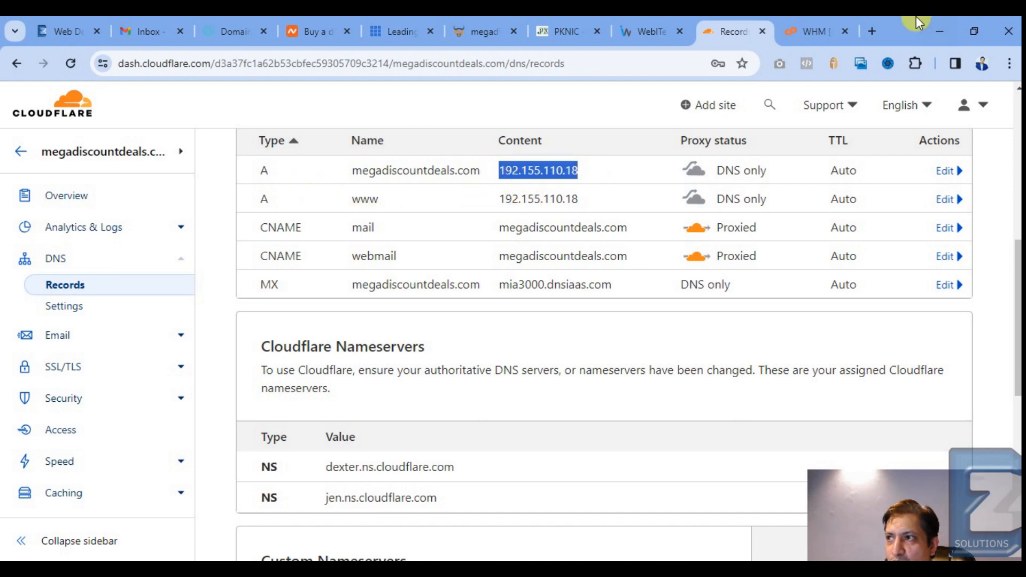
{"action": "left_click", "coordinate": [813, 27]}
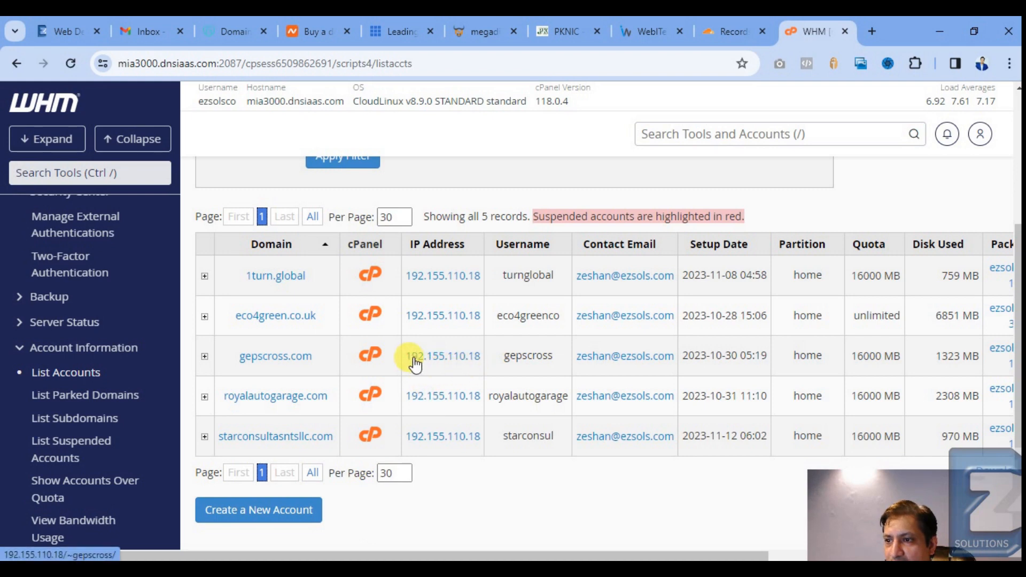
- Highlight gepscross.com's IP in List Accounts and open its cPanel
{"action": "left_click_drag", "start_coordinate": [405, 362], "coordinate": [469, 367]}
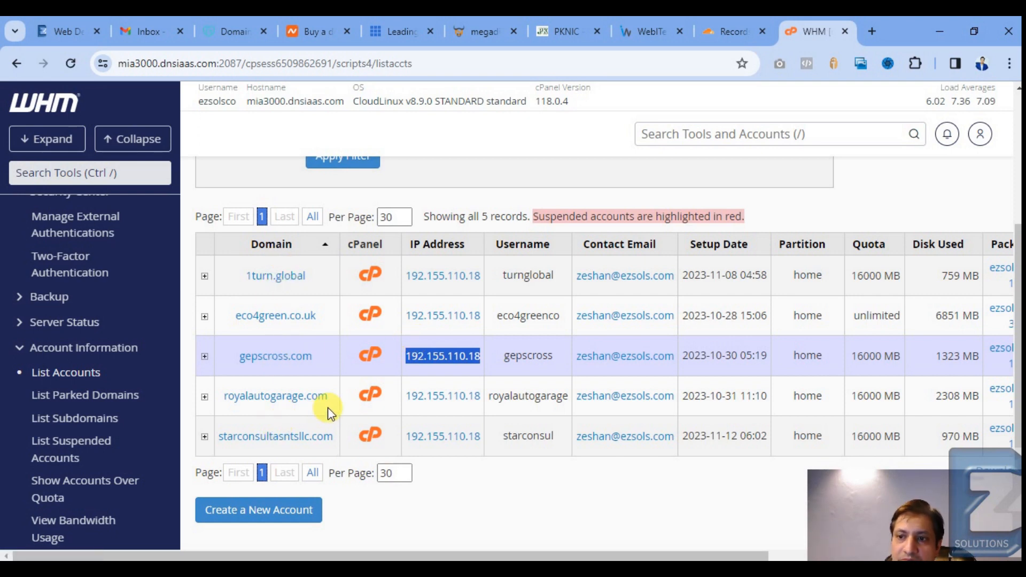
{"action": "left_click", "coordinate": [370, 355]}
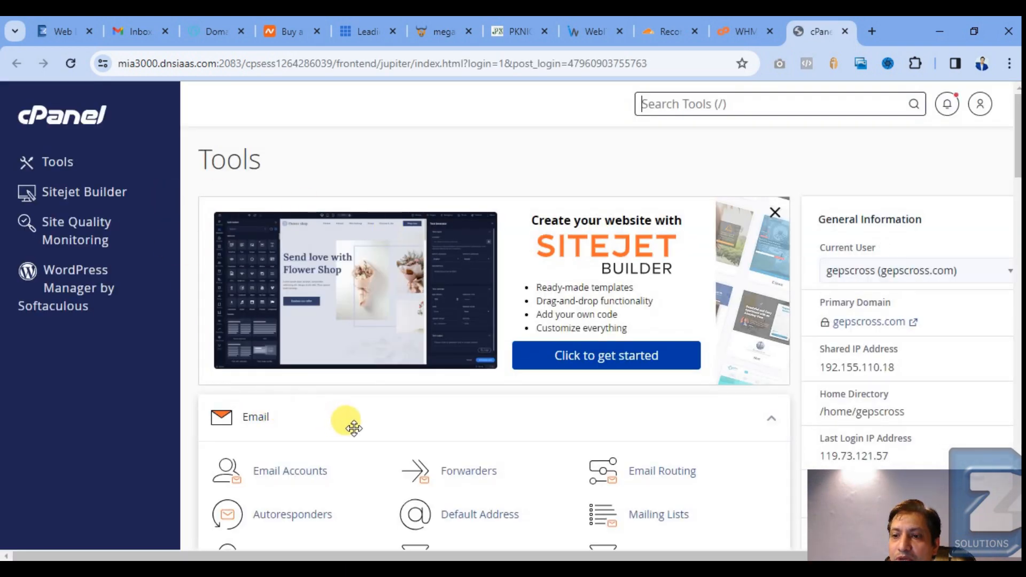
- Open File Manager for gepscross in its own tab, then return to the cPanel tools page
{"action": "scroll", "coordinate": [345, 423], "scroll_direction": "down", "scroll_amount": 10}
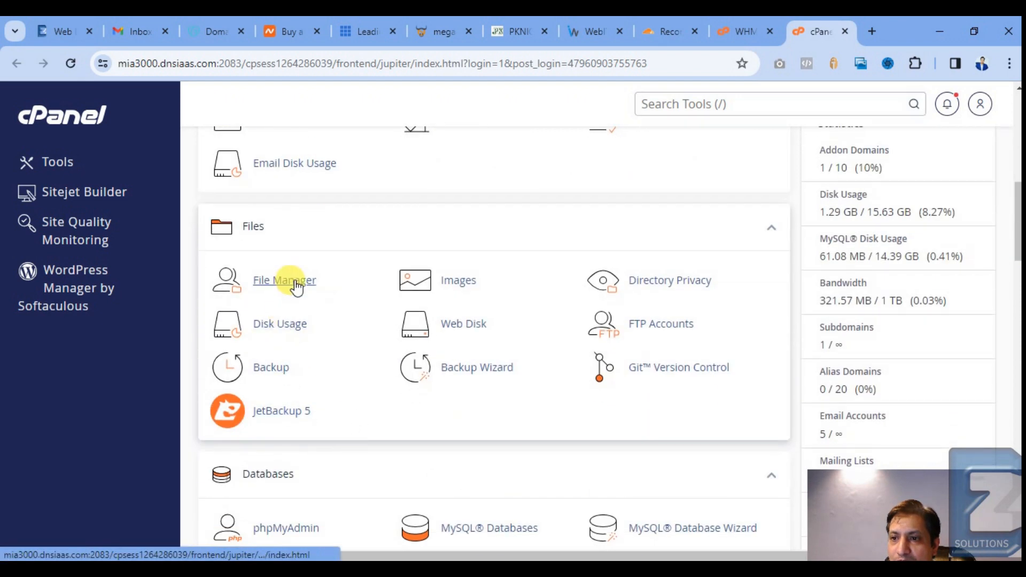
{"action": "left_click", "coordinate": [284, 280]}
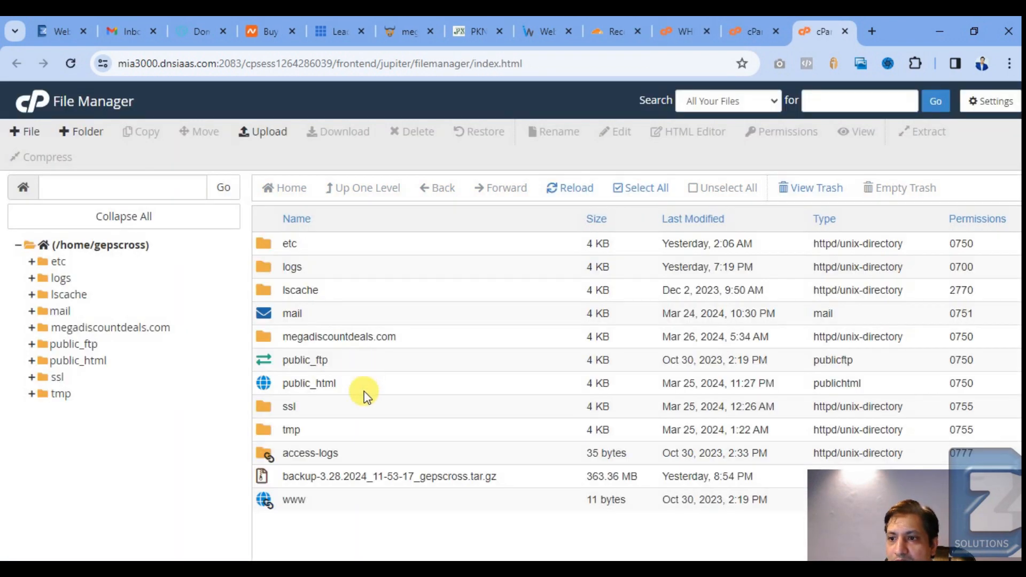
{"action": "left_click", "coordinate": [754, 27]}
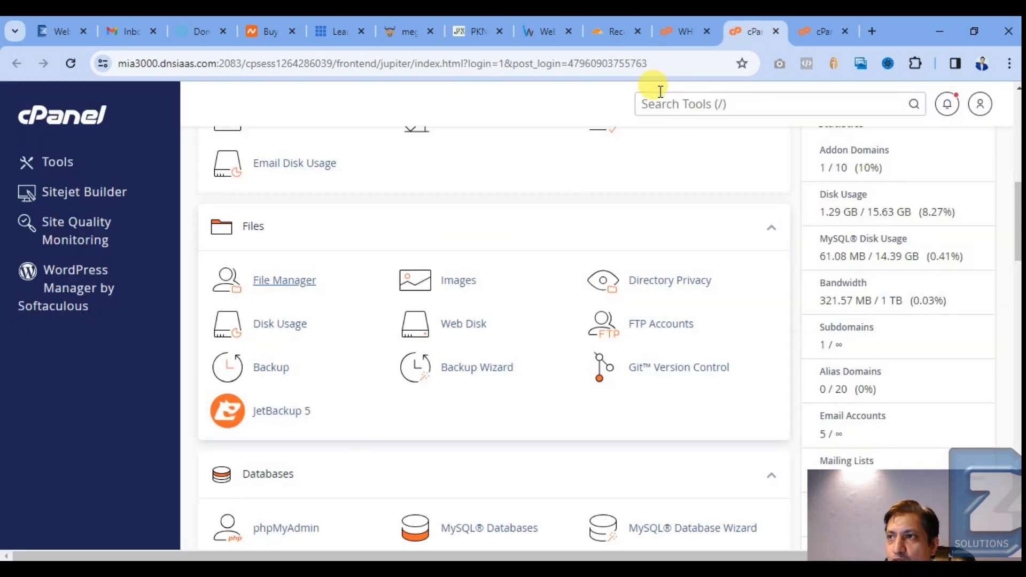
{"action": "left_click", "coordinate": [684, 29]}
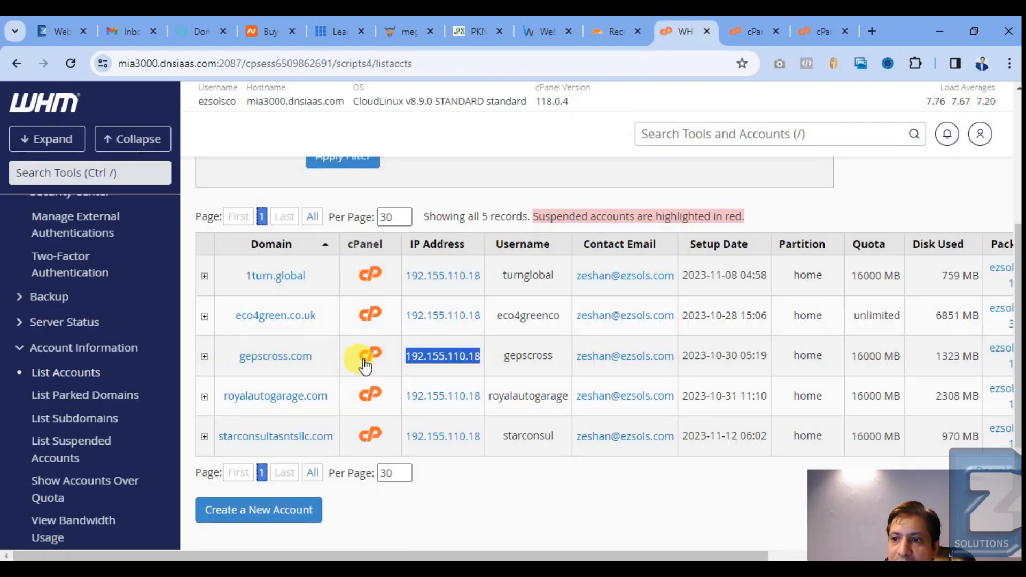
{"action": "left_click", "coordinate": [754, 29]}
- Check the cPanel account switcher list, keeping gepscross selected
{"action": "scroll", "coordinate": [267, 264], "scroll_direction": "up", "scroll_amount": 10}
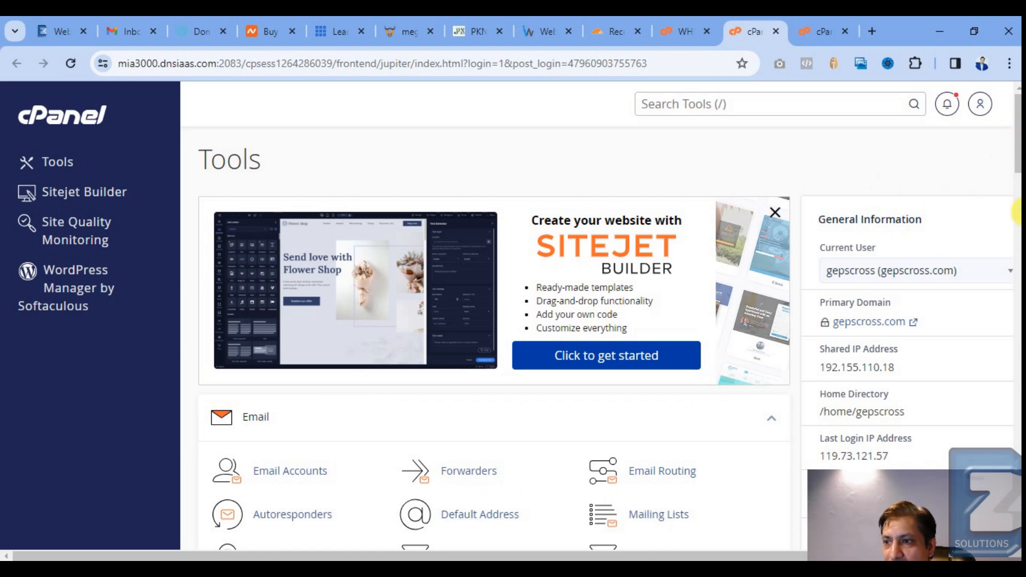
{"action": "scroll", "coordinate": [806, 165], "scroll_direction": "down", "scroll_amount": 2}
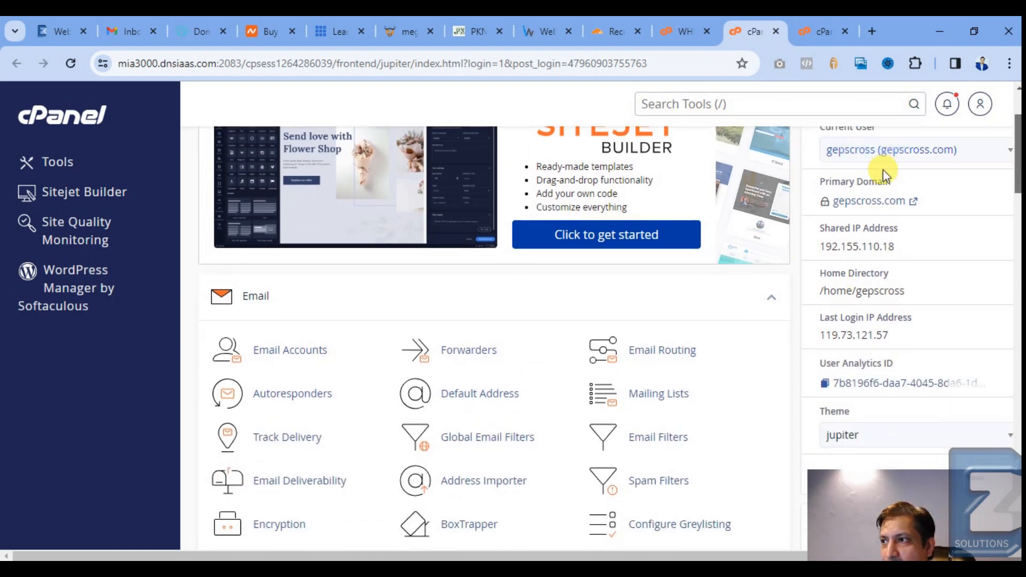
{"action": "scroll", "coordinate": [1017, 172], "scroll_direction": "up", "scroll_amount": 2}
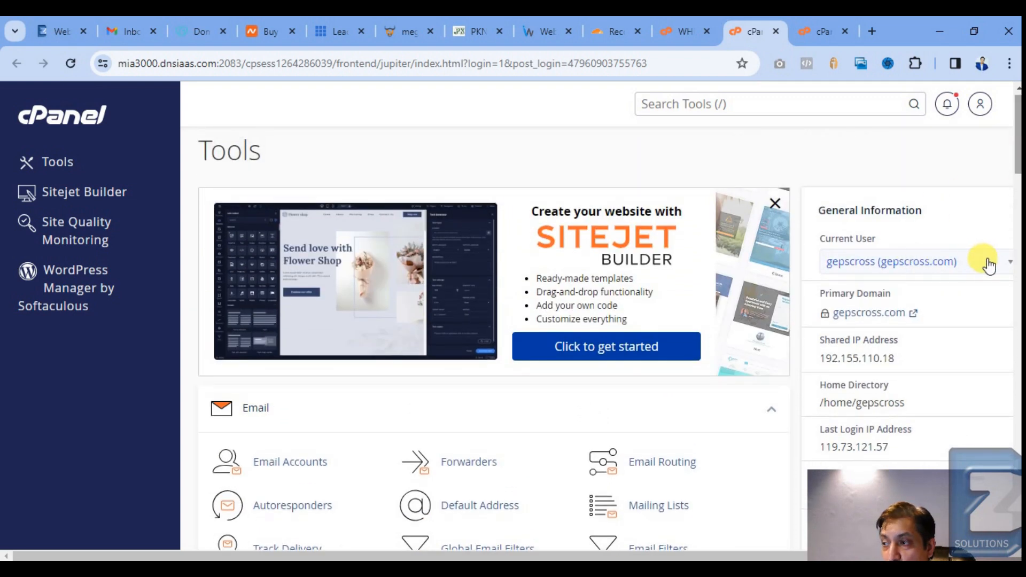
{"action": "left_click", "coordinate": [991, 265]}
{"action": "left_click", "coordinate": [990, 261]}
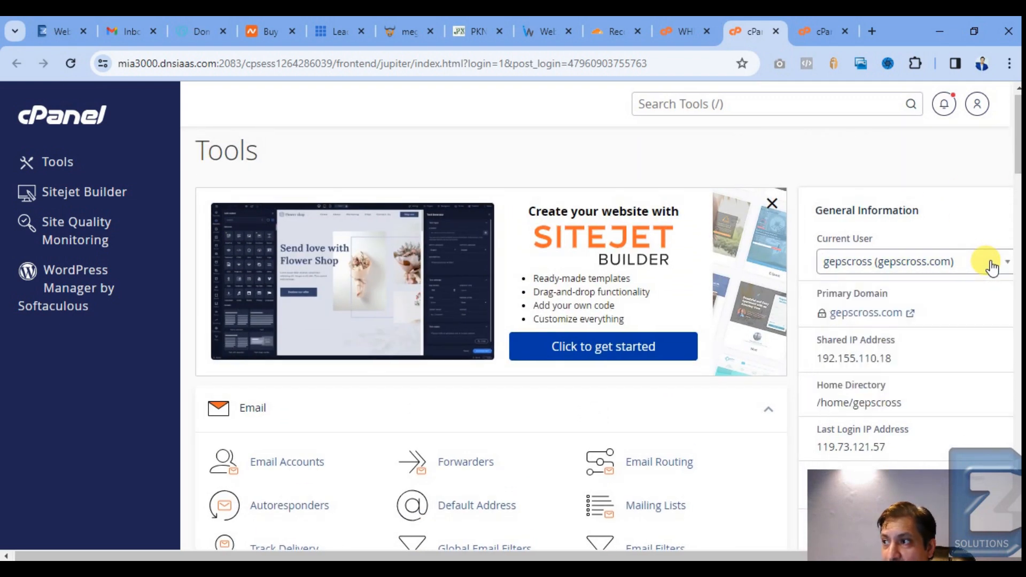
- Review the Statistics panel, highlighting addon domains, disk usage and MySQL disk usage figures
{"action": "left_click_drag", "start_coordinate": [818, 358], "coordinate": [934, 359]}
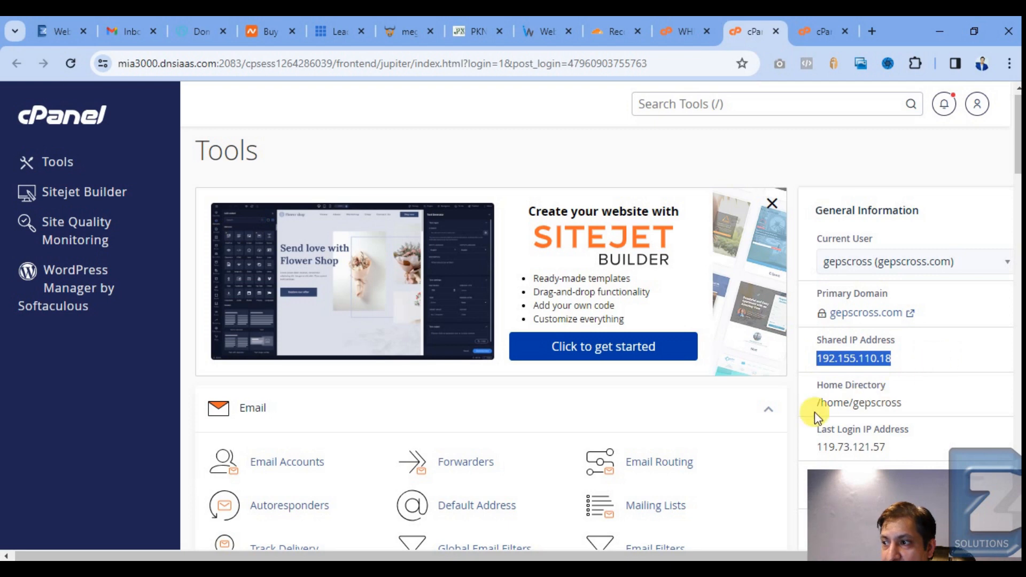
{"action": "left_click_drag", "start_coordinate": [1015, 145], "coordinate": [1016, 219]}
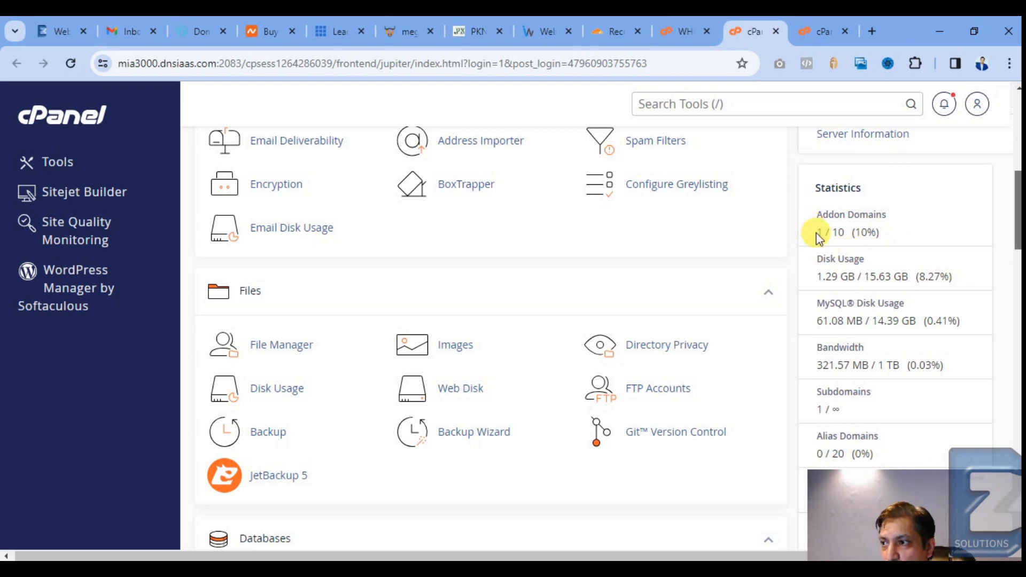
{"action": "left_click_drag", "start_coordinate": [816, 234], "coordinate": [918, 236]}
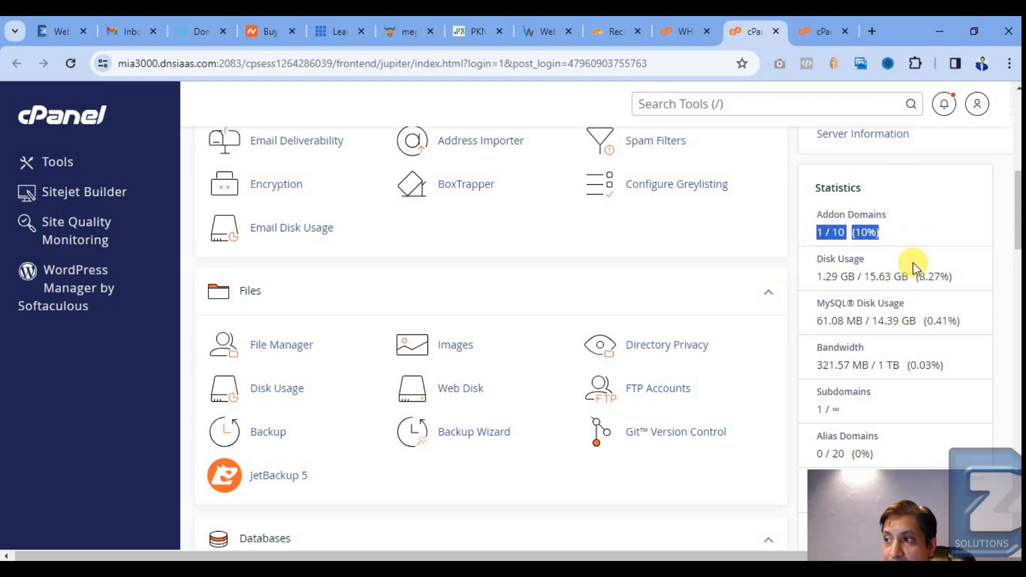
{"action": "left_click_drag", "start_coordinate": [822, 274], "coordinate": [960, 280]}
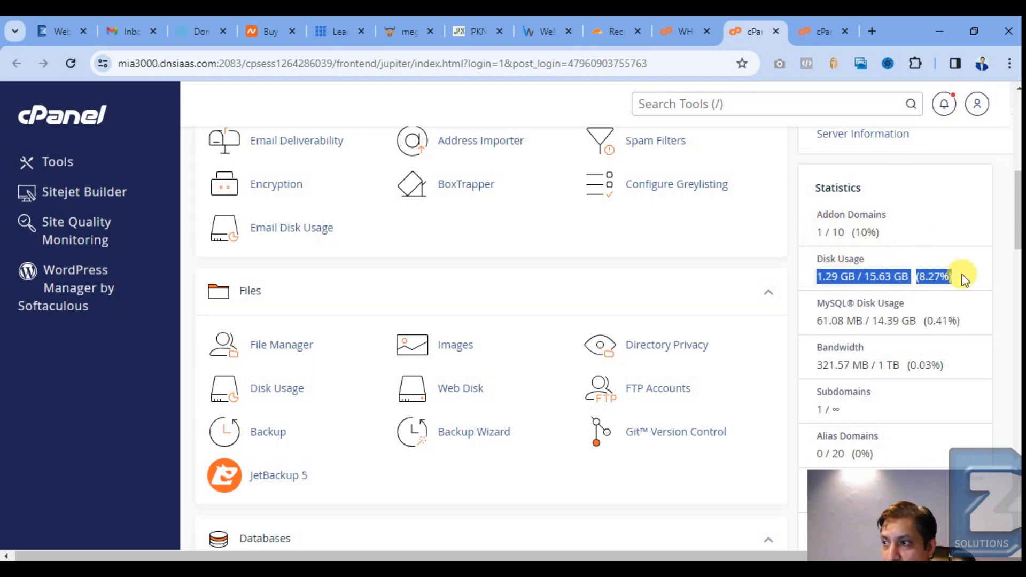
{"action": "left_click_drag", "start_coordinate": [820, 322], "coordinate": [973, 323]}
{"action": "left_click_drag", "start_coordinate": [820, 366], "coordinate": [945, 365]}
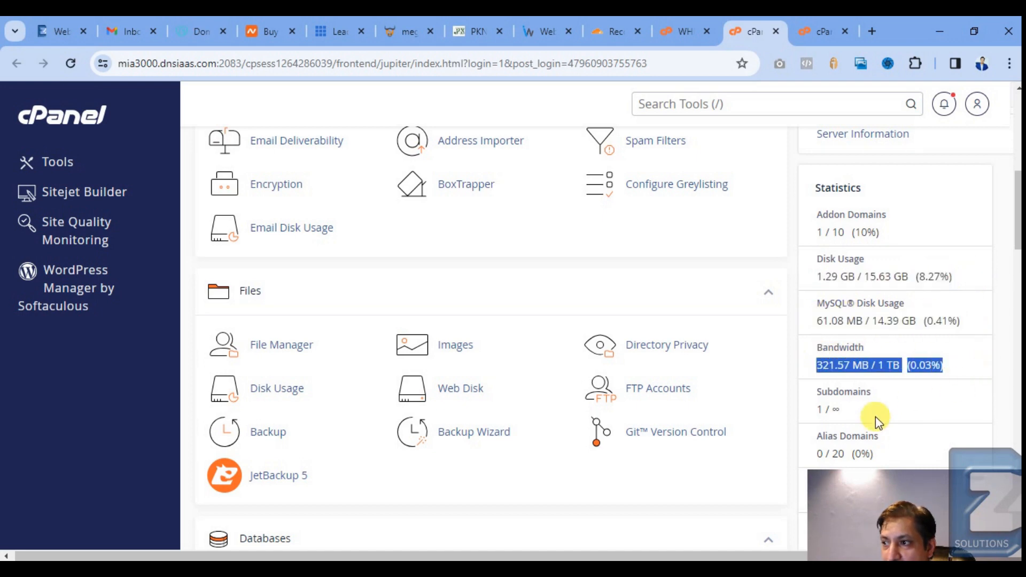
{"action": "left_click_drag", "start_coordinate": [1016, 222], "coordinate": [1017, 266]}
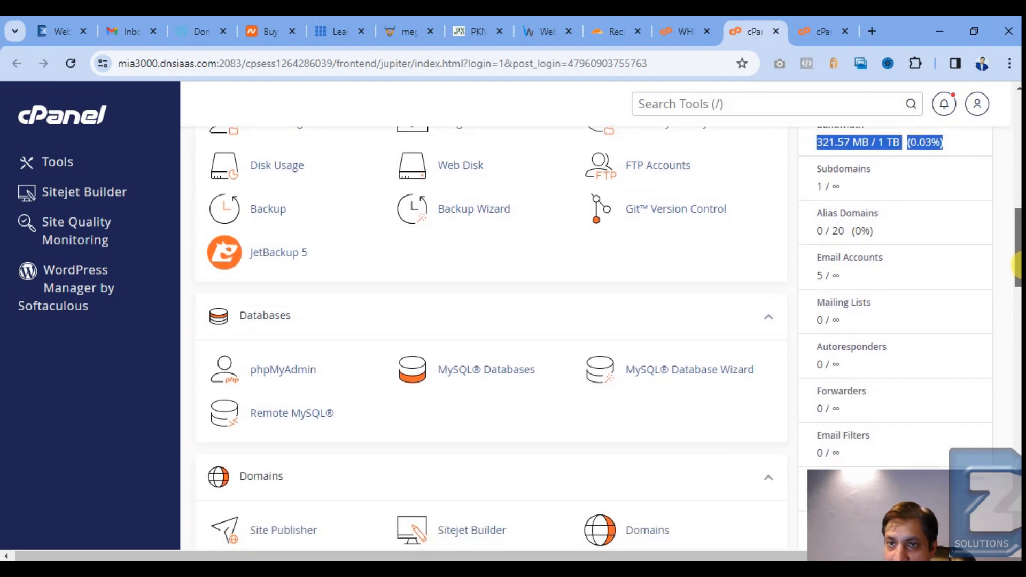
{"action": "left_click_drag", "start_coordinate": [1017, 265], "coordinate": [1017, 181]}
{"action": "scroll", "coordinate": [393, 226], "scroll_direction": "up", "scroll_amount": 3}
{"action": "scroll", "coordinate": [256, 289], "scroll_direction": "down", "scroll_amount": 3}
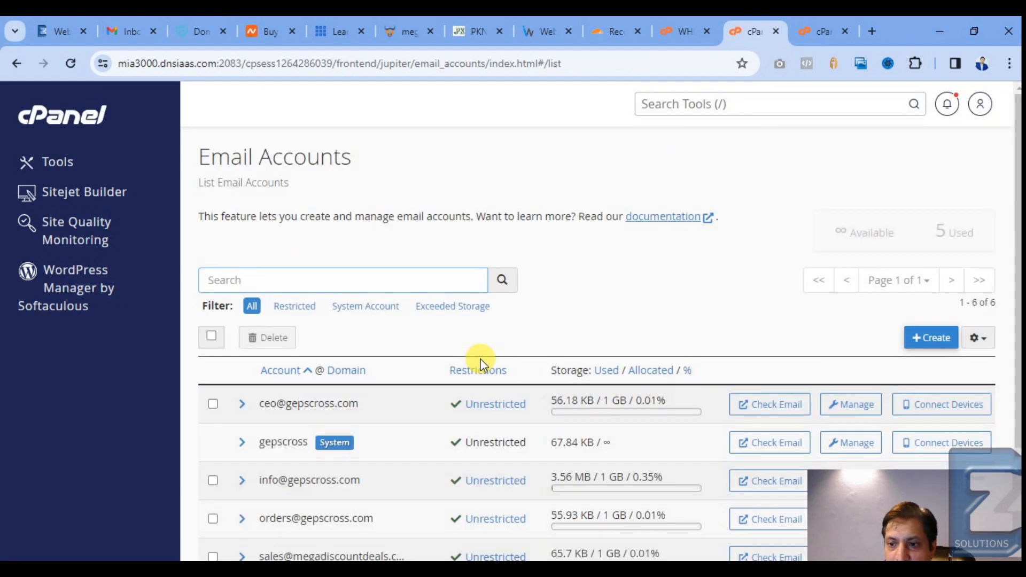
{"action": "scroll", "coordinate": [1018, 326], "scroll_direction": "down", "scroll_amount": 2}
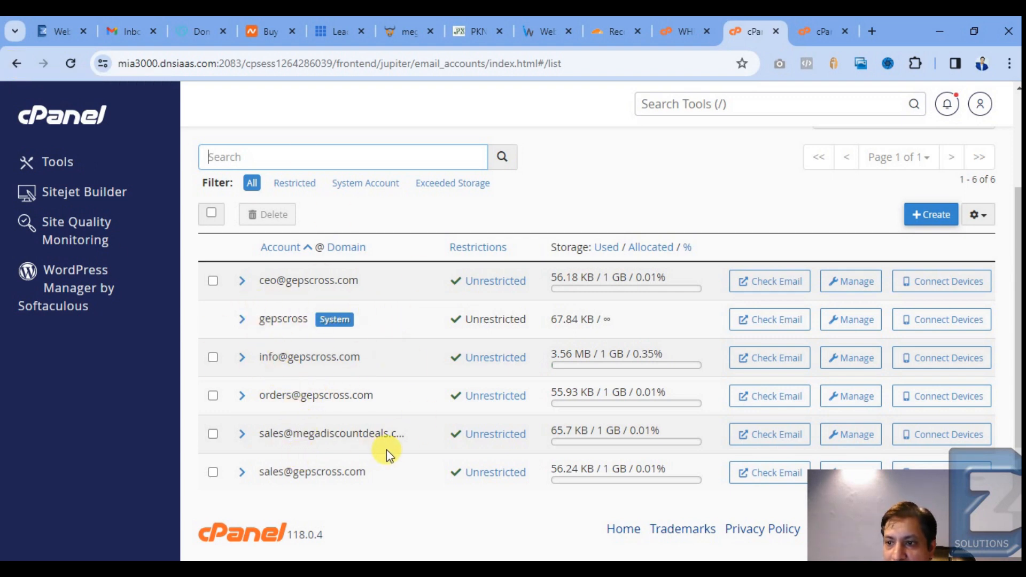
{"action": "left_click_drag", "start_coordinate": [260, 279], "coordinate": [382, 470]}
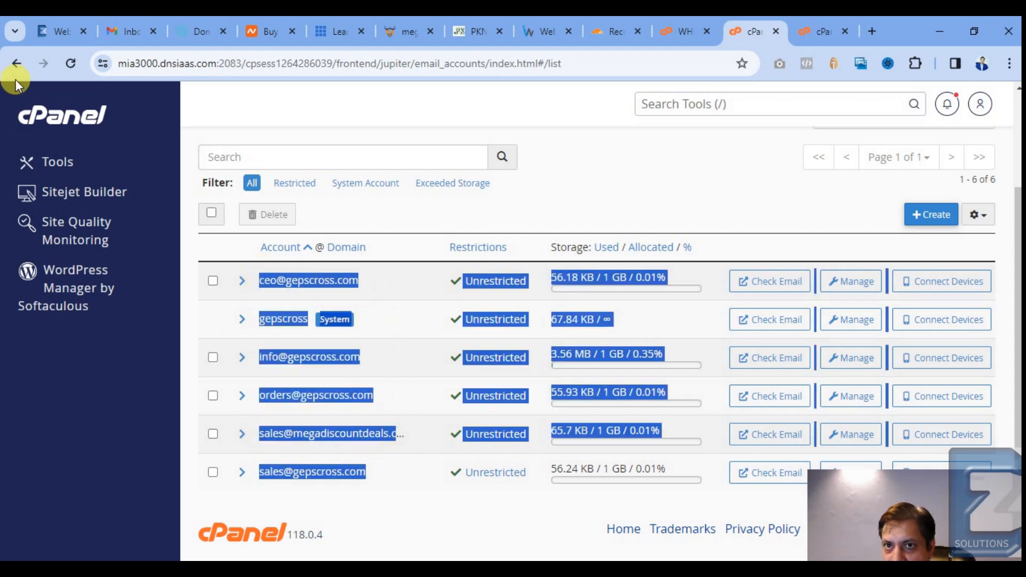
{"action": "left_click", "coordinate": [416, 217]}
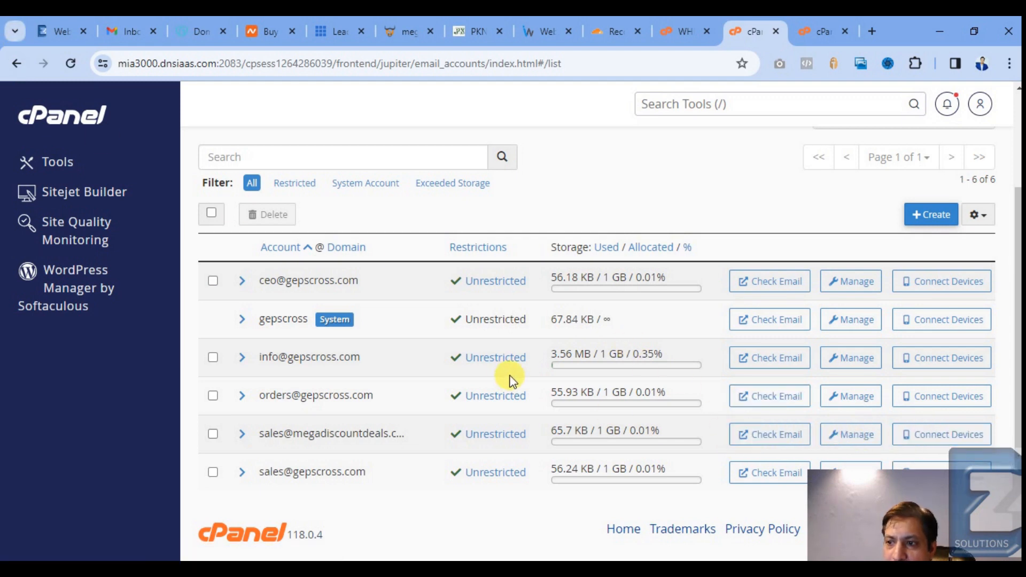
{"action": "left_click", "coordinate": [855, 439]}
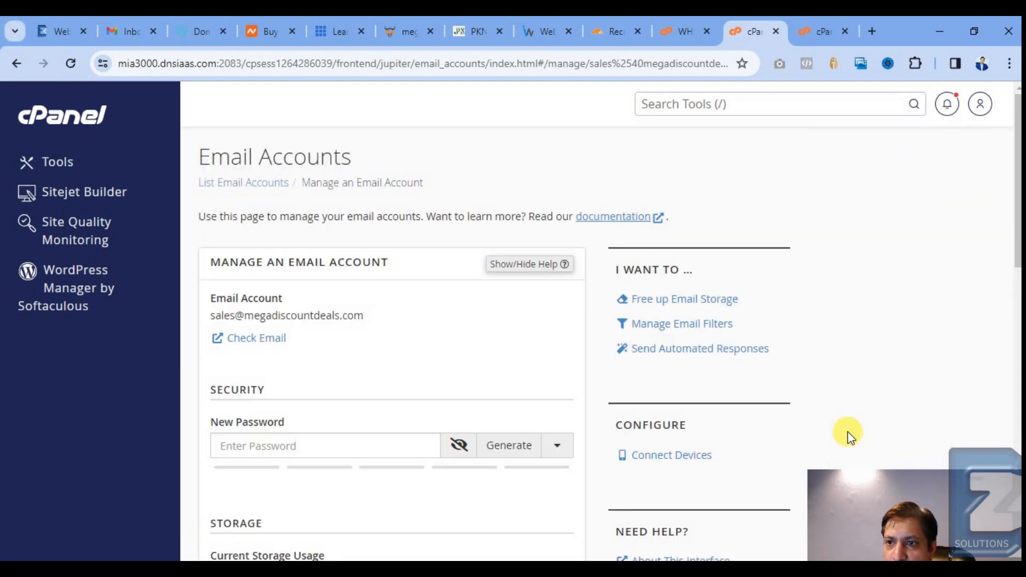
{"action": "scroll", "coordinate": [415, 359], "scroll_direction": "down", "scroll_amount": 8}
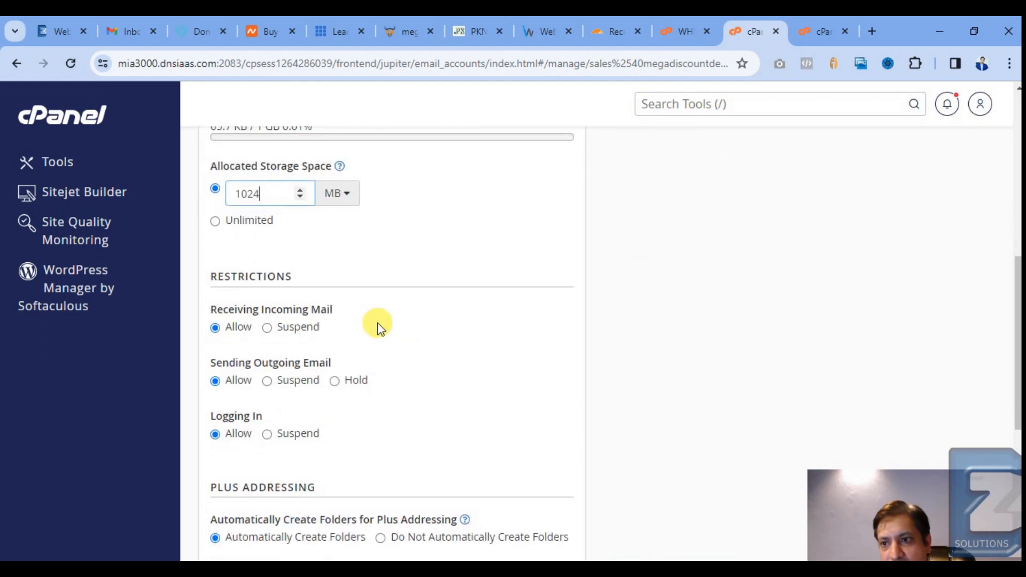
{"action": "left_click", "coordinate": [16, 65]}
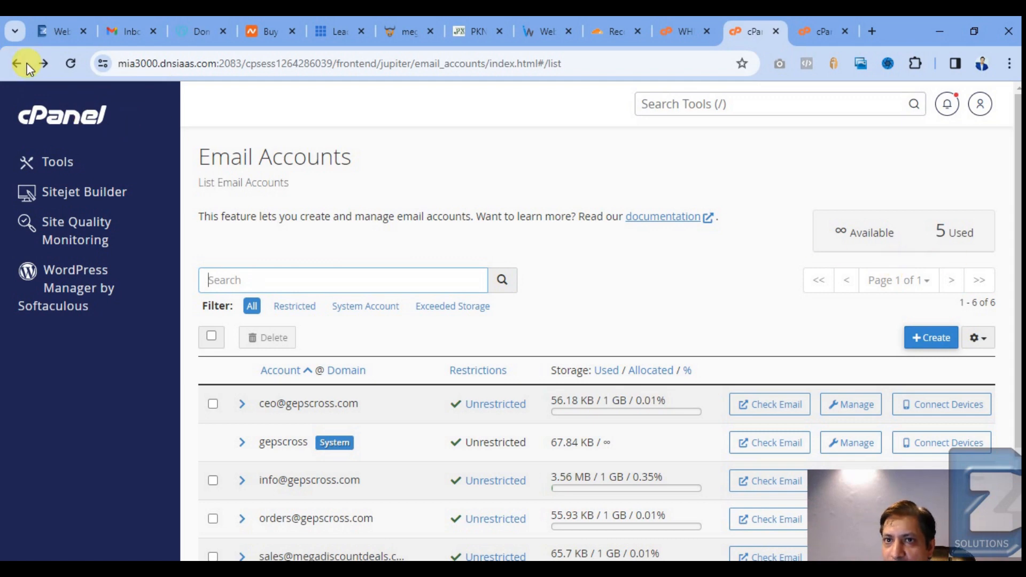
{"action": "left_click", "coordinate": [16, 65]}
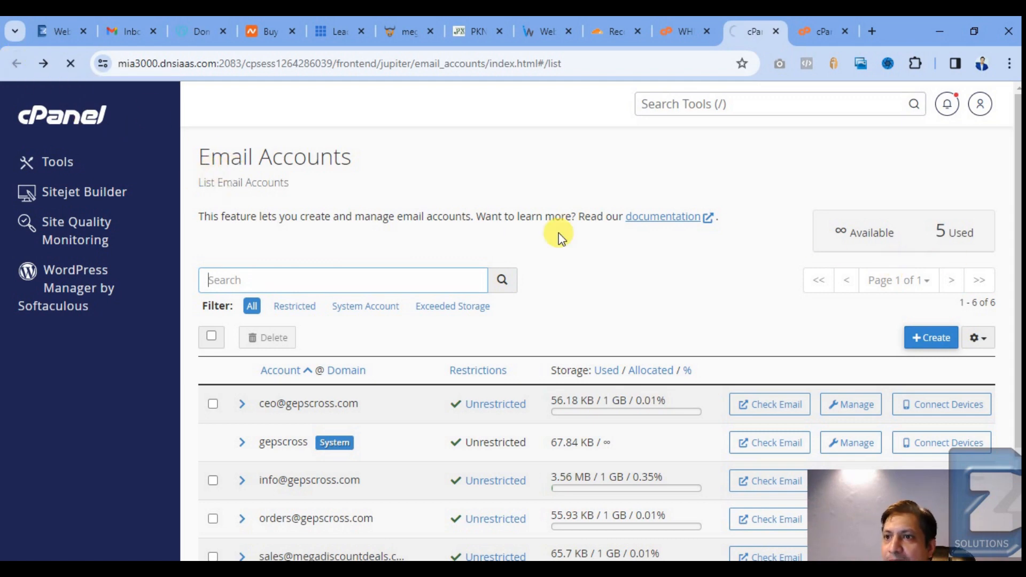
{"action": "scroll", "coordinate": [449, 302], "scroll_direction": "up", "scroll_amount": 4}
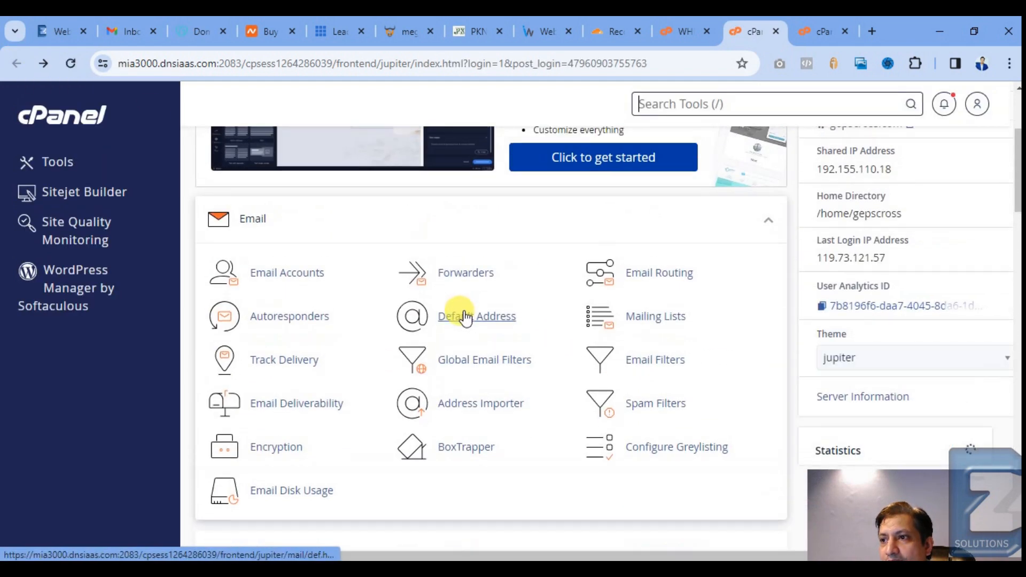
- Reopen File Manager, browse into public_html, and return to the home folder
{"action": "scroll", "coordinate": [710, 404], "scroll_direction": "down", "scroll_amount": 5}
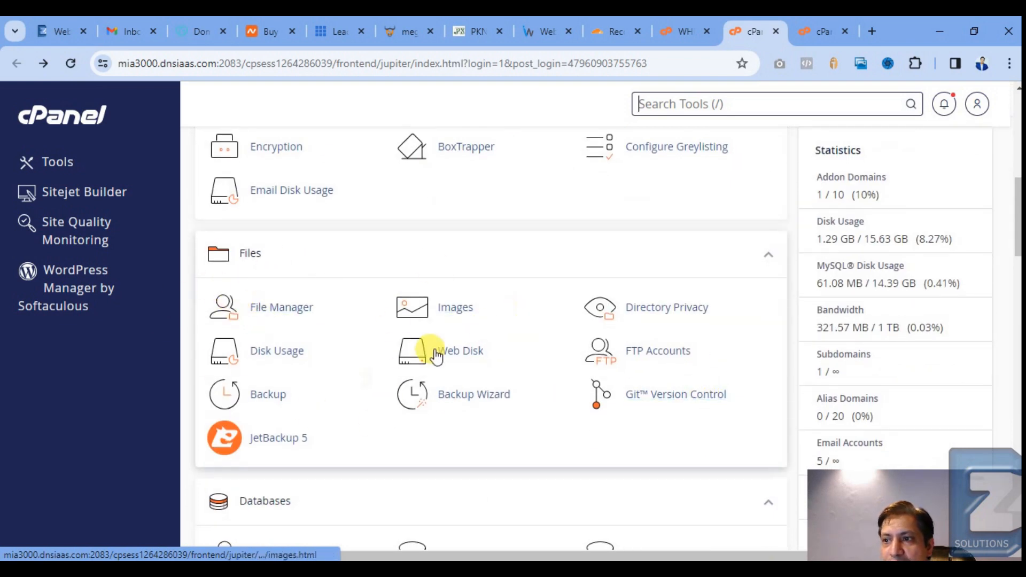
{"action": "left_click", "coordinate": [289, 313]}
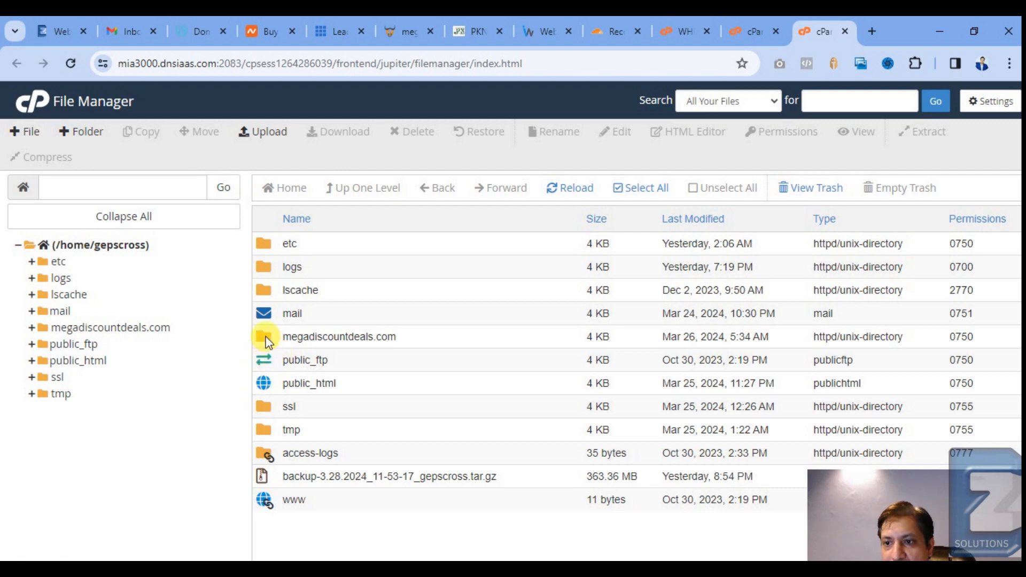
{"action": "left_click_drag", "start_coordinate": [284, 336], "coordinate": [424, 338]}
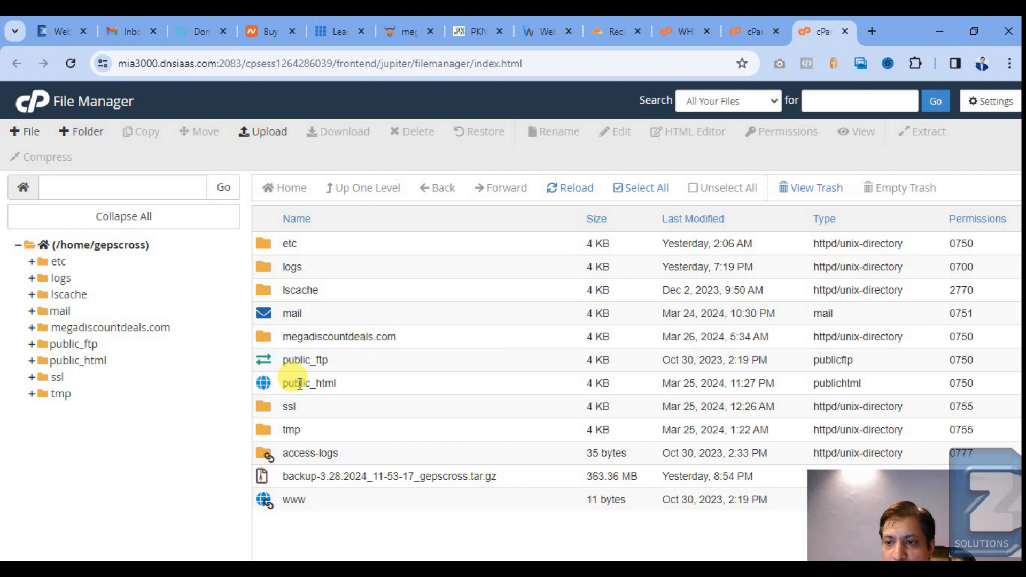
{"action": "double_click", "coordinate": [263, 387]}
{"action": "left_click", "coordinate": [363, 201]}
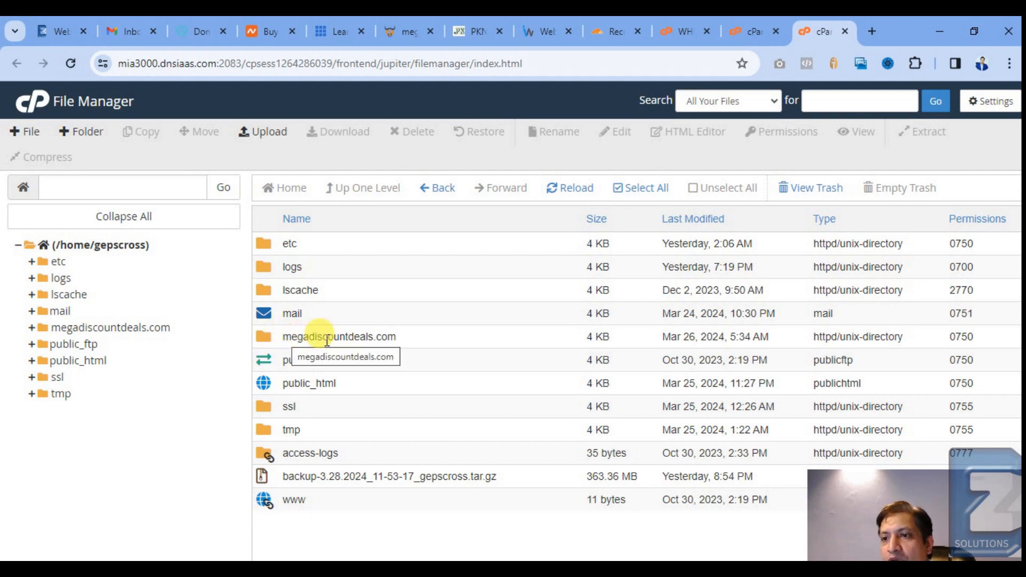
- Open the megadiscountdeals.com folder, go up one level, then scroll cPanel home to Databases
{"action": "double_click", "coordinate": [264, 339]}
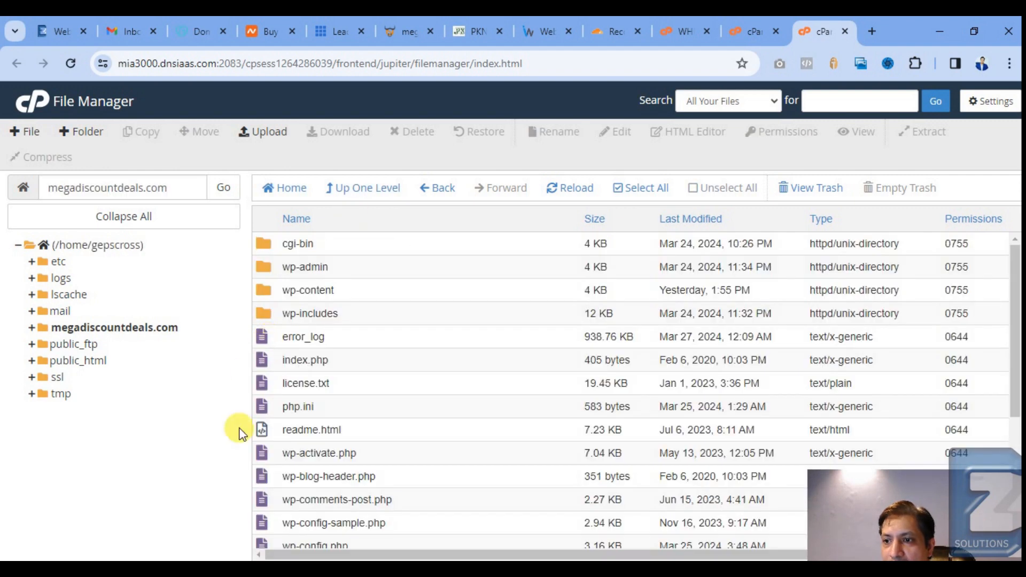
{"action": "left_click", "coordinate": [372, 192]}
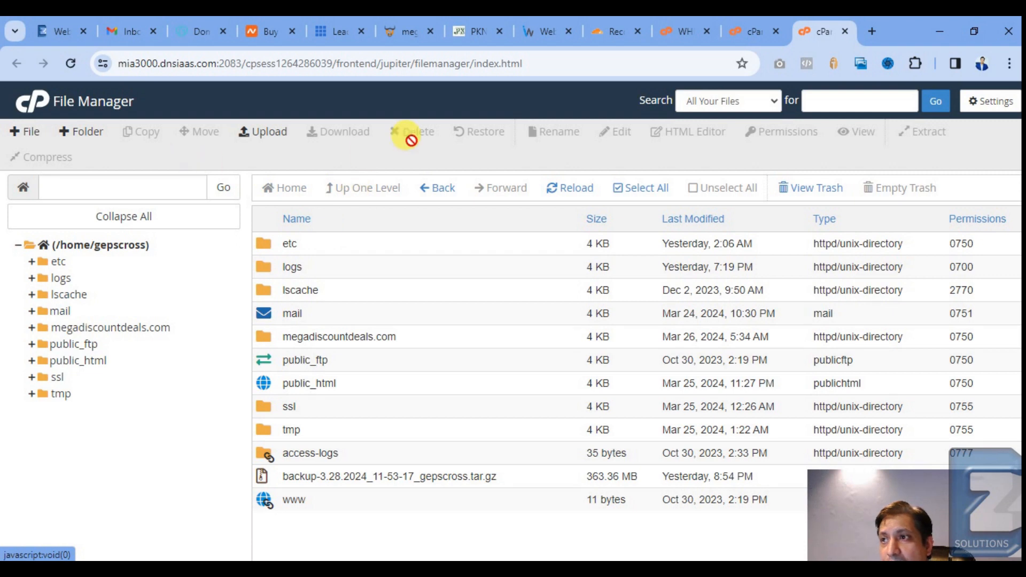
{"action": "left_click", "coordinate": [737, 22]}
{"action": "scroll", "coordinate": [541, 328], "scroll_direction": "down", "scroll_amount": 4}
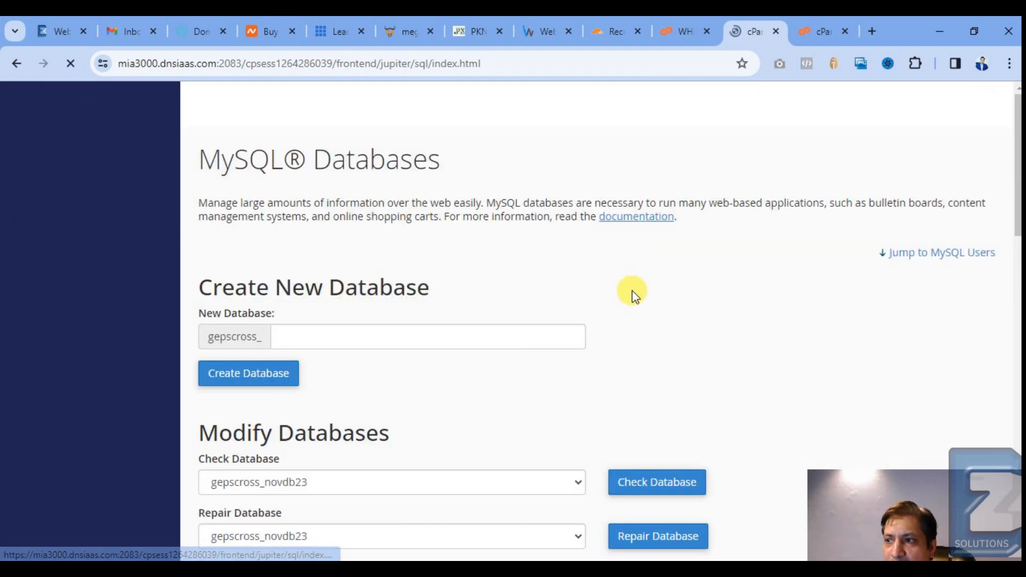
- Look over the MySQL Databases page's new database, new user and existing user fields
{"action": "left_click", "coordinate": [300, 334]}
{"action": "scroll", "coordinate": [763, 362], "scroll_direction": "down", "scroll_amount": 10}
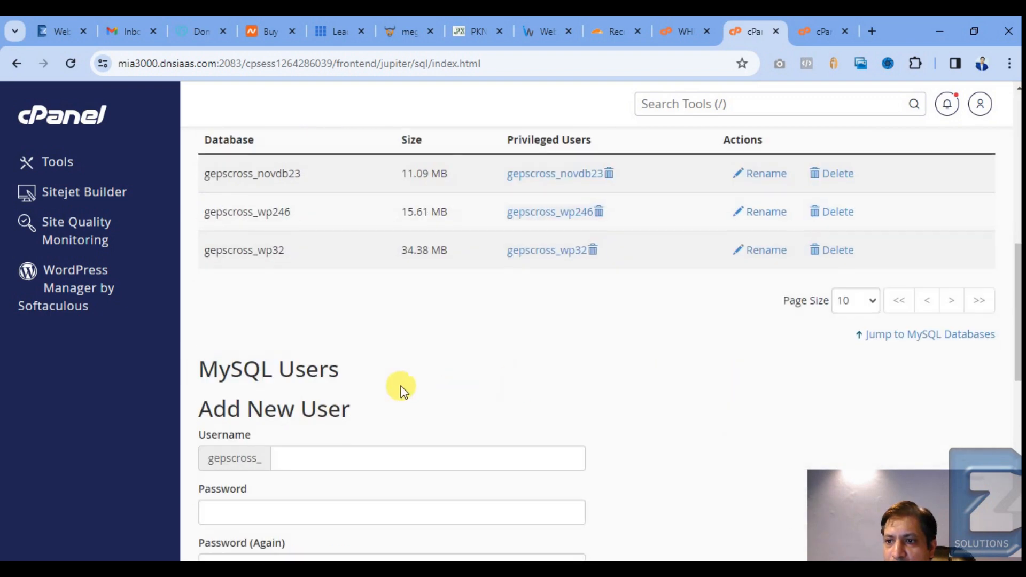
{"action": "left_click", "coordinate": [322, 458]}
{"action": "scroll", "coordinate": [319, 458], "scroll_direction": "down", "scroll_amount": 3}
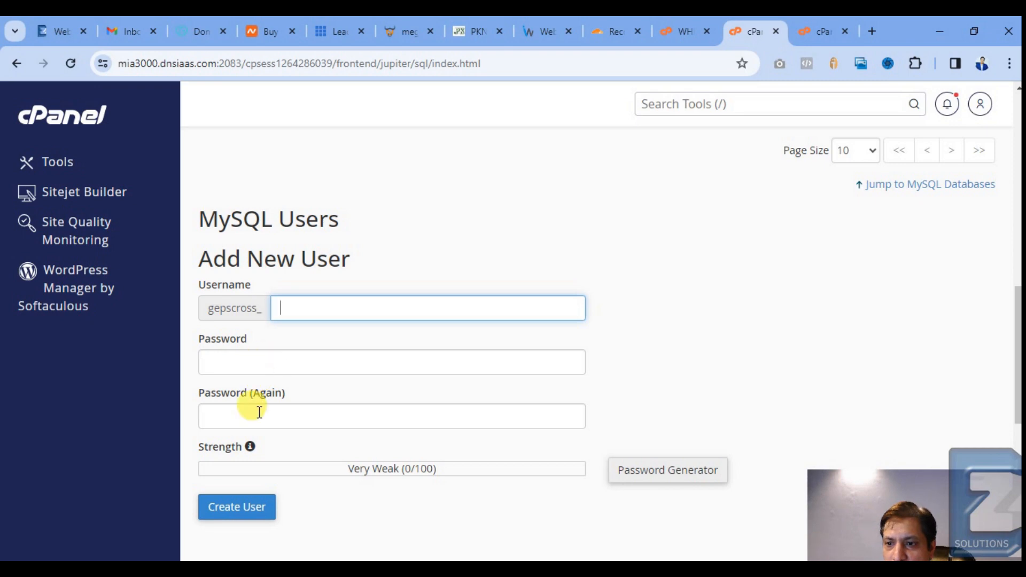
{"action": "scroll", "coordinate": [263, 409], "scroll_direction": "down", "scroll_amount": 2}
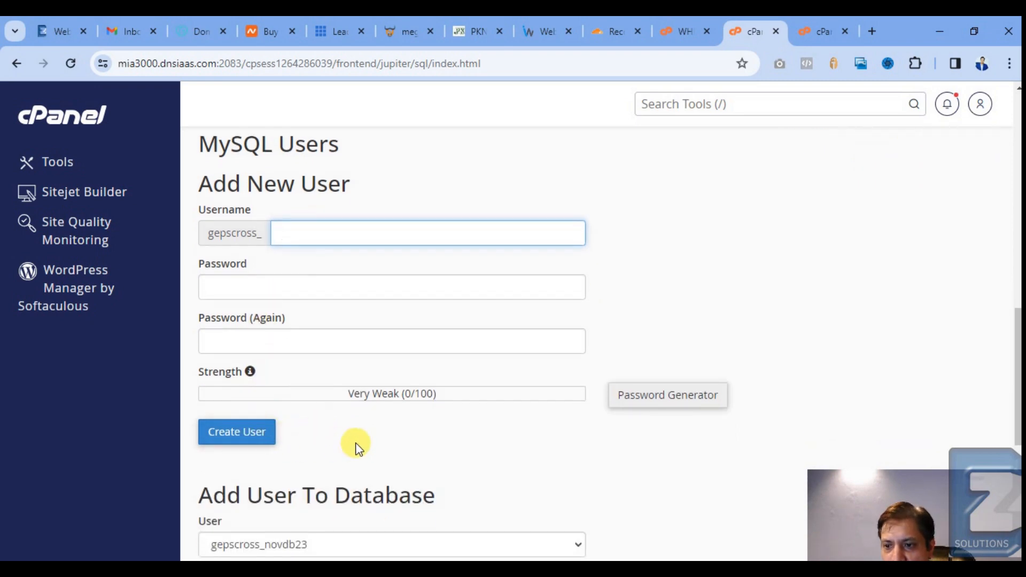
{"action": "scroll", "coordinate": [355, 447], "scroll_direction": "down", "scroll_amount": 3}
{"action": "left_click", "coordinate": [332, 403]}
{"action": "left_click", "coordinate": [435, 334]}
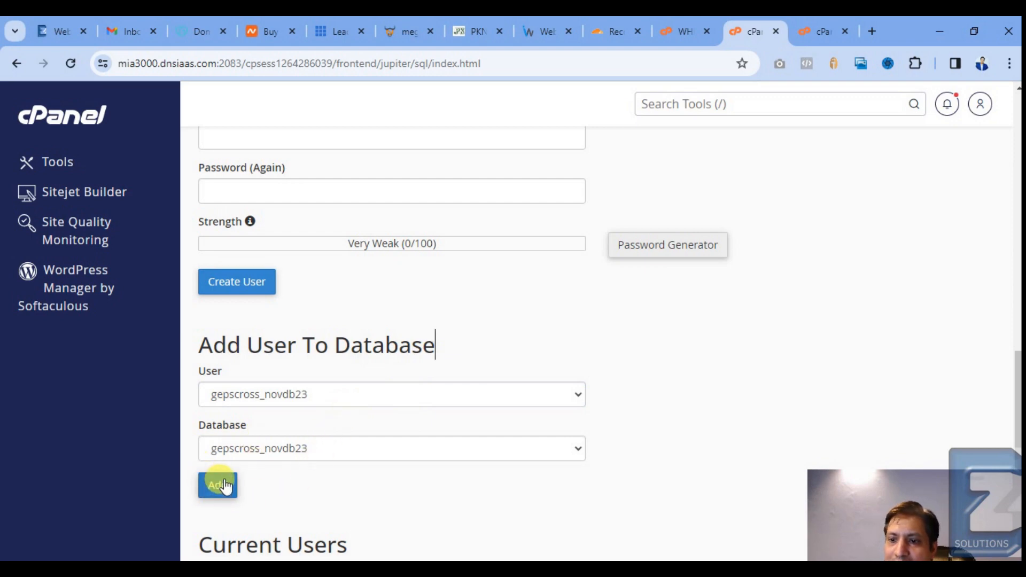
{"action": "scroll", "coordinate": [300, 366], "scroll_direction": "up", "scroll_amount": 5}
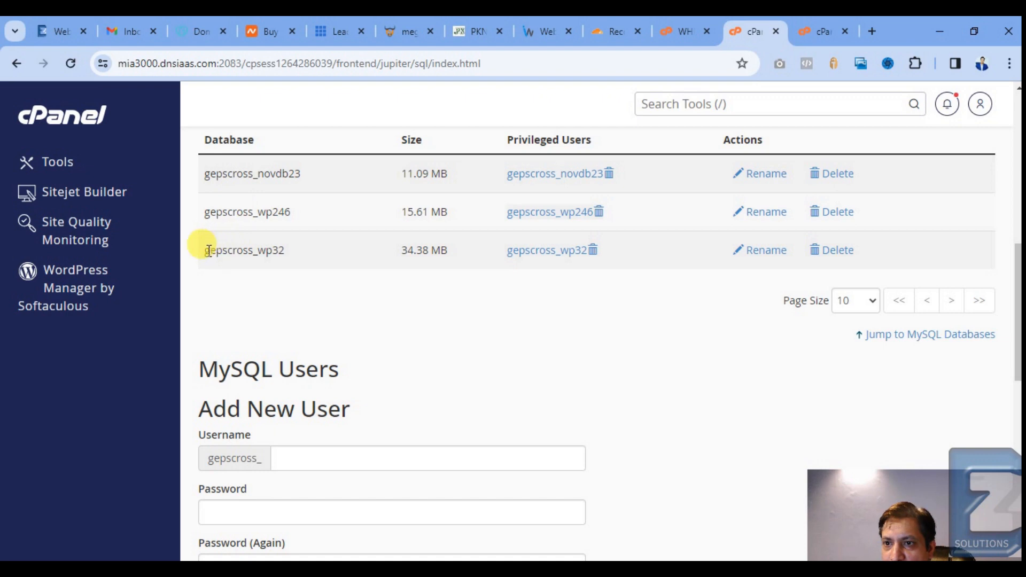
- Highlight databases gepscross_wp32 and gepscross_wp246 and their privileged users, including gepscross_novdb23
{"action": "left_click_drag", "start_coordinate": [209, 251], "coordinate": [312, 257]}
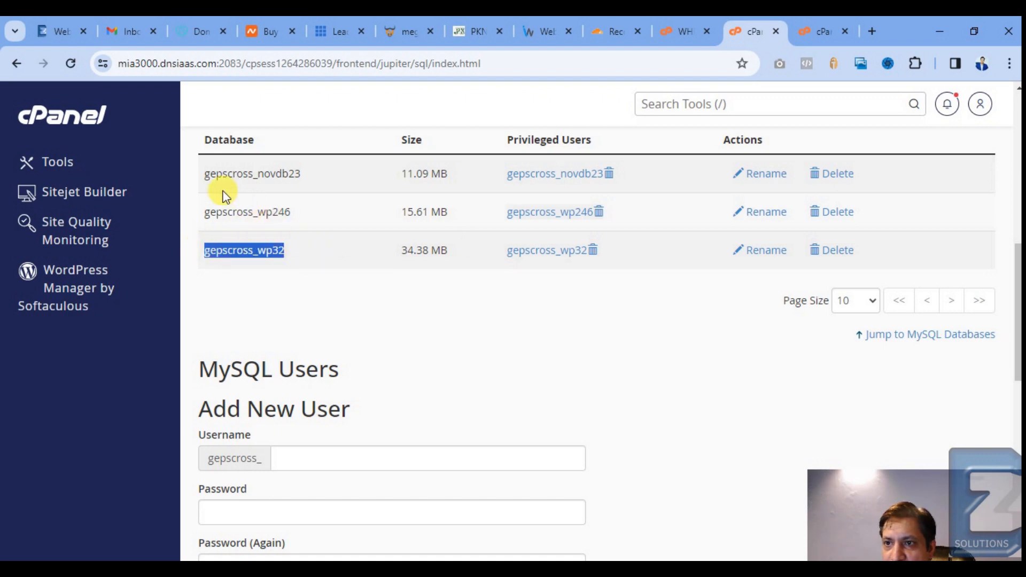
{"action": "left_click_drag", "start_coordinate": [204, 213], "coordinate": [314, 215]}
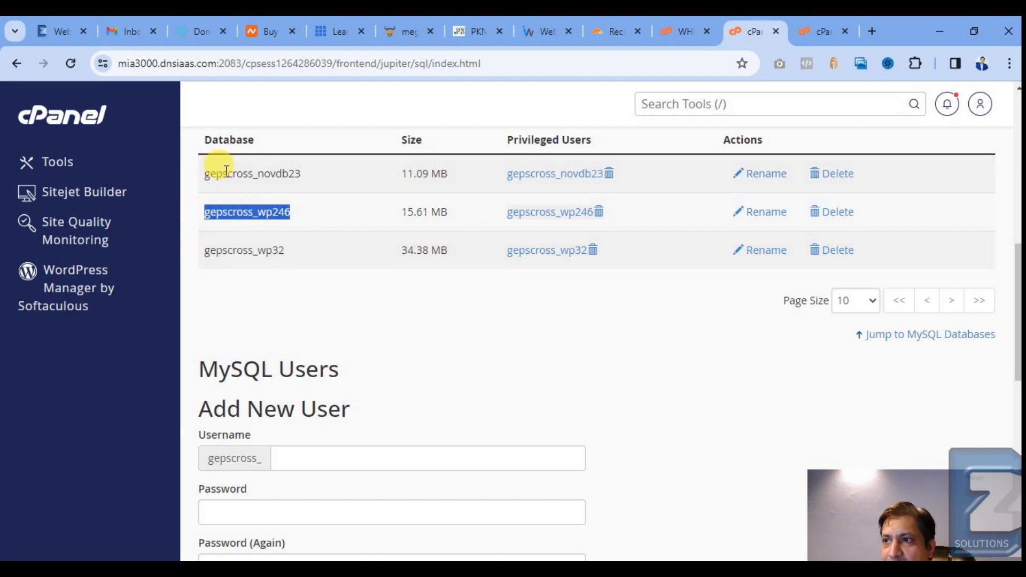
{"action": "left_click_drag", "start_coordinate": [508, 177], "coordinate": [612, 174]}
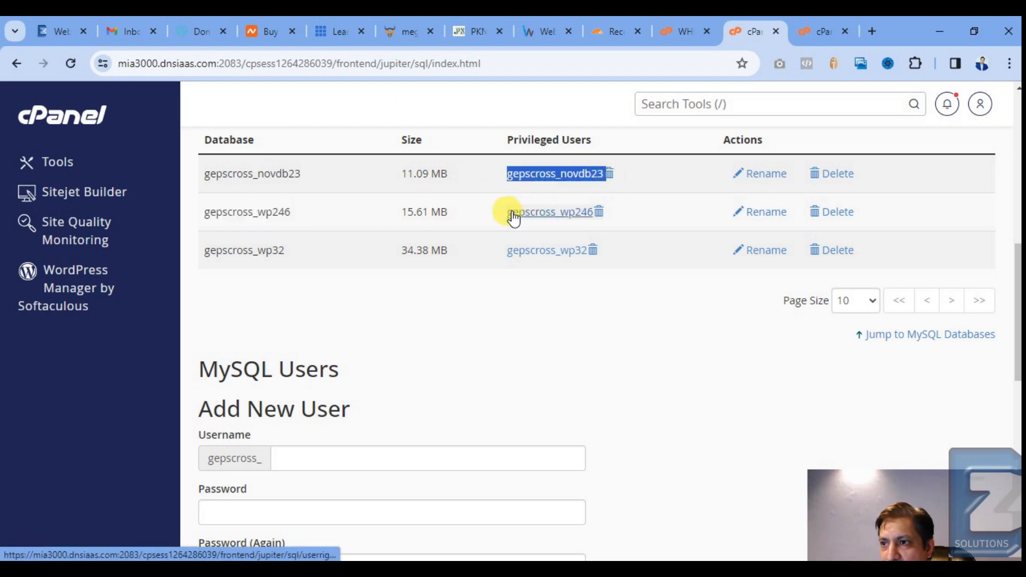
{"action": "left_click_drag", "start_coordinate": [508, 216], "coordinate": [584, 207]}
{"action": "left_click_drag", "start_coordinate": [506, 251], "coordinate": [587, 251]}
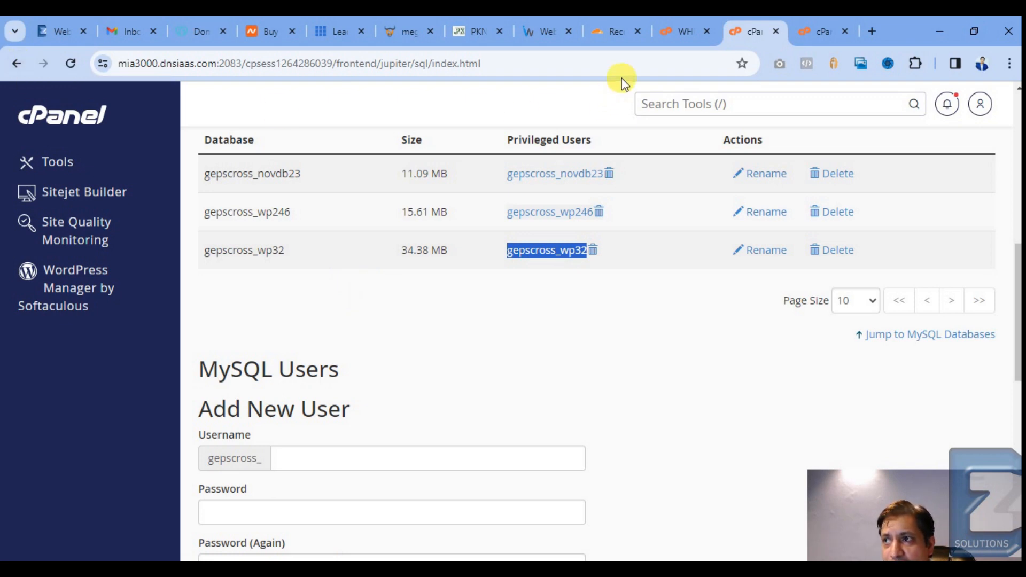
- Return to the cPanel home page and open a blank new tab
{"action": "left_click", "coordinate": [16, 63]}
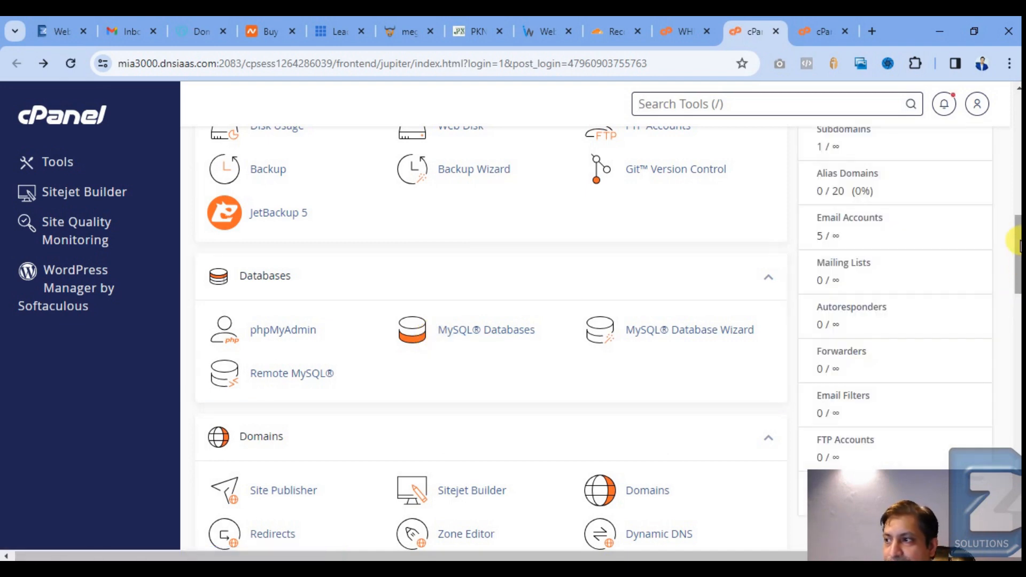
{"action": "scroll", "coordinate": [1018, 260], "scroll_direction": "down", "scroll_amount": 2}
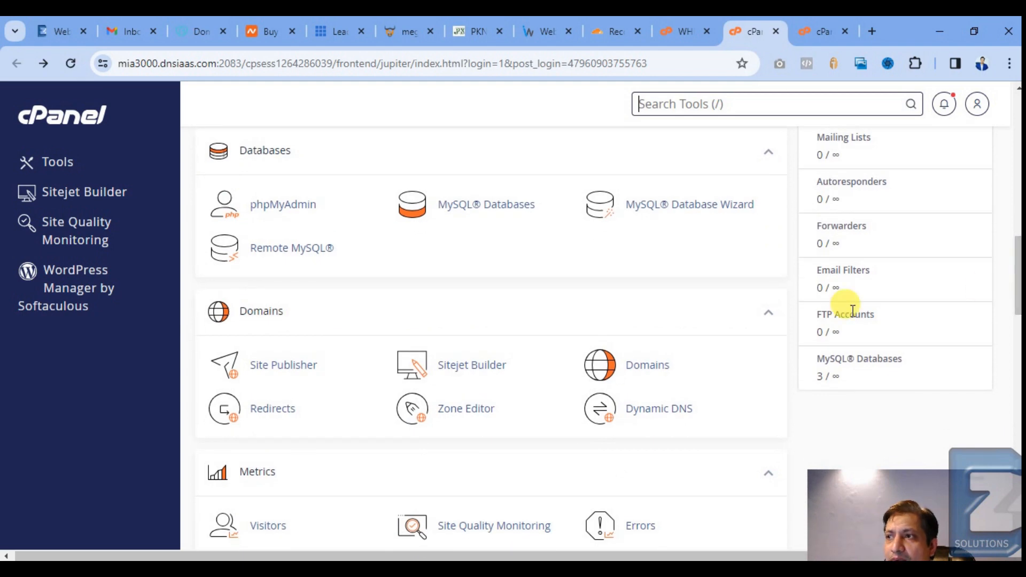
{"action": "left_click", "coordinate": [872, 31]}
- Load wordpress.org in one tab and wordpress.com in a second tab
{"action": "left_click", "coordinate": [657, 68]}
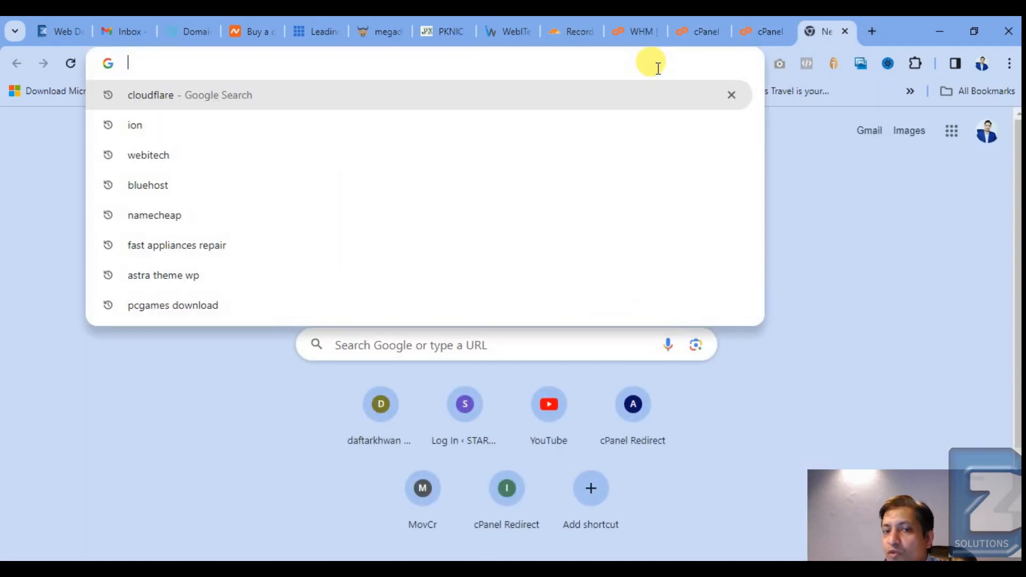
{"action": "type", "text": "wordp"}
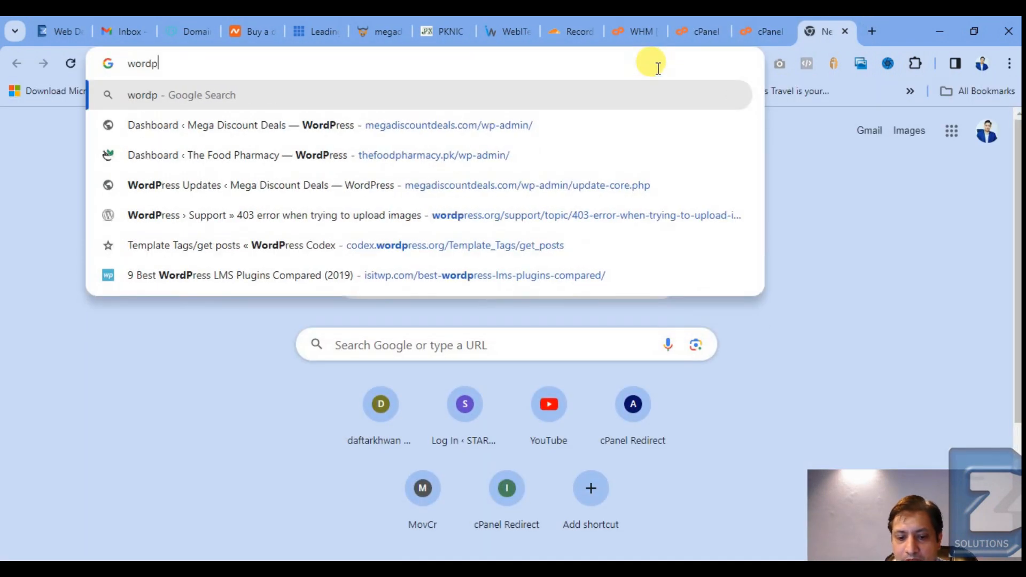
{"action": "type", "text": "ress.org"}
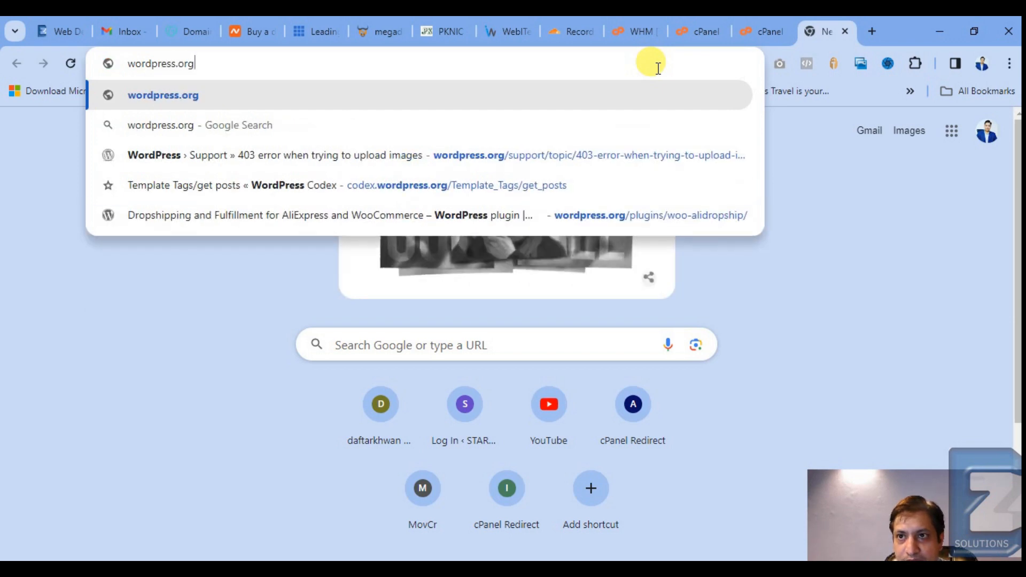
{"action": "key", "text": "Return"}
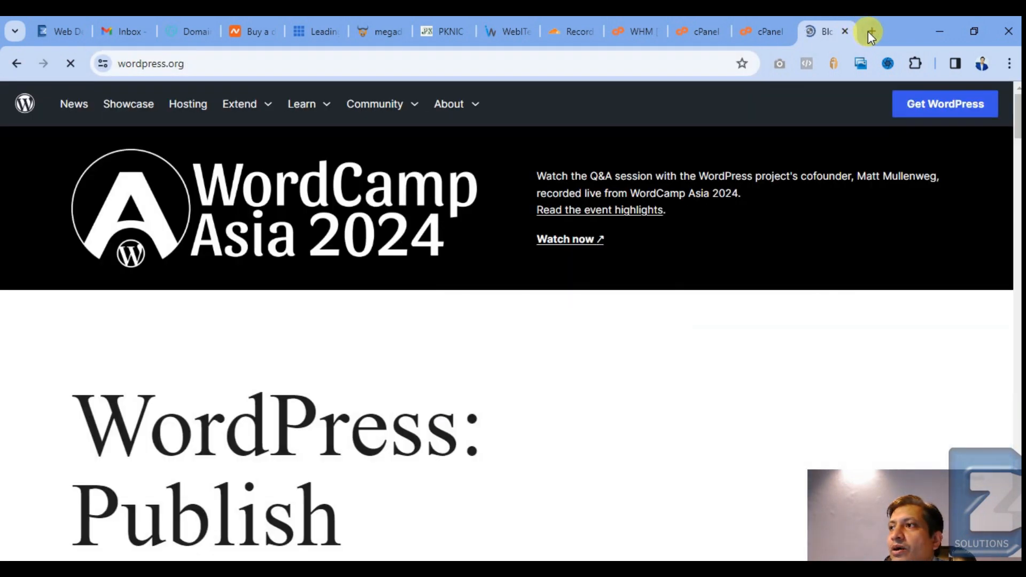
{"action": "left_click", "coordinate": [868, 31]}
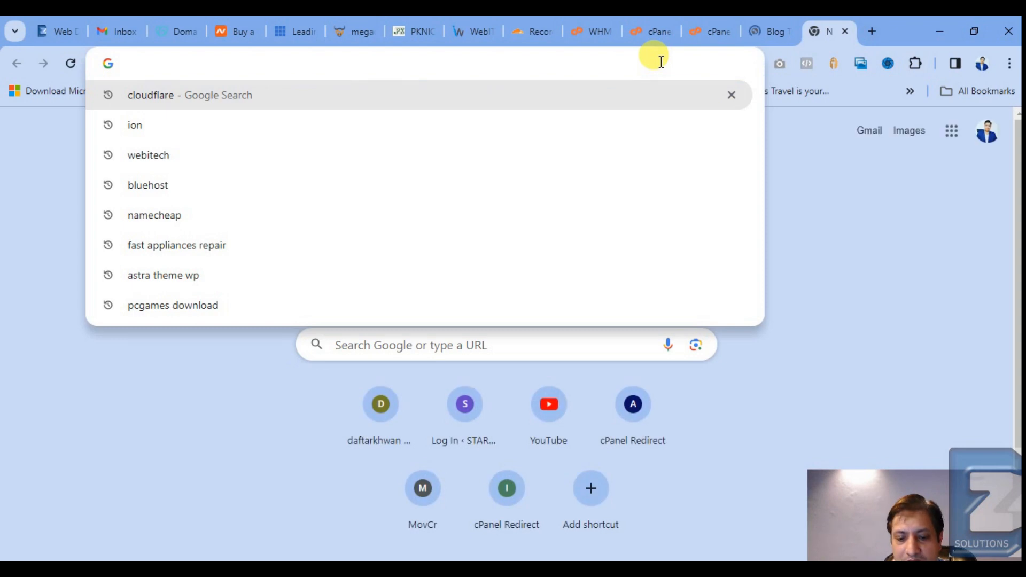
{"action": "type", "text": "wordpress"}
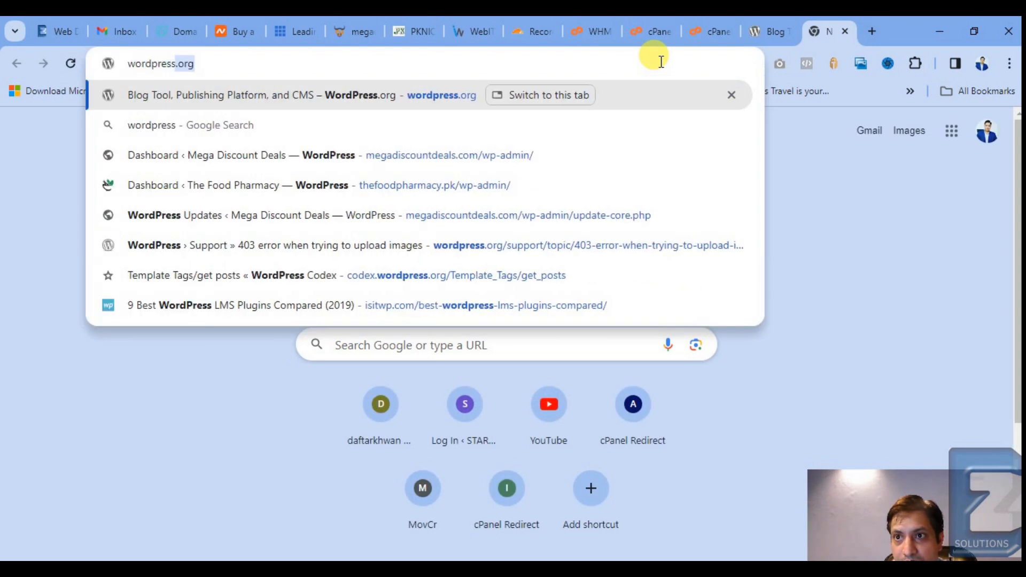
{"action": "type", "text": ".com"}
{"action": "key", "text": "Return"}
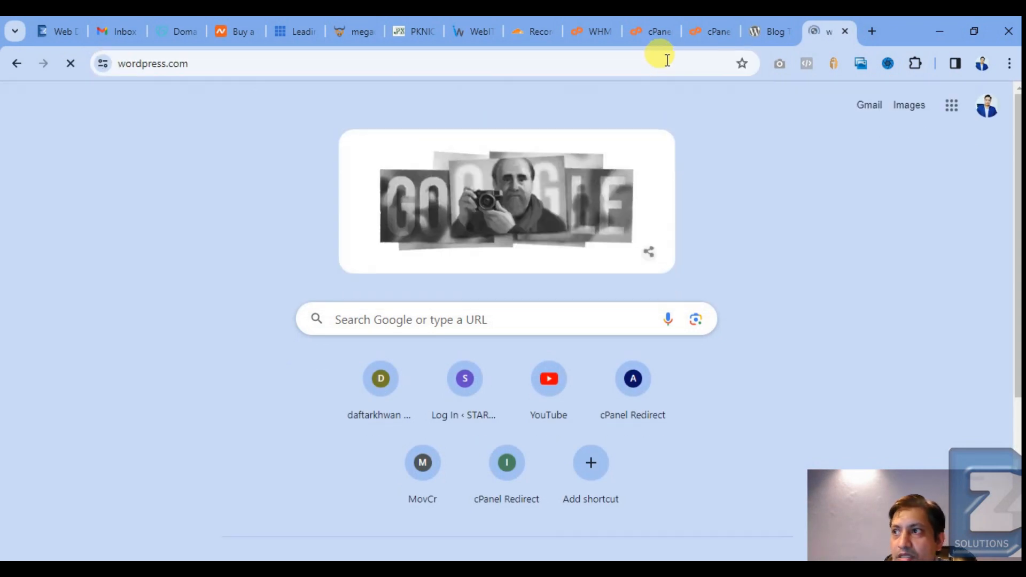
- Start downloading WordPress 6.4.3 from wordpress.org, check its progress, then return to wordpress.com
{"action": "left_click", "coordinate": [768, 30]}
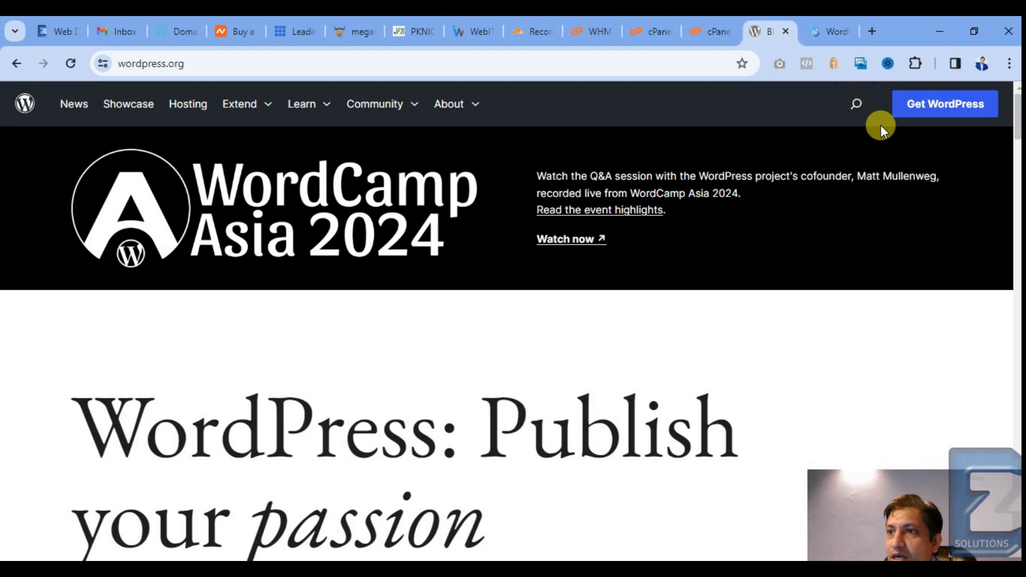
{"action": "left_click", "coordinate": [925, 113]}
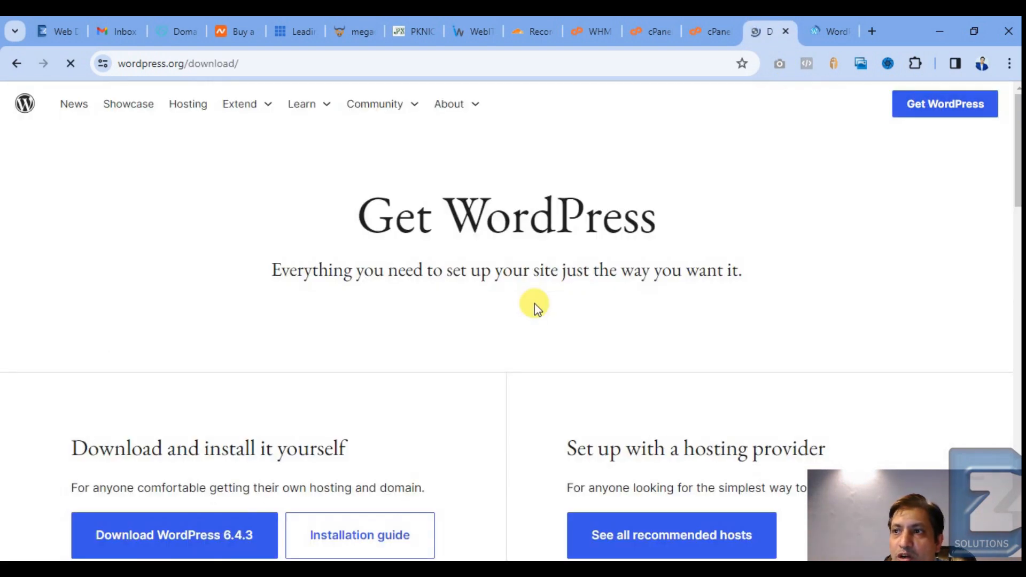
{"action": "scroll", "coordinate": [328, 355], "scroll_direction": "down", "scroll_amount": 3}
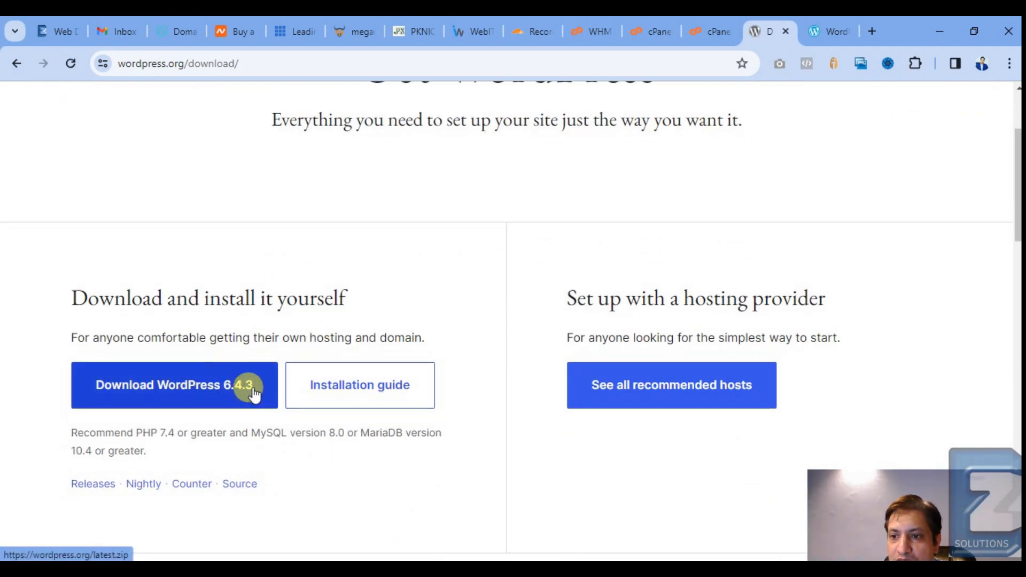
{"action": "left_click", "coordinate": [179, 384]}
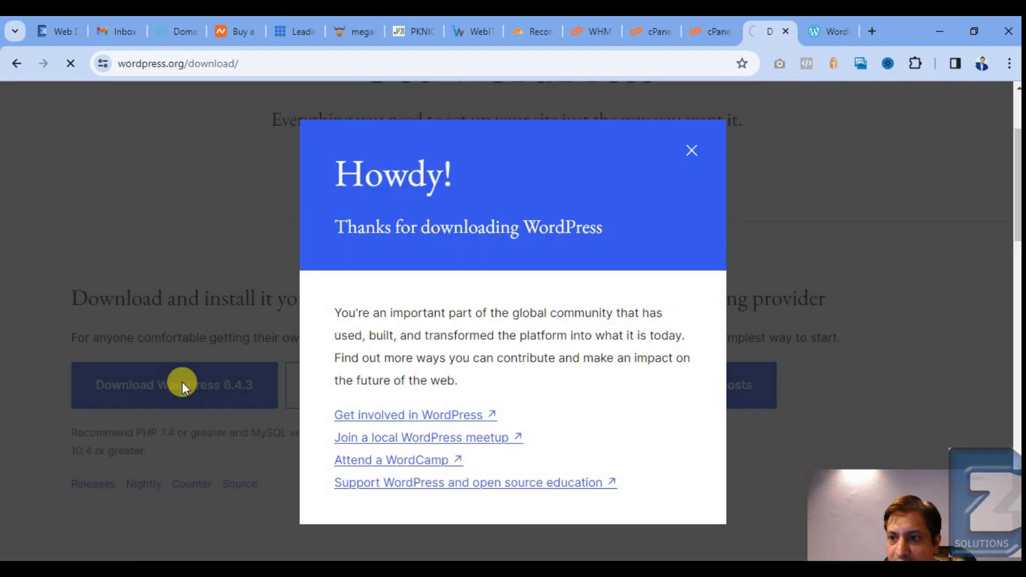
{"action": "left_click", "coordinate": [689, 151]}
{"action": "left_click", "coordinate": [930, 64]}
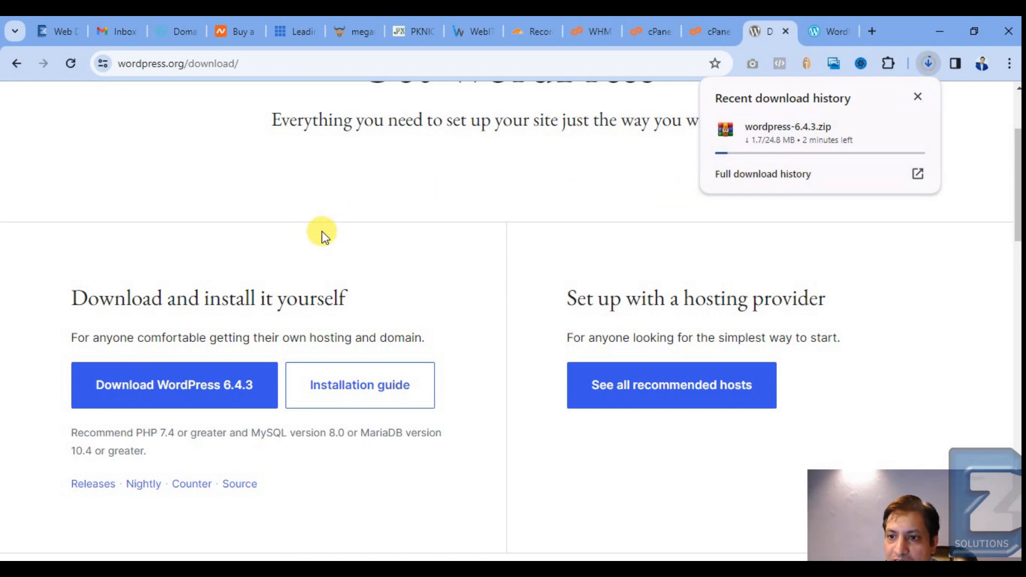
{"action": "scroll", "coordinate": [323, 234], "scroll_direction": "down", "scroll_amount": 5}
{"action": "scroll", "coordinate": [322, 235], "scroll_direction": "down", "scroll_amount": 12}
{"action": "scroll", "coordinate": [323, 236], "scroll_direction": "up", "scroll_amount": 20}
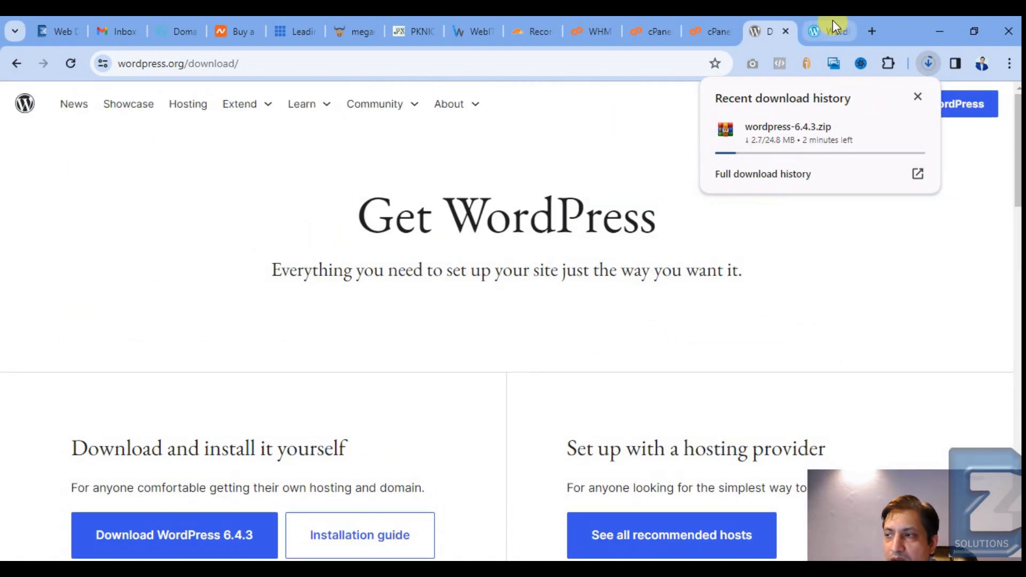
{"action": "left_click", "coordinate": [832, 28]}
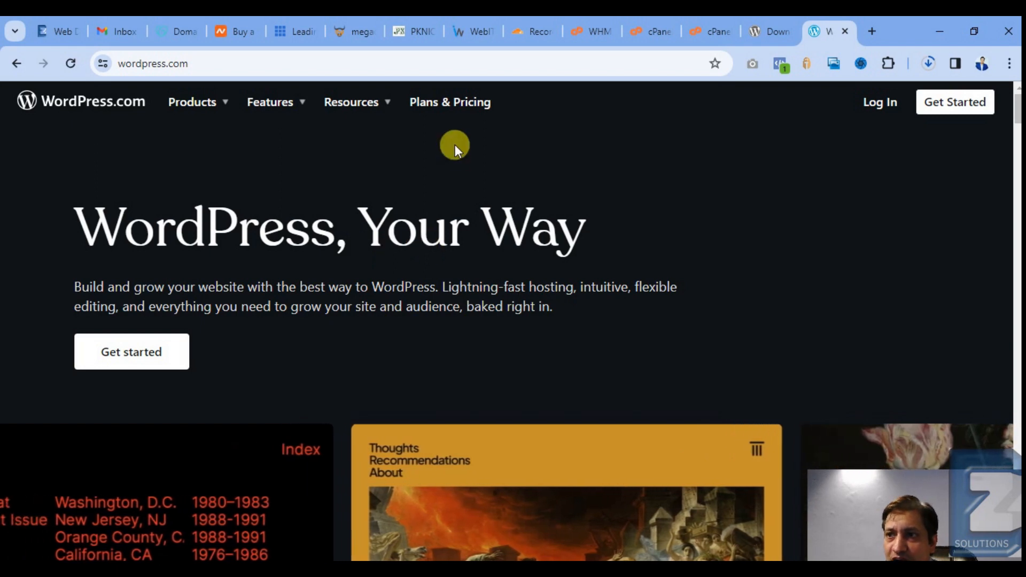
{"action": "left_click", "coordinate": [456, 106]}
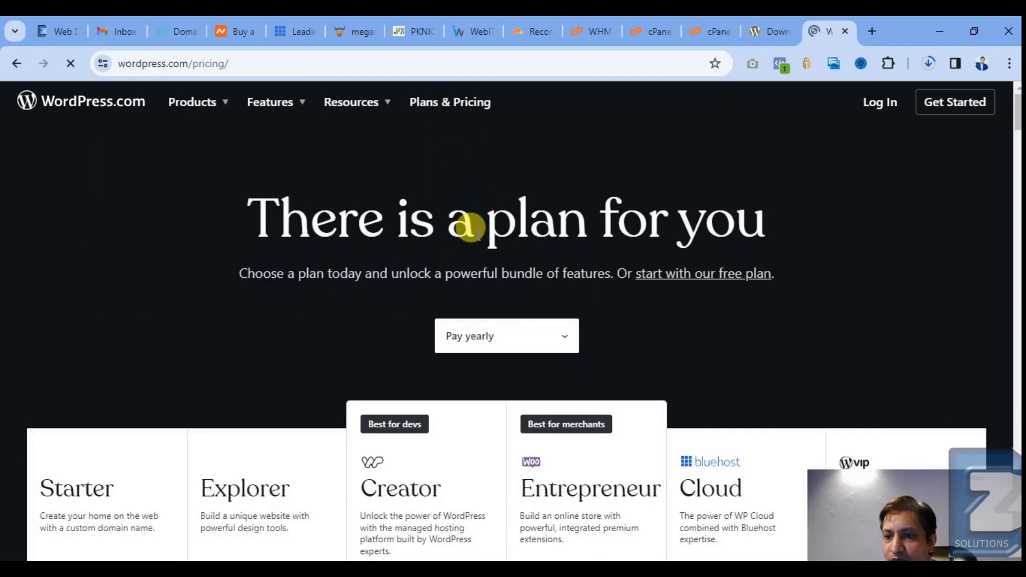
{"action": "scroll", "coordinate": [475, 235], "scroll_direction": "down", "scroll_amount": 4}
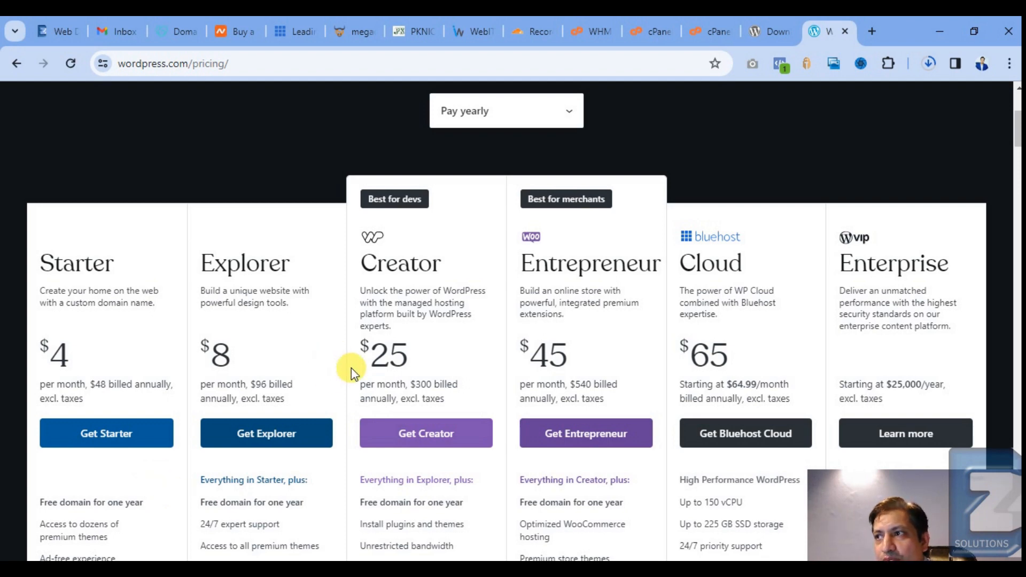
{"action": "scroll", "coordinate": [169, 211], "scroll_direction": "down", "scroll_amount": 3}
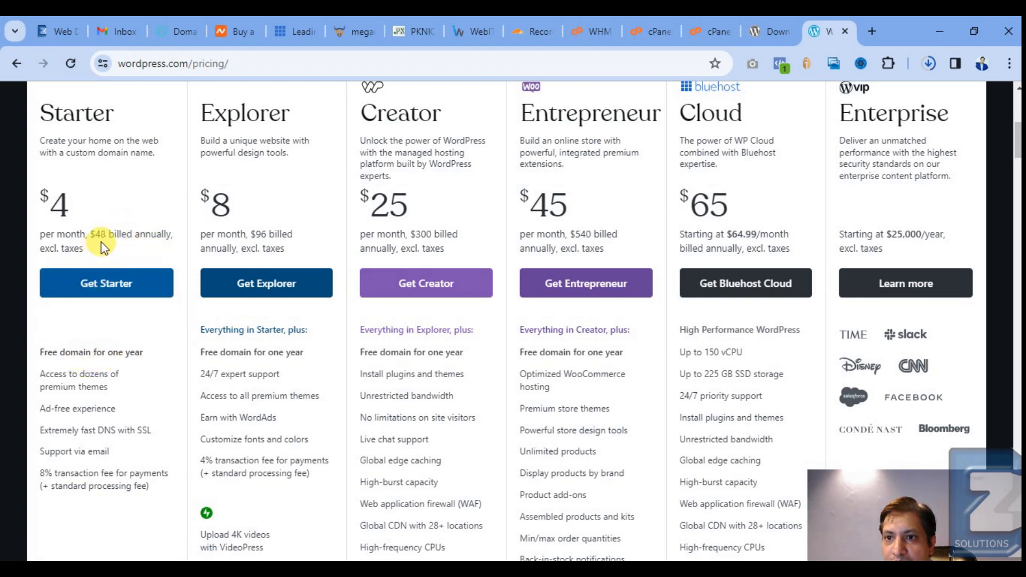
{"action": "left_click_drag", "start_coordinate": [92, 235], "coordinate": [105, 236]}
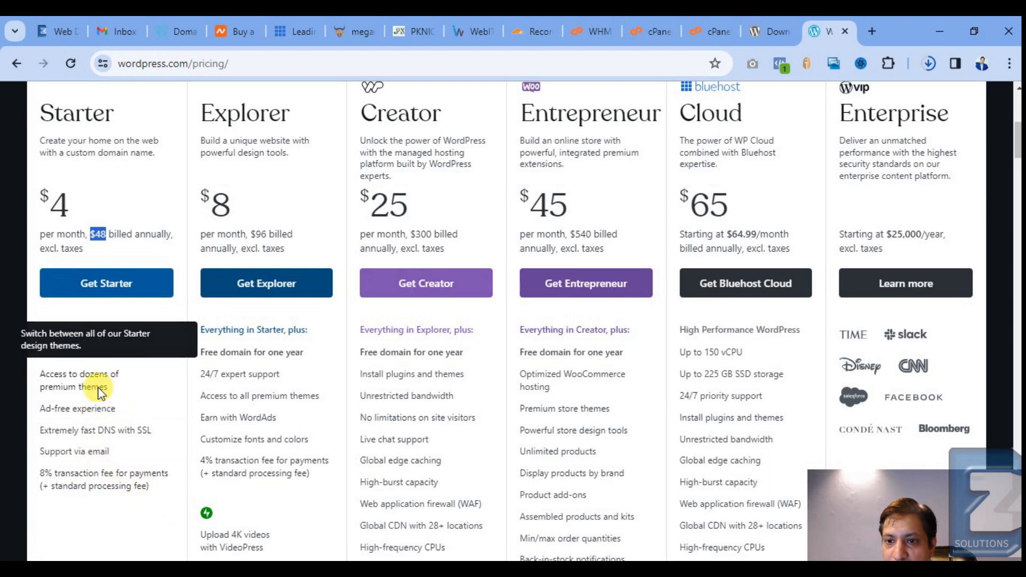
{"action": "scroll", "coordinate": [146, 466], "scroll_direction": "down", "scroll_amount": 1}
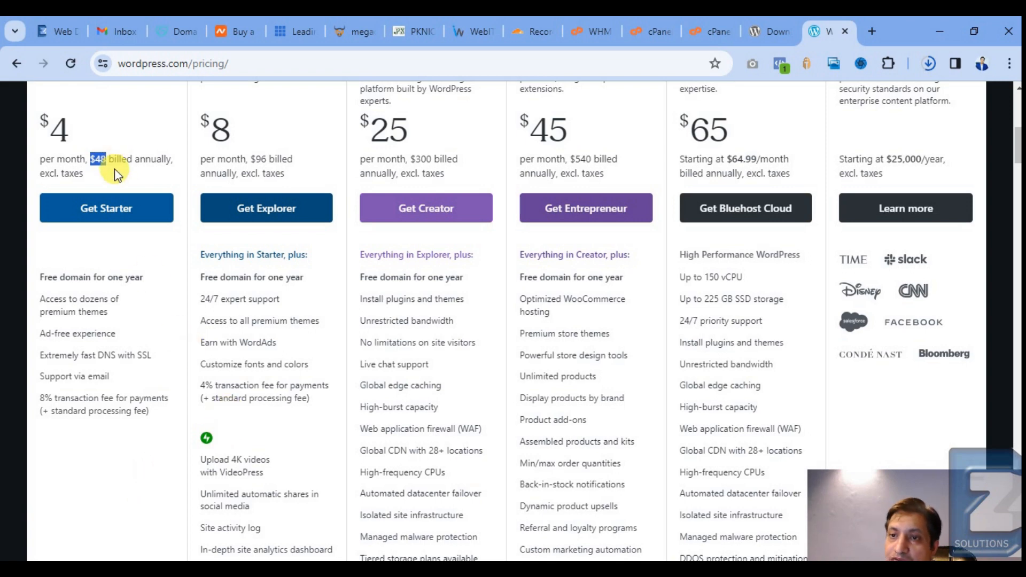
{"action": "scroll", "coordinate": [117, 173], "scroll_direction": "up", "scroll_amount": 1}
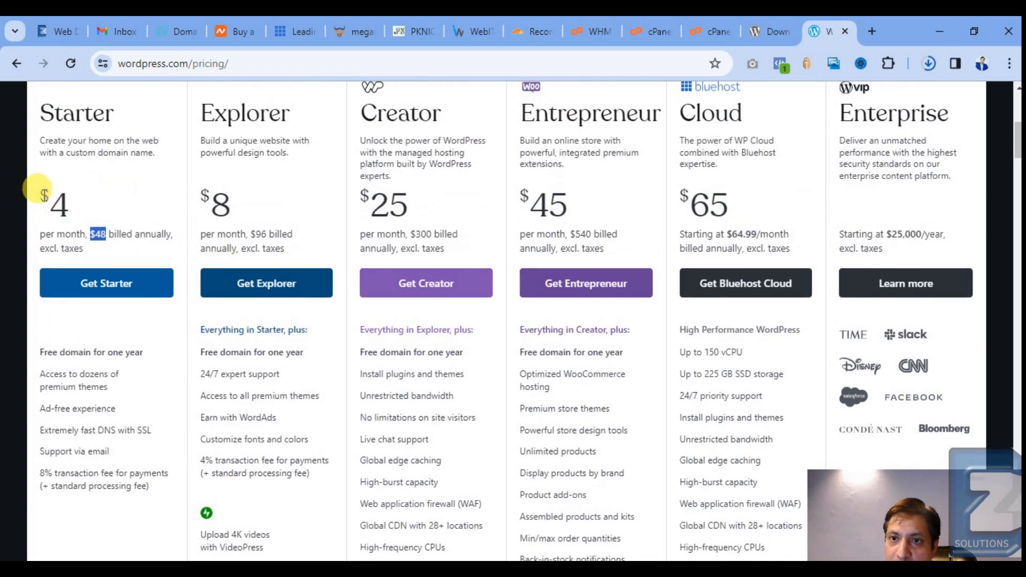
{"action": "left_click_drag", "start_coordinate": [44, 193], "coordinate": [68, 205]}
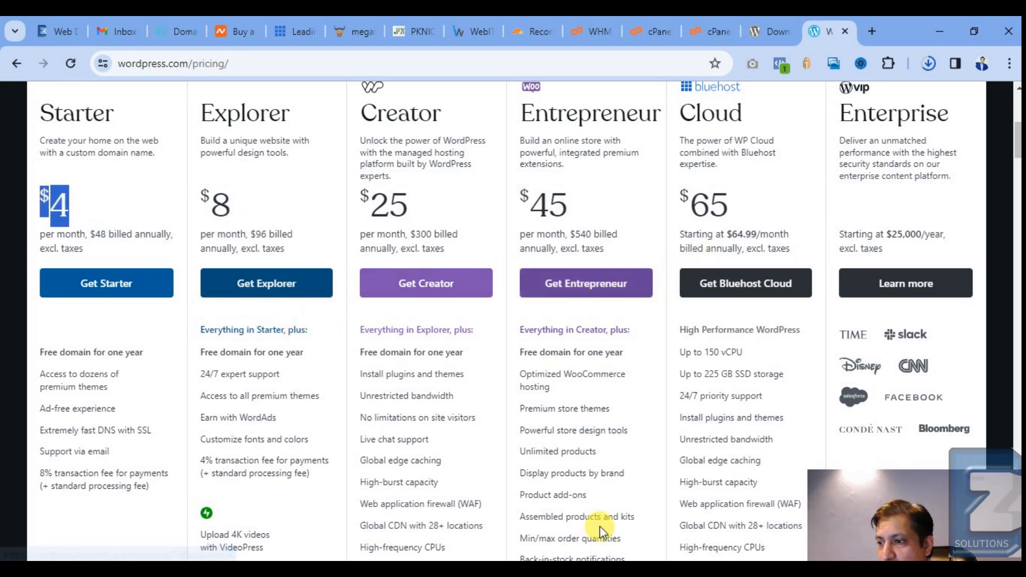
{"action": "scroll", "coordinate": [472, 555], "scroll_direction": "up", "scroll_amount": 7}
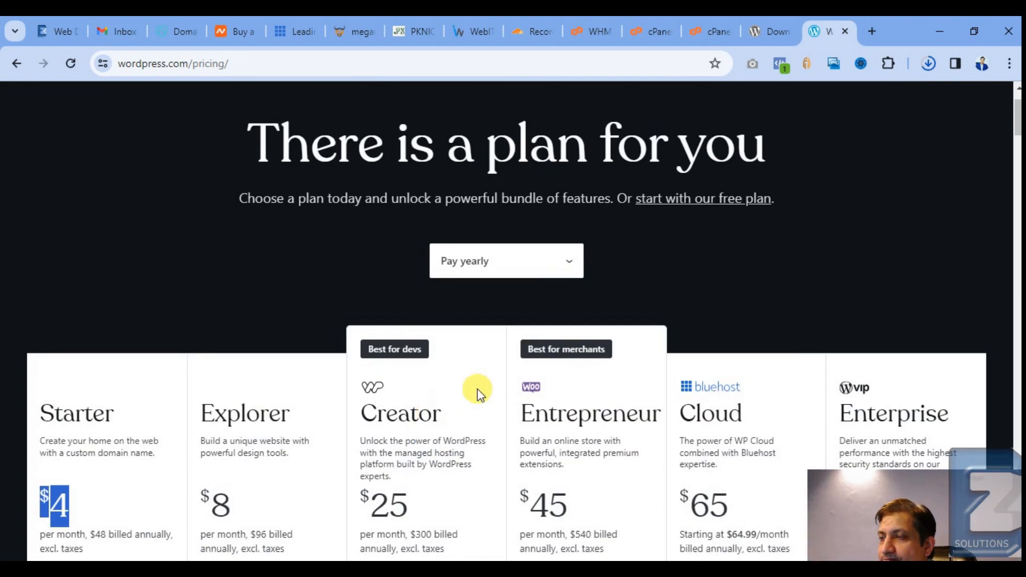
- Download the WordPress 6.4.3 zip from the wordpress.org page, then open a blank tab
{"action": "left_click", "coordinate": [774, 26]}
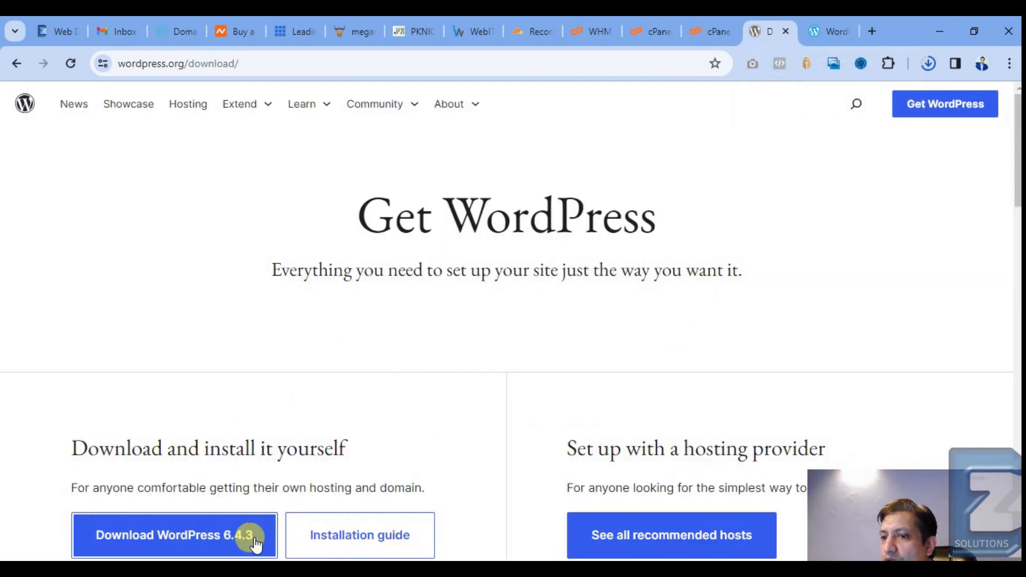
{"action": "left_click", "coordinate": [928, 66]}
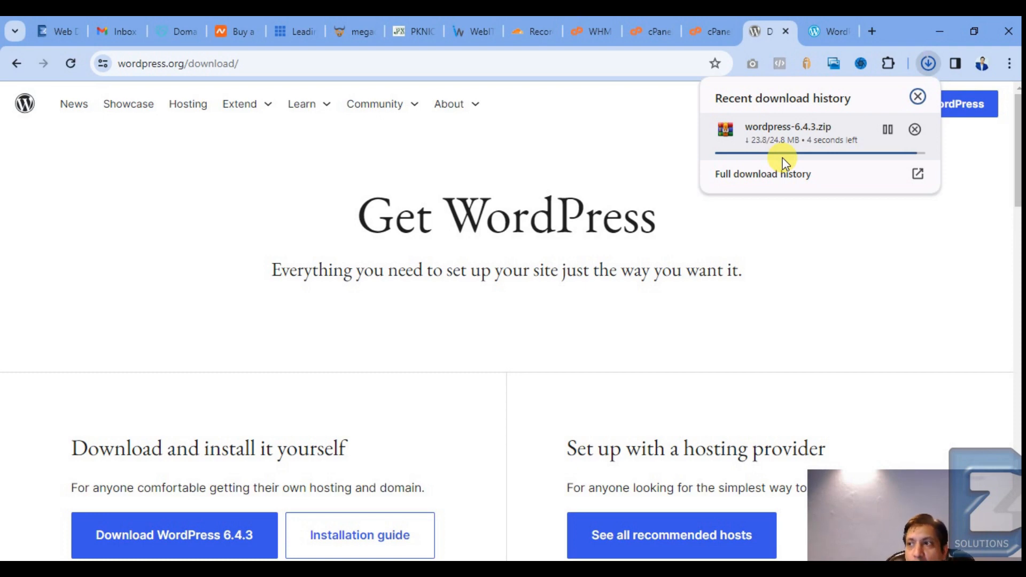
{"action": "left_click", "coordinate": [871, 31]}
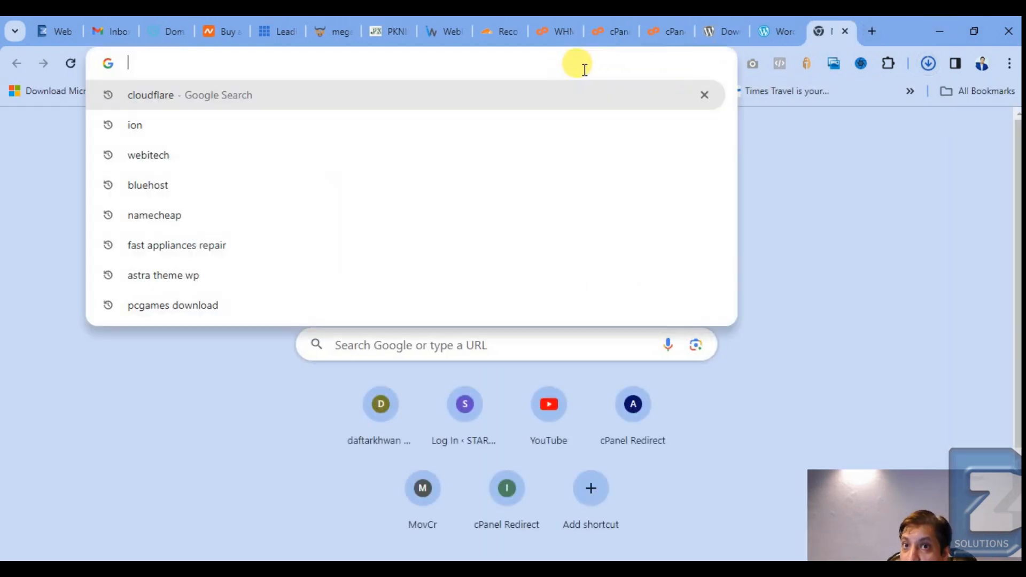
- Search Google for 'xamp' and open the apachefriends.org XAMPP downloads page
{"action": "type", "text": "xamp"}
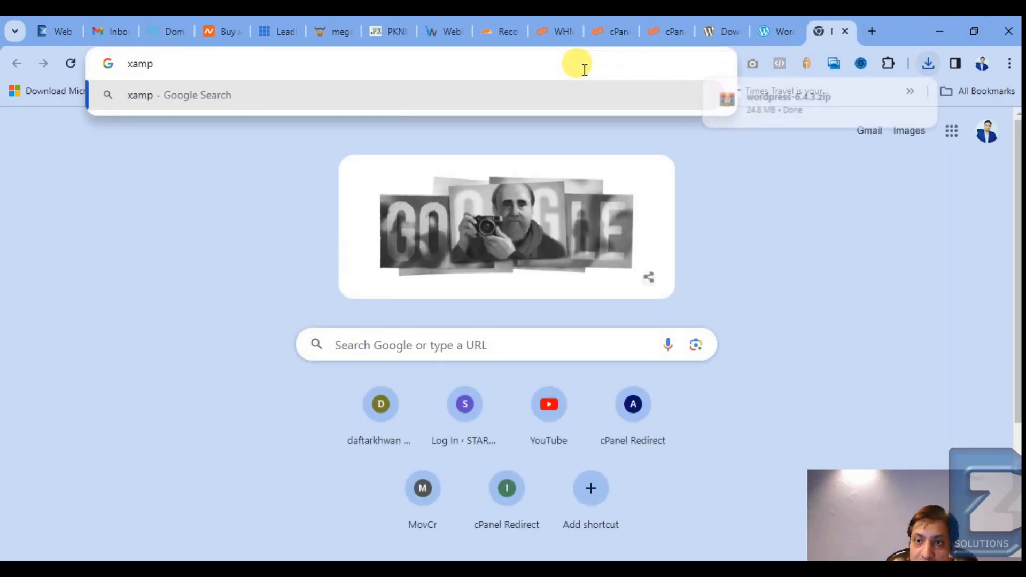
{"action": "key", "text": "Return"}
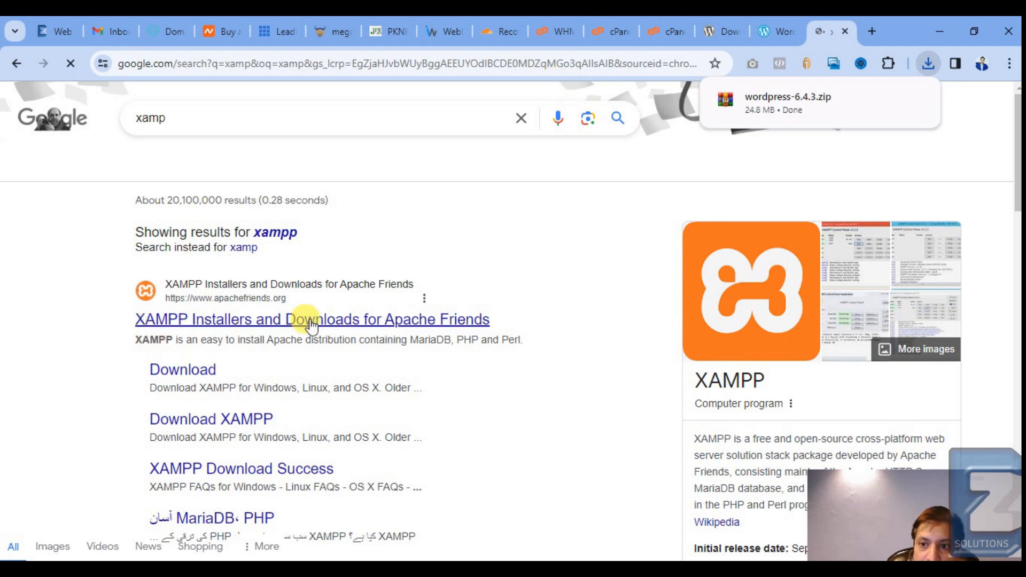
{"action": "left_click", "coordinate": [309, 316]}
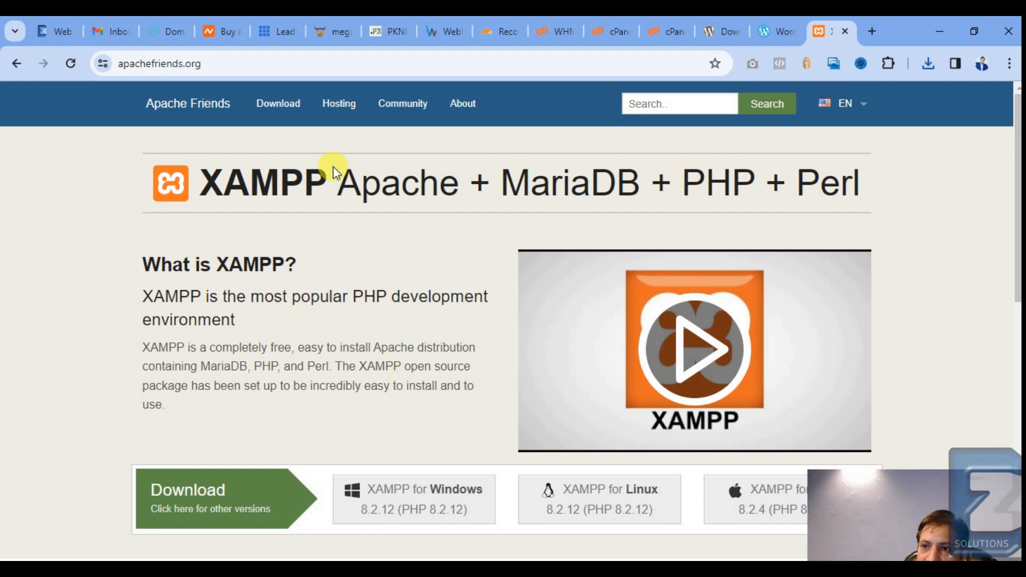
{"action": "left_click_drag", "start_coordinate": [348, 188], "coordinate": [883, 196]}
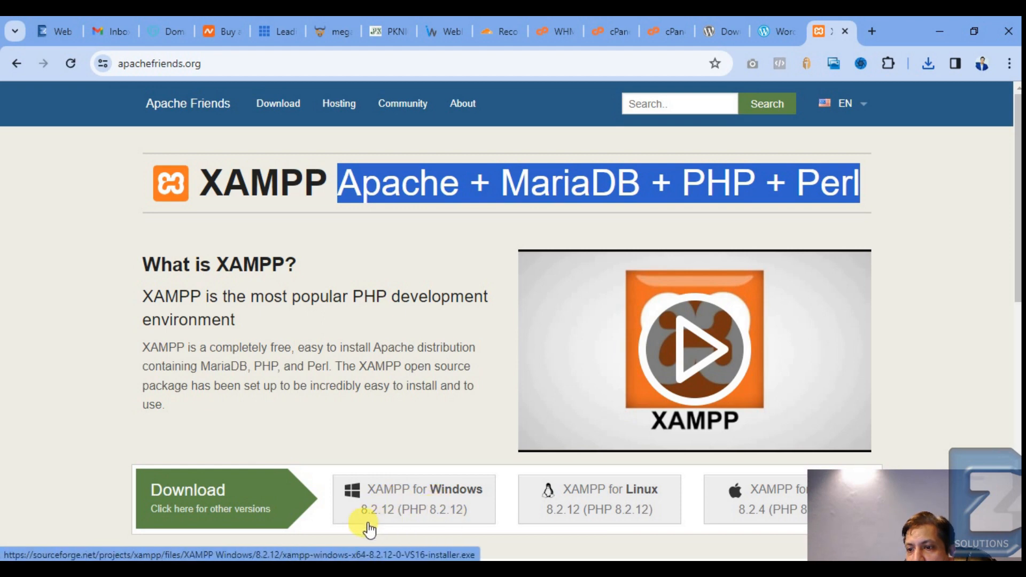
{"action": "scroll", "coordinate": [623, 488], "scroll_direction": "down", "scroll_amount": 2}
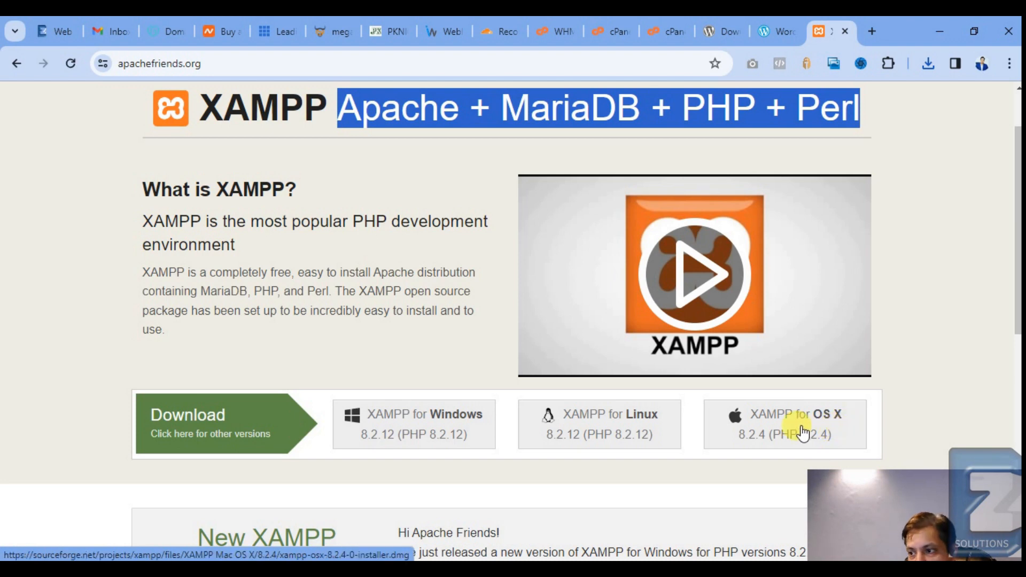
{"action": "scroll", "coordinate": [218, 348], "scroll_direction": "down", "scroll_amount": 5}
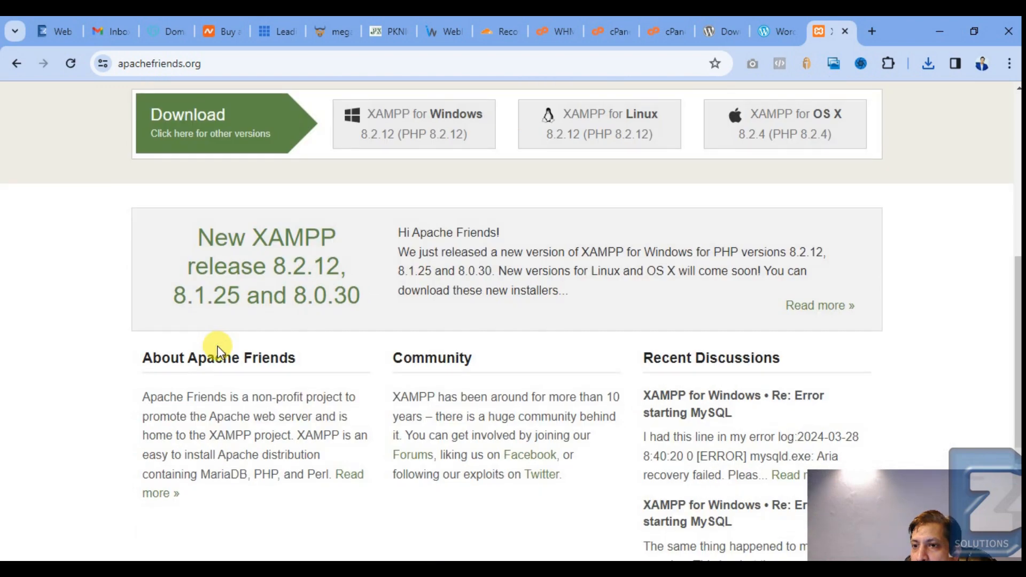
{"action": "scroll", "coordinate": [217, 348], "scroll_direction": "up", "scroll_amount": 4}
{"action": "scroll", "coordinate": [217, 346], "scroll_direction": "up", "scroll_amount": 3}
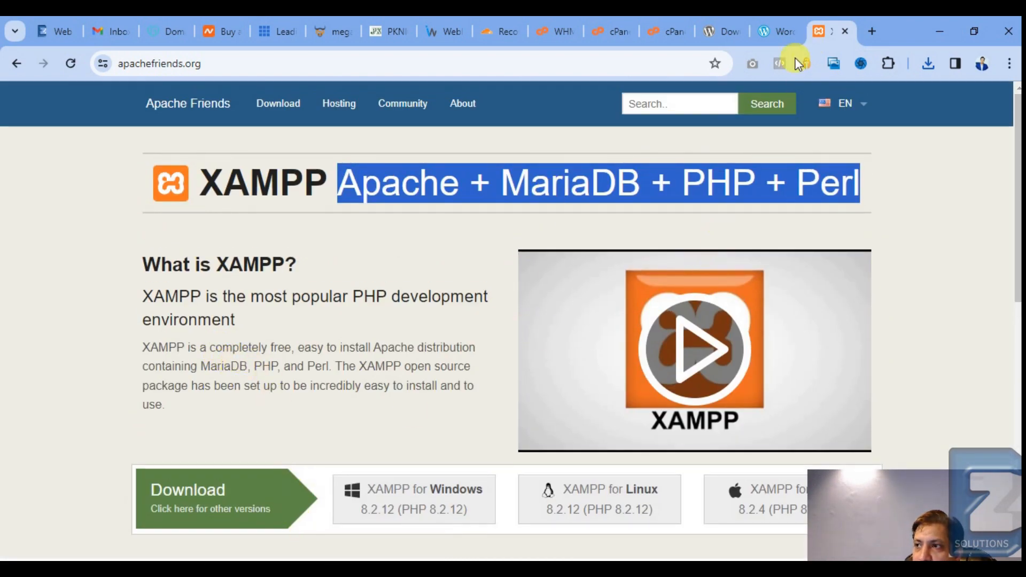
{"action": "mouse_move", "coordinate": [455, 568]}
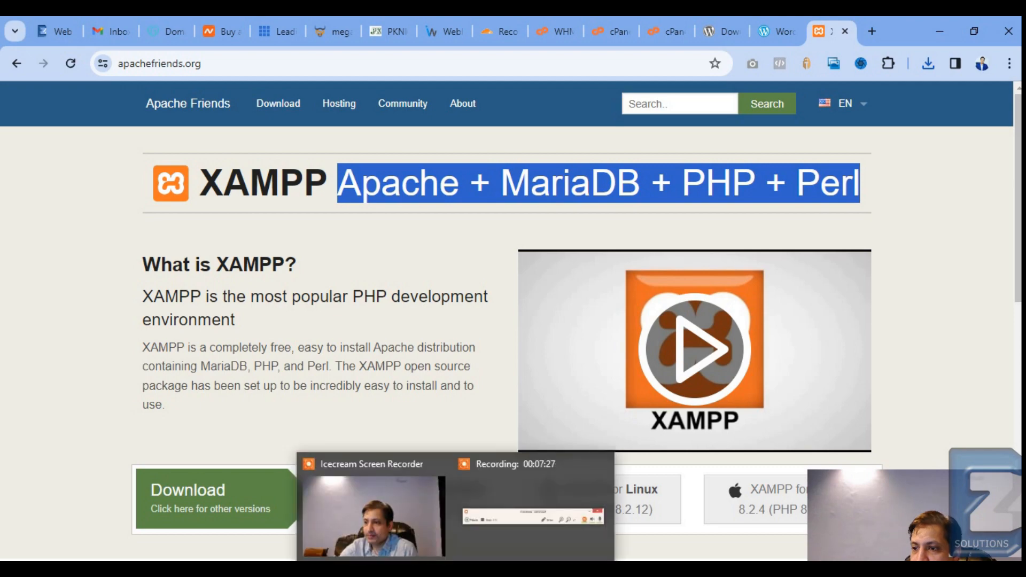
{"action": "left_click", "coordinate": [516, 523]}
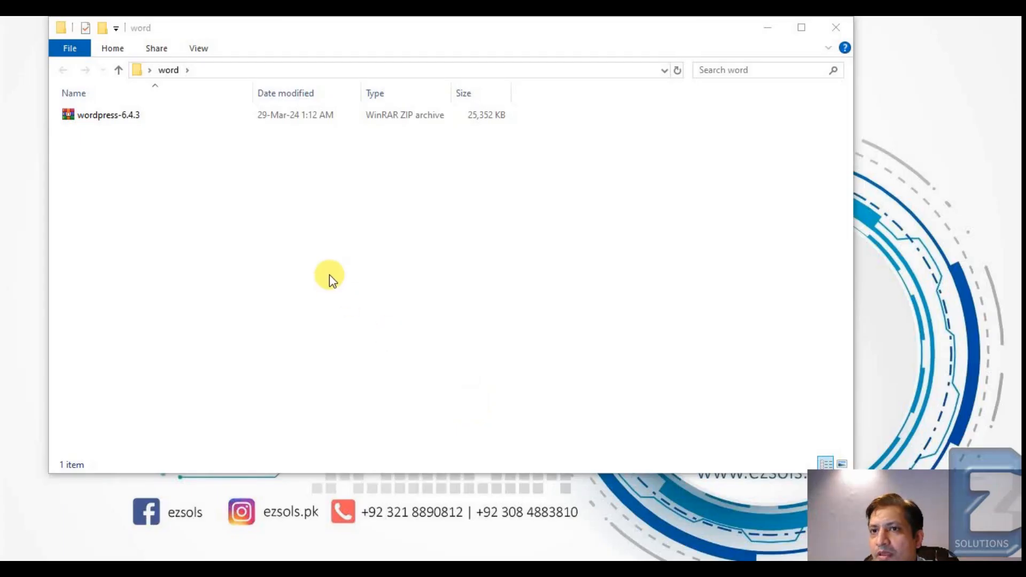
- Extract wordpress-6.4.3.zip into a wordpress-6.4.3 folder with WinRAR and open that folder
{"action": "left_click", "coordinate": [84, 119]}
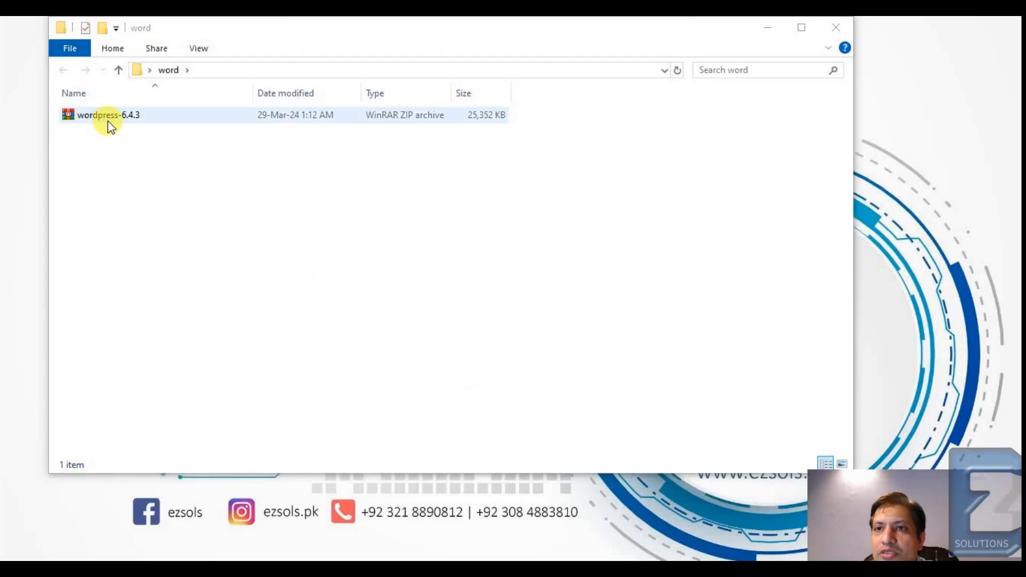
{"action": "left_click", "coordinate": [111, 117]}
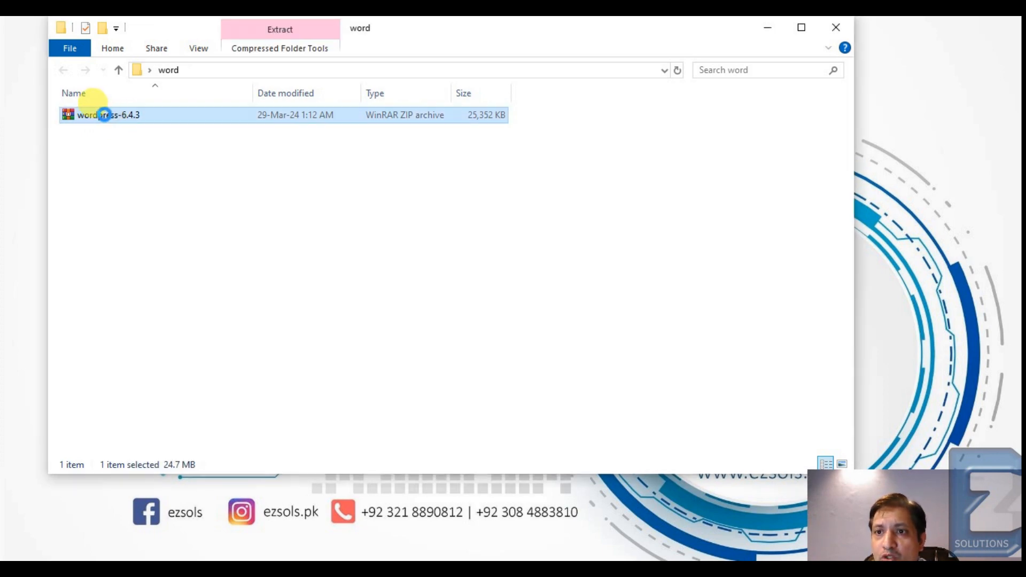
{"action": "right_click", "coordinate": [110, 117]}
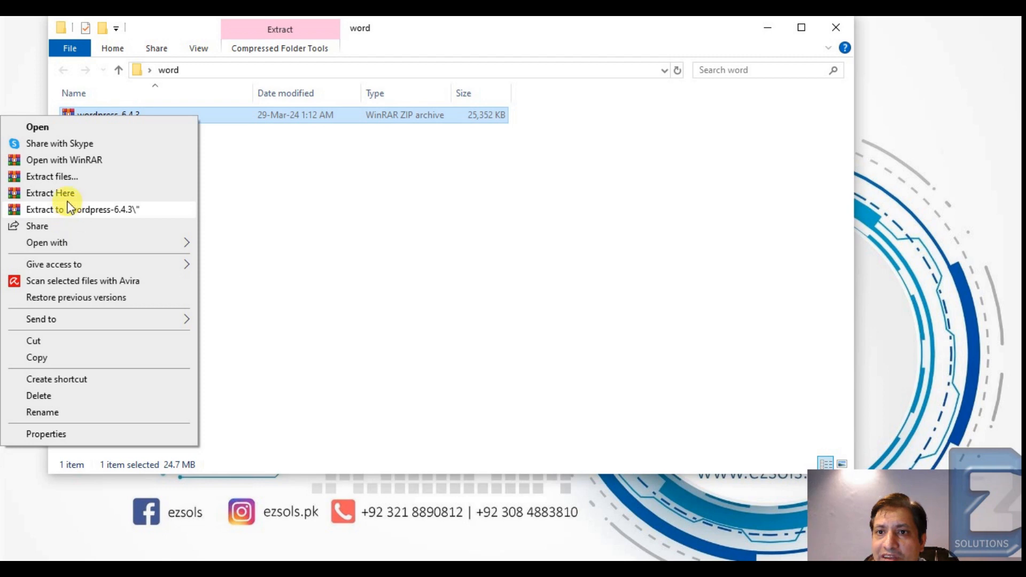
{"action": "left_click", "coordinate": [72, 177]}
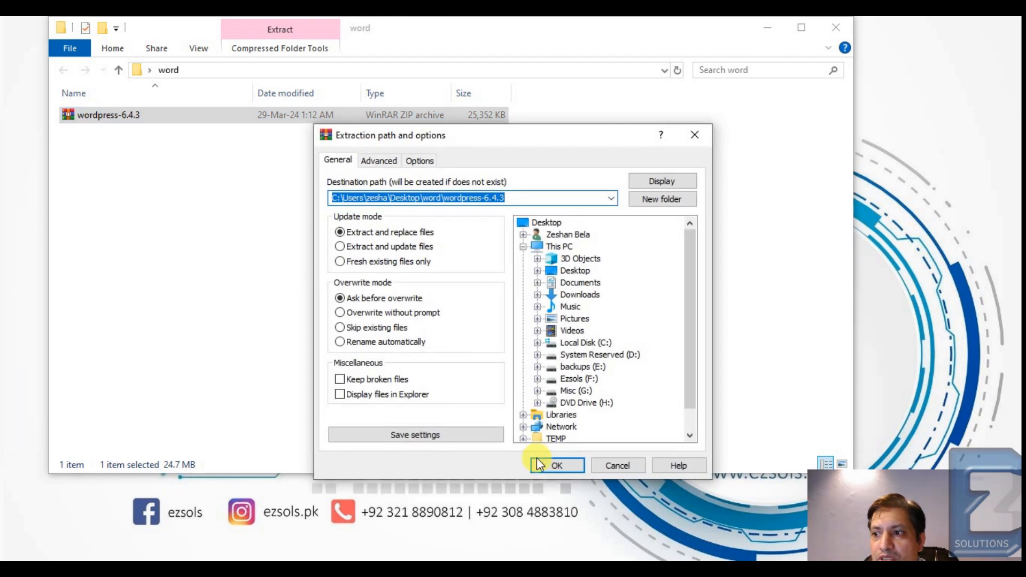
{"action": "left_click", "coordinate": [553, 464]}
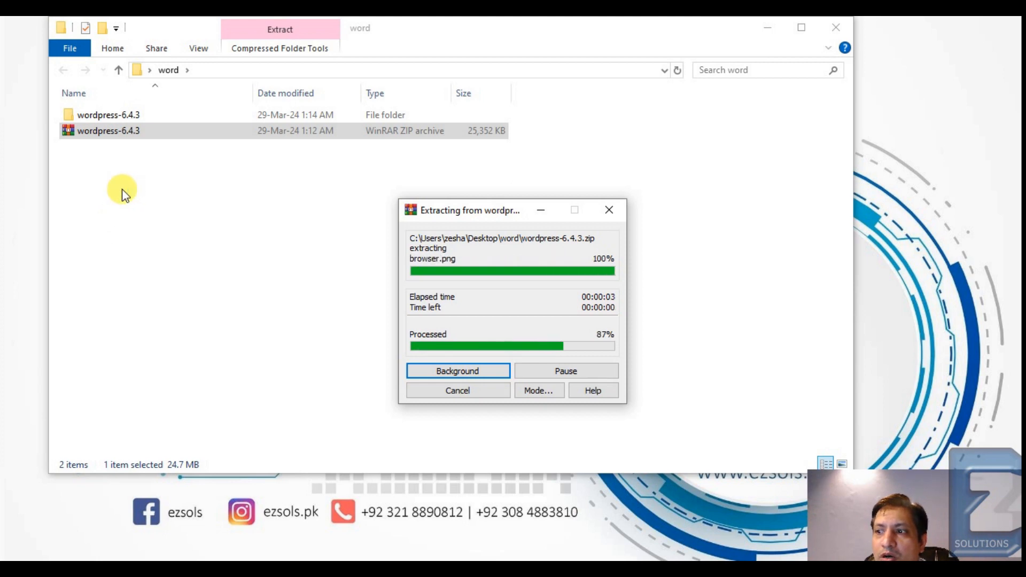
{"action": "double_click", "coordinate": [86, 115]}
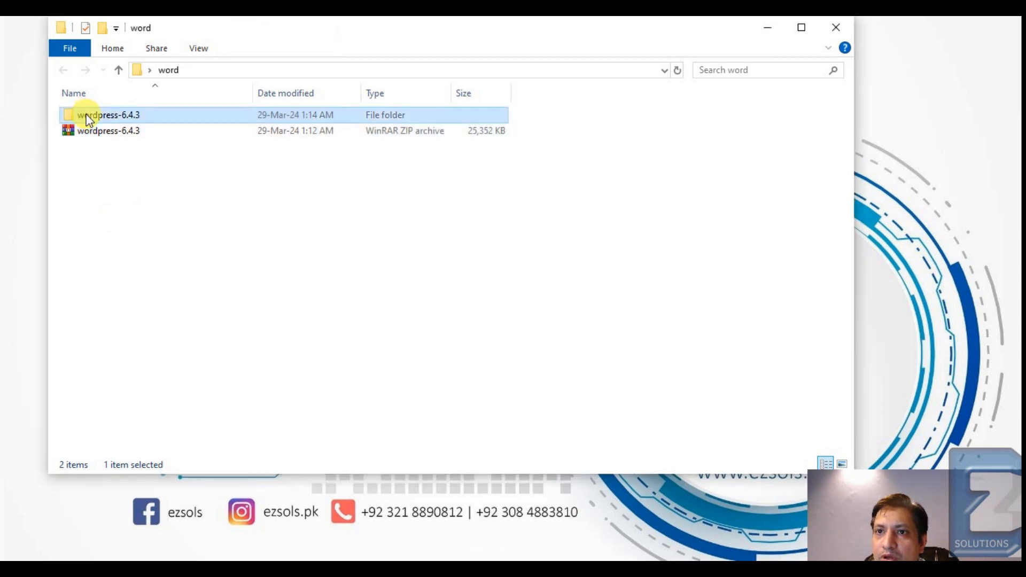
- Open the inner wordpress folder and trial-select the loose files from license to xmlrpc
{"action": "double_click", "coordinate": [86, 114]}
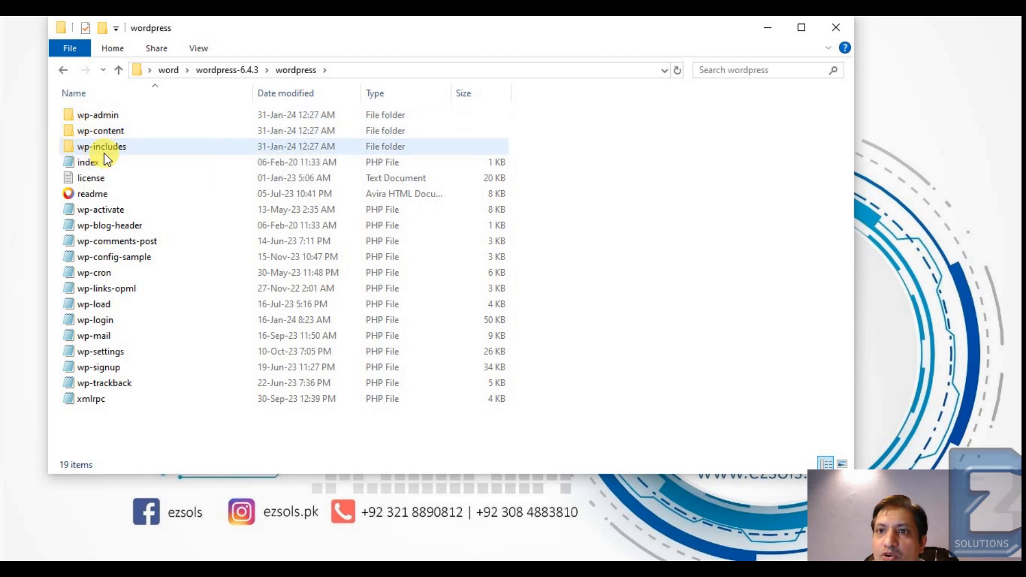
{"action": "left_click_drag", "start_coordinate": [78, 431], "coordinate": [140, 160]}
{"action": "left_click", "coordinate": [615, 282]}
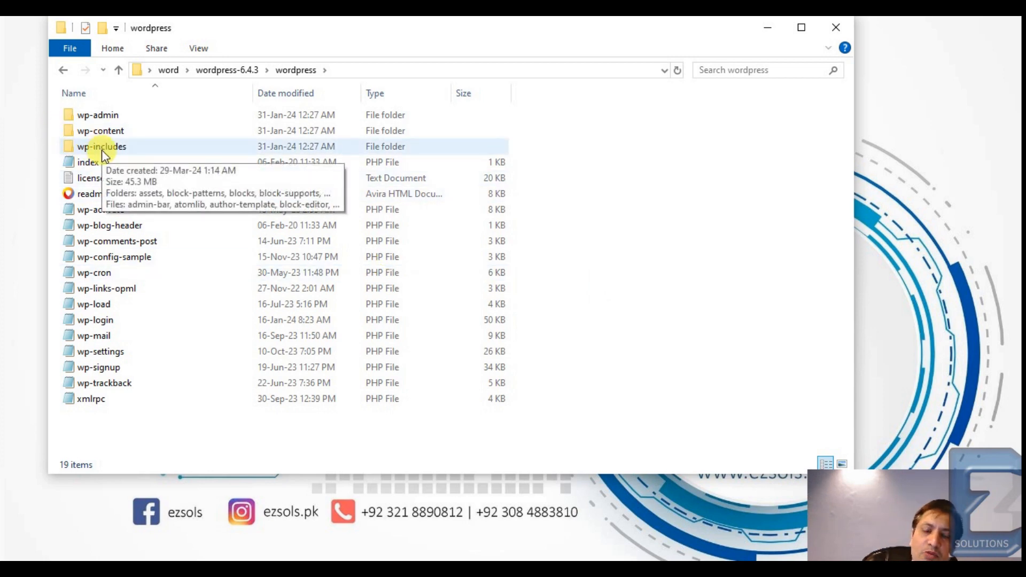
- Look inside the wp-content themes and plugins folders, then select all 19 wordpress items
{"action": "double_click", "coordinate": [75, 132]}
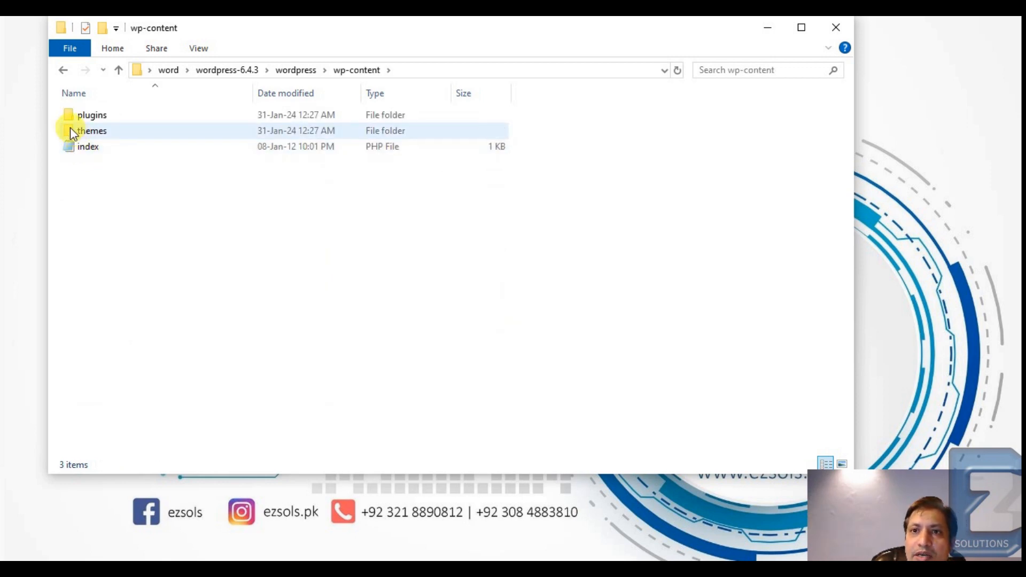
{"action": "double_click", "coordinate": [76, 133]}
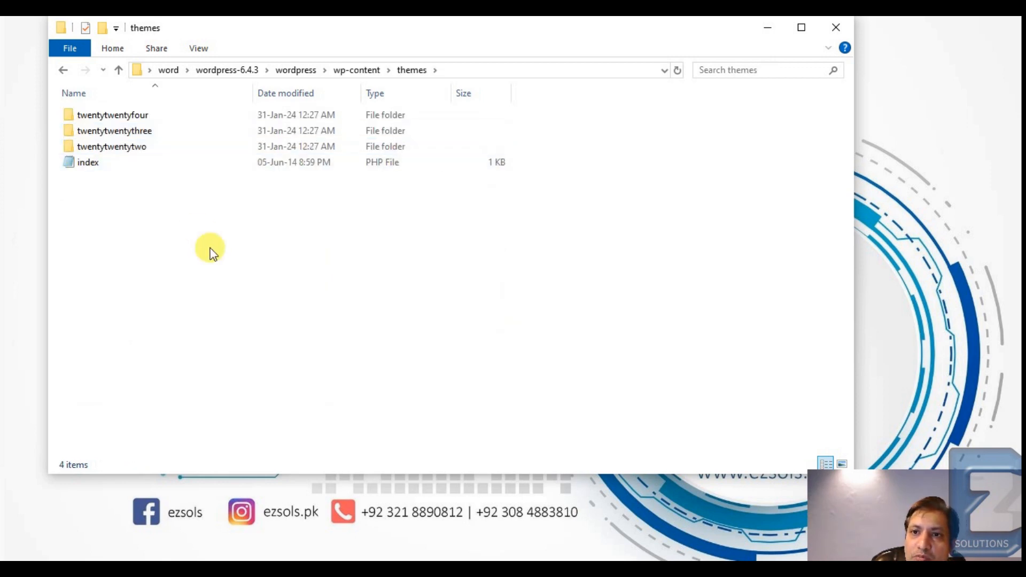
{"action": "left_click", "coordinate": [63, 71]}
{"action": "left_click", "coordinate": [65, 119]}
{"action": "double_click", "coordinate": [64, 118]}
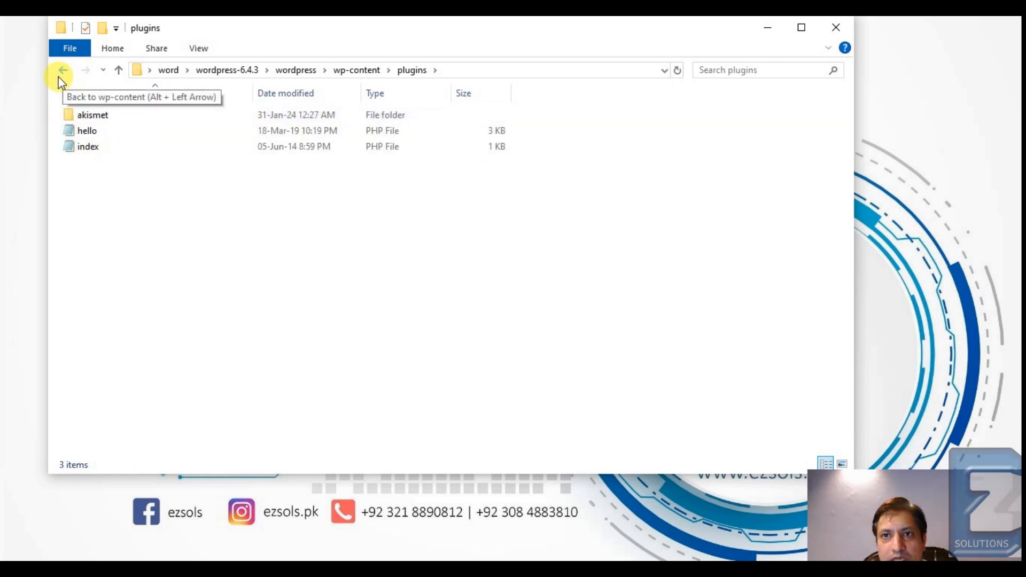
{"action": "left_click", "coordinate": [62, 74]}
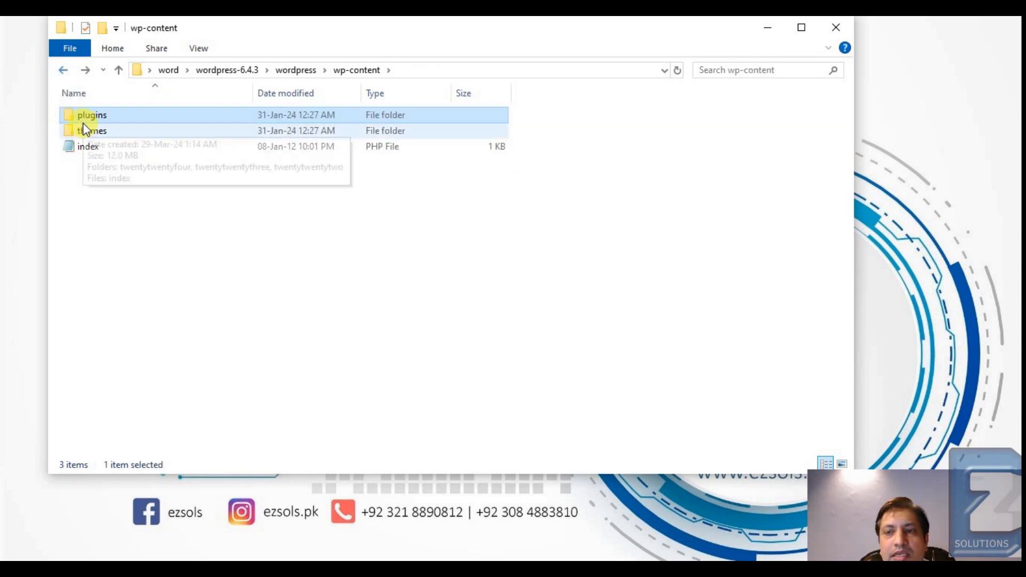
{"action": "left_click", "coordinate": [63, 74]}
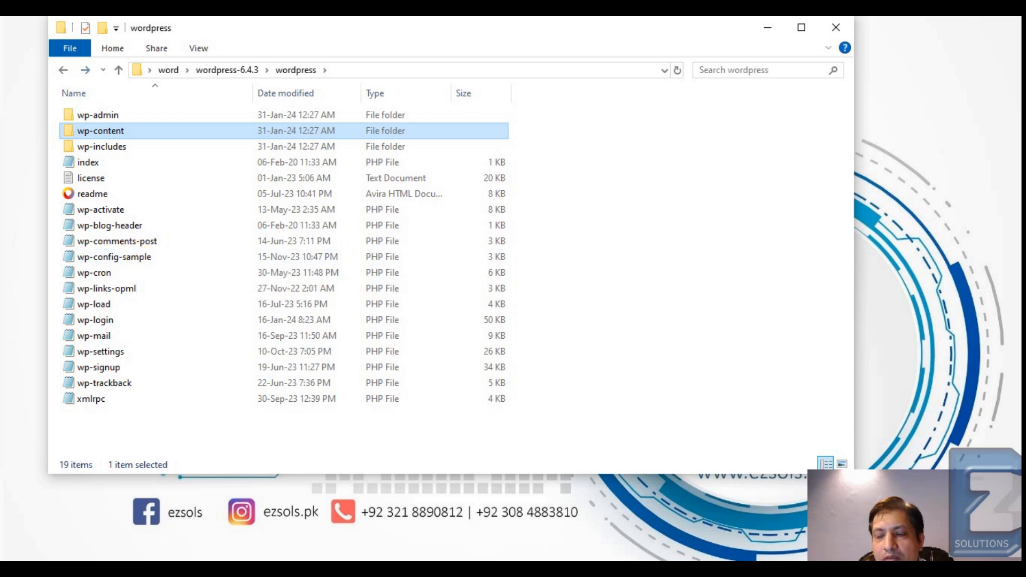
{"action": "left_click_drag", "start_coordinate": [87, 430], "coordinate": [179, 114]}
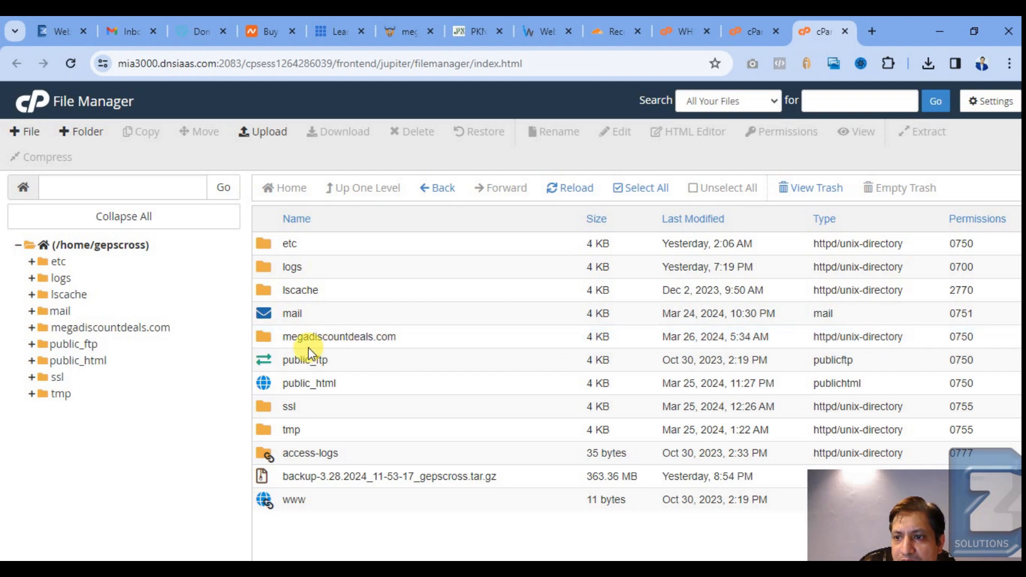
- Open the megadiscountdeals.com folder in File Manager to check its files
{"action": "left_click", "coordinate": [266, 338]}
{"action": "double_click", "coordinate": [266, 341]}
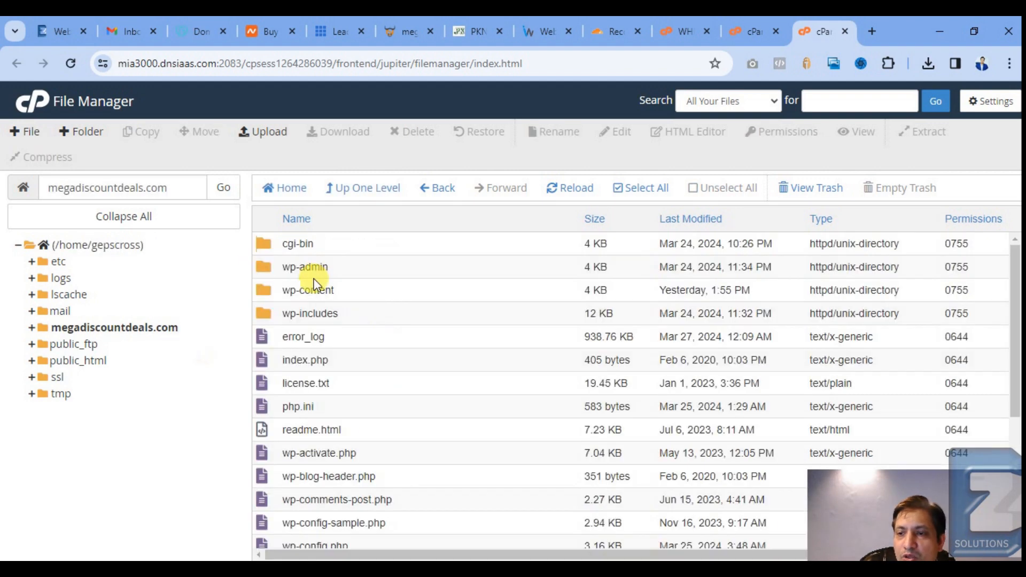
{"action": "scroll", "coordinate": [359, 378], "scroll_direction": "down", "scroll_amount": 4}
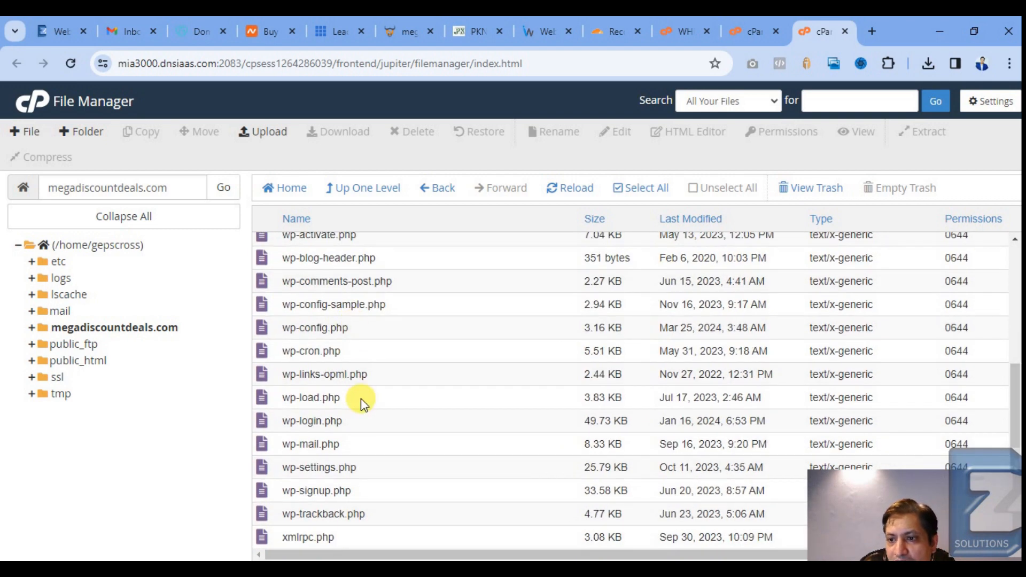
{"action": "scroll", "coordinate": [361, 399], "scroll_direction": "up", "scroll_amount": 4}
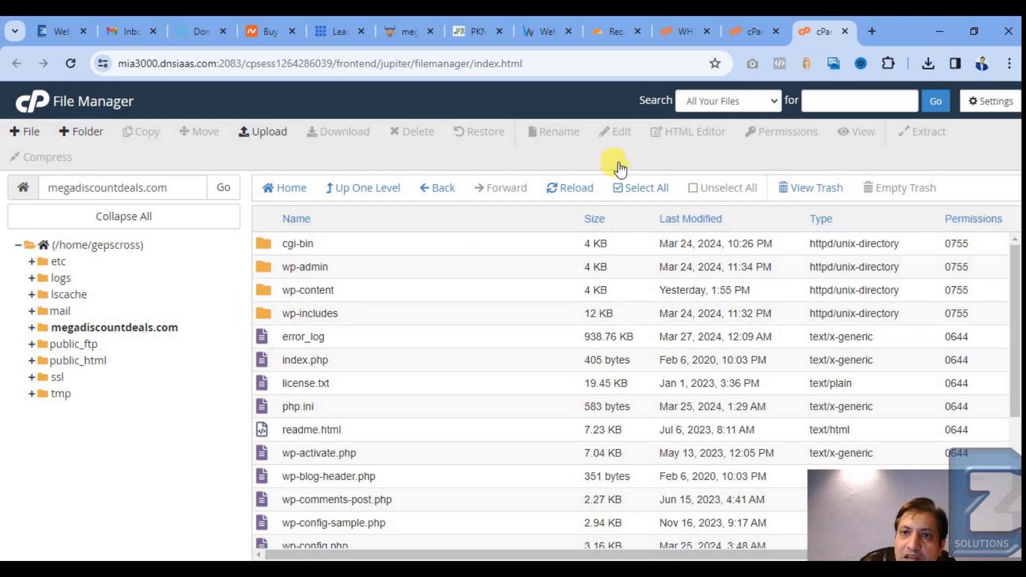
- Return to the cPanel tools page and scroll down to Softaculous Apps Installer
{"action": "left_click", "coordinate": [871, 30]}
{"action": "left_click", "coordinate": [683, 65]}
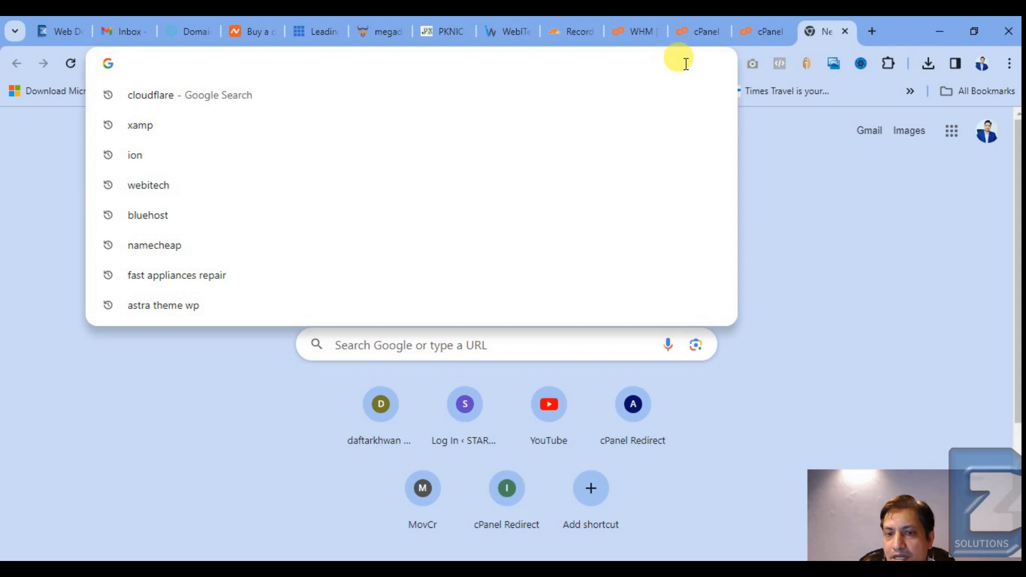
{"action": "type", "text": "m"}
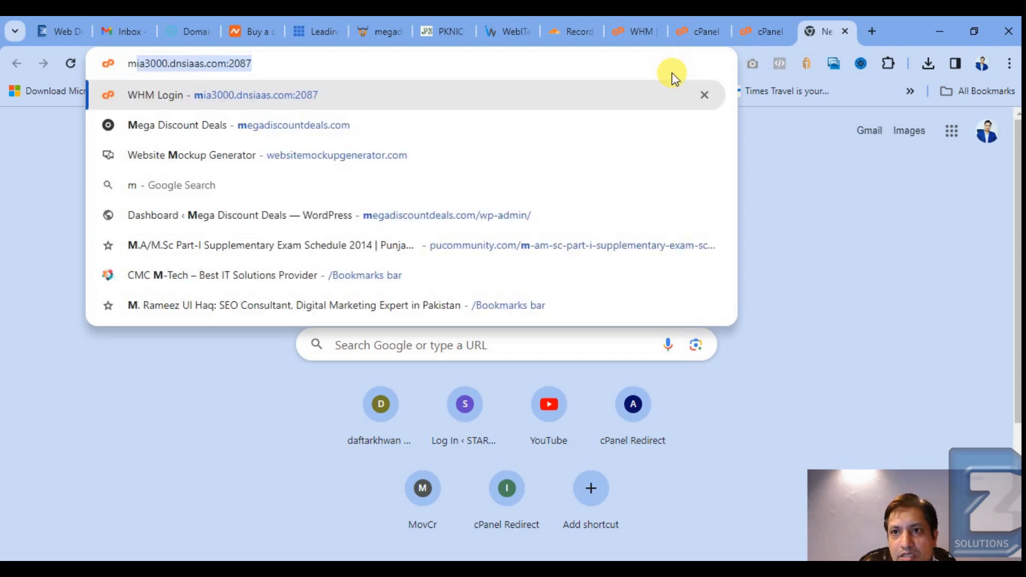
{"action": "key", "text": "BackSpace"}
{"action": "key", "text": "BackSpace"}
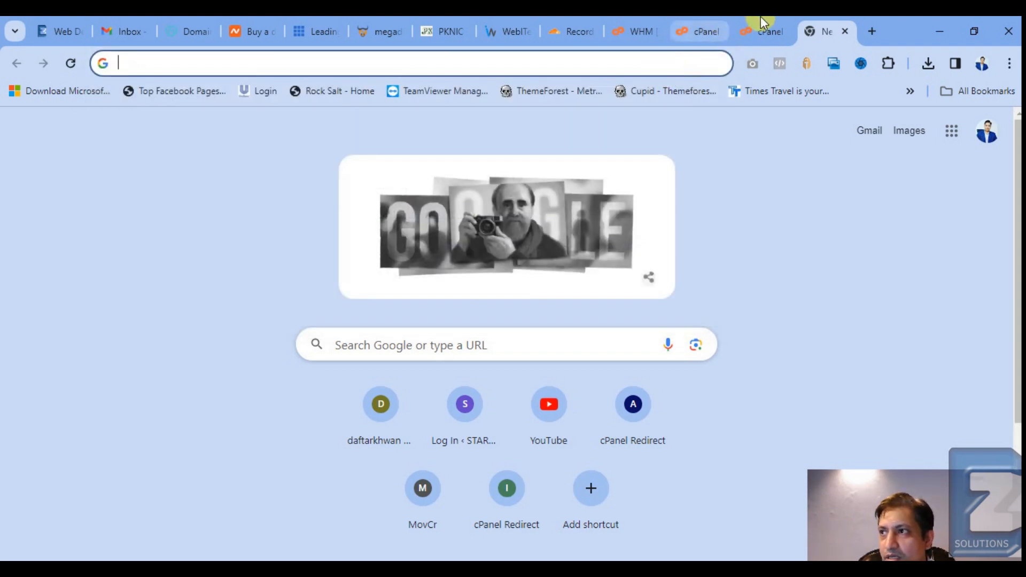
{"action": "left_click", "coordinate": [582, 21]}
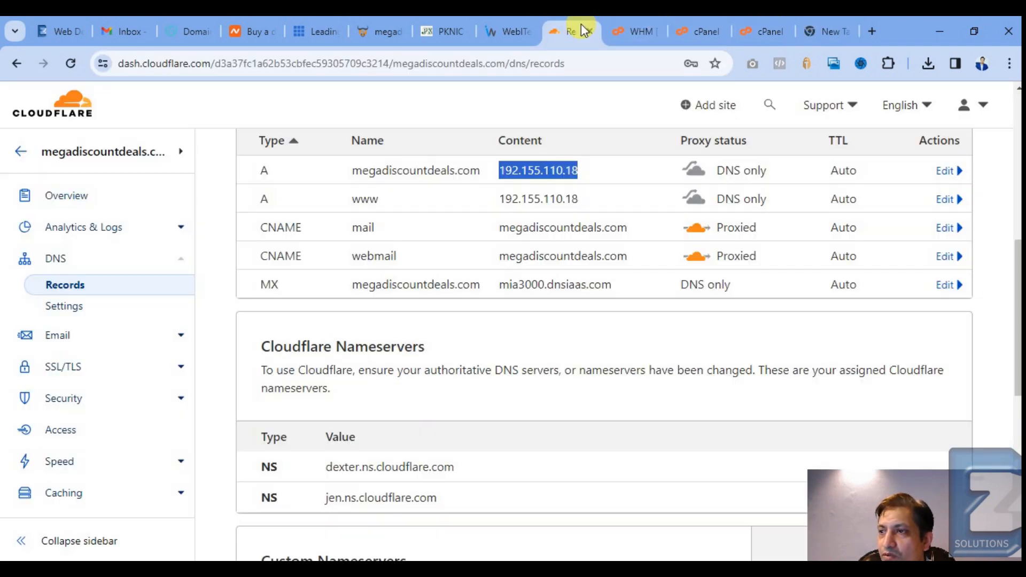
{"action": "left_click", "coordinate": [705, 19]}
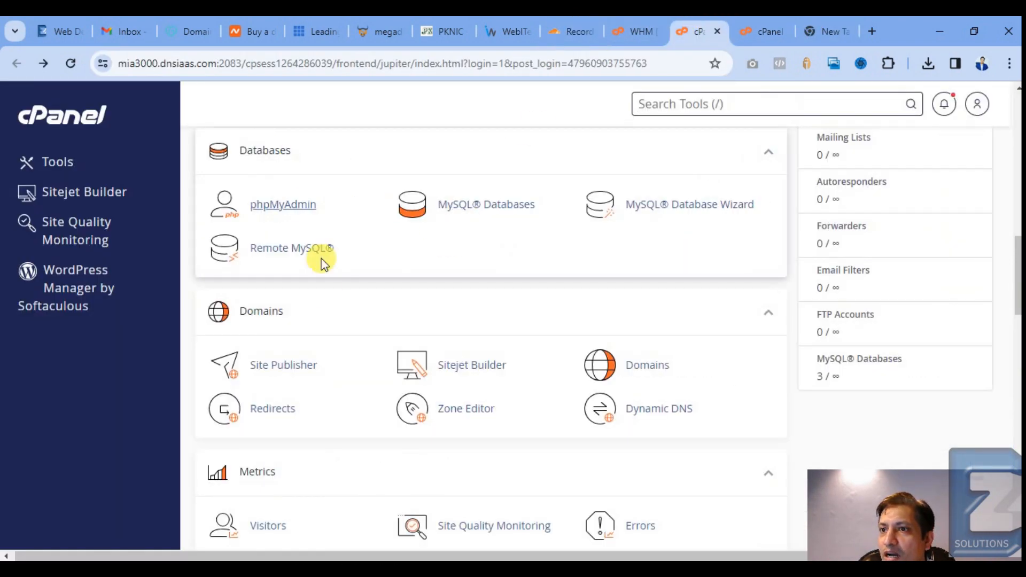
{"action": "scroll", "coordinate": [339, 298], "scroll_direction": "down", "scroll_amount": 6}
{"action": "scroll", "coordinate": [339, 298], "scroll_direction": "down", "scroll_amount": 15}
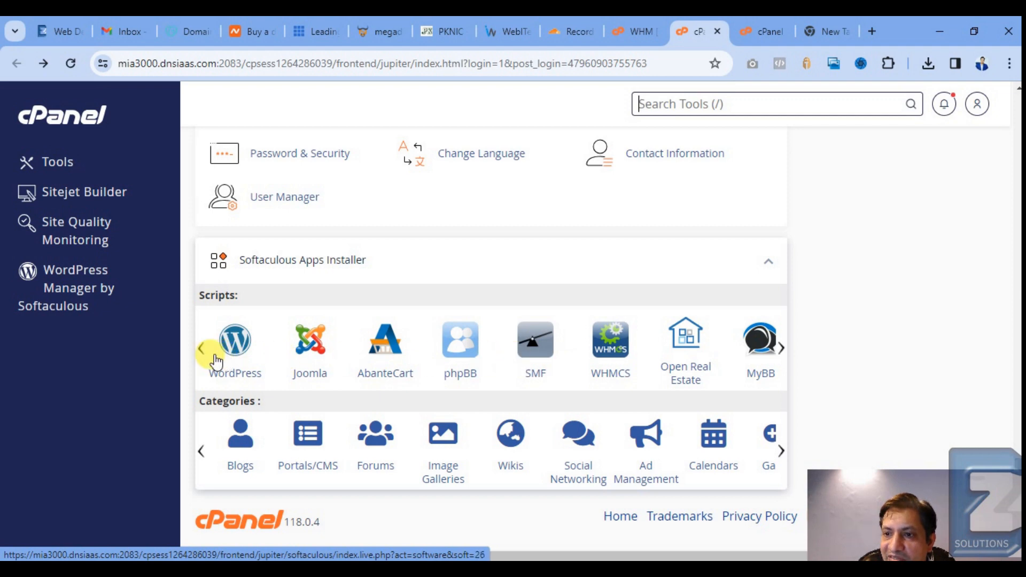
- Choose WordPress in Softaculous, review Current Installations, and proceed with Install Now
{"action": "left_click", "coordinate": [249, 377]}
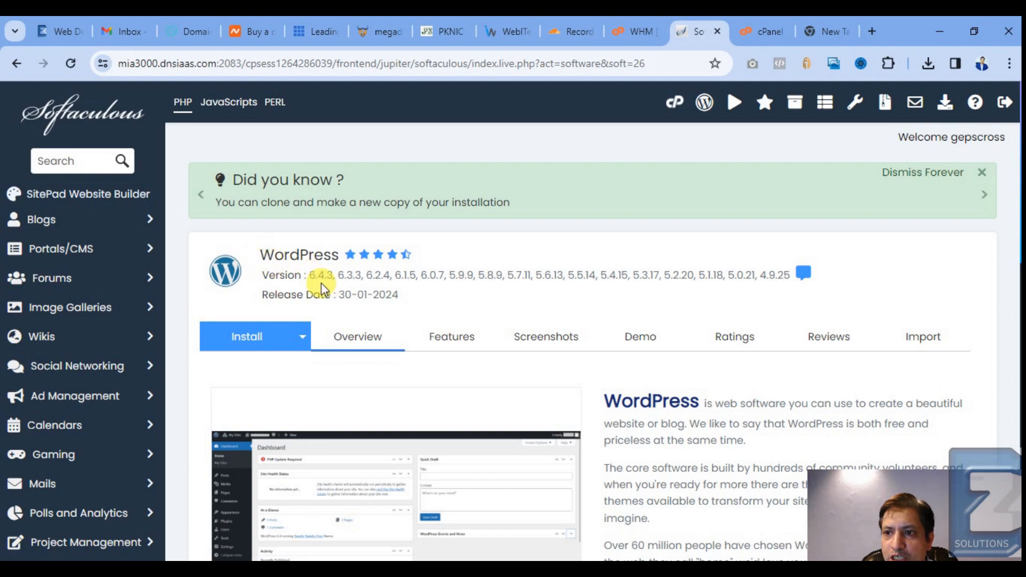
{"action": "scroll", "coordinate": [374, 299], "scroll_direction": "down", "scroll_amount": 5}
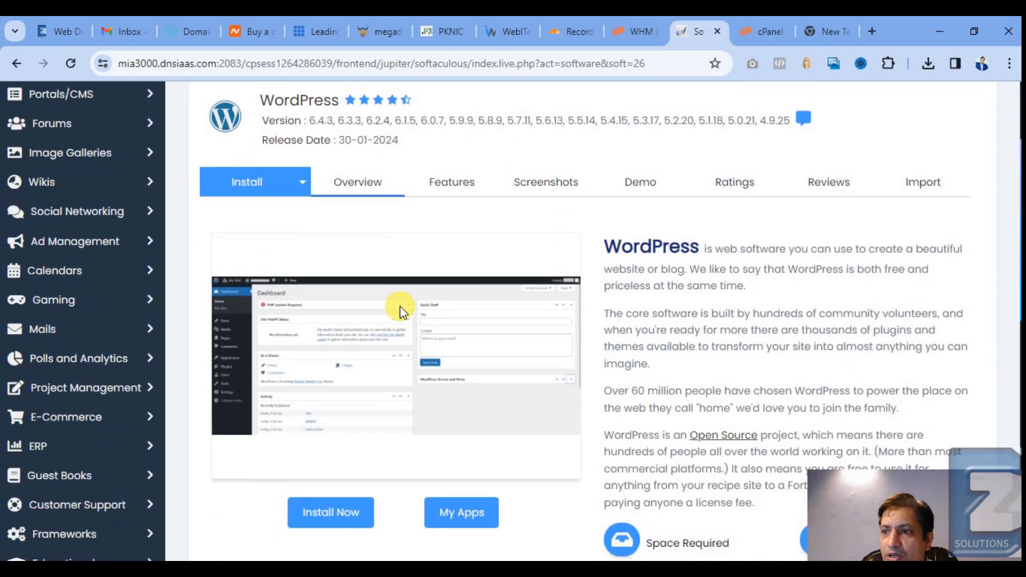
{"action": "scroll", "coordinate": [366, 228], "scroll_direction": "up", "scroll_amount": 4}
{"action": "scroll", "coordinate": [367, 241], "scroll_direction": "down", "scroll_amount": 8}
{"action": "scroll", "coordinate": [400, 267], "scroll_direction": "down", "scroll_amount": 6}
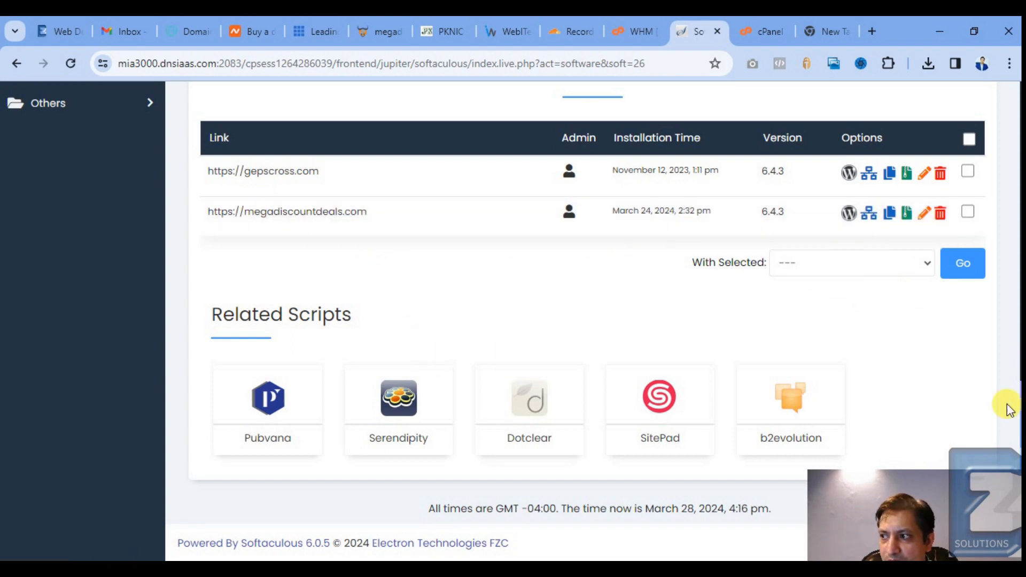
{"action": "scroll", "coordinate": [448, 293], "scroll_direction": "up", "scroll_amount": 8}
{"action": "scroll", "coordinate": [448, 294], "scroll_direction": "up", "scroll_amount": 5}
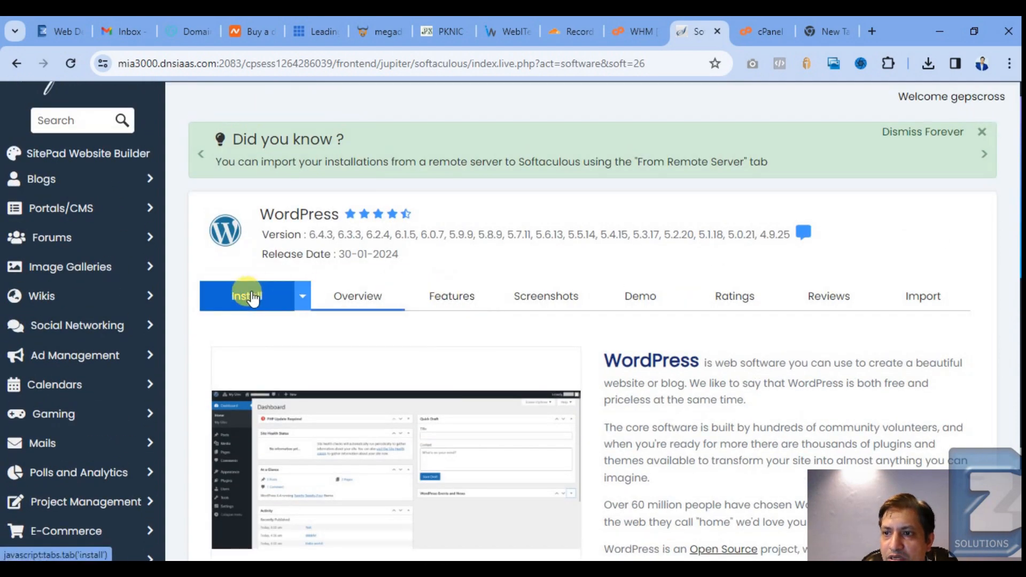
{"action": "scroll", "coordinate": [334, 337], "scroll_direction": "down", "scroll_amount": 4}
{"action": "left_click", "coordinate": [342, 406]}
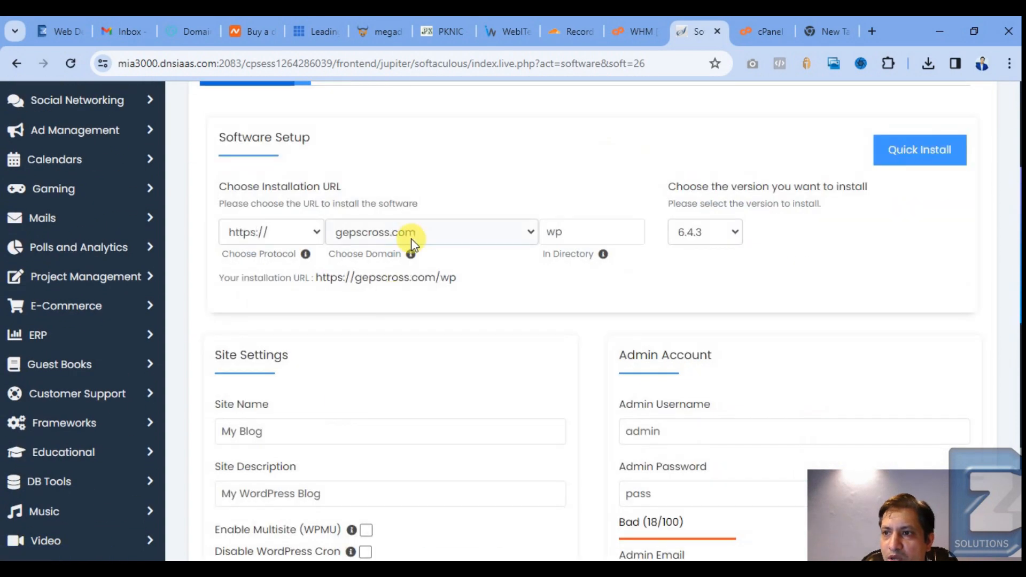
- Target the megadiscountdeals.com domain with the wp install directory
{"action": "left_click", "coordinate": [474, 238]}
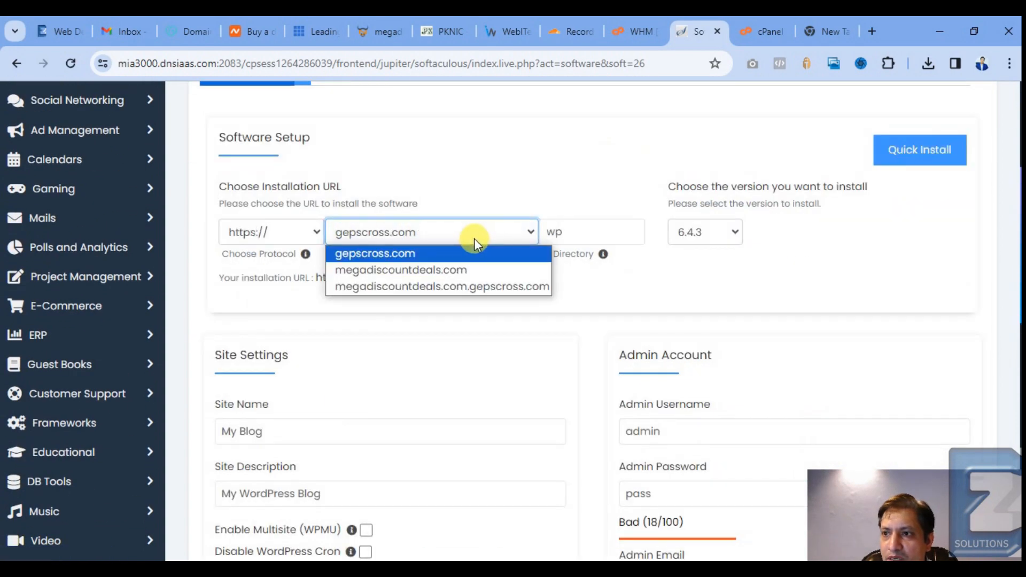
{"action": "left_click", "coordinate": [418, 270]}
{"action": "left_click_drag", "start_coordinate": [567, 233], "coordinate": [545, 239]}
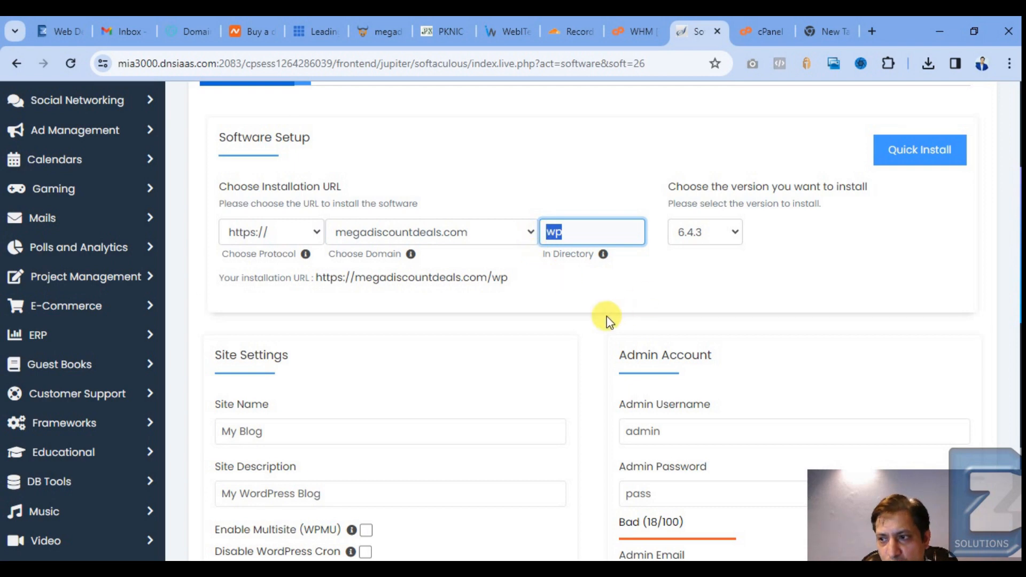
{"action": "scroll", "coordinate": [396, 389], "scroll_direction": "down", "scroll_amount": 3}
{"action": "scroll", "coordinate": [572, 153], "scroll_direction": "up", "scroll_amount": 2}
- Set site name 'Mega Discount Deals' and site description 'Shop Anything'
{"action": "left_click_drag", "start_coordinate": [265, 356], "coordinate": [168, 364]}
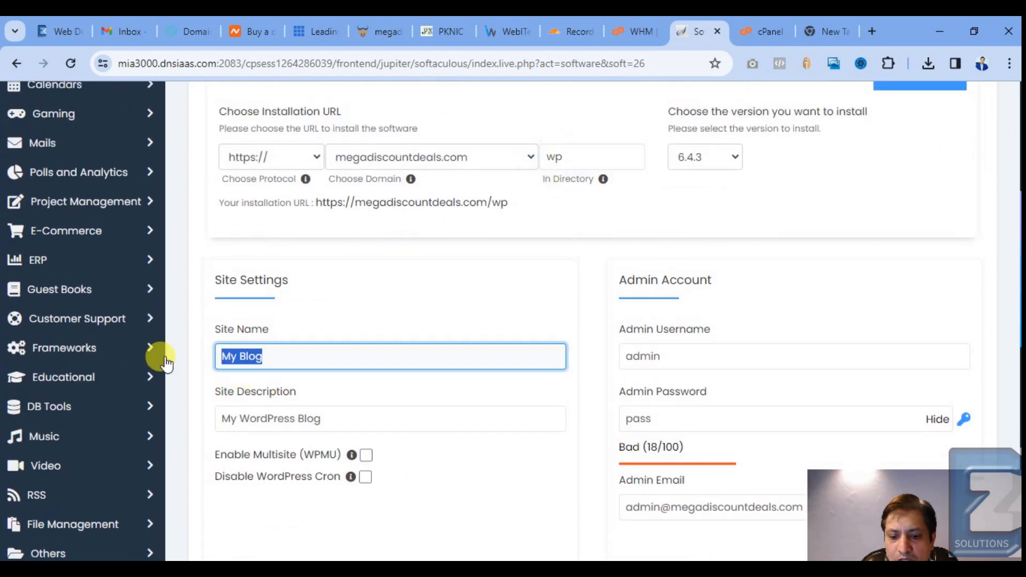
{"action": "type", "text": "Mega Di"}
{"action": "key", "text": "BackSpace"}
{"action": "key", "text": "BackSpace"}
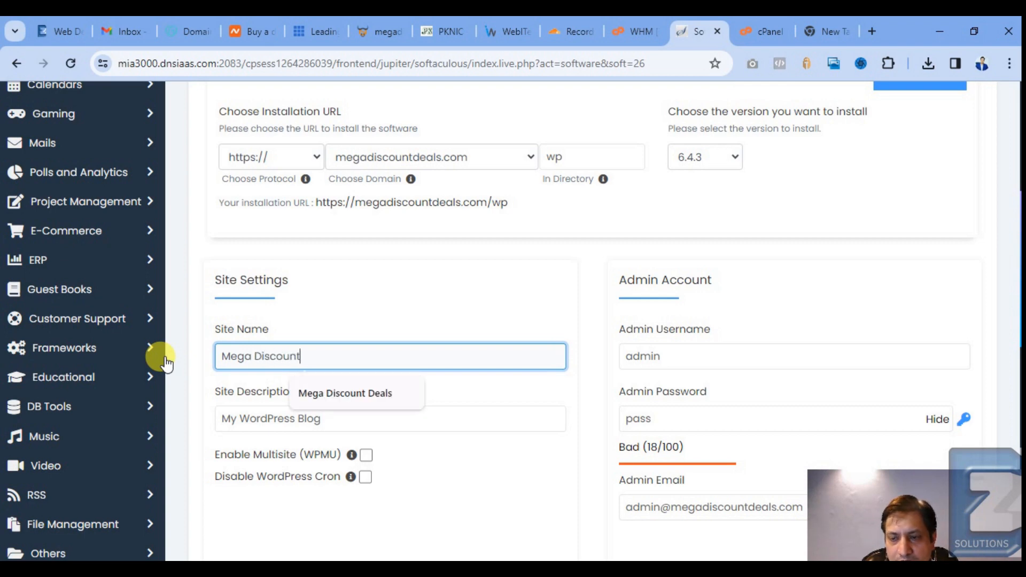
{"action": "left_click", "coordinate": [293, 393]}
{"action": "left_click", "coordinate": [294, 417]}
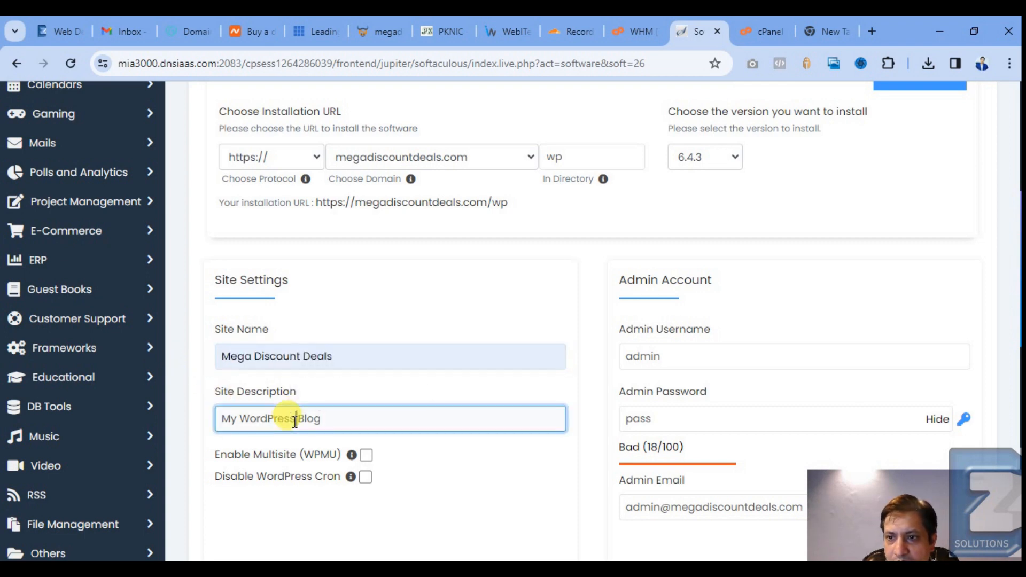
{"action": "triple_click", "coordinate": [296, 422]}
{"action": "type", "text": "Sho"}
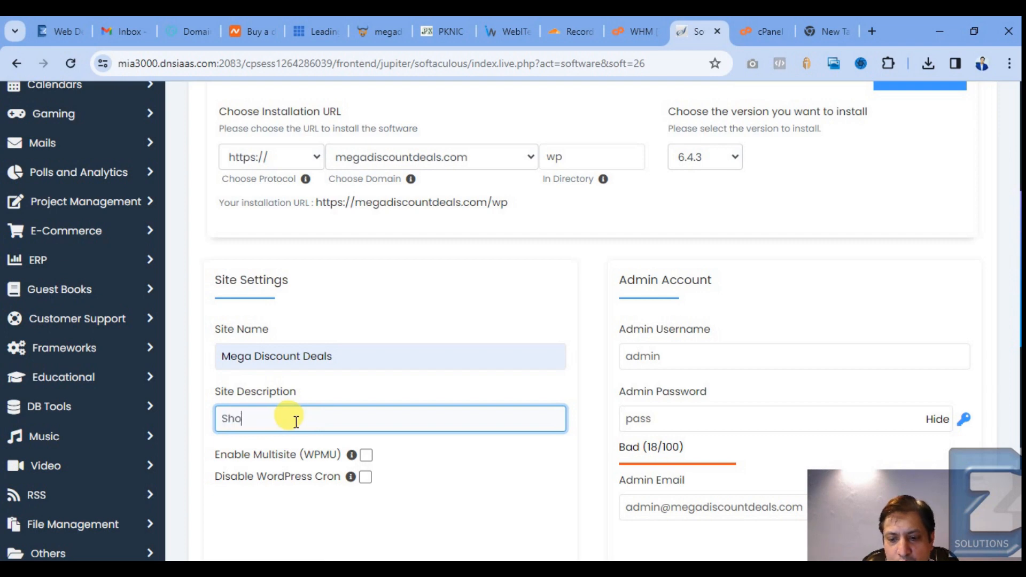
{"action": "type", "text": "p Anythinng"}
{"action": "key", "text": "BackSpace"}
{"action": "key", "text": "BackSpace"}
{"action": "key", "text": "BackSpace"}
{"action": "type", "text": "ng"}
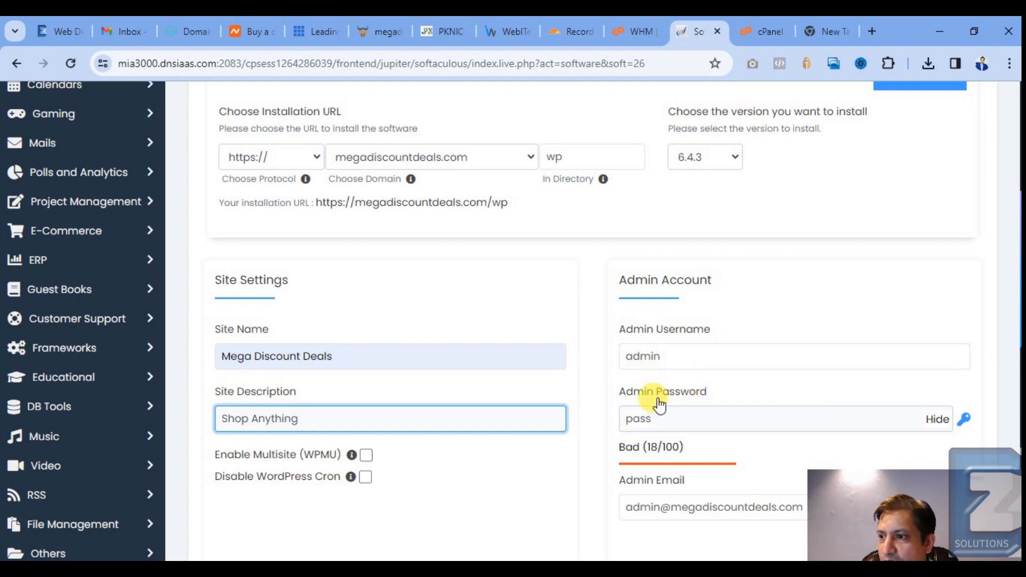
- Replace the default admin username and enter a new admin password
{"action": "left_click", "coordinate": [675, 355]}
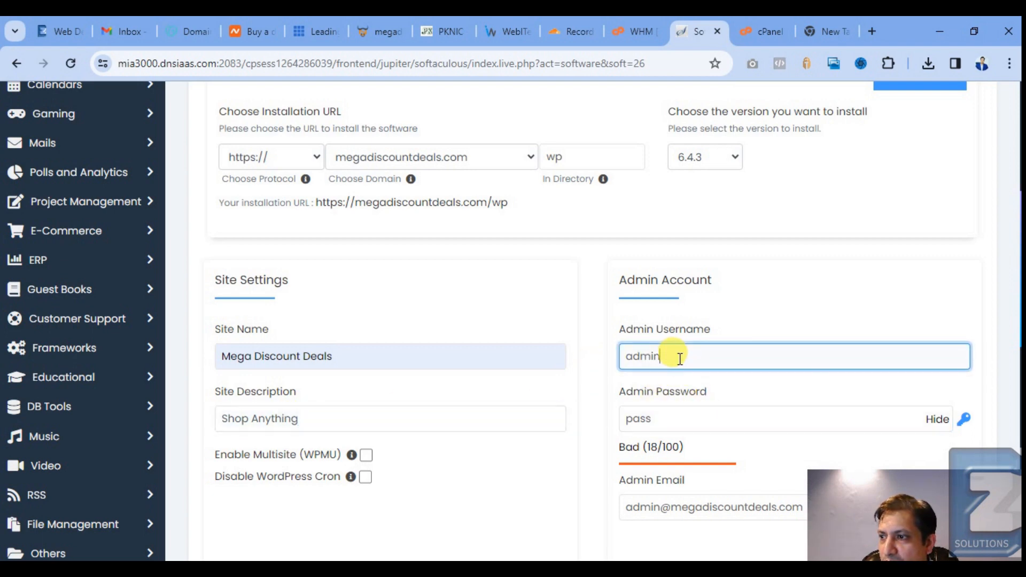
{"action": "left_click_drag", "start_coordinate": [674, 355], "coordinate": [576, 357]}
{"action": "left_click", "coordinate": [665, 419]}
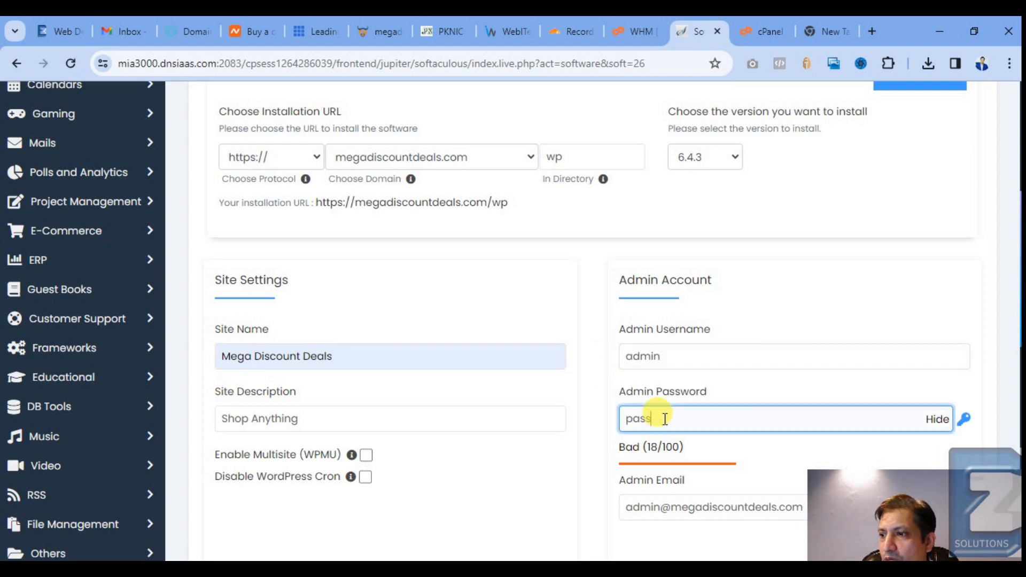
{"action": "left_click_drag", "start_coordinate": [665, 419], "coordinate": [558, 416]}
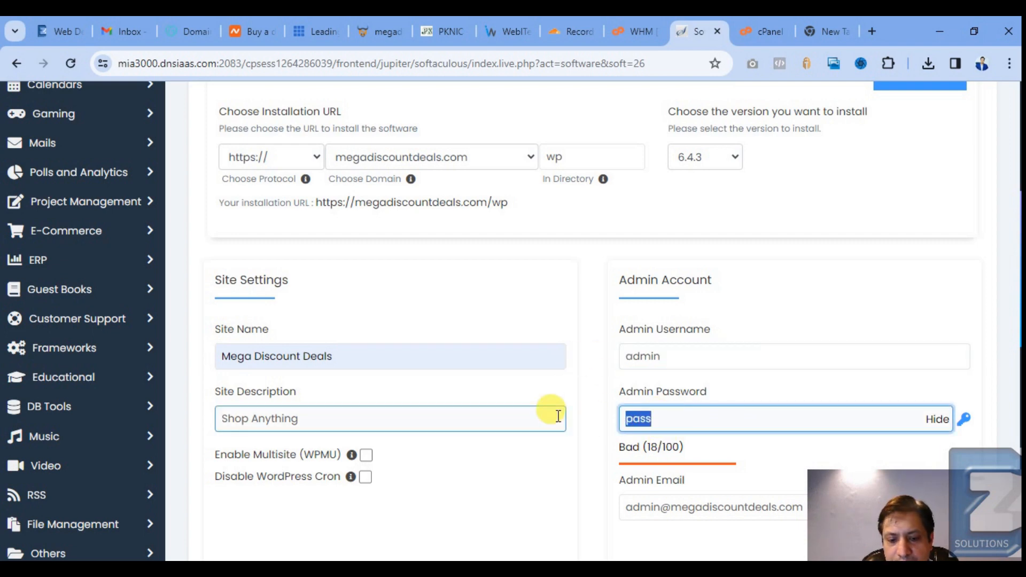
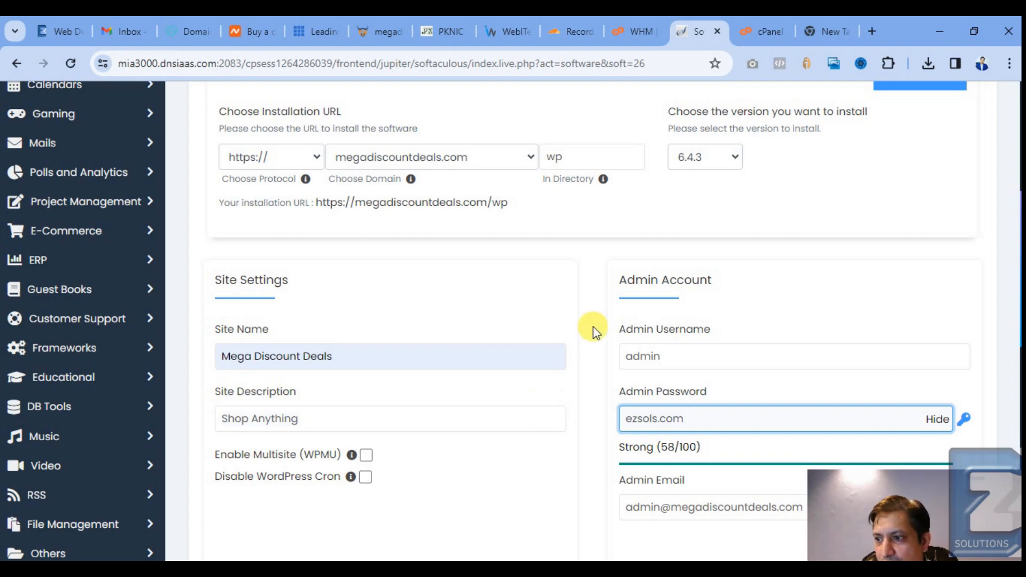
- Enter the admin e-mail address at the megadiscountdeals.com domain
{"action": "scroll", "coordinate": [713, 452], "scroll_direction": "down", "scroll_amount": 2}
{"action": "triple_click", "coordinate": [701, 430]}
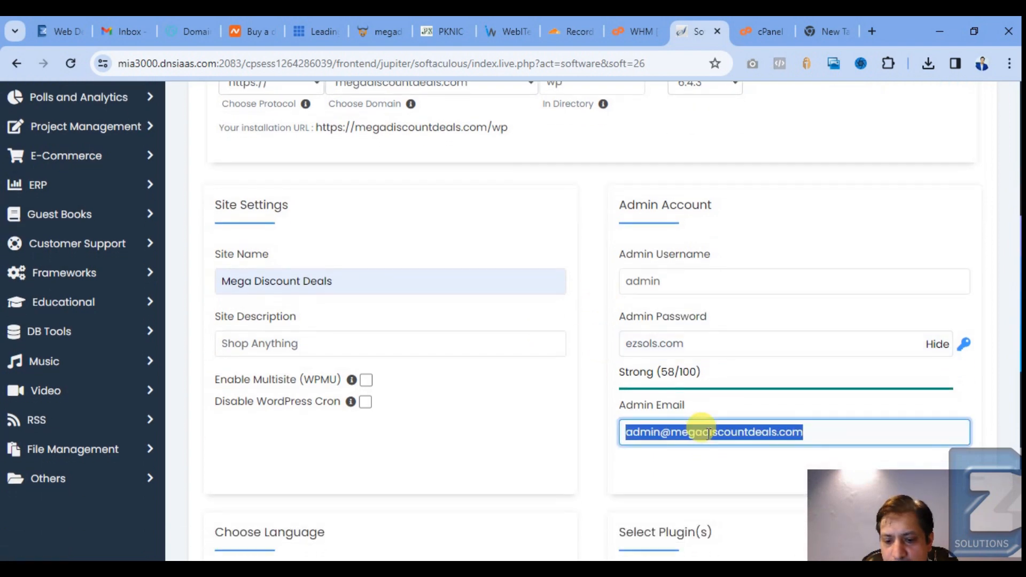
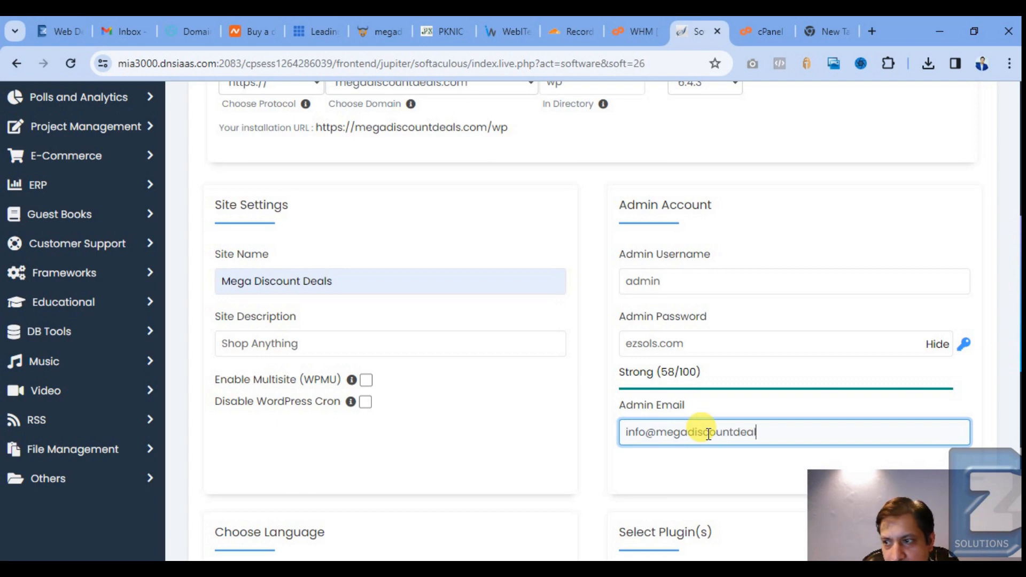
{"action": "scroll", "coordinate": [469, 309], "scroll_direction": "up", "scroll_amount": 5}
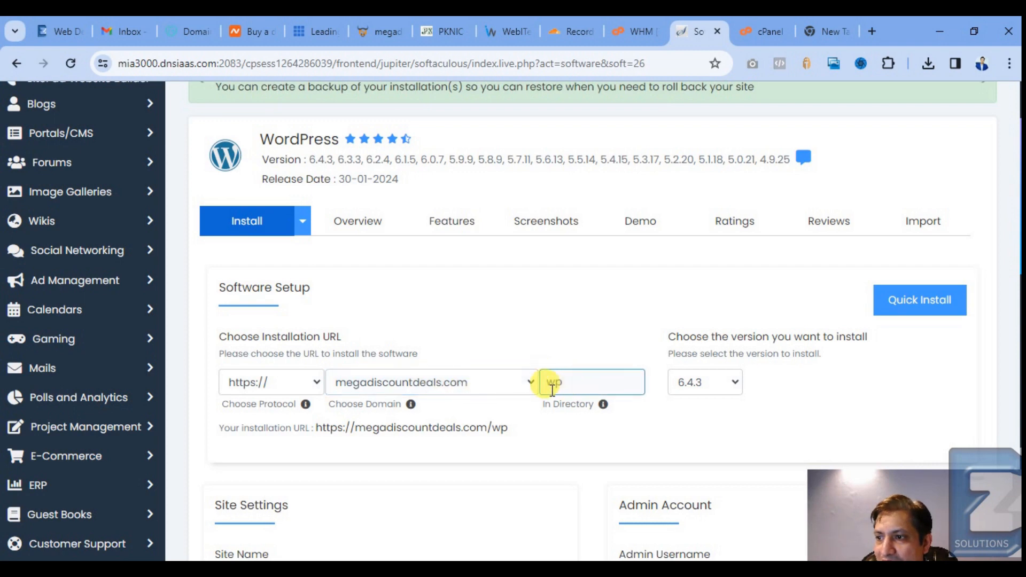
{"action": "scroll", "coordinate": [556, 368], "scroll_direction": "down", "scroll_amount": 3}
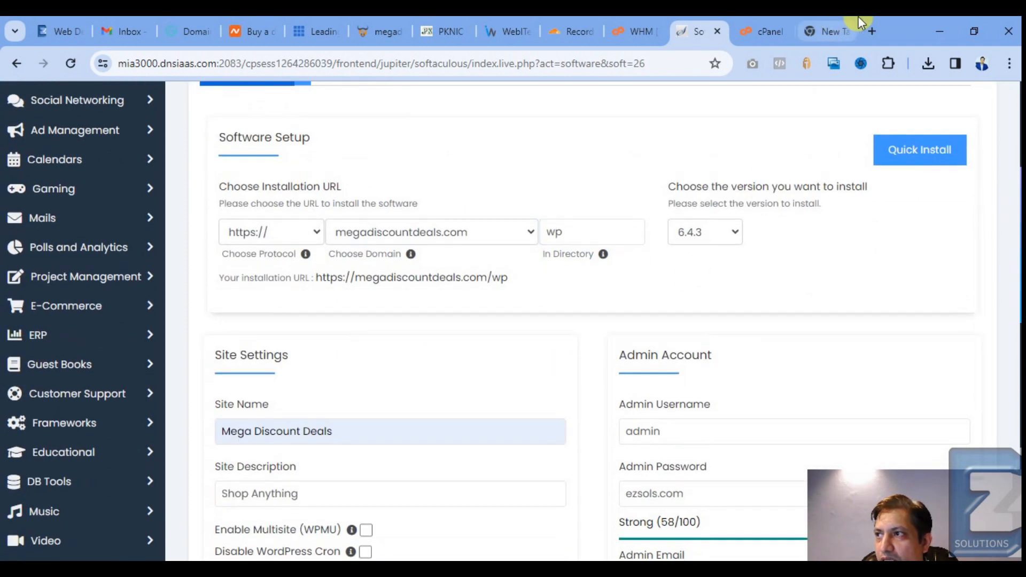
{"action": "left_click", "coordinate": [816, 22]}
- Load megadiscountdeals.com/wp and confirm it returns 404 Not Found
{"action": "left_click", "coordinate": [626, 59]}
{"action": "type", "text": "mega"}
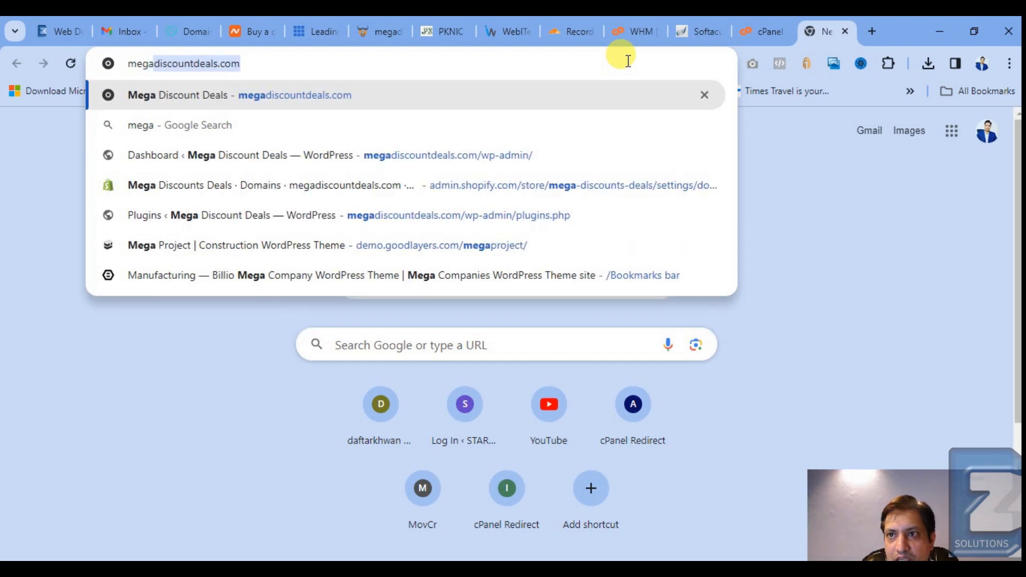
{"action": "key", "text": "Right"}
{"action": "type", "text": "/wp"}
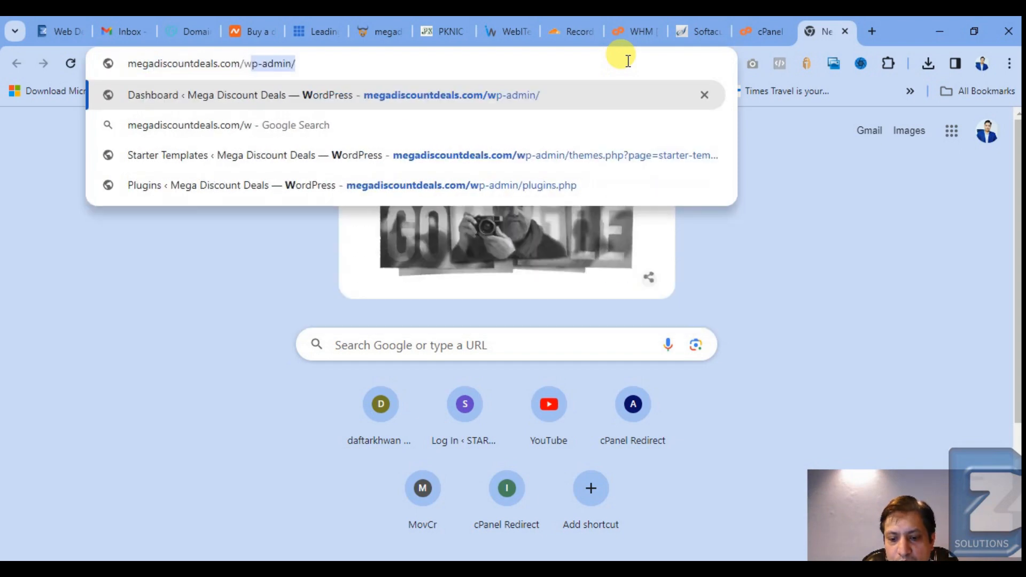
{"action": "key", "text": "BackSpace"}
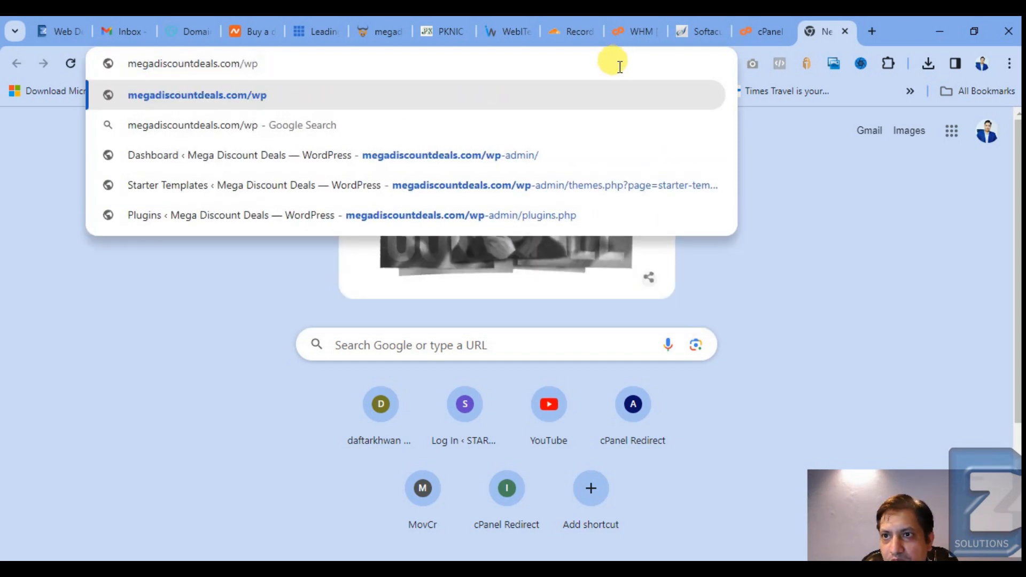
{"action": "key", "text": "Return"}
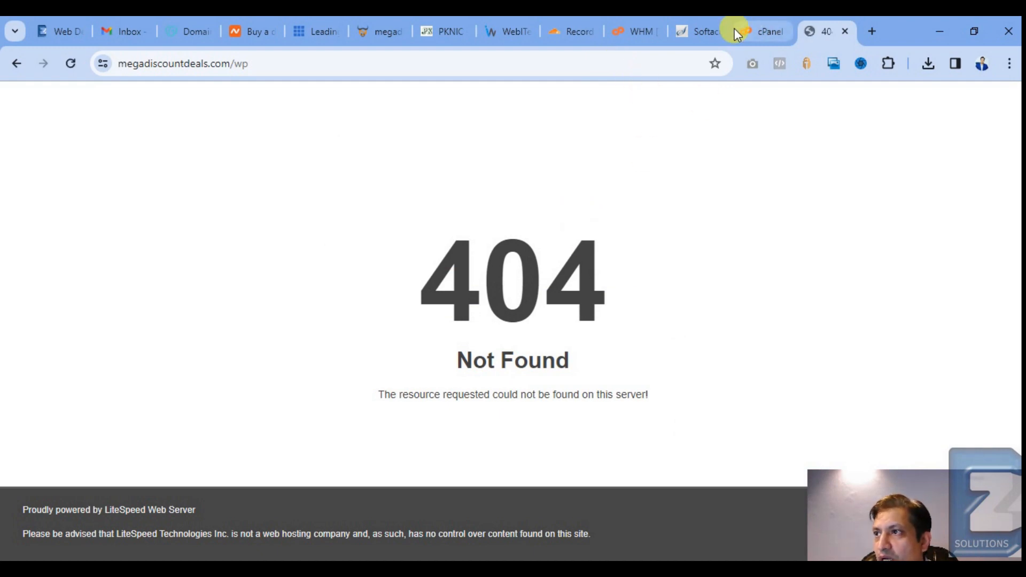
- Back in Softaculous, switch to Quick Install and start the WordPress installation
{"action": "left_click", "coordinate": [765, 20]}
{"action": "left_click", "coordinate": [694, 22]}
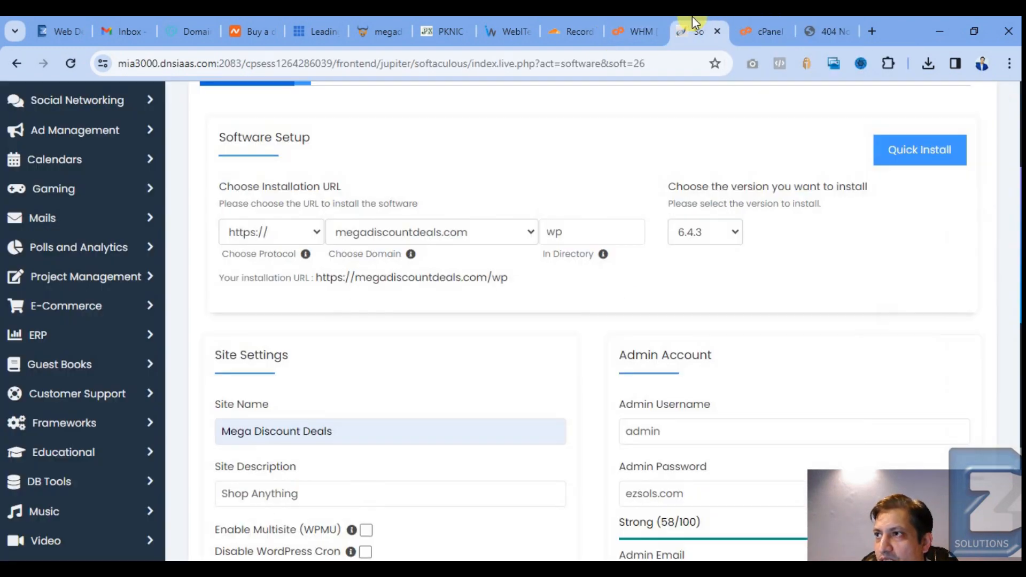
{"action": "scroll", "coordinate": [1016, 331], "scroll_direction": "down", "scroll_amount": 6}
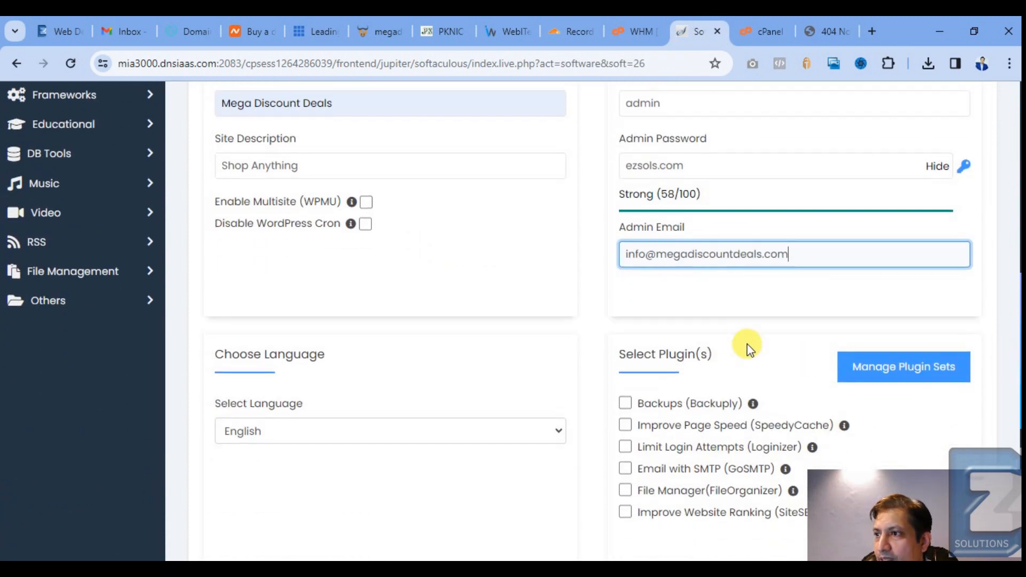
{"action": "scroll", "coordinate": [650, 262], "scroll_direction": "down", "scroll_amount": 2}
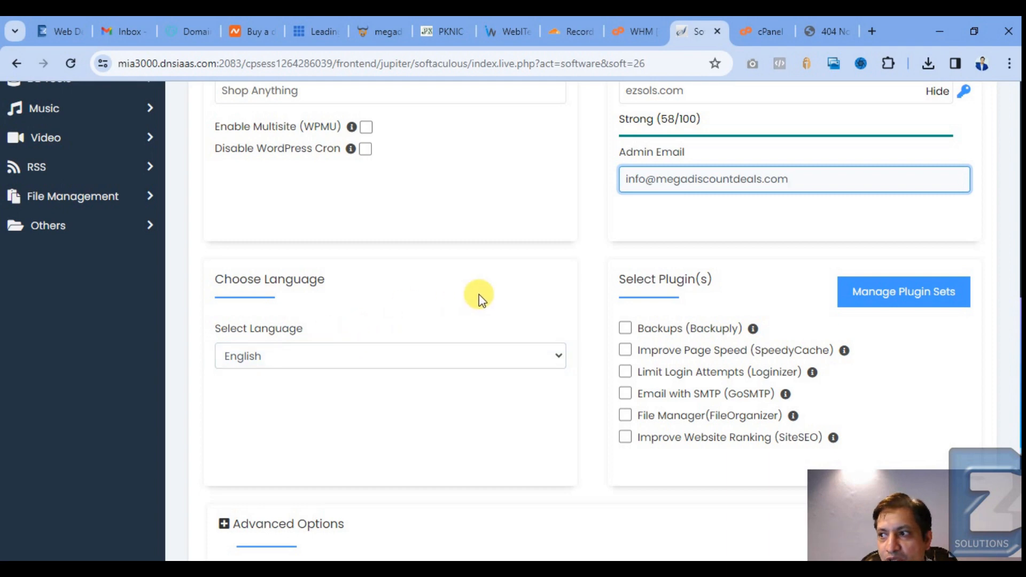
{"action": "scroll", "coordinate": [479, 294], "scroll_direction": "down", "scroll_amount": 4}
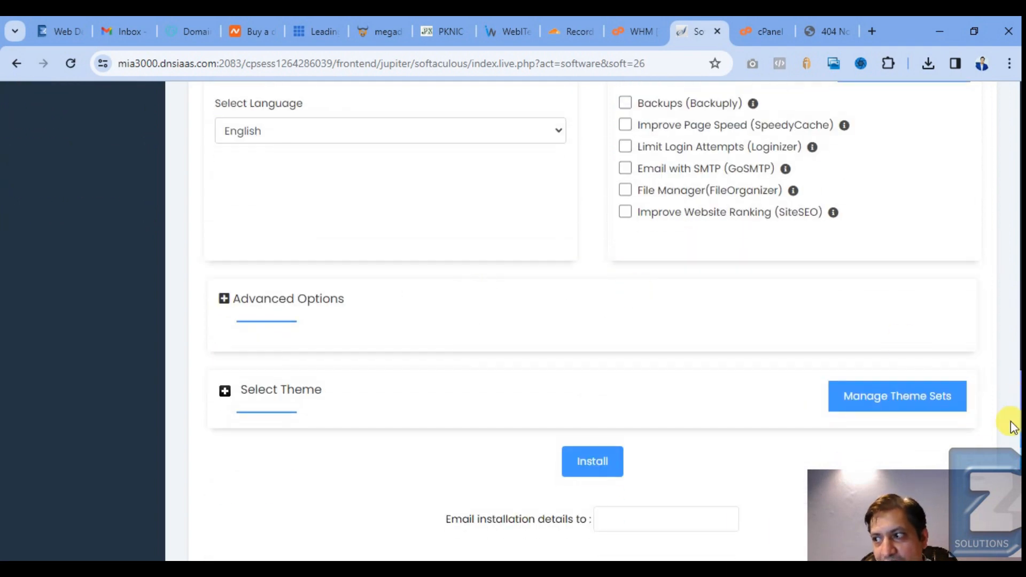
{"action": "scroll", "coordinate": [737, 325], "scroll_direction": "up", "scroll_amount": 4}
{"action": "scroll", "coordinate": [736, 325], "scroll_direction": "up", "scroll_amount": 7}
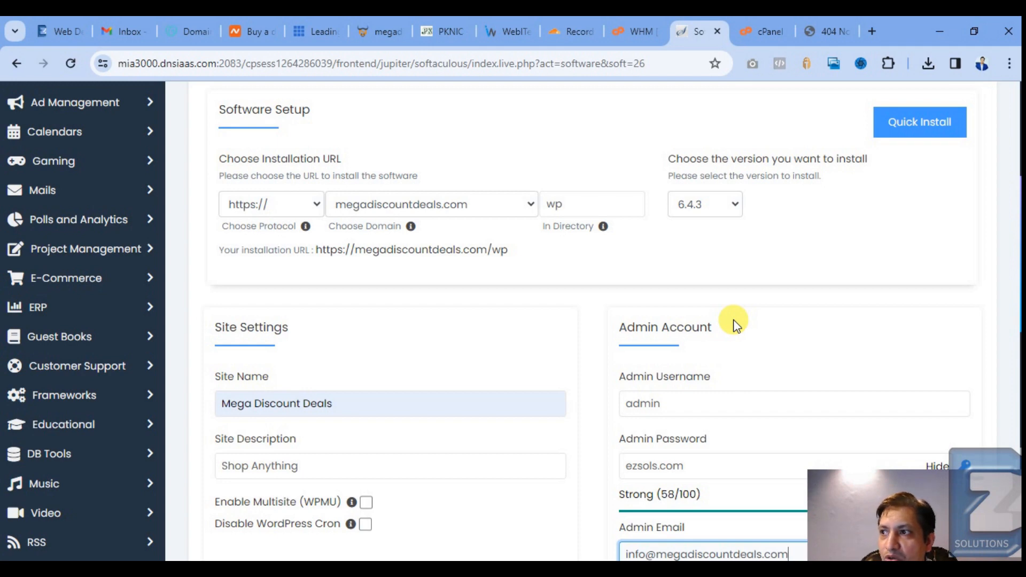
{"action": "scroll", "coordinate": [737, 325], "scroll_direction": "up", "scroll_amount": 5}
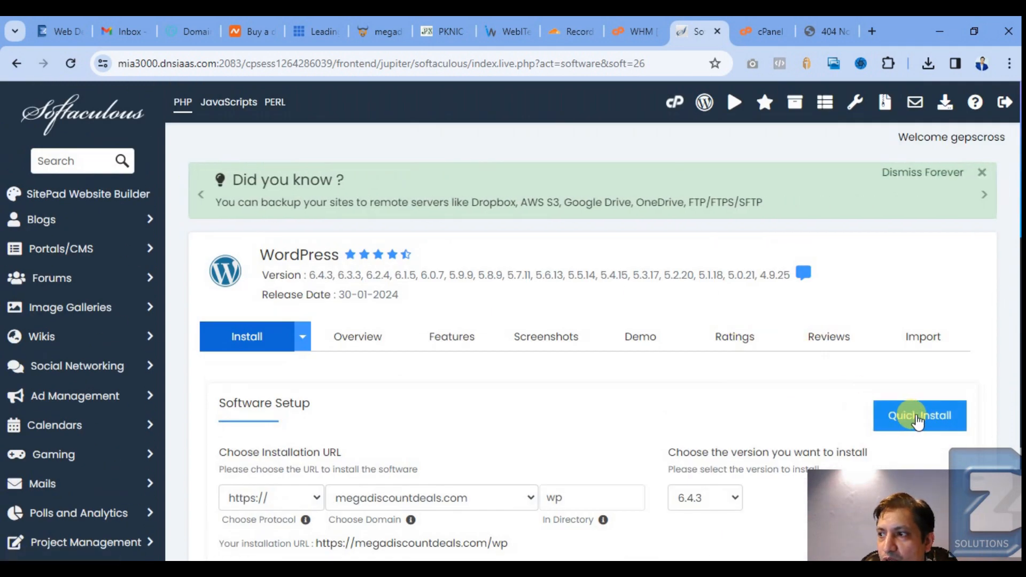
{"action": "left_click", "coordinate": [922, 422]}
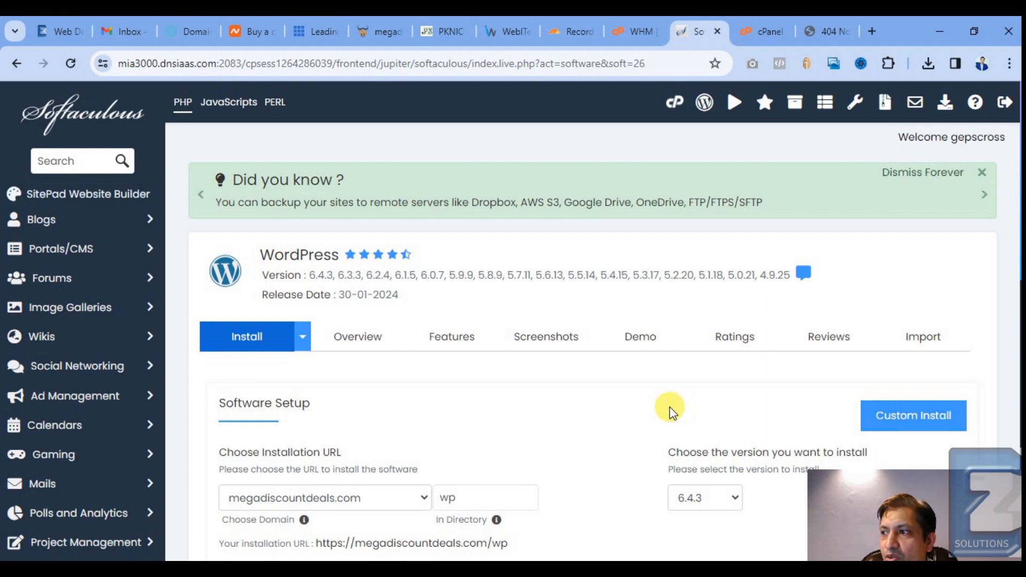
{"action": "scroll", "coordinate": [669, 409], "scroll_direction": "down", "scroll_amount": 15}
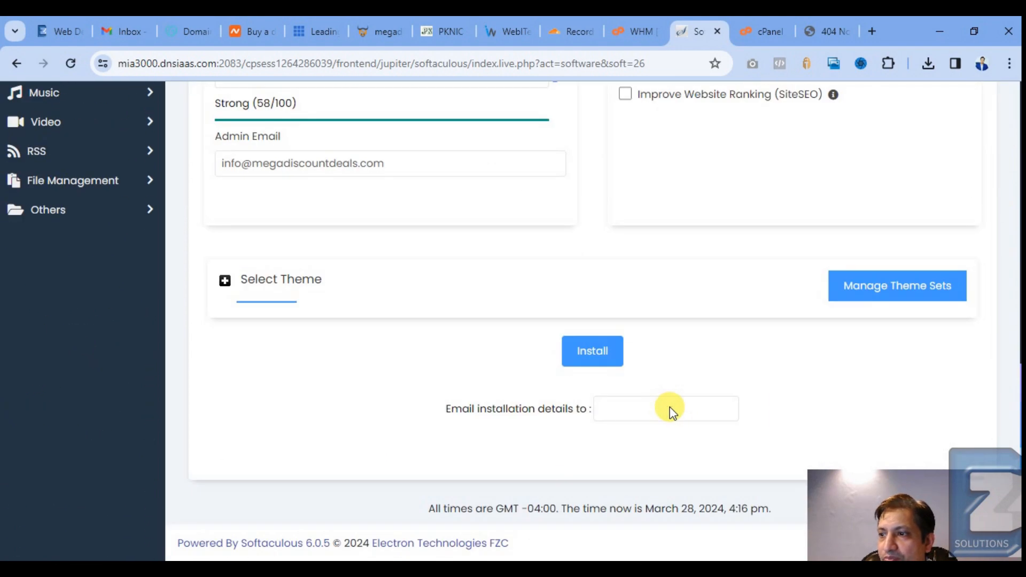
{"action": "left_click", "coordinate": [607, 355]}
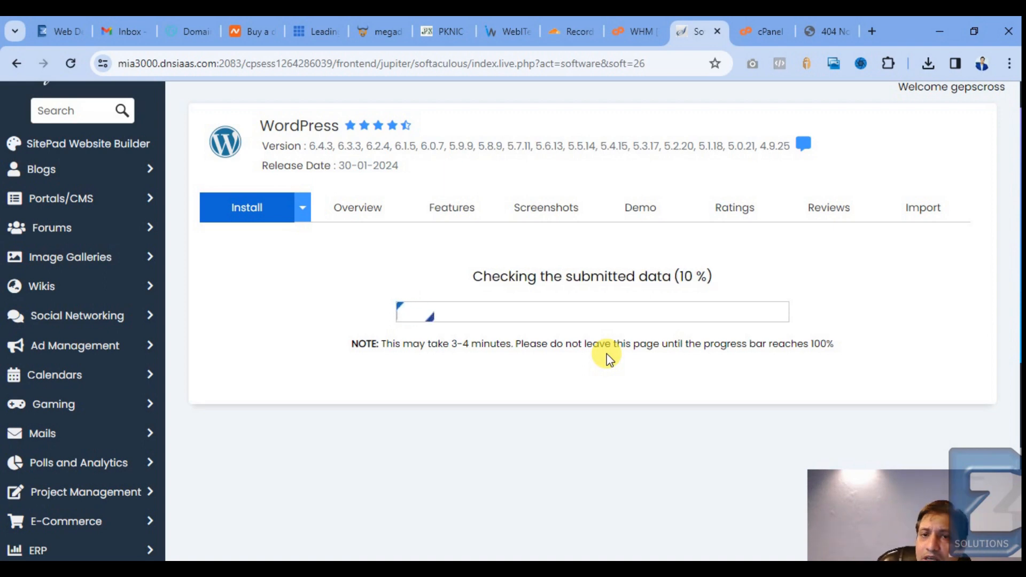
- Wait for the successful install message, then open the new site at megadiscountdeals.com/wp
{"action": "left_click", "coordinate": [828, 31]}
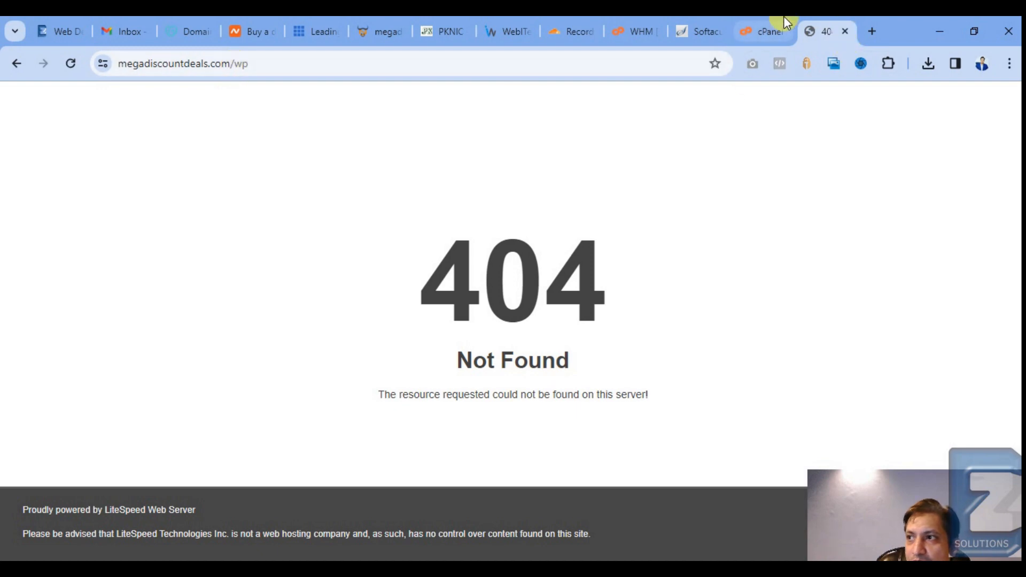
{"action": "left_click", "coordinate": [708, 19]}
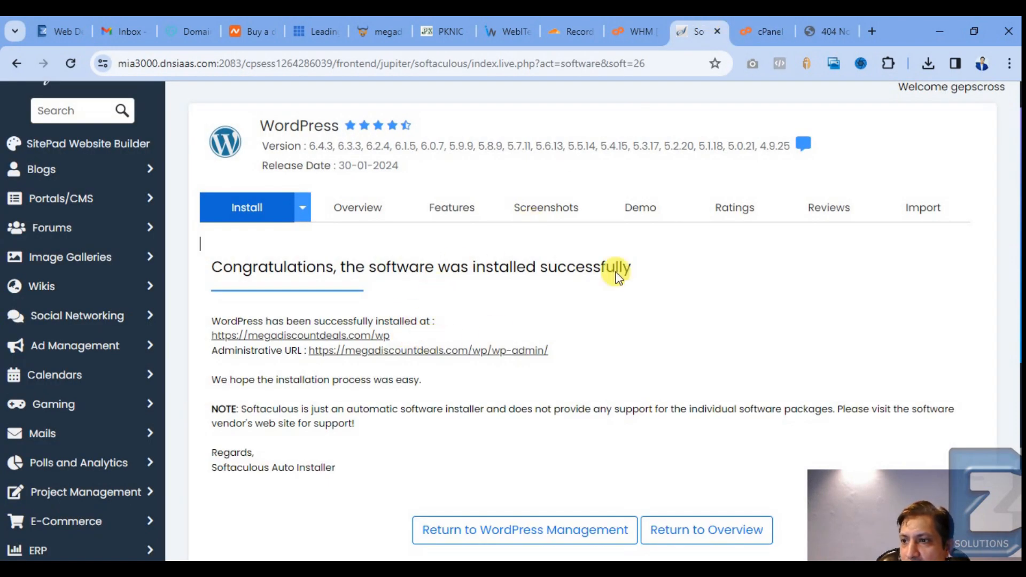
{"action": "left_click", "coordinate": [394, 335]}
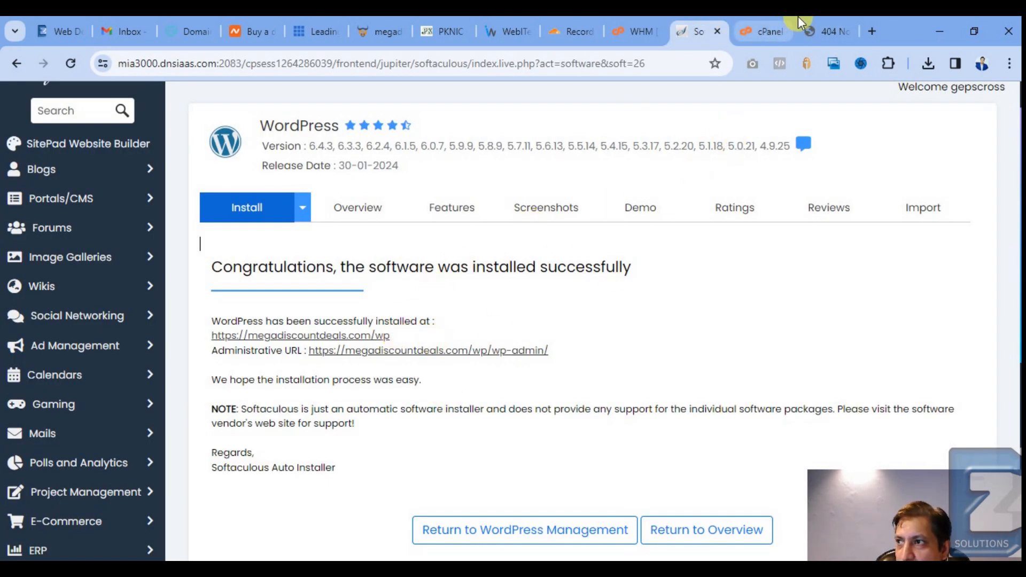
{"action": "left_click", "coordinate": [681, 66]}
- Reload megadiscountdeals.com/wp, scroll through the Mega Discount Deals homepage, and reveal its full URL
{"action": "key", "text": "Return"}
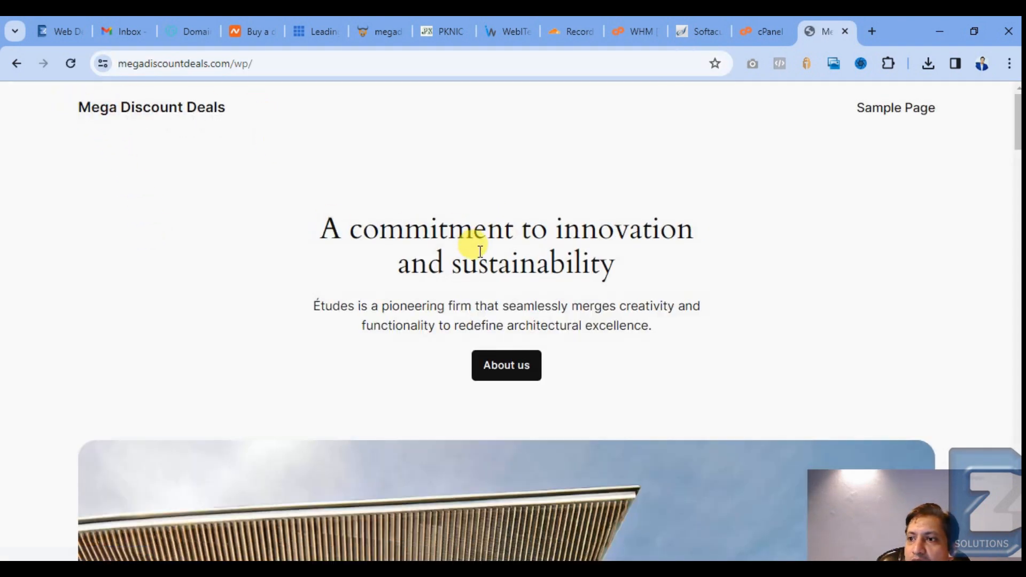
{"action": "scroll", "coordinate": [473, 241], "scroll_direction": "down", "scroll_amount": 1}
{"action": "scroll", "coordinate": [699, 257], "scroll_direction": "down", "scroll_amount": 20}
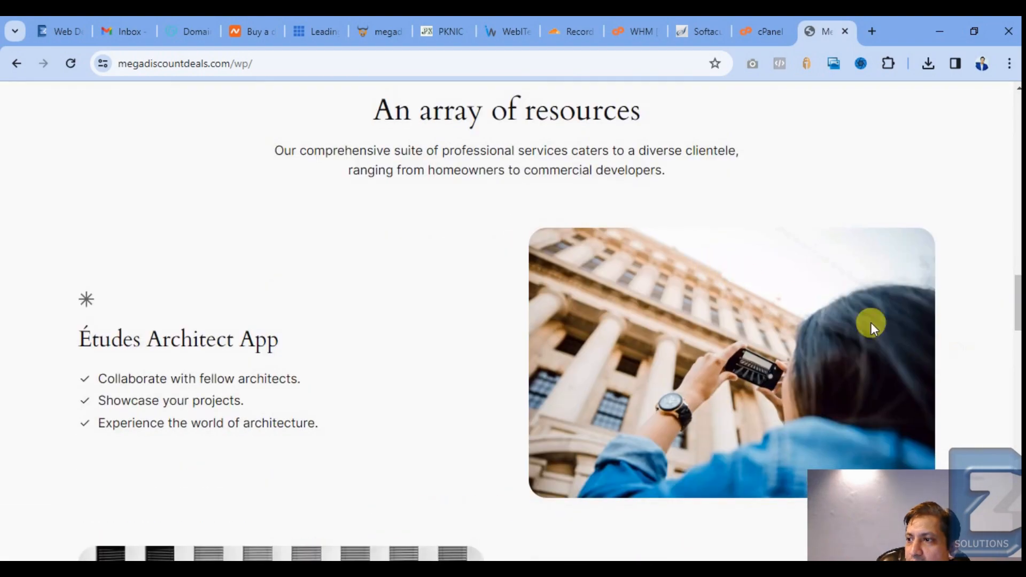
{"action": "left_click_drag", "start_coordinate": [1015, 310], "coordinate": [1016, 101]}
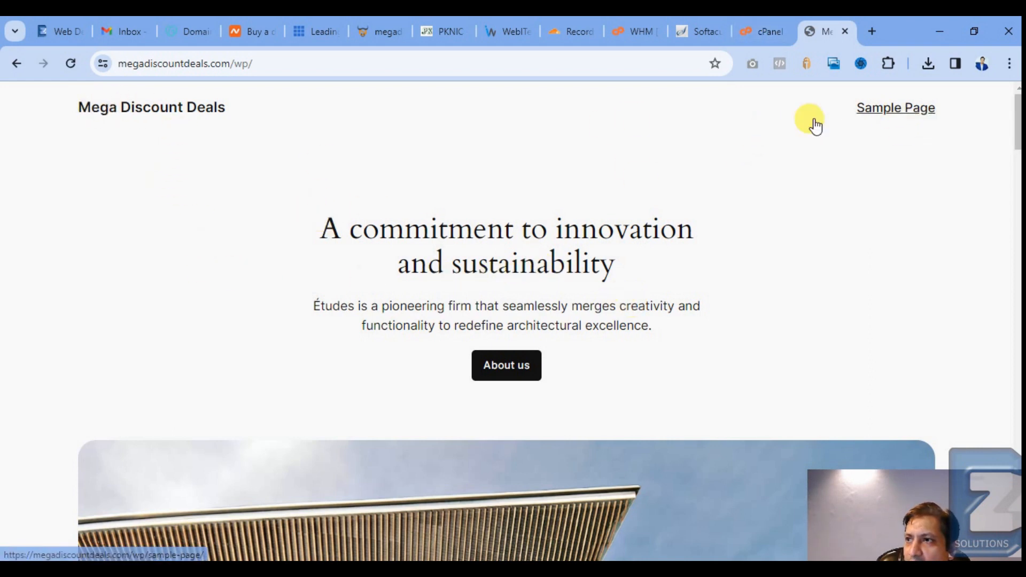
{"action": "left_click", "coordinate": [238, 63]}
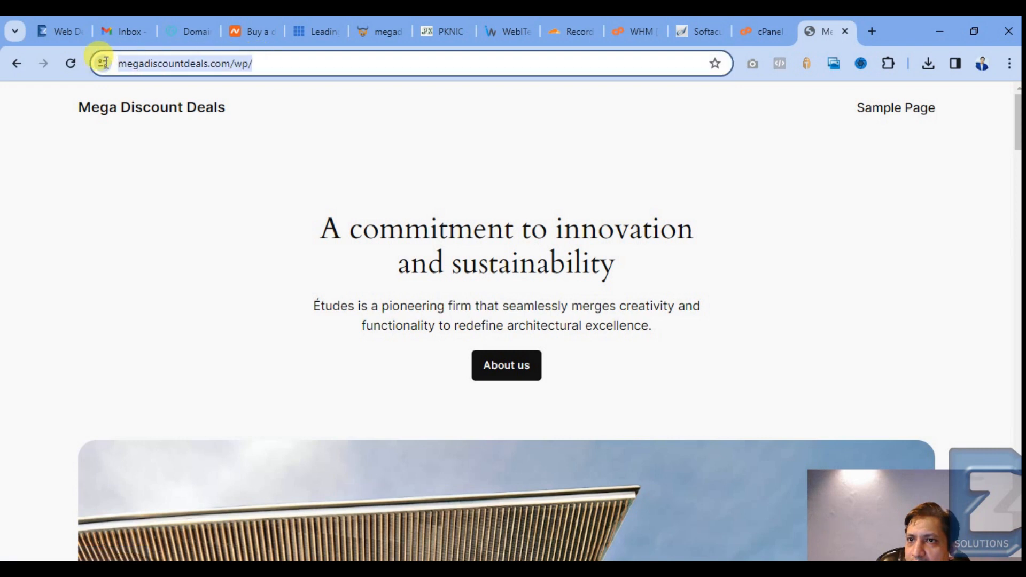
{"action": "left_click", "coordinate": [342, 64]}
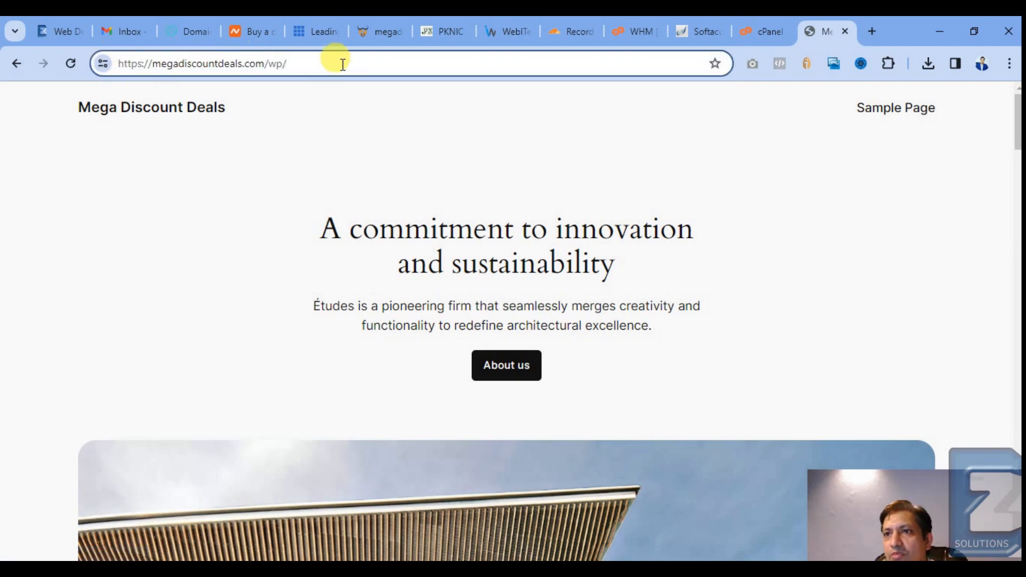
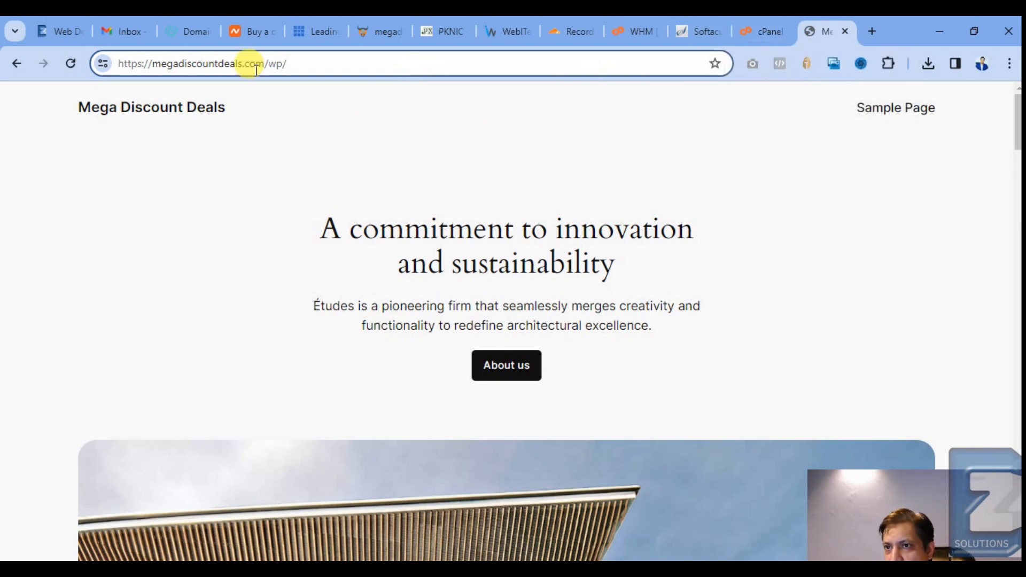
- Correct the address to megadiscountdeals.com/wp/wp-admin to reach the WordPress login page
{"action": "key", "text": "BackSpace"}
{"action": "type", "text": "-ad"}
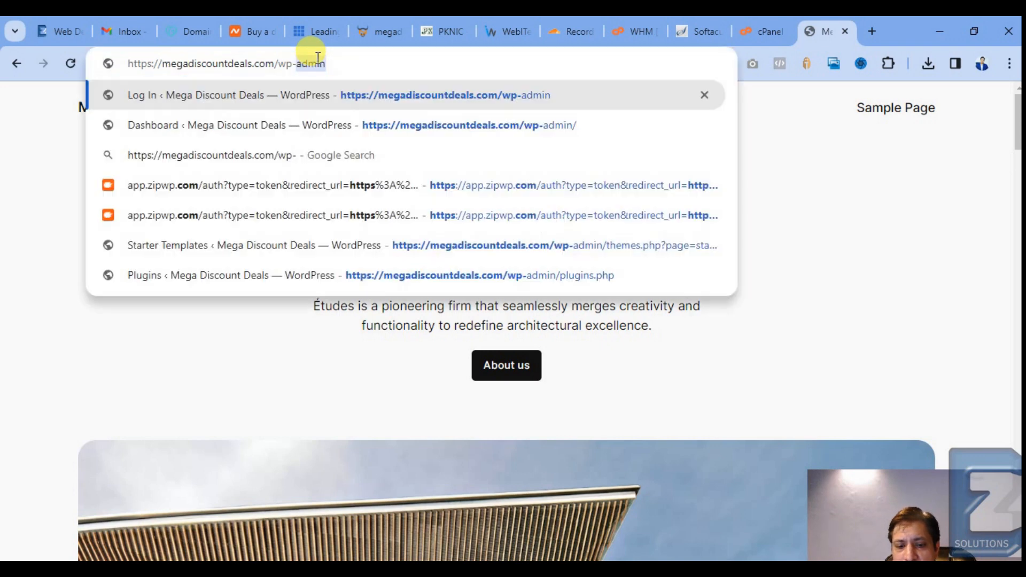
{"action": "type", "text": "min"}
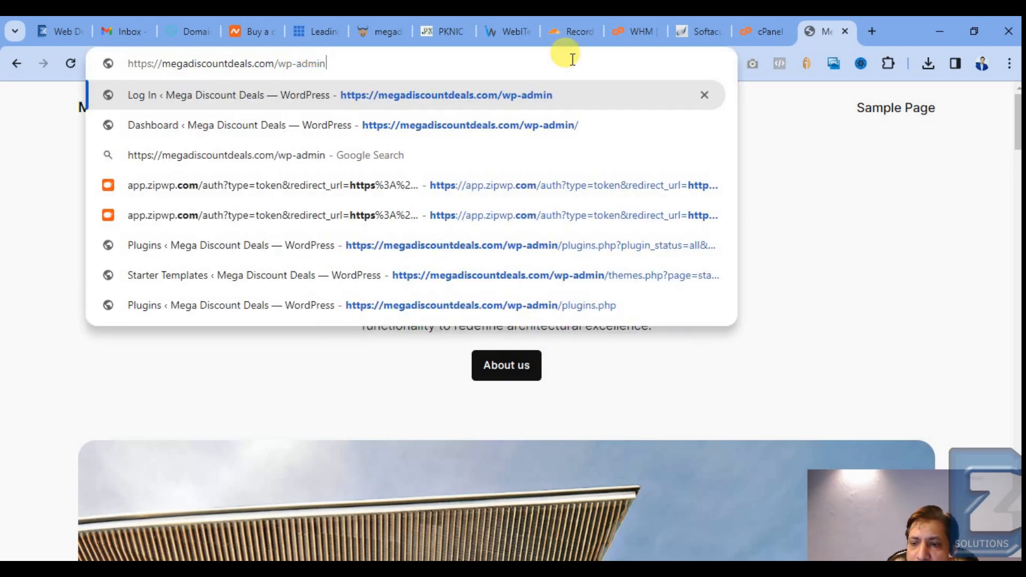
{"action": "key", "text": "Return"}
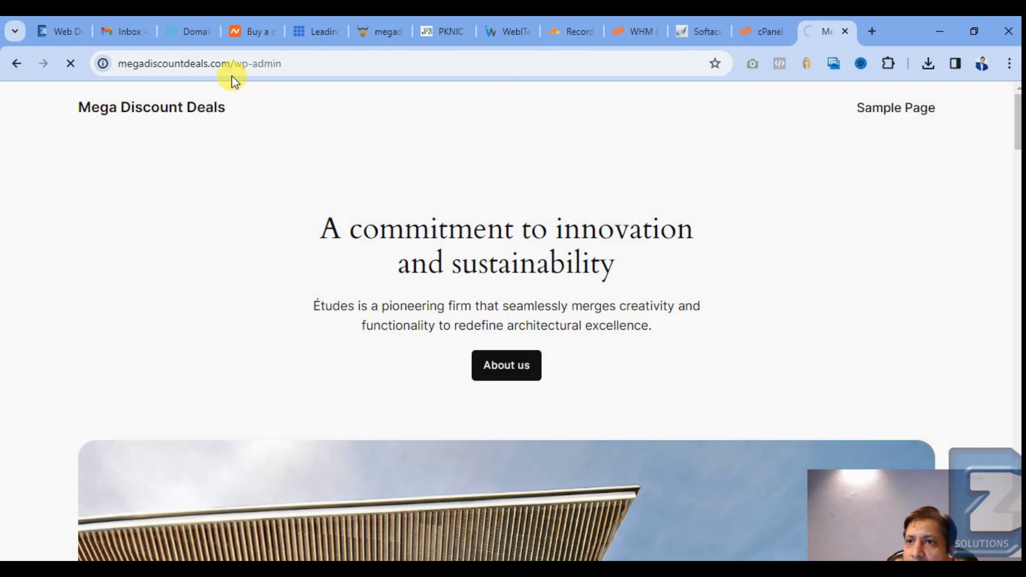
{"action": "left_click", "coordinate": [248, 68]}
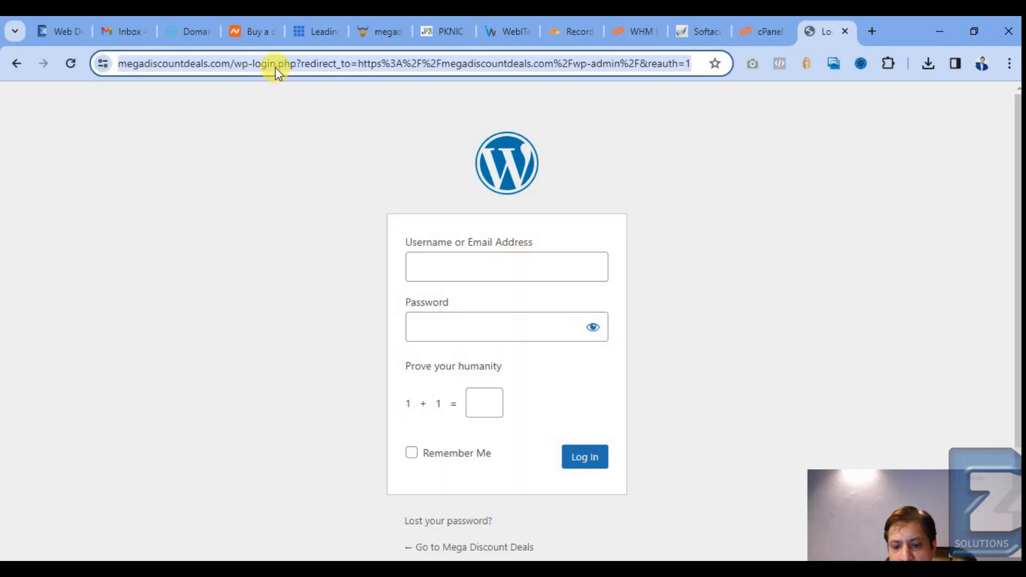
{"action": "type", "text": "megadiscountdeals.com/wp-wp-admin"}
{"action": "left_click", "coordinate": [261, 67]}
{"action": "key", "text": "BackSpace"}
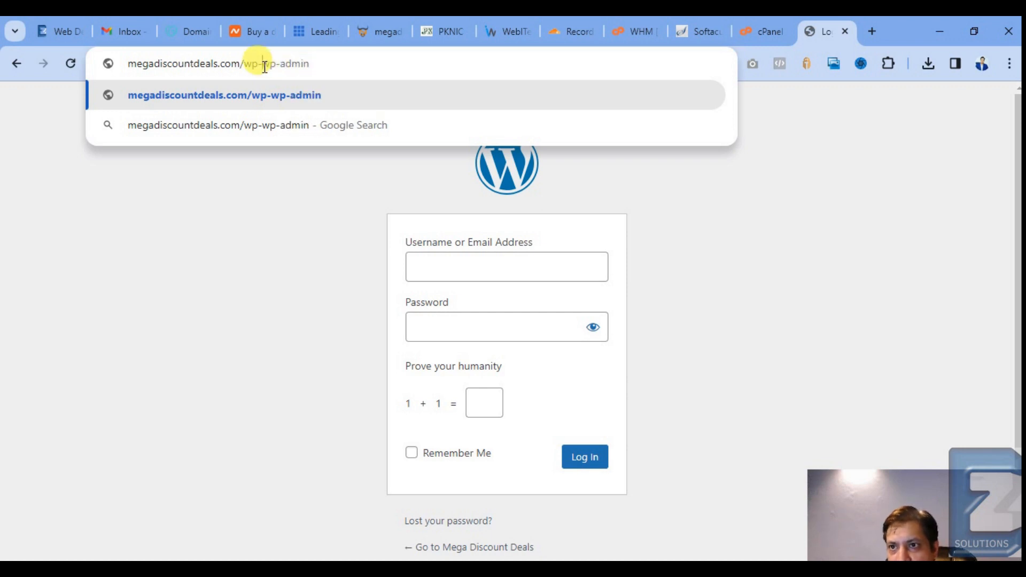
{"action": "type", "text": "/"}
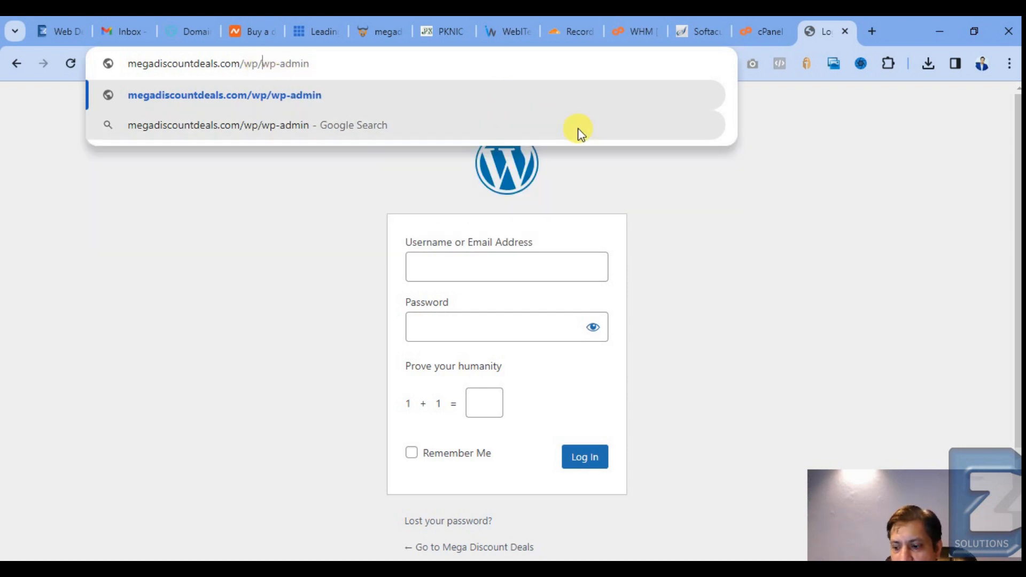
{"action": "key", "text": "Return"}
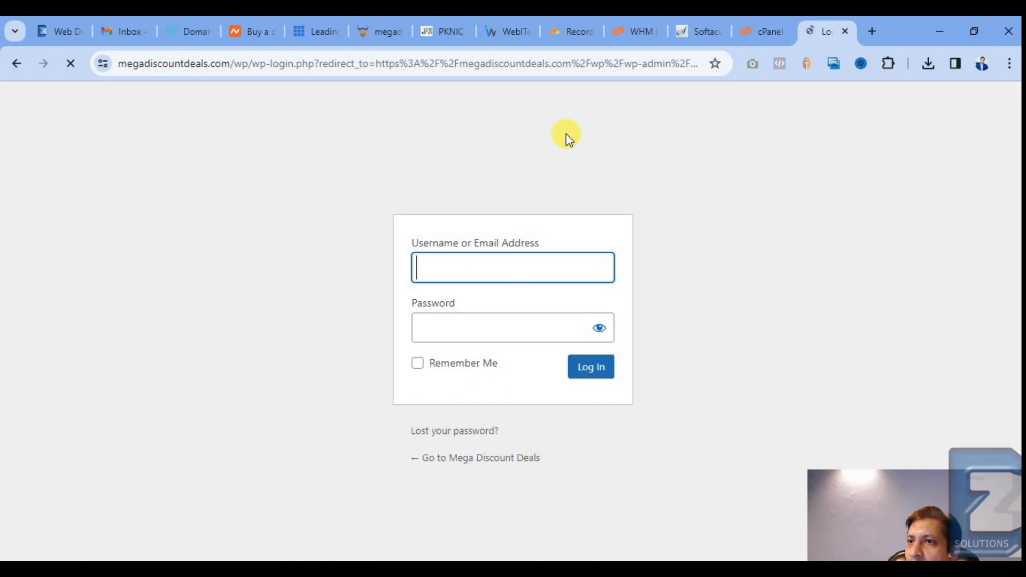
- Sign in with the username admin and the account password
{"action": "left_click", "coordinate": [451, 272]}
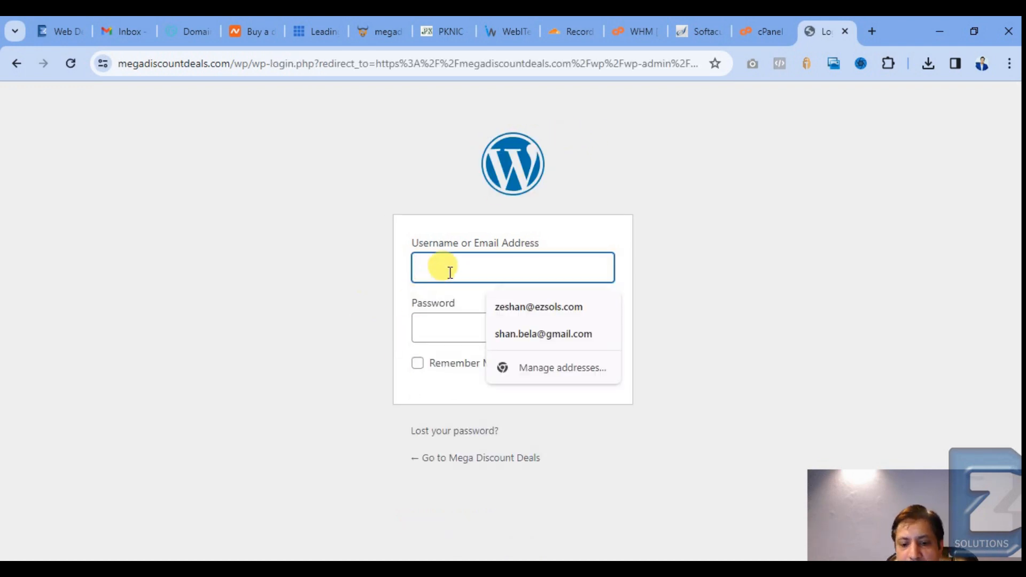
{"action": "type", "text": "admion"}
{"action": "key", "text": "BackSpace"}
{"action": "key", "text": "BackSpace"}
{"action": "type", "text": "n"}
{"action": "key", "text": "Tab"}
{"action": "type", "text": "**********"}
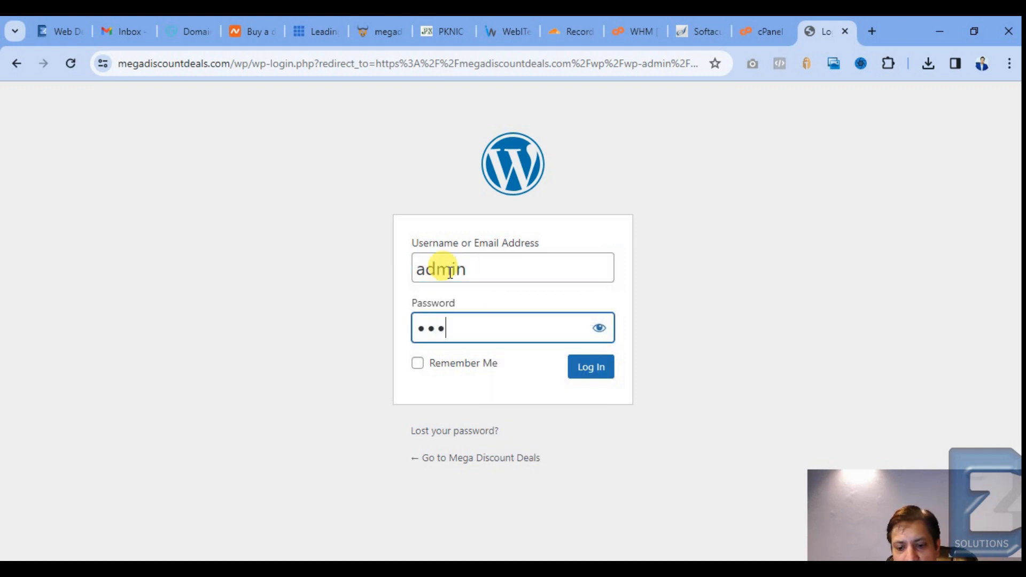
{"action": "key", "text": "Return"}
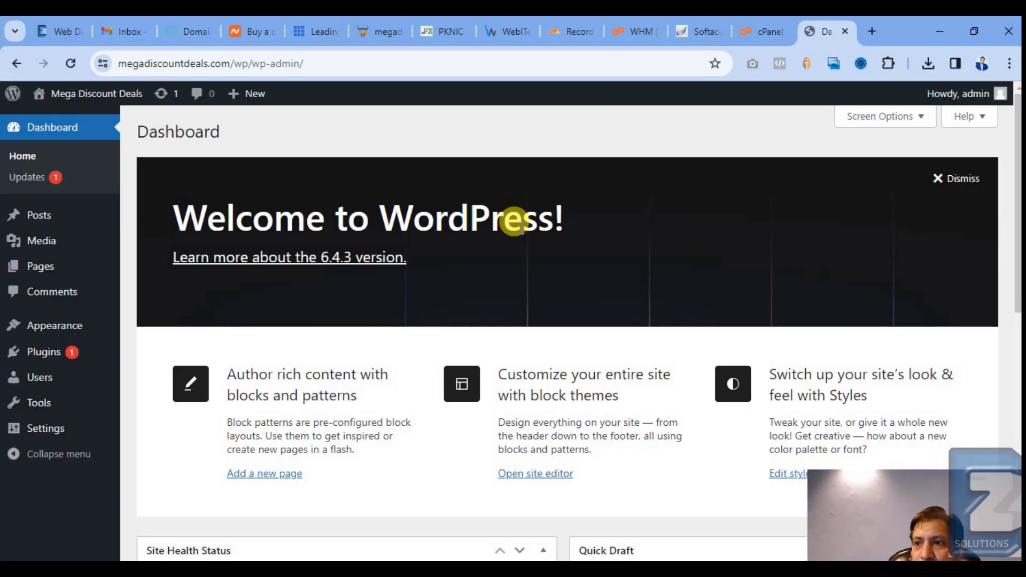
- Dismiss the welcome panel, update Akismet Anti-spam to 5.3.2, and return to the Softaculous tab
{"action": "left_click", "coordinate": [957, 179]}
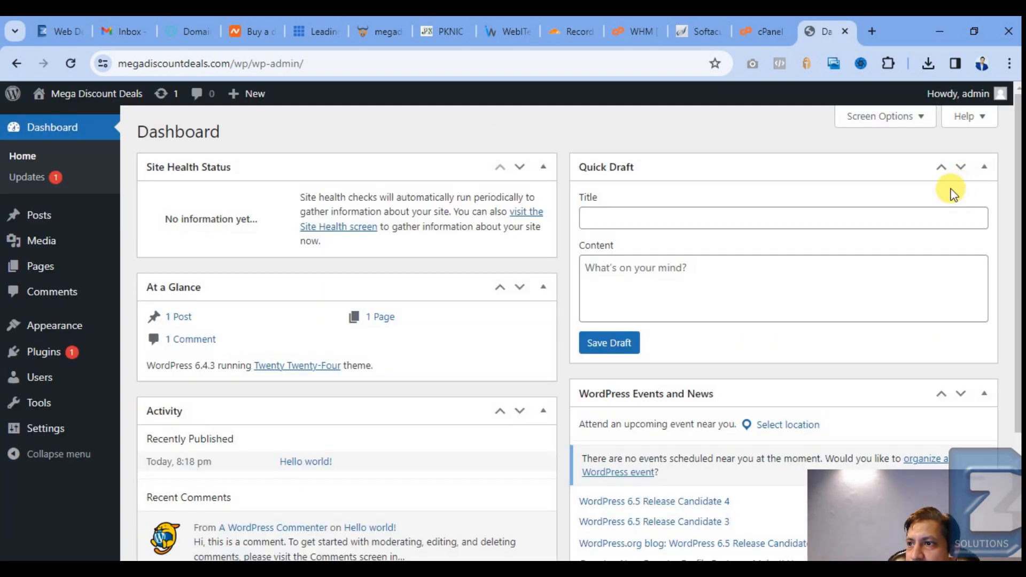
{"action": "left_click", "coordinate": [41, 178]}
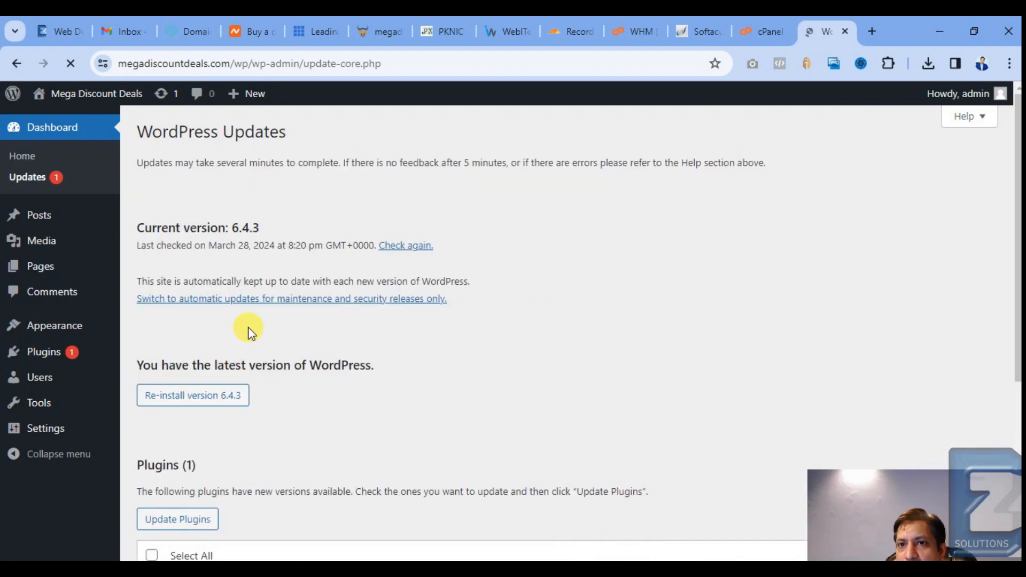
{"action": "scroll", "coordinate": [262, 331], "scroll_direction": "down", "scroll_amount": 5}
{"action": "left_click", "coordinate": [152, 273]}
{"action": "left_click", "coordinate": [177, 239]}
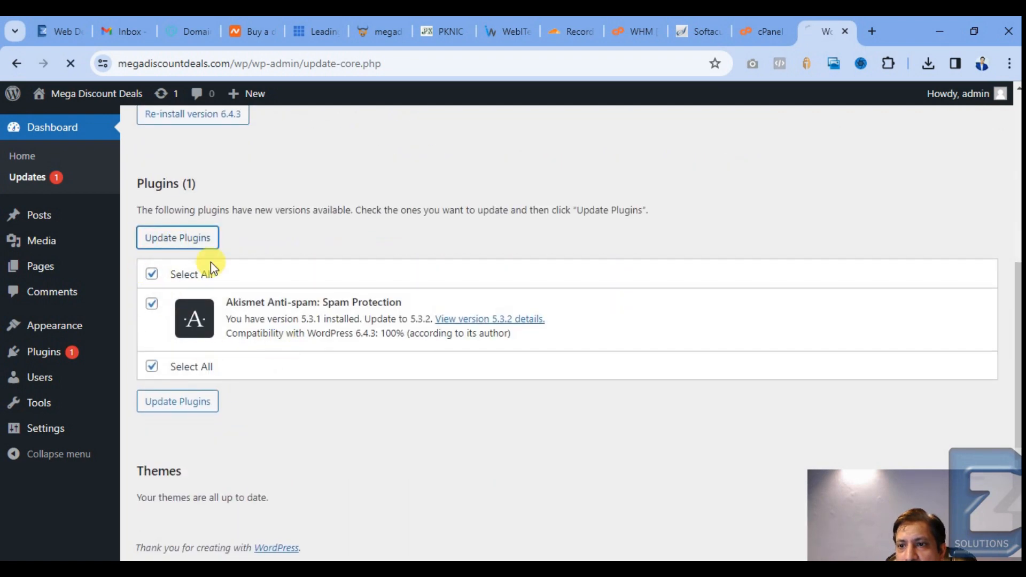
{"action": "mouse_move", "coordinate": [79, 324]}
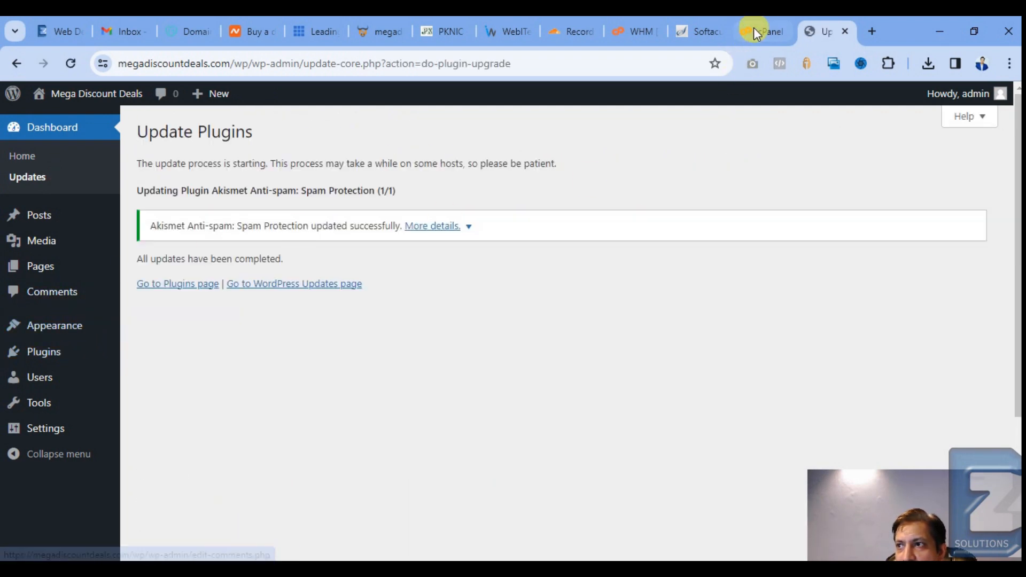
{"action": "left_click", "coordinate": [700, 22]}
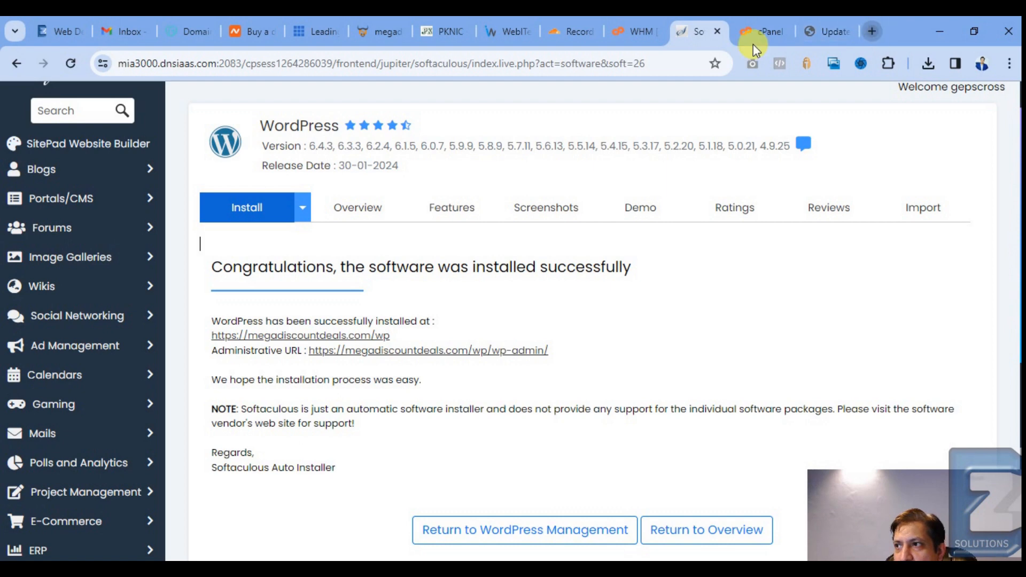
- Load megadiscountdeals.com/wp in a new tab to view the site's front page
{"action": "left_click", "coordinate": [872, 31]}
{"action": "left_click", "coordinate": [532, 62]}
{"action": "type", "text": "megha"}
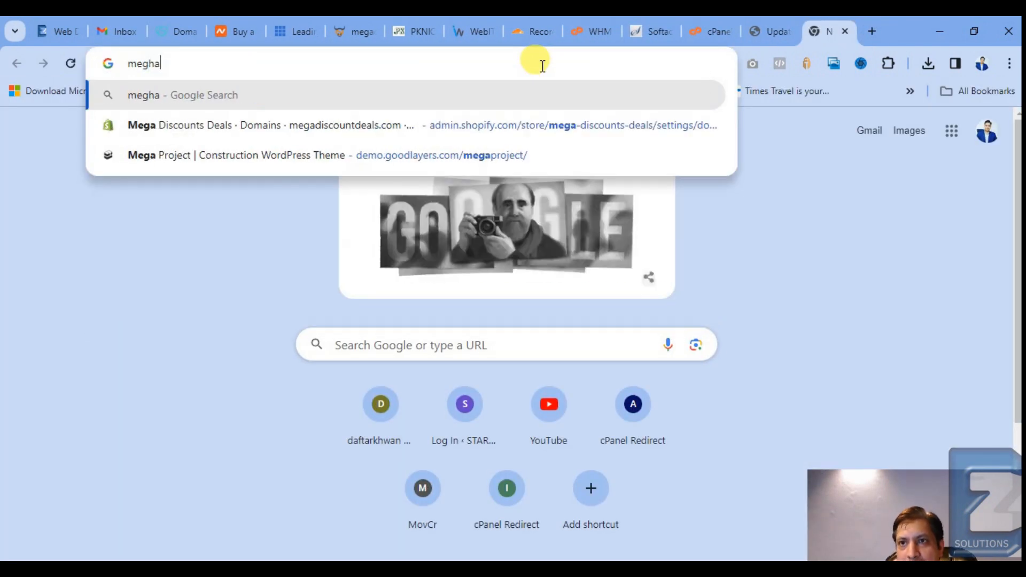
{"action": "key", "text": "BackSpace"}
{"action": "type", "text": "a"}
{"action": "key", "text": "Down"}
{"action": "key", "text": "Up"}
{"action": "key", "text": "Right"}
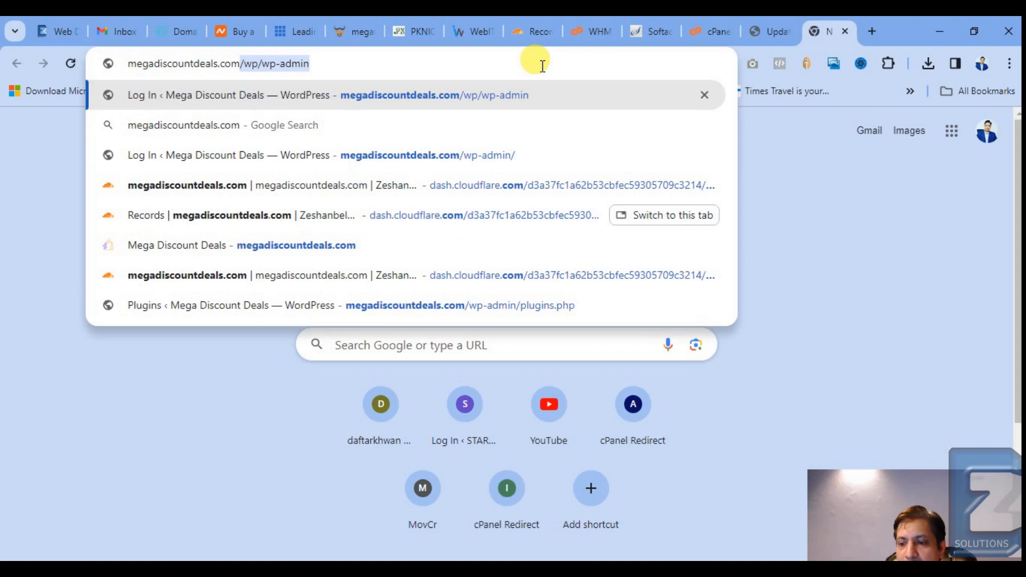
{"action": "key", "text": "Right"}
{"action": "key", "text": "BackSpace"}
{"action": "key", "text": "BackSpace"}
{"action": "key", "text": "BackSpace"}
{"action": "key", "text": "BackSpace"}
{"action": "key", "text": "BackSpace"}
{"action": "key", "text": "BackSpace"}
{"action": "key", "text": "BackSpace"}
{"action": "key", "text": "BackSpace"}
{"action": "key", "text": "BackSpace"}
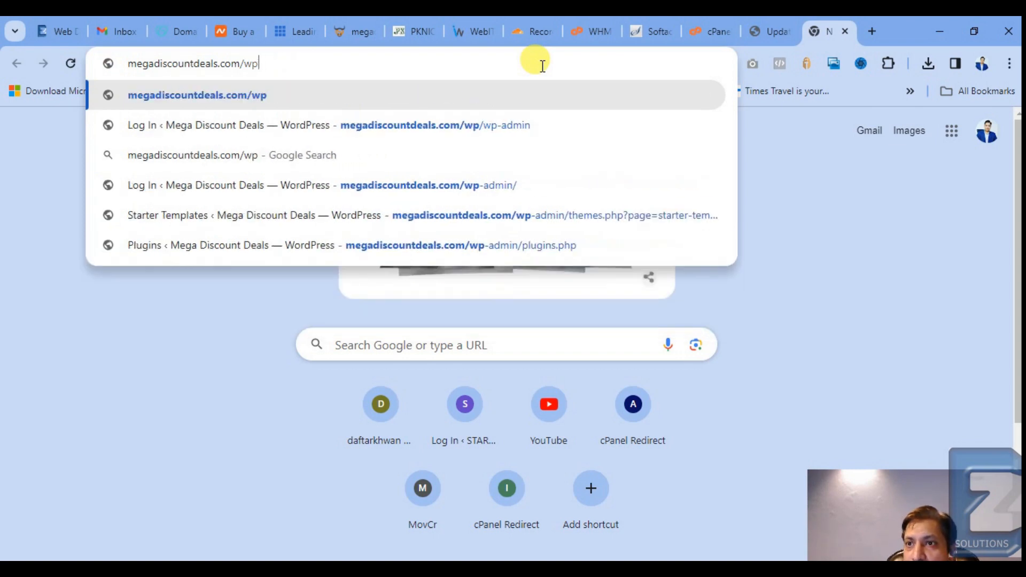
{"action": "key", "text": "Return"}
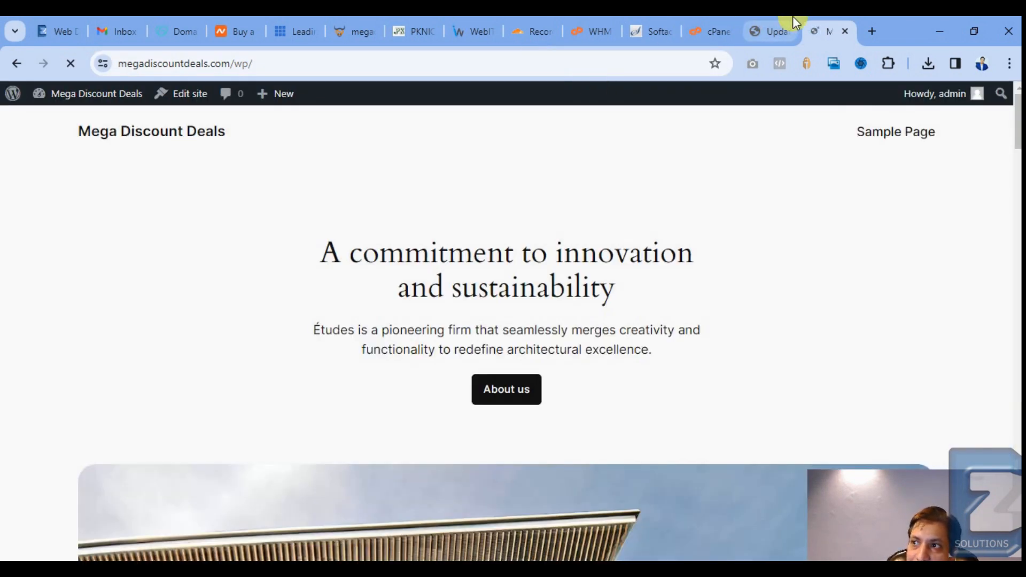
- Back in the admin, go to Appearance > Themes to list installed themes
{"action": "left_click", "coordinate": [761, 24]}
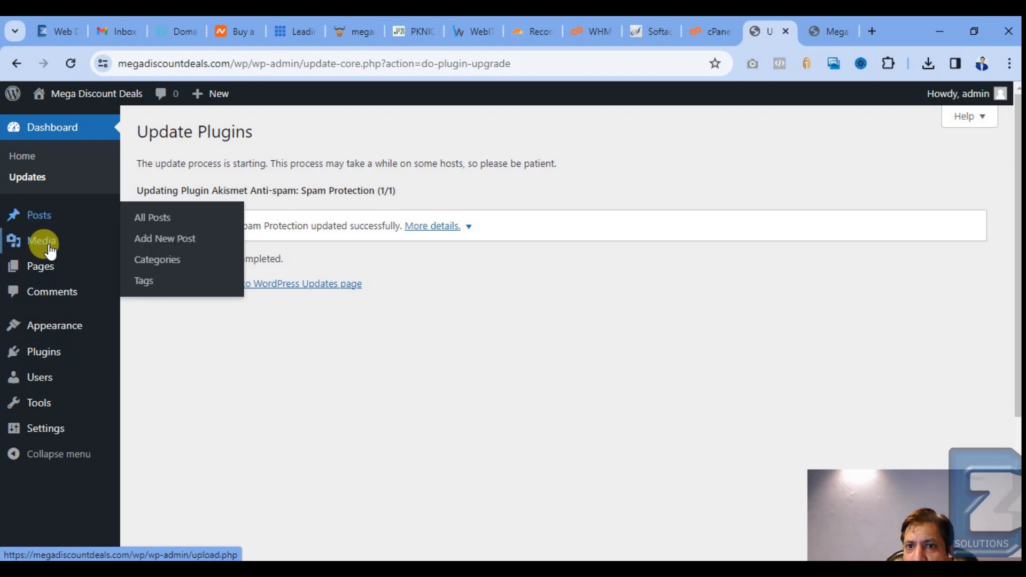
{"action": "mouse_move", "coordinate": [51, 252]}
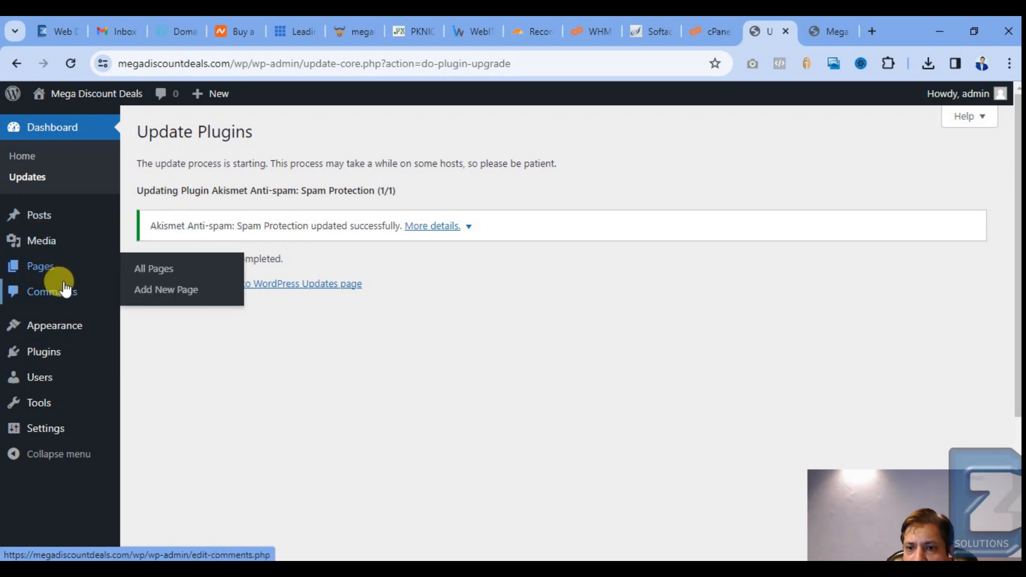
{"action": "mouse_move", "coordinate": [73, 330]}
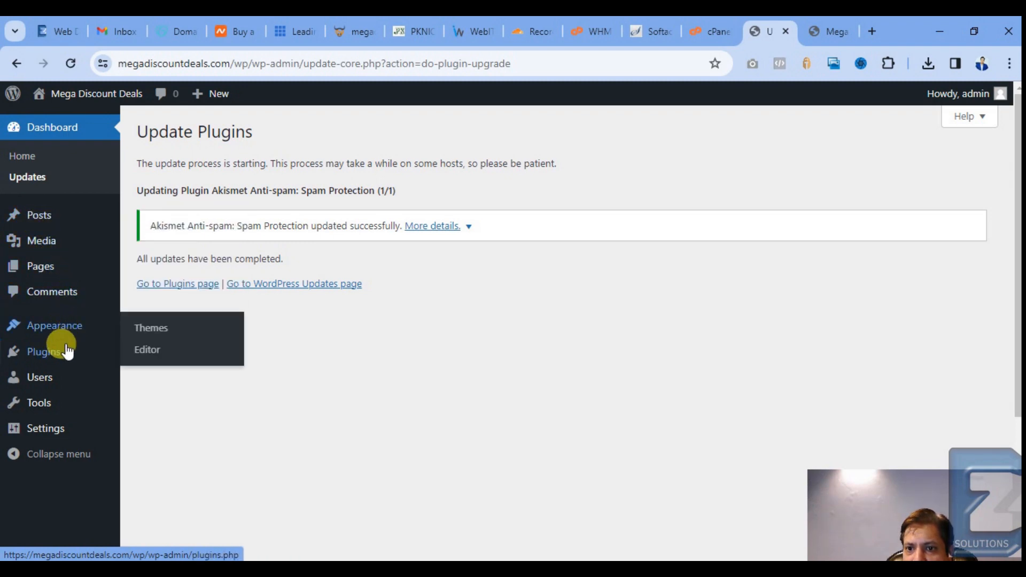
{"action": "mouse_move", "coordinate": [60, 357]}
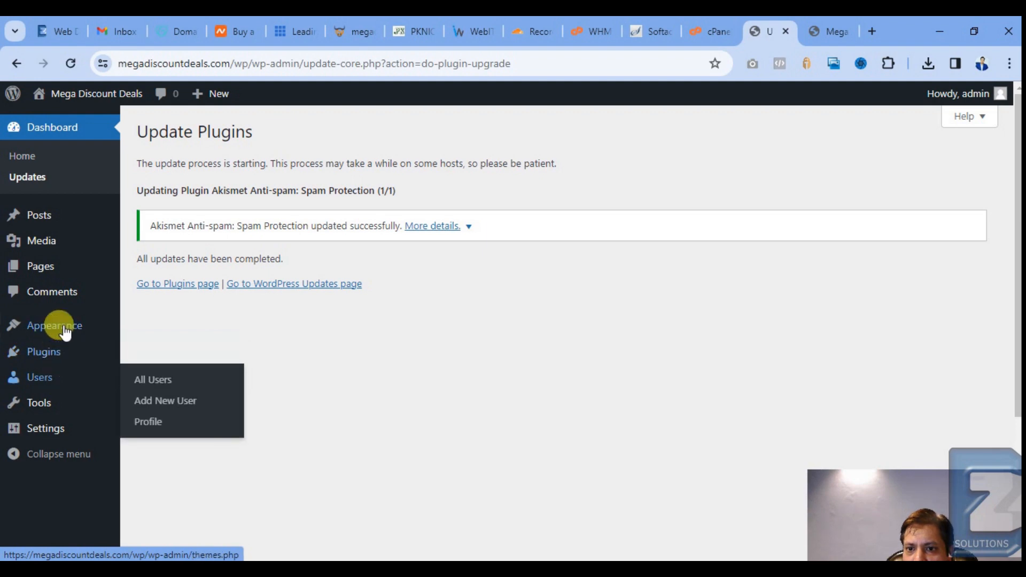
{"action": "left_click", "coordinate": [177, 330]}
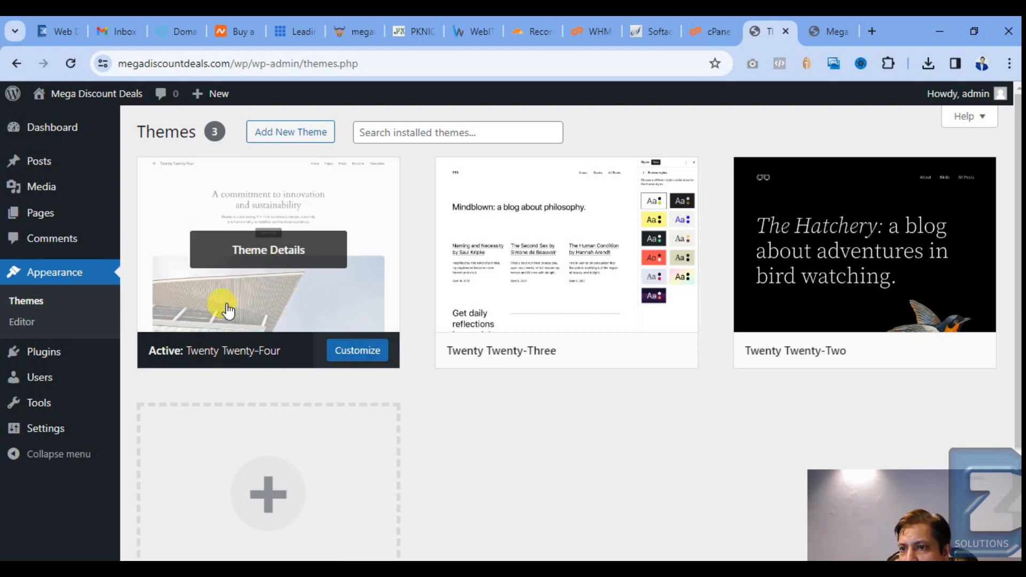
- Review the front page's default Twenty Twenty-Four design, then return to the Themes admin page
{"action": "left_click", "coordinate": [844, 24]}
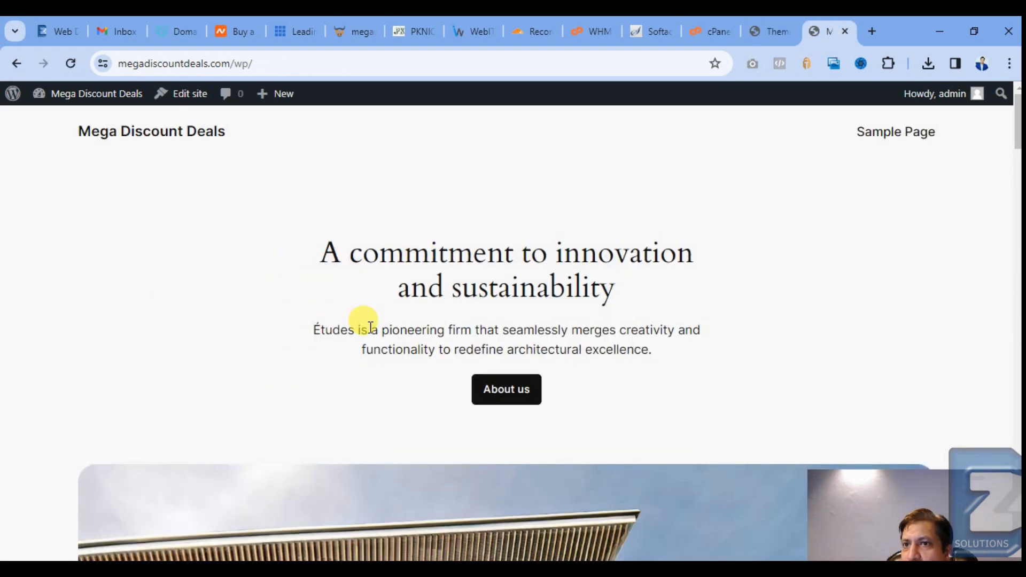
{"action": "left_click_drag", "start_coordinate": [64, 132], "coordinate": [254, 135]}
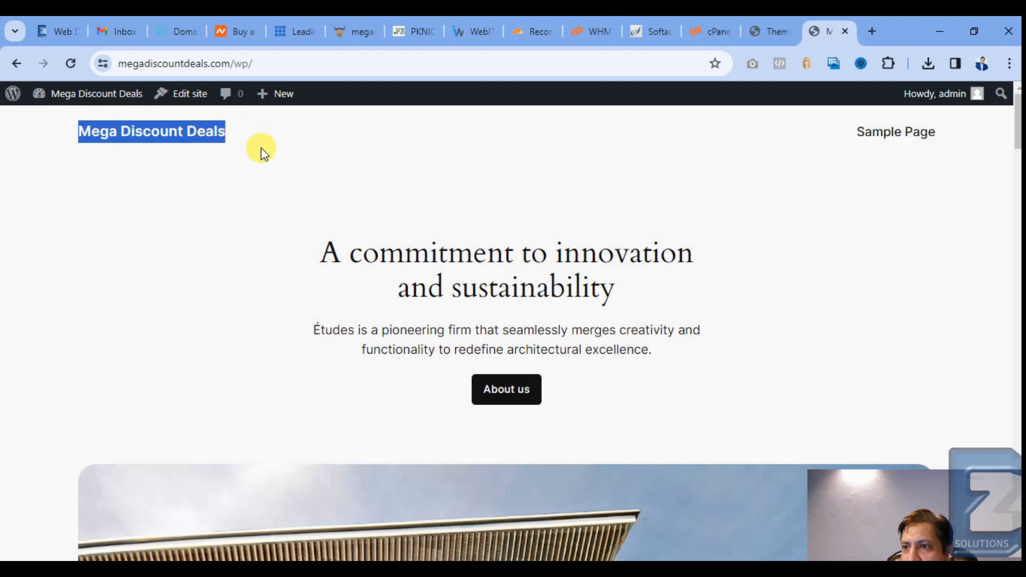
{"action": "left_click_drag", "start_coordinate": [322, 250], "coordinate": [672, 358]}
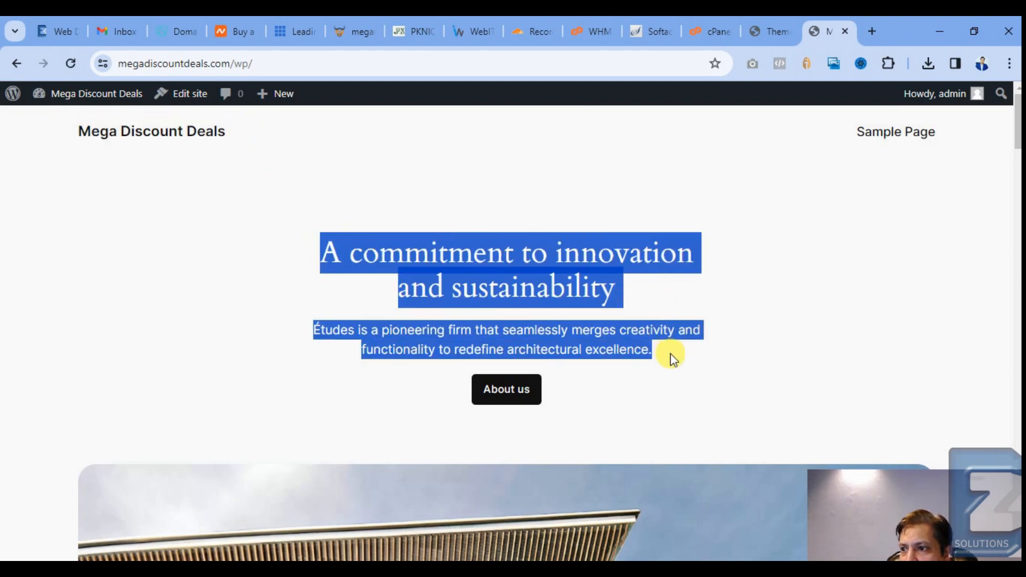
{"action": "scroll", "coordinate": [1018, 128], "scroll_direction": "down", "scroll_amount": 10}
{"action": "scroll", "coordinate": [903, 185], "scroll_direction": "up", "scroll_amount": 10}
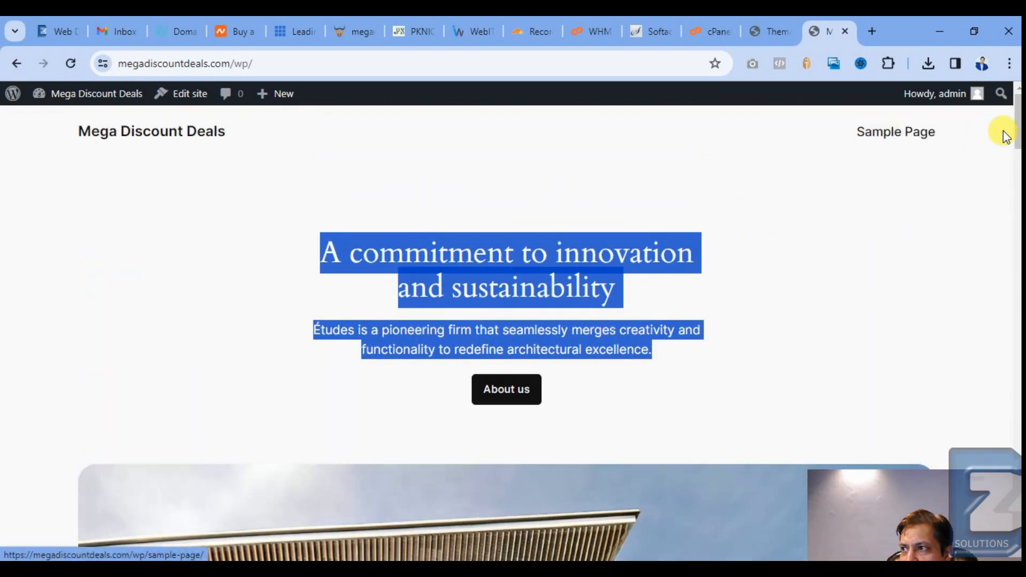
{"action": "left_click_drag", "start_coordinate": [1010, 137], "coordinate": [1016, 115]}
{"action": "left_click", "coordinate": [490, 389]}
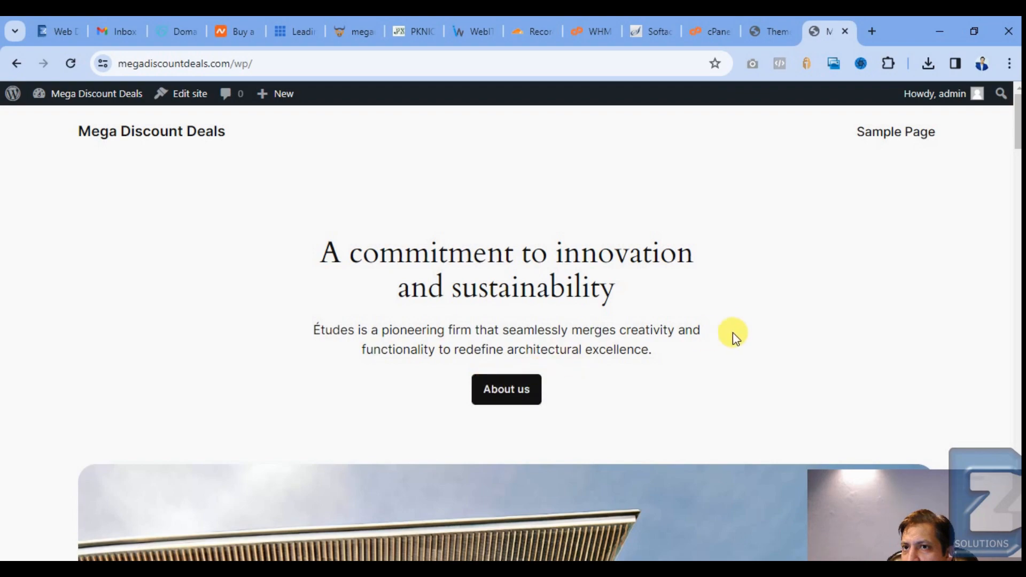
{"action": "left_click_drag", "start_coordinate": [1016, 190], "coordinate": [1017, 112]}
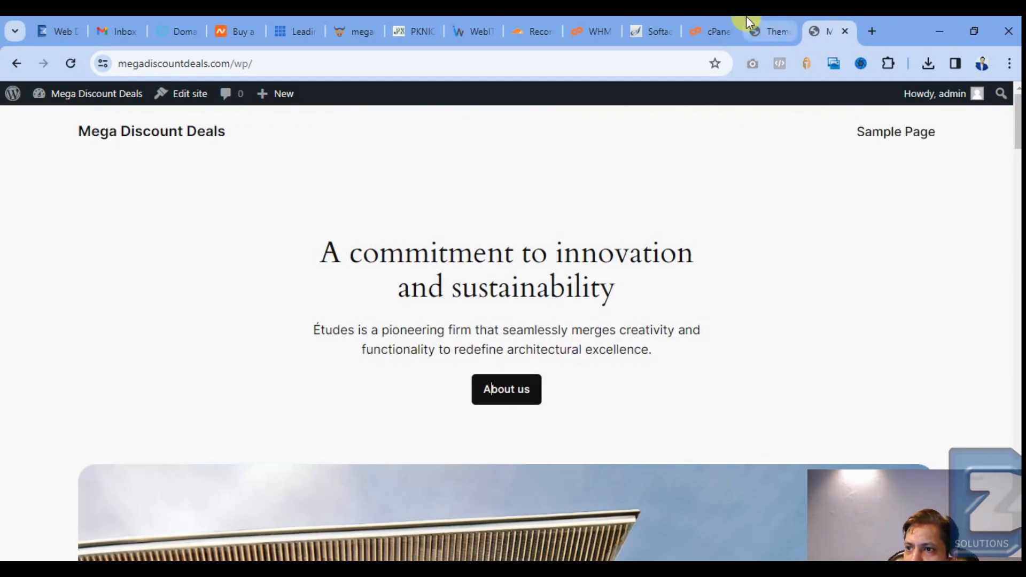
{"action": "left_click", "coordinate": [762, 21]}
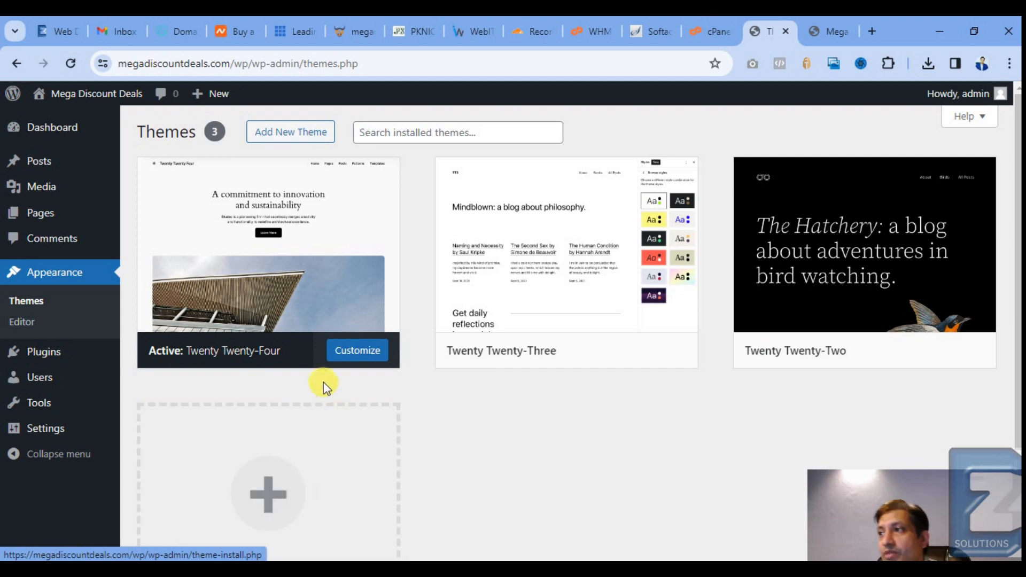
- Go to themeforest.net in a new tab and open the eCommerce > WooCommerce category
{"action": "left_click", "coordinate": [873, 30]}
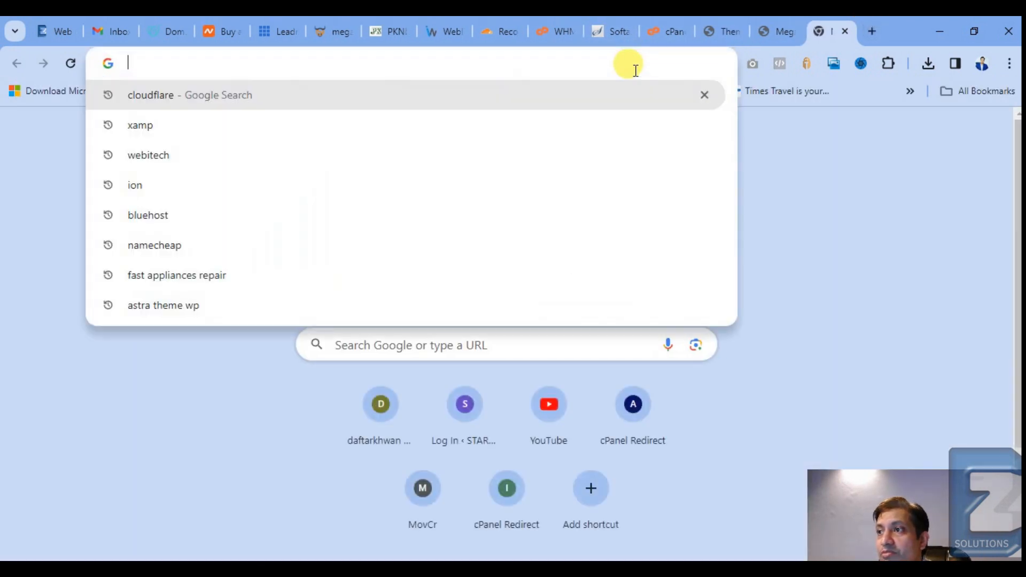
{"action": "type", "text": "themeforest.net"}
{"action": "key", "text": "Return"}
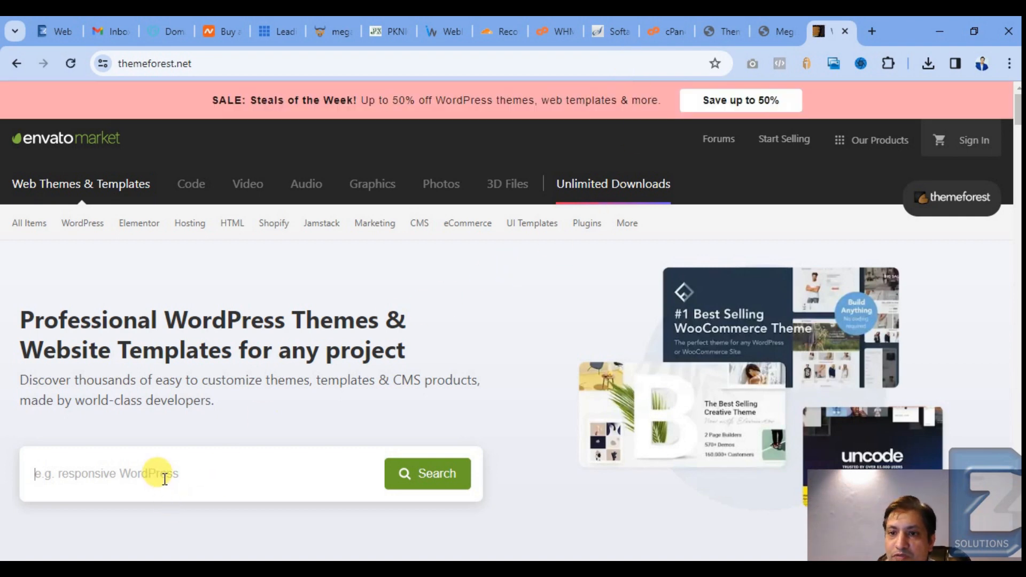
{"action": "mouse_move", "coordinate": [459, 233]}
{"action": "left_click", "coordinate": [450, 275]}
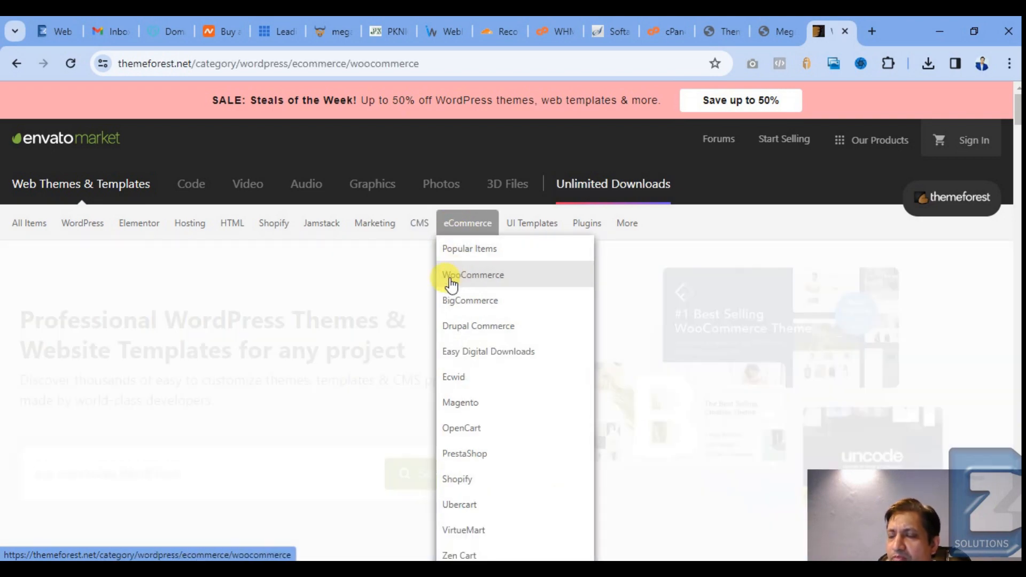
- Scroll through the WooCommerce theme listings to find the Porto theme
{"action": "scroll", "coordinate": [450, 277], "scroll_direction": "down", "scroll_amount": 3}
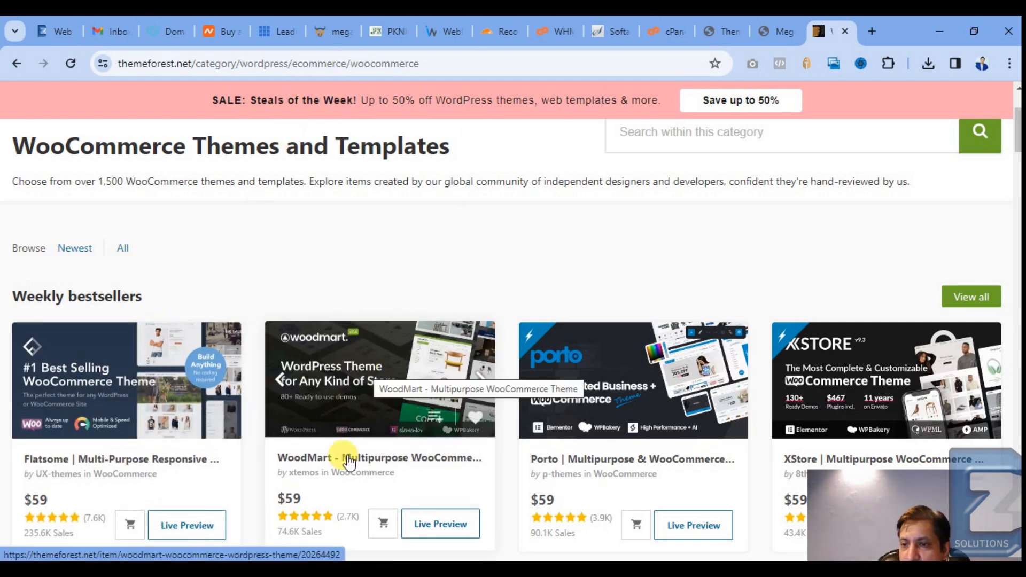
{"action": "scroll", "coordinate": [615, 403], "scroll_direction": "down", "scroll_amount": 2}
{"action": "scroll", "coordinate": [615, 405], "scroll_direction": "down", "scroll_amount": 1}
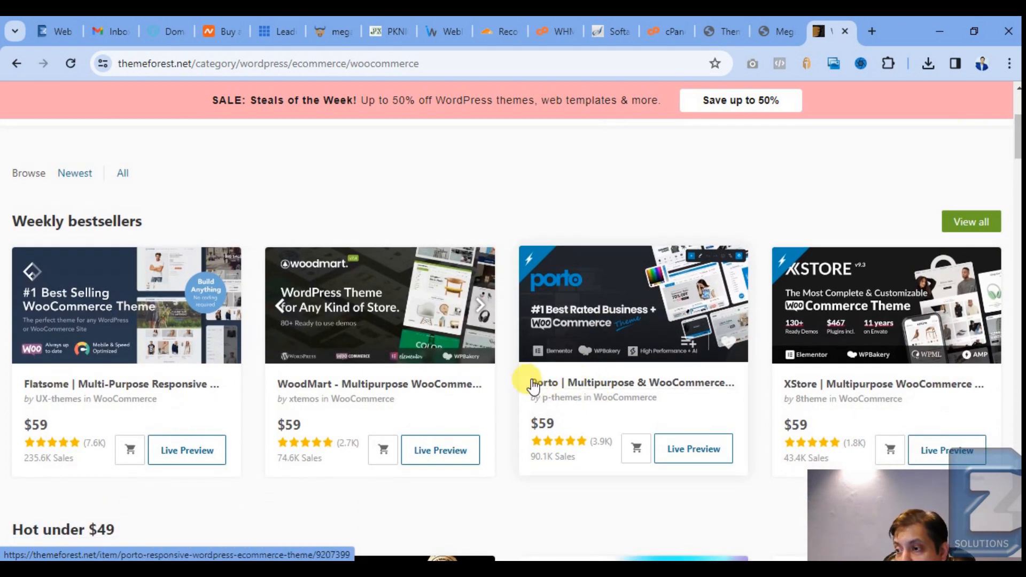
{"action": "scroll", "coordinate": [813, 369], "scroll_direction": "down", "scroll_amount": 4}
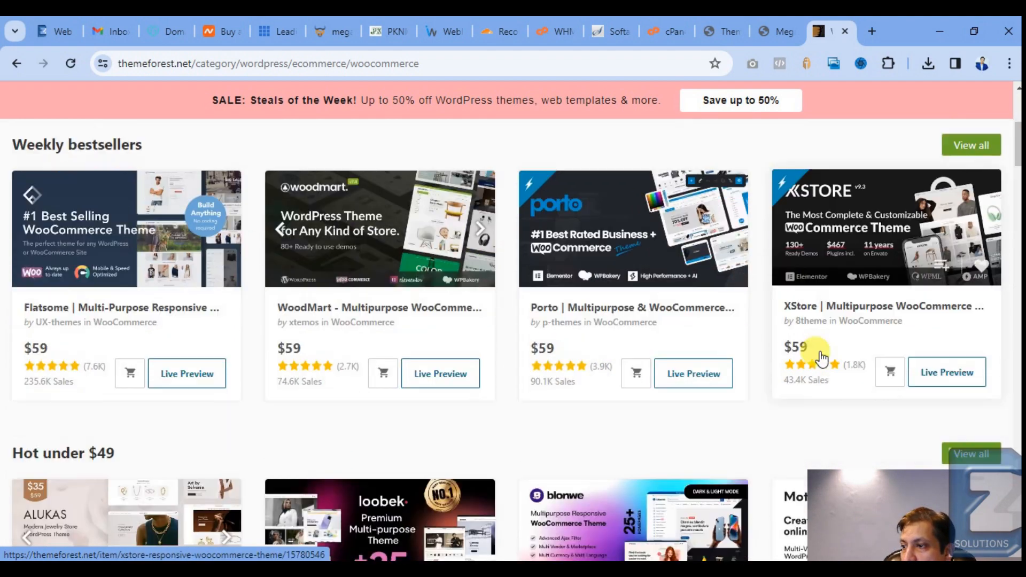
{"action": "scroll", "coordinate": [540, 438], "scroll_direction": "down", "scroll_amount": 1}
{"action": "scroll", "coordinate": [69, 370], "scroll_direction": "down", "scroll_amount": 5}
{"action": "scroll", "coordinate": [69, 369], "scroll_direction": "up", "scroll_amount": 15}
{"action": "scroll", "coordinate": [84, 368], "scroll_direction": "down", "scroll_amount": 5}
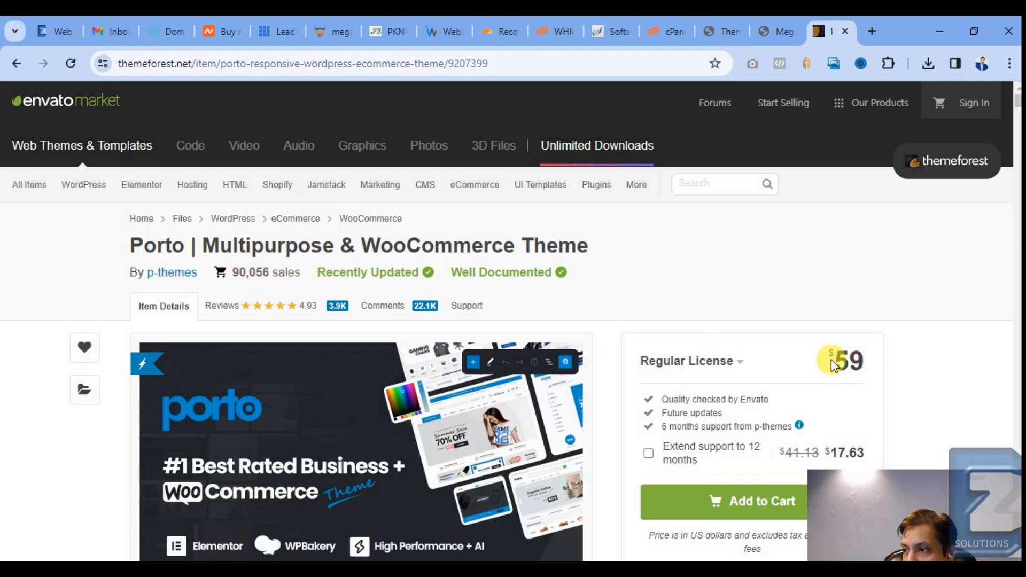
{"action": "scroll", "coordinate": [832, 353], "scroll_direction": "down", "scroll_amount": 2}
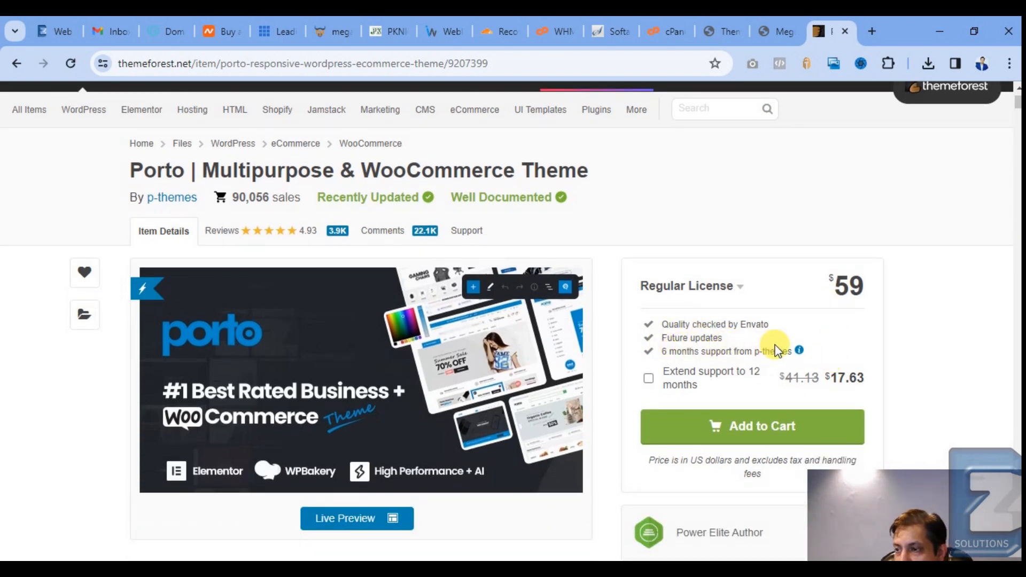
{"action": "mouse_move", "coordinate": [547, 345]}
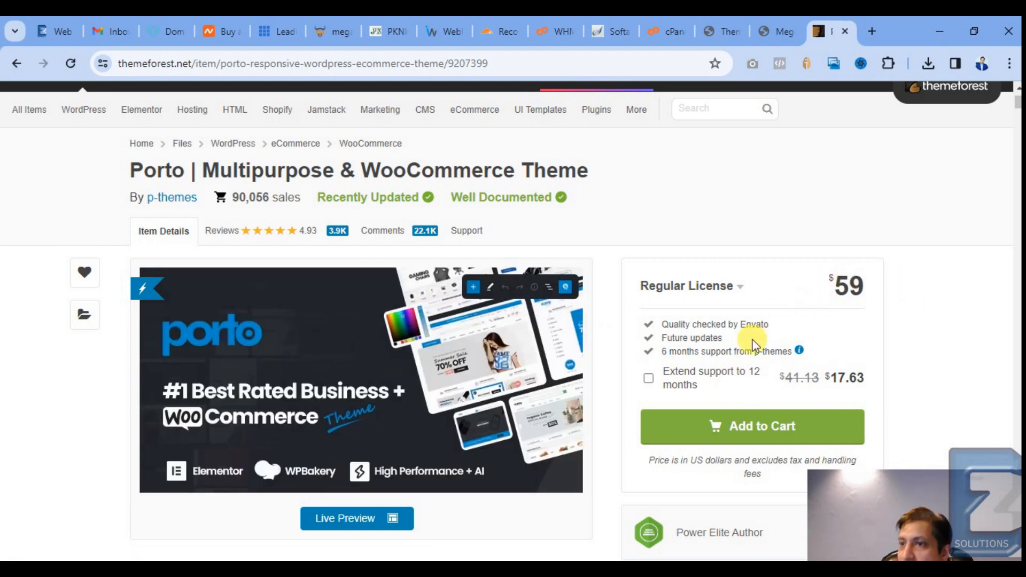
{"action": "scroll", "coordinate": [532, 248], "scroll_direction": "down", "scroll_amount": 6}
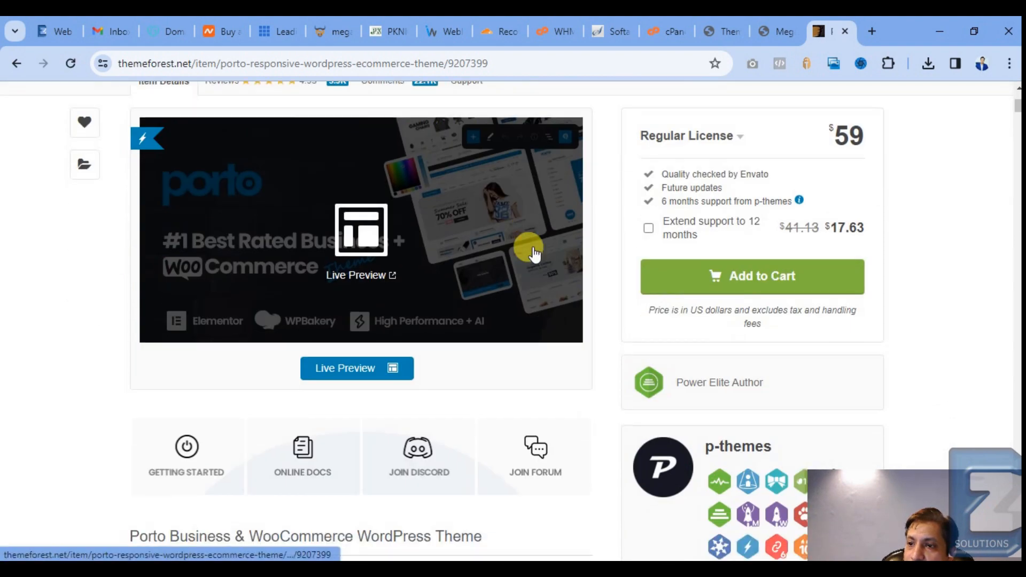
{"action": "scroll", "coordinate": [533, 252], "scroll_direction": "down", "scroll_amount": 6}
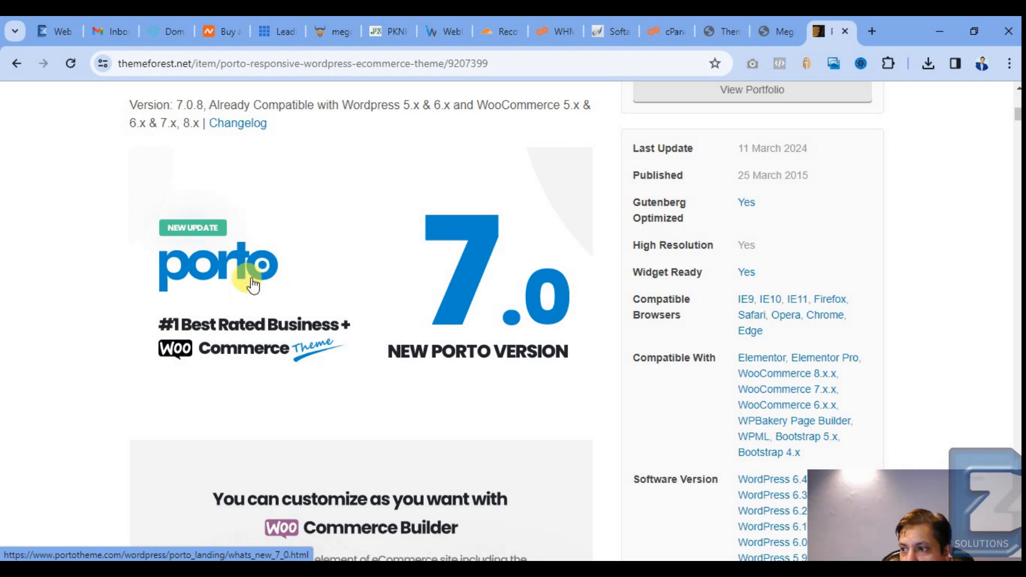
{"action": "scroll", "coordinate": [252, 280], "scroll_direction": "down", "scroll_amount": 1}
{"action": "scroll", "coordinate": [374, 283], "scroll_direction": "up", "scroll_amount": 3}
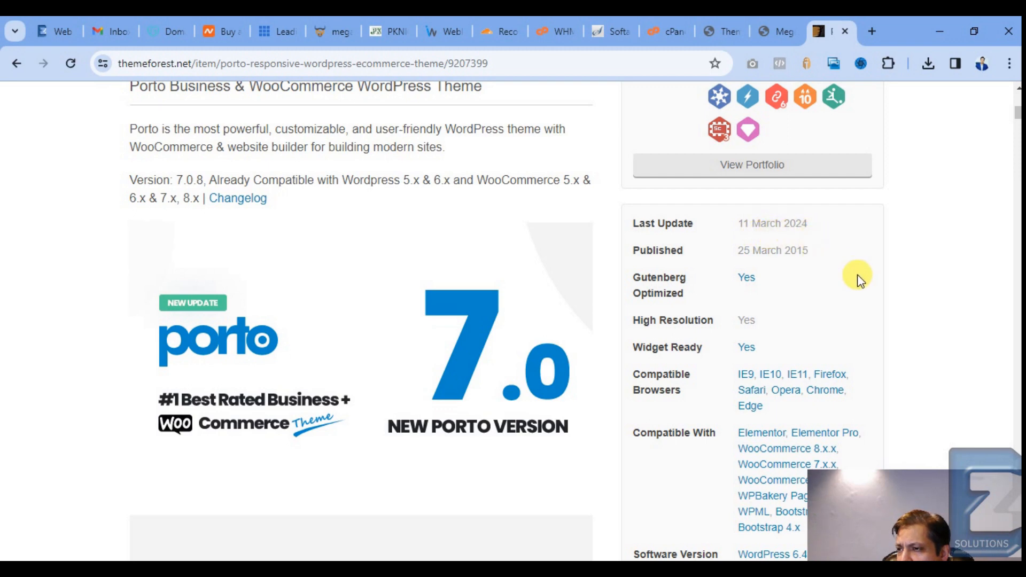
{"action": "scroll", "coordinate": [857, 277], "scroll_direction": "down", "scroll_amount": 3}
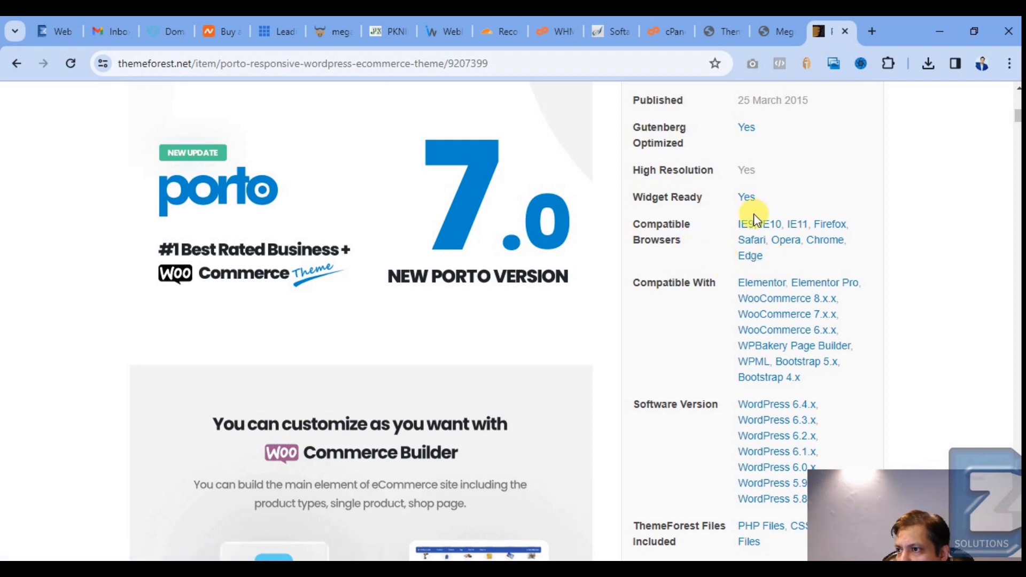
{"action": "scroll", "coordinate": [731, 299], "scroll_direction": "down", "scroll_amount": 2}
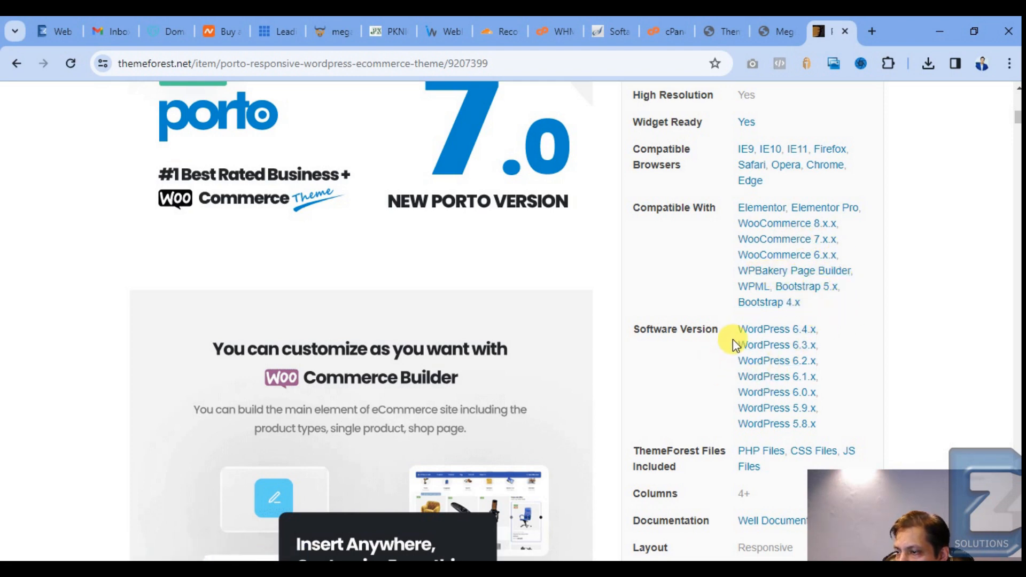
{"action": "scroll", "coordinate": [733, 339], "scroll_direction": "down", "scroll_amount": 1}
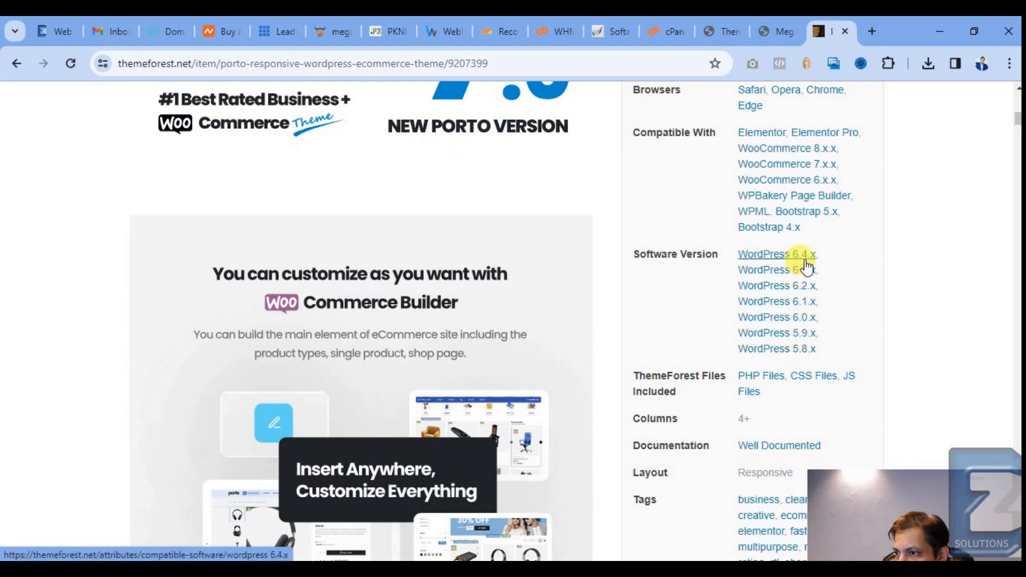
{"action": "scroll", "coordinate": [806, 268], "scroll_direction": "down", "scroll_amount": 1}
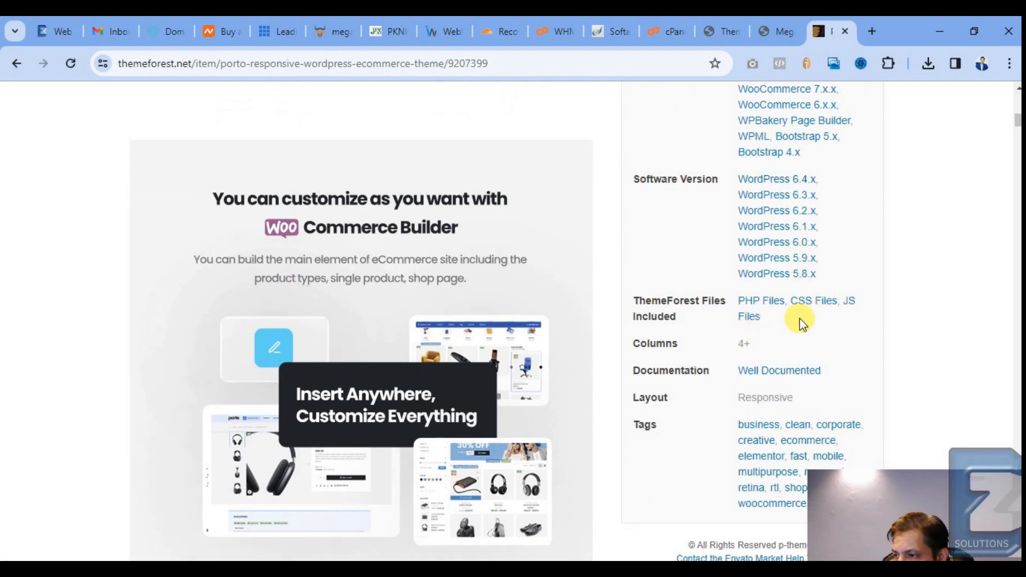
{"action": "scroll", "coordinate": [804, 324], "scroll_direction": "down", "scroll_amount": 1}
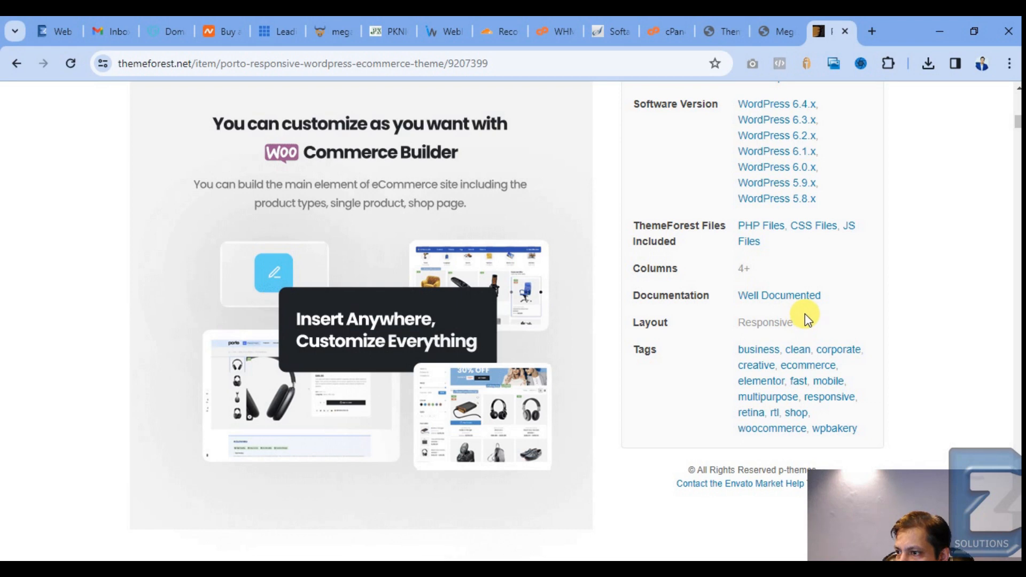
{"action": "scroll", "coordinate": [821, 319], "scroll_direction": "down", "scroll_amount": 1}
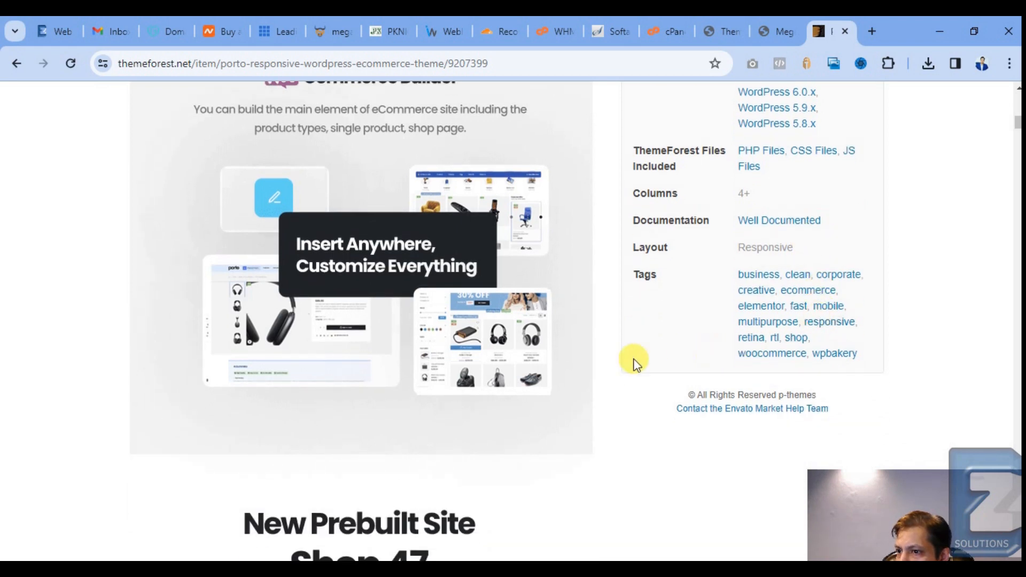
{"action": "scroll", "coordinate": [296, 280], "scroll_direction": "down", "scroll_amount": 6}
{"action": "scroll", "coordinate": [302, 278], "scroll_direction": "down", "scroll_amount": 12}
{"action": "scroll", "coordinate": [303, 279], "scroll_direction": "down", "scroll_amount": 4}
{"action": "scroll", "coordinate": [304, 280], "scroll_direction": "down", "scroll_amount": 20}
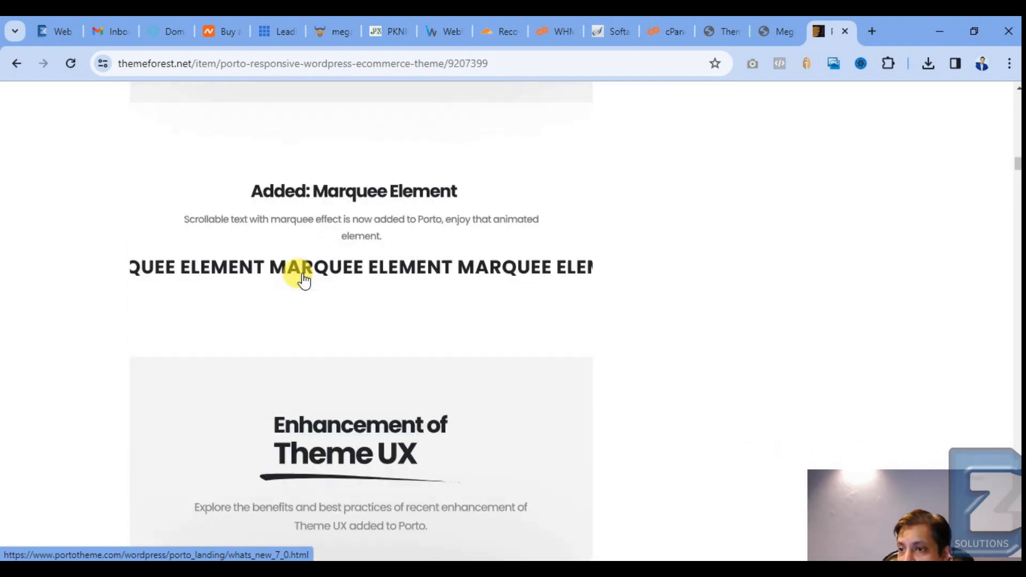
{"action": "scroll", "coordinate": [307, 279], "scroll_direction": "down", "scroll_amount": 6}
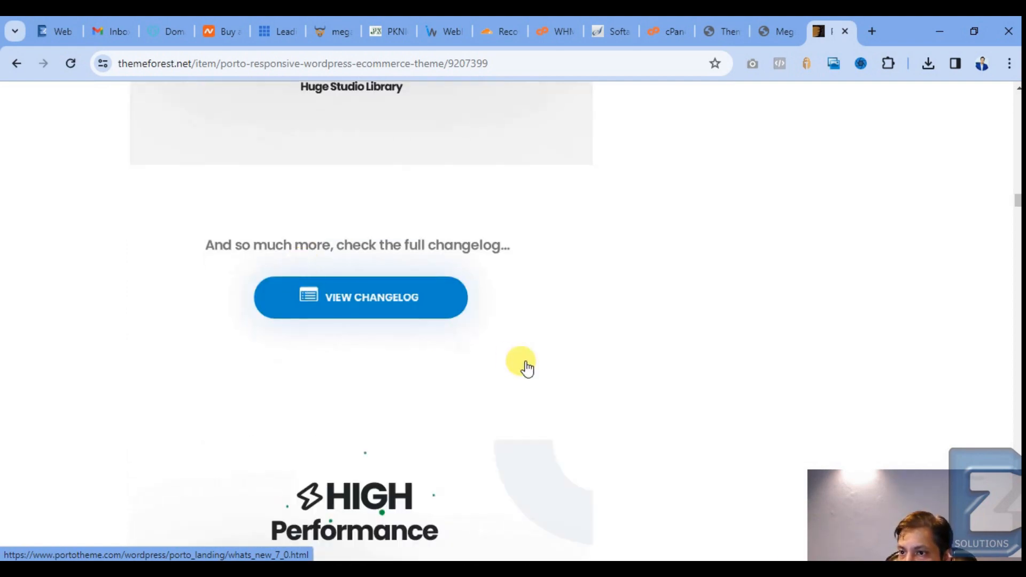
{"action": "scroll", "coordinate": [1015, 201], "scroll_direction": "up", "scroll_amount": 20}
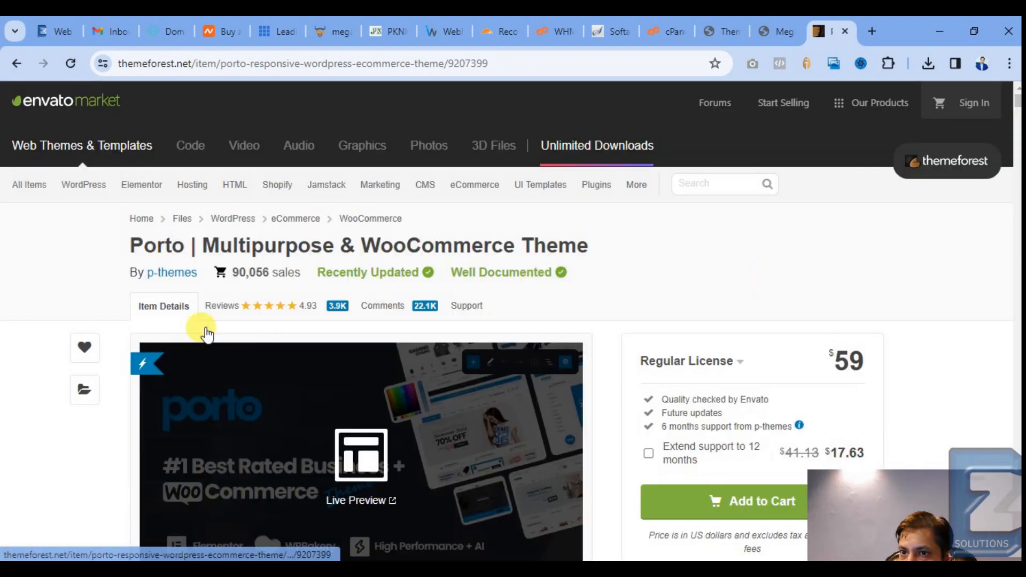
{"action": "left_click", "coordinate": [182, 67]}
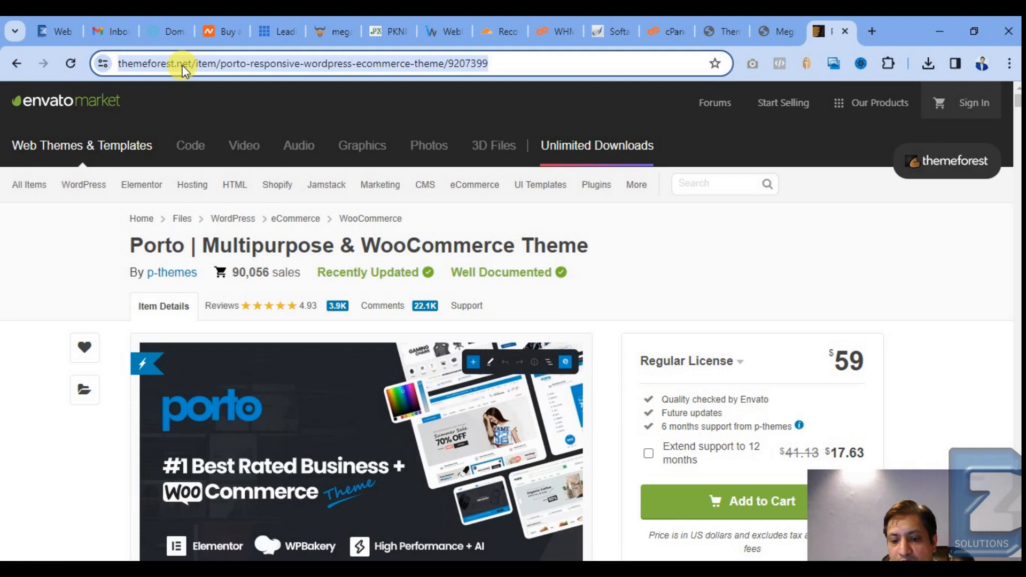
- Load portotheme.com/wordpress/porto/ and jump to the Prebuilt Websites demo grid
{"action": "type", "text": "port"}
{"action": "key", "text": "Return"}
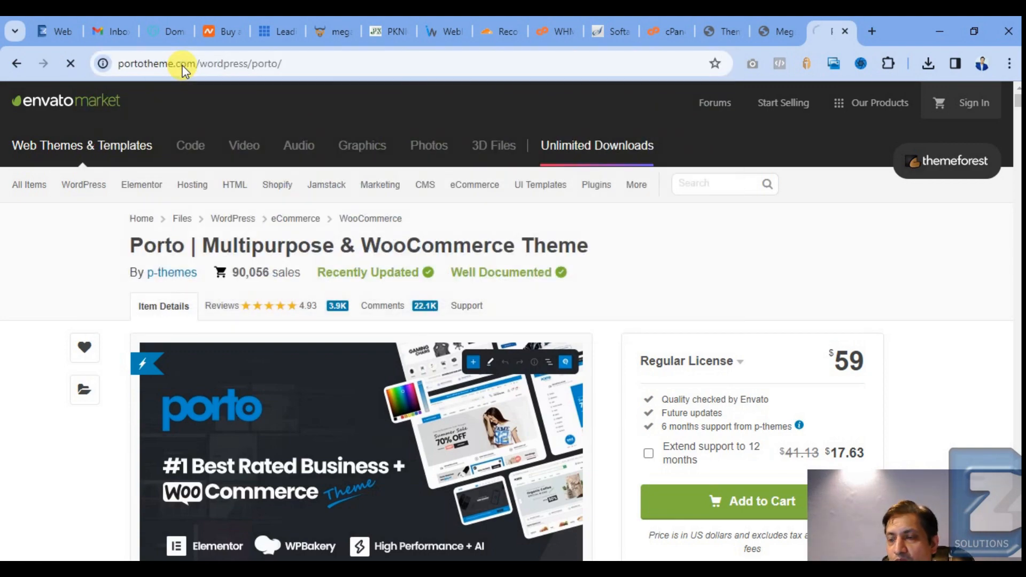
{"action": "mouse_move", "coordinate": [184, 121]}
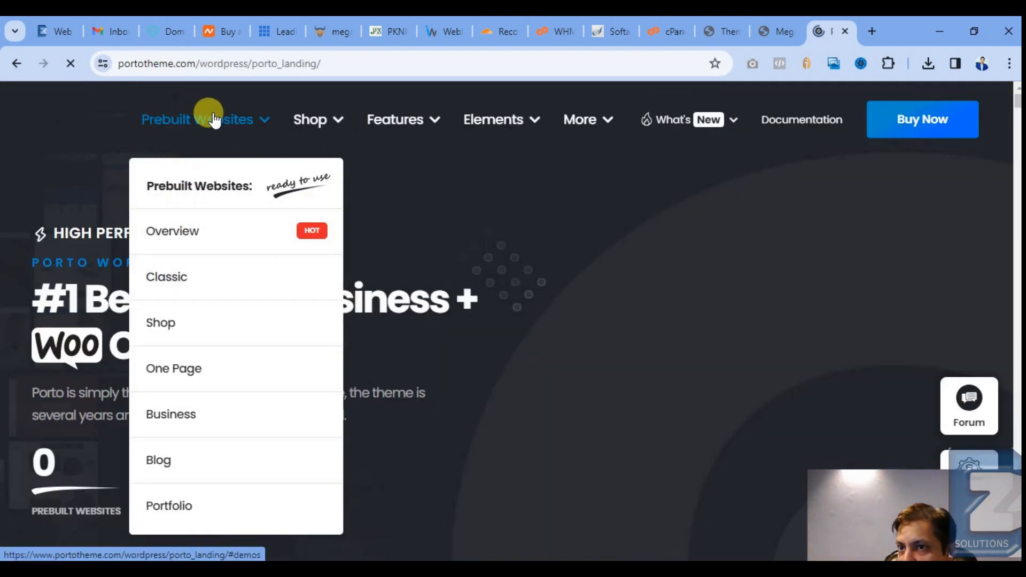
{"action": "left_click", "coordinate": [241, 114]}
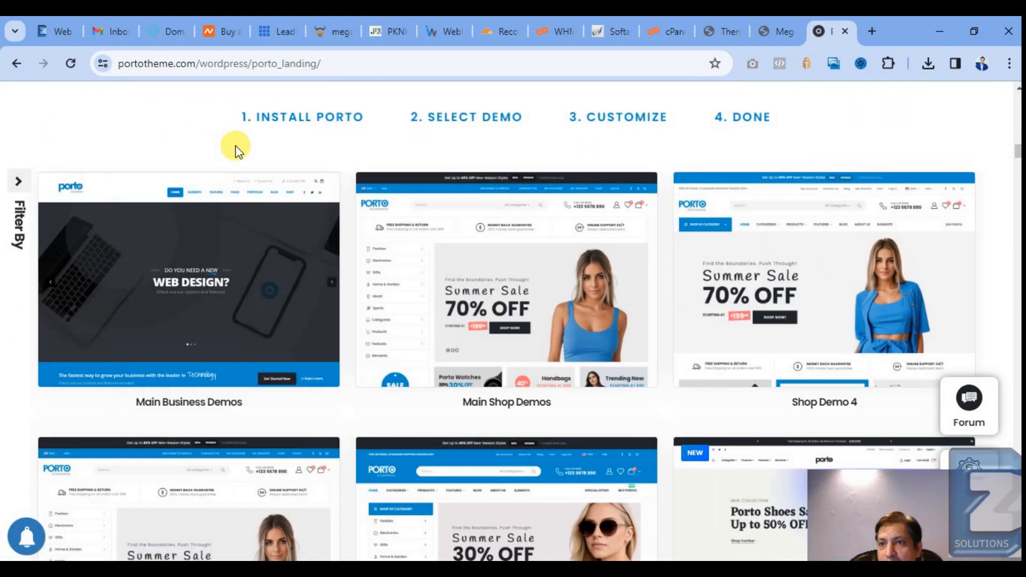
{"action": "scroll", "coordinate": [233, 148], "scroll_direction": "up", "scroll_amount": 1}
{"action": "scroll", "coordinate": [272, 289], "scroll_direction": "down", "scroll_amount": 1}
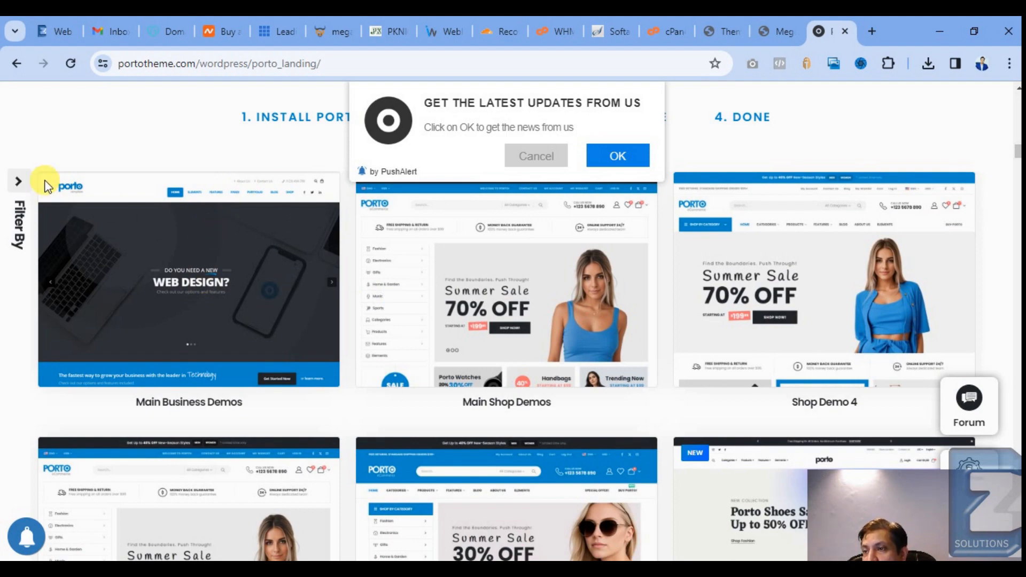
- Dismiss the update and notification popups and expand the Filter By panel
{"action": "left_click", "coordinate": [633, 156]}
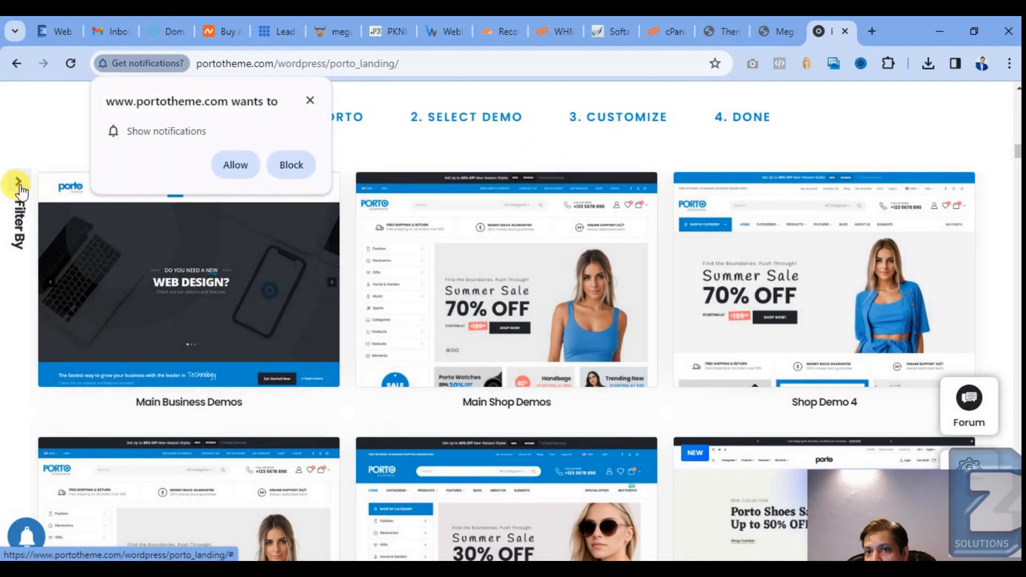
{"action": "left_click", "coordinate": [19, 181]}
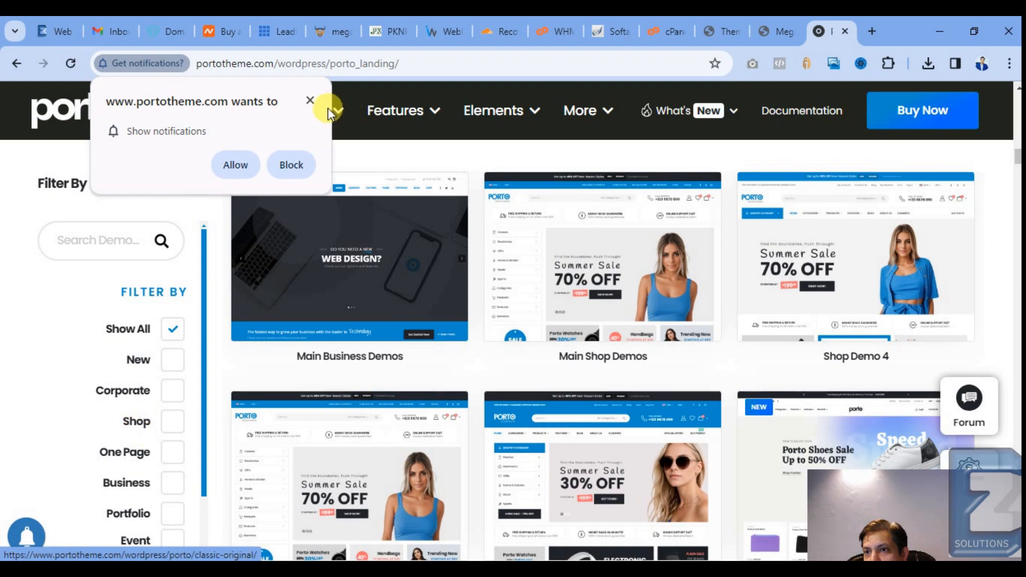
{"action": "left_click", "coordinate": [311, 101]}
{"action": "scroll", "coordinate": [167, 422], "scroll_direction": "down", "scroll_amount": 3}
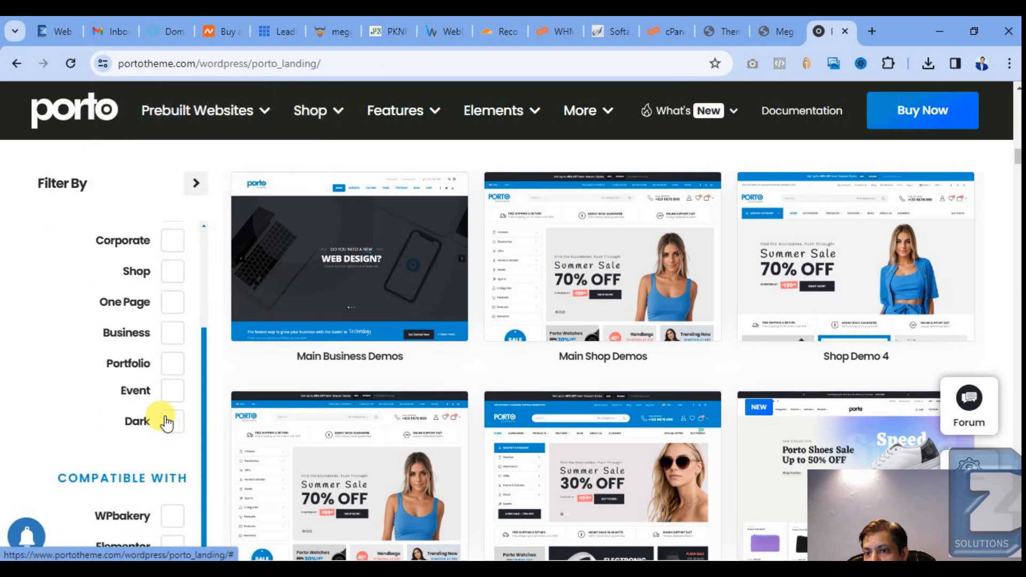
{"action": "scroll", "coordinate": [139, 380], "scroll_direction": "up", "scroll_amount": 3}
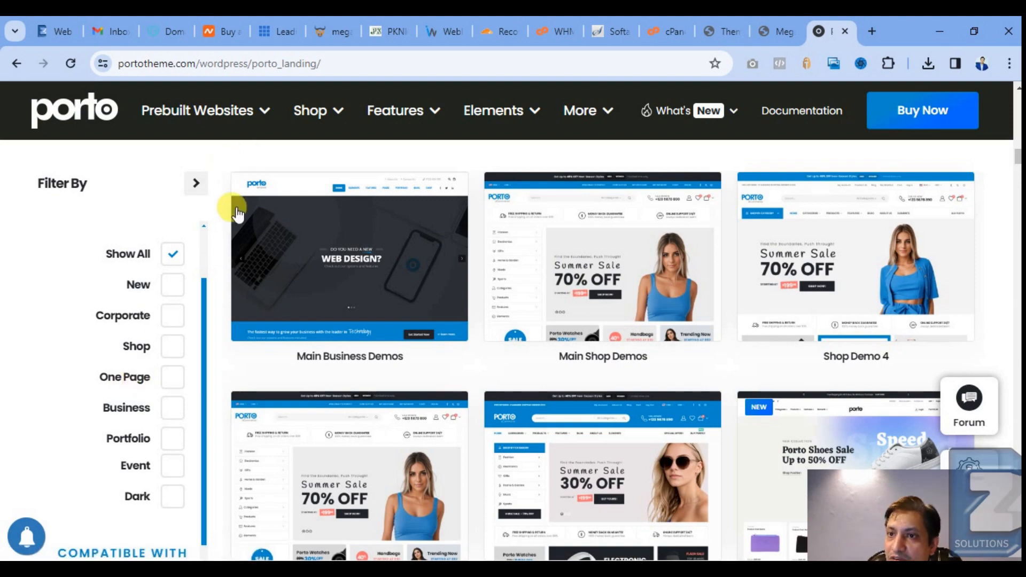
- Filter the prebuilt demos to Shop only, unticking Business
{"action": "left_click", "coordinate": [170, 407]}
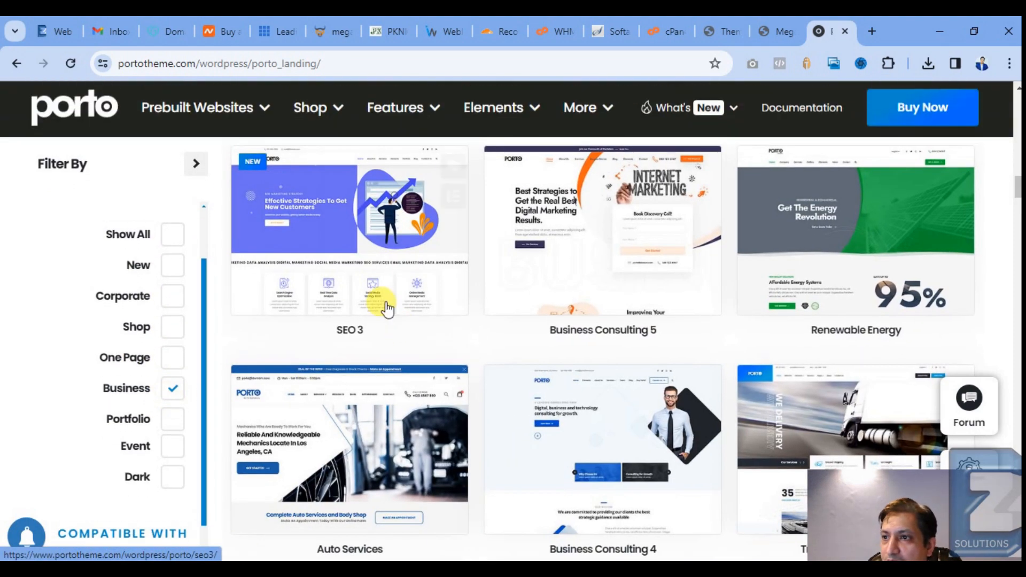
{"action": "scroll", "coordinate": [369, 299], "scroll_direction": "up", "scroll_amount": 1}
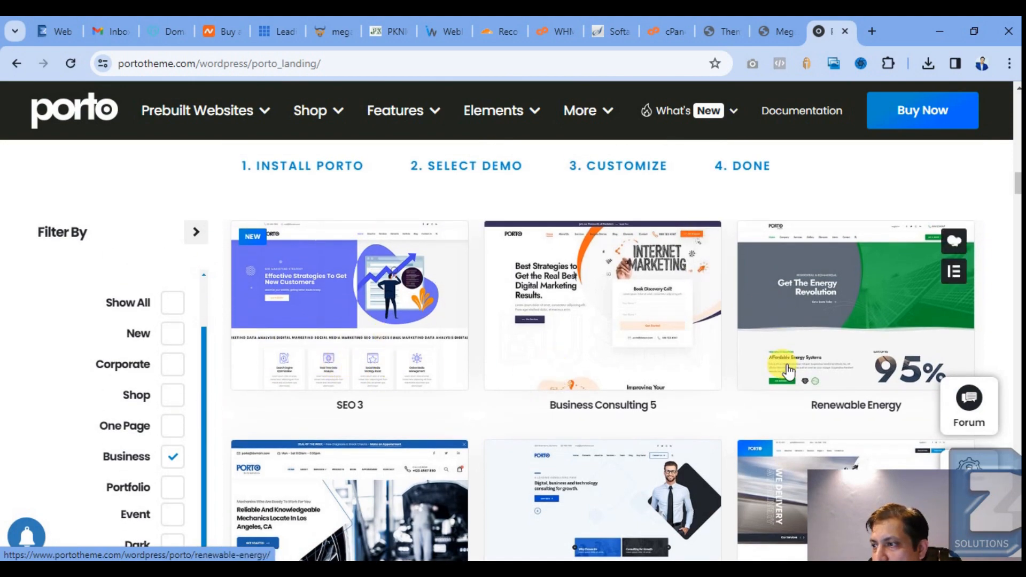
{"action": "scroll", "coordinate": [802, 374], "scroll_direction": "down", "scroll_amount": 2}
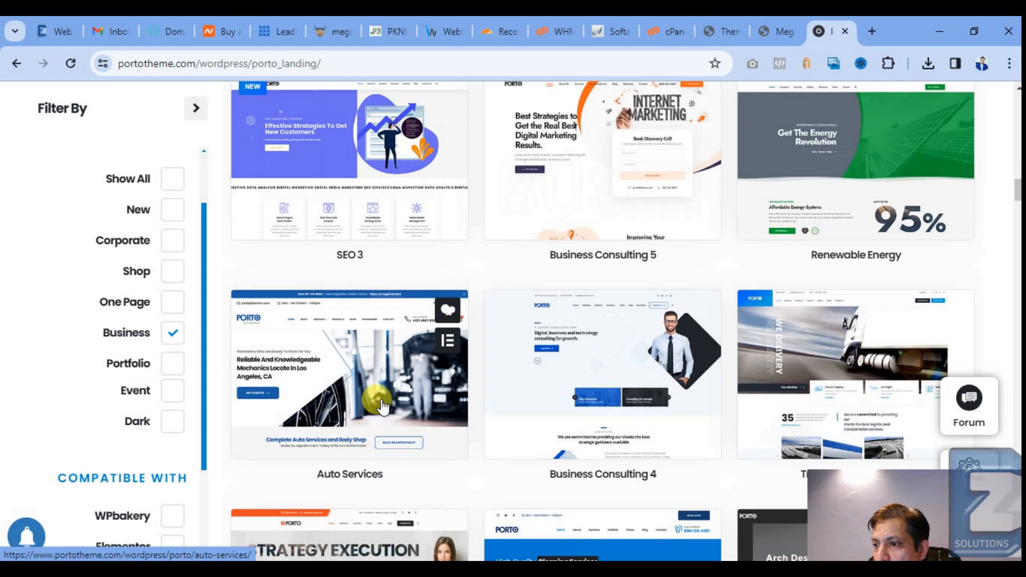
{"action": "scroll", "coordinate": [382, 406], "scroll_direction": "down", "scroll_amount": 2}
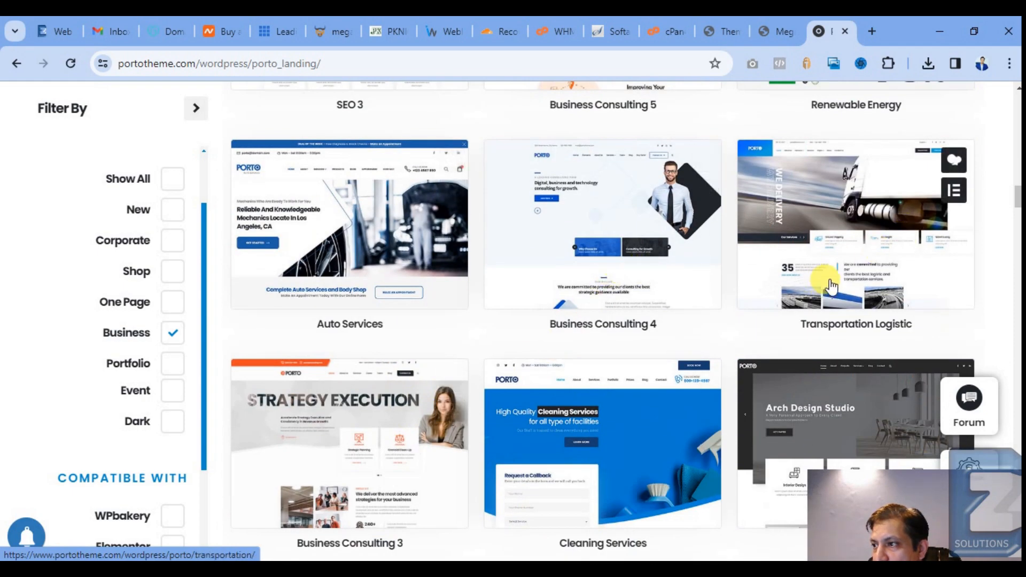
{"action": "scroll", "coordinate": [355, 344], "scroll_direction": "down", "scroll_amount": 5}
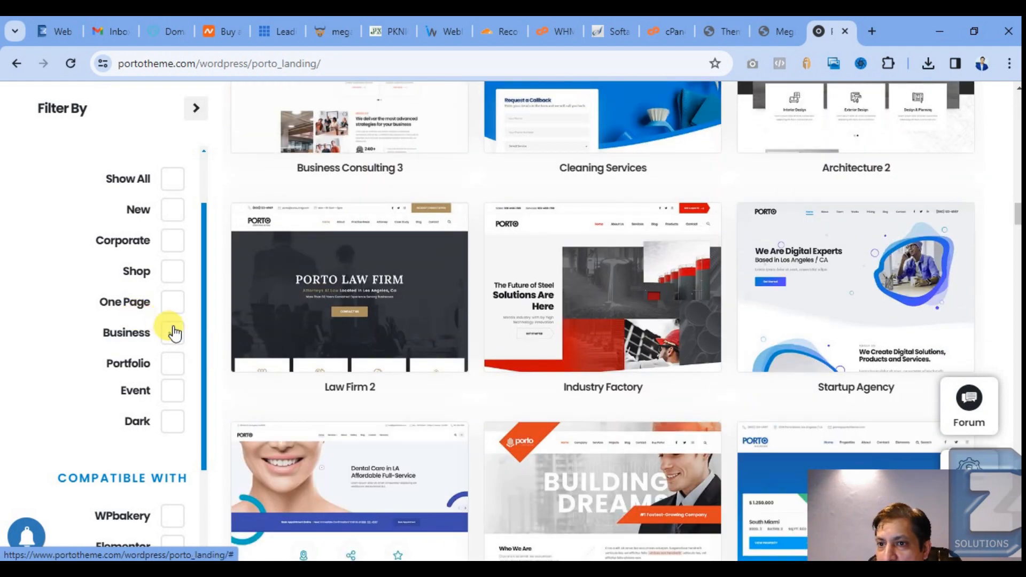
{"action": "left_click", "coordinate": [172, 333]}
{"action": "left_click", "coordinate": [173, 333]}
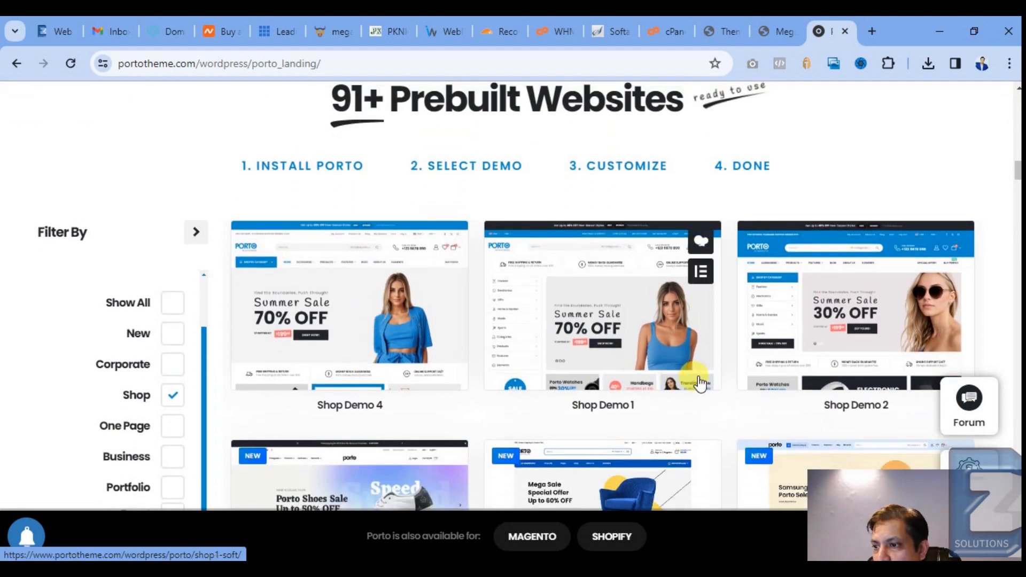
- Scroll the Shop demo grid down to Shop Demo 6, 7 and 8
{"action": "scroll", "coordinate": [374, 406], "scroll_direction": "down", "scroll_amount": 4}
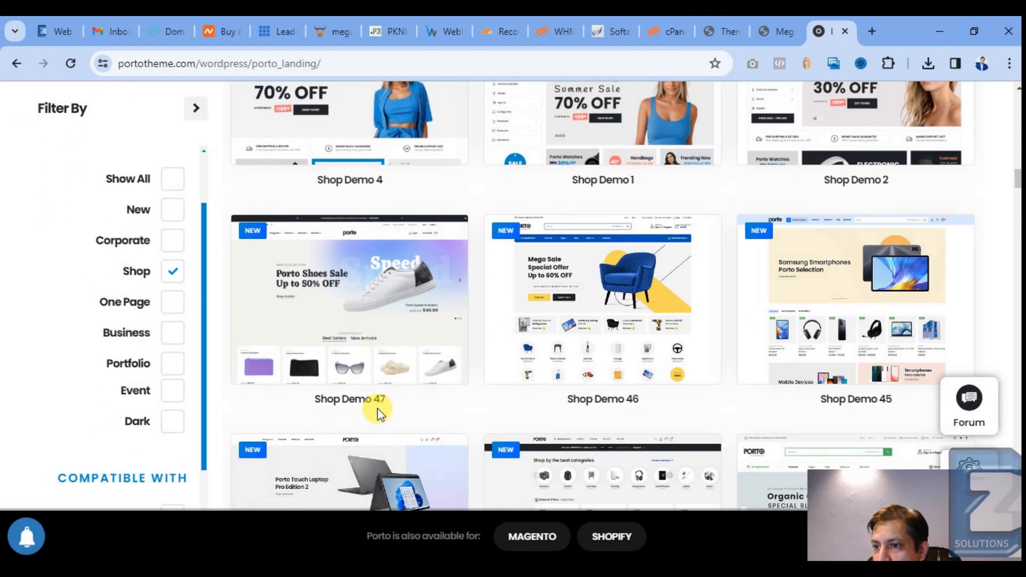
{"action": "scroll", "coordinate": [781, 391], "scroll_direction": "down", "scroll_amount": 8}
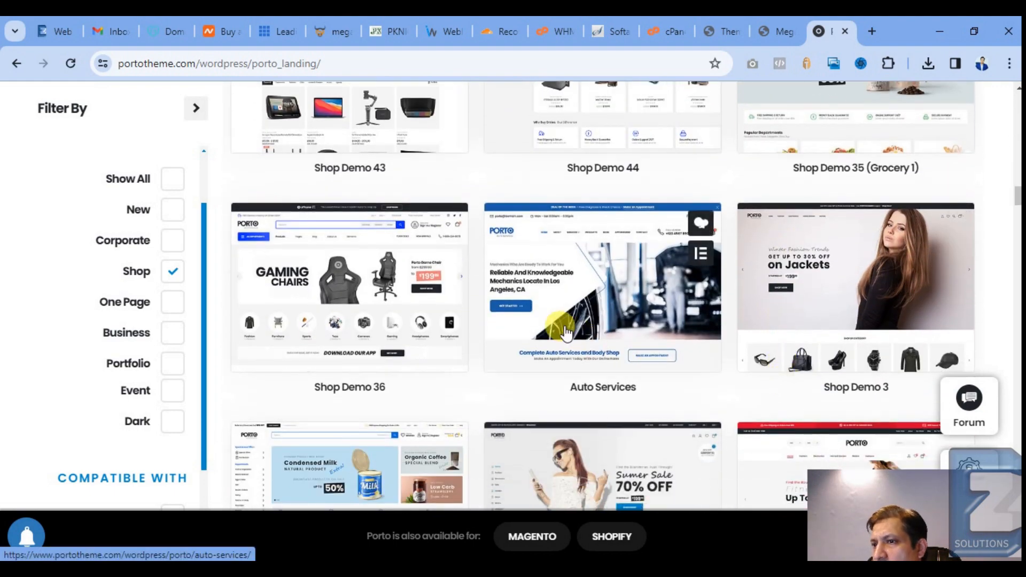
{"action": "scroll", "coordinate": [567, 332], "scroll_direction": "down", "scroll_amount": 4}
{"action": "scroll", "coordinate": [567, 332], "scroll_direction": "down", "scroll_amount": 7}
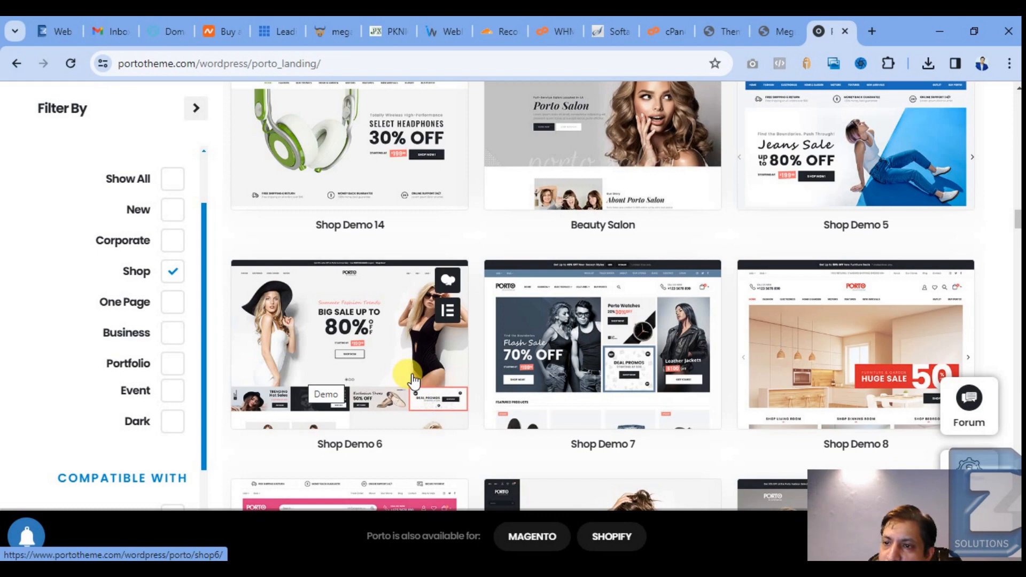
{"action": "scroll", "coordinate": [613, 362], "scroll_direction": "down", "scroll_amount": 3}
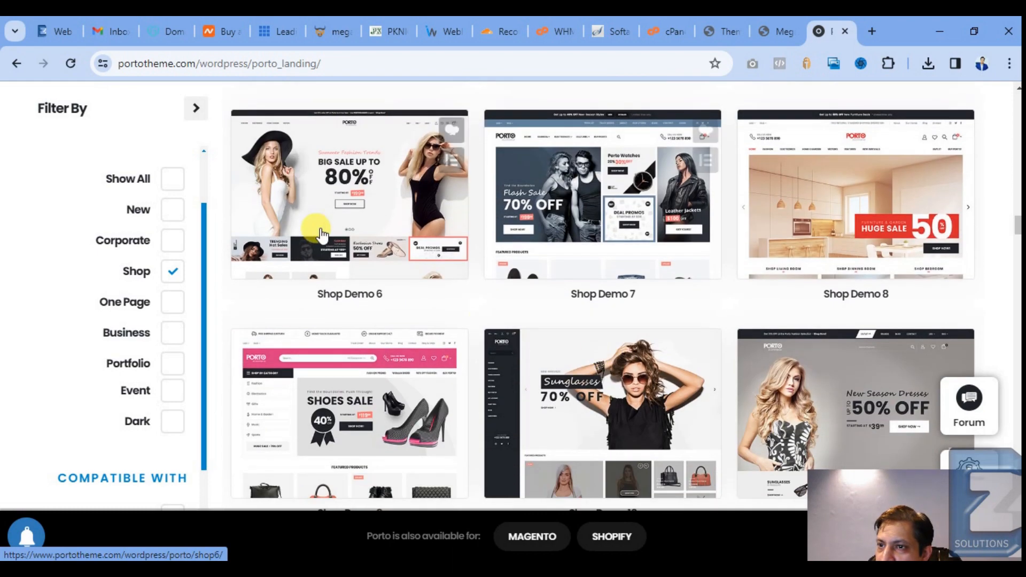
{"action": "left_click", "coordinate": [341, 210]}
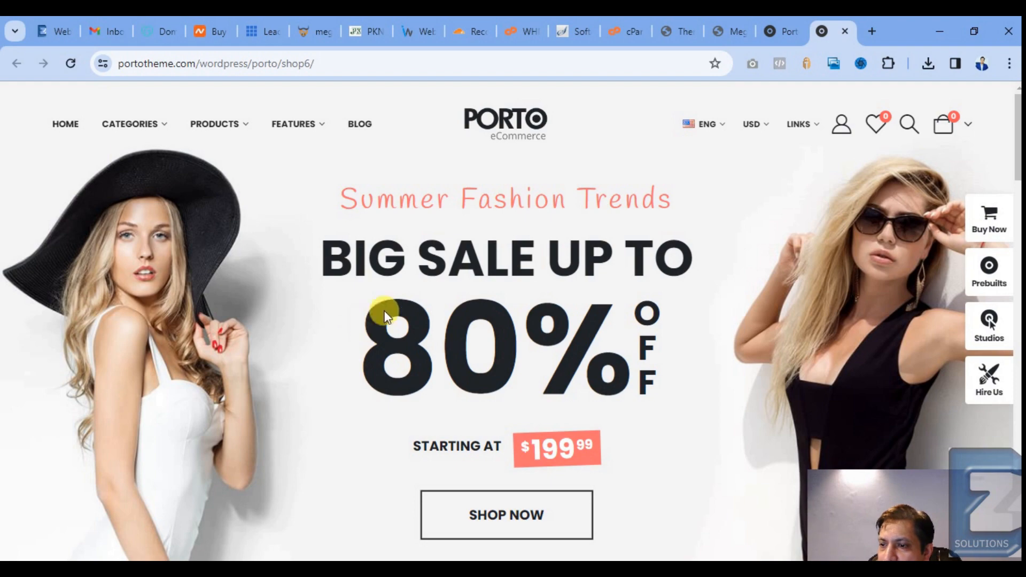
{"action": "mouse_move", "coordinate": [226, 137]}
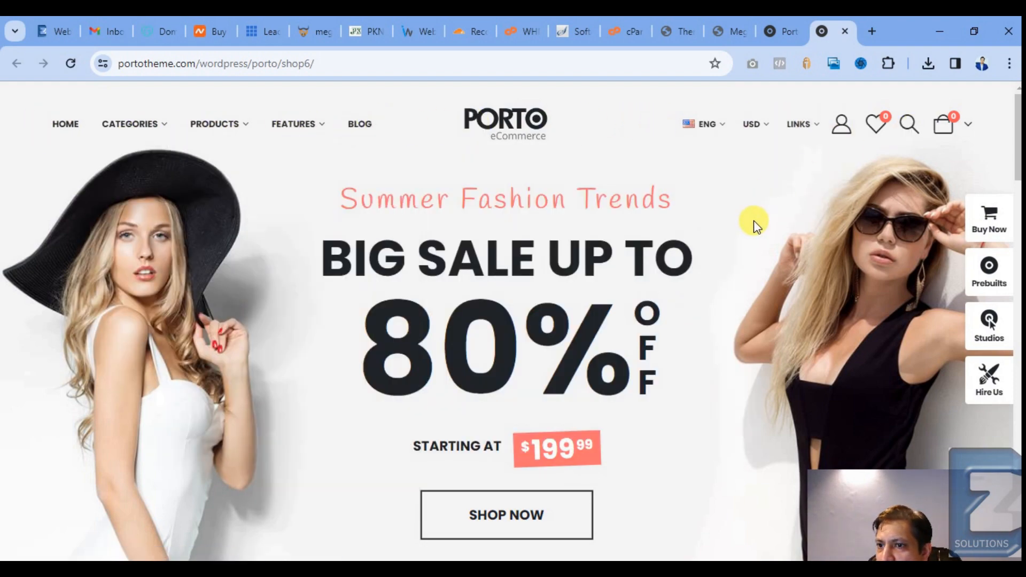
{"action": "scroll", "coordinate": [607, 235], "scroll_direction": "down", "scroll_amount": 8}
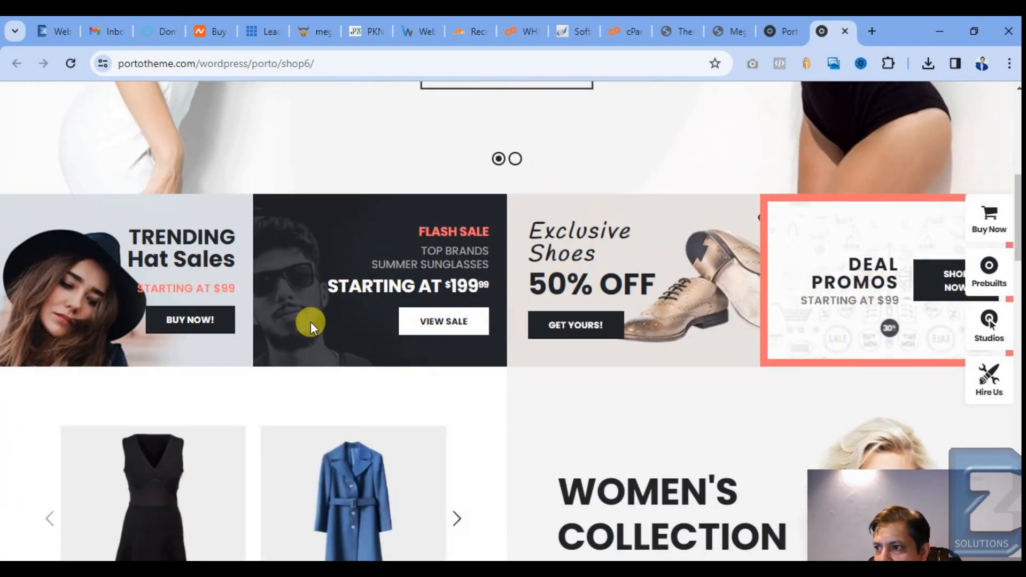
{"action": "scroll", "coordinate": [780, 326], "scroll_direction": "down", "scroll_amount": 4}
{"action": "scroll", "coordinate": [646, 322], "scroll_direction": "down", "scroll_amount": 1}
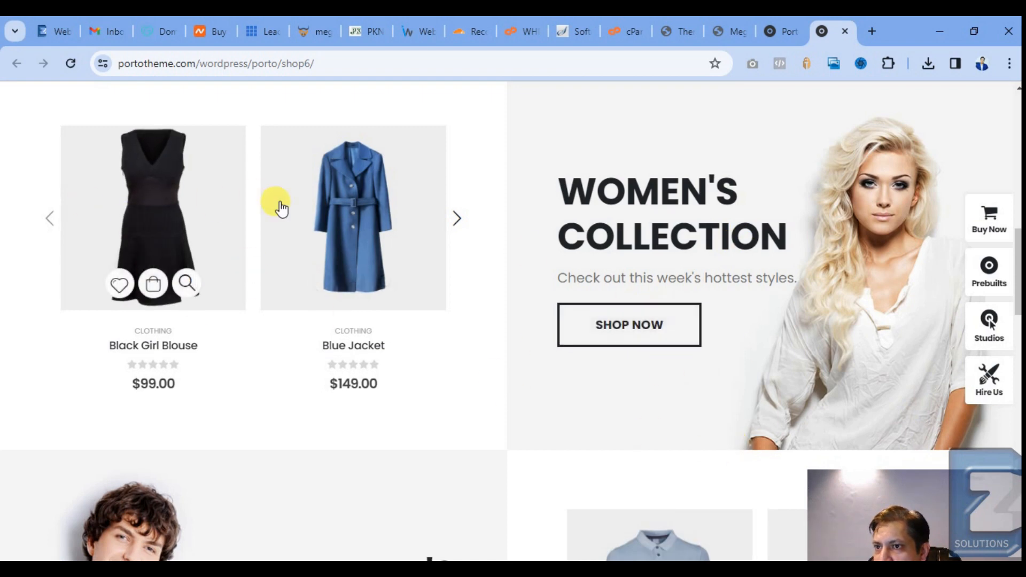
{"action": "scroll", "coordinate": [465, 309], "scroll_direction": "down", "scroll_amount": 5}
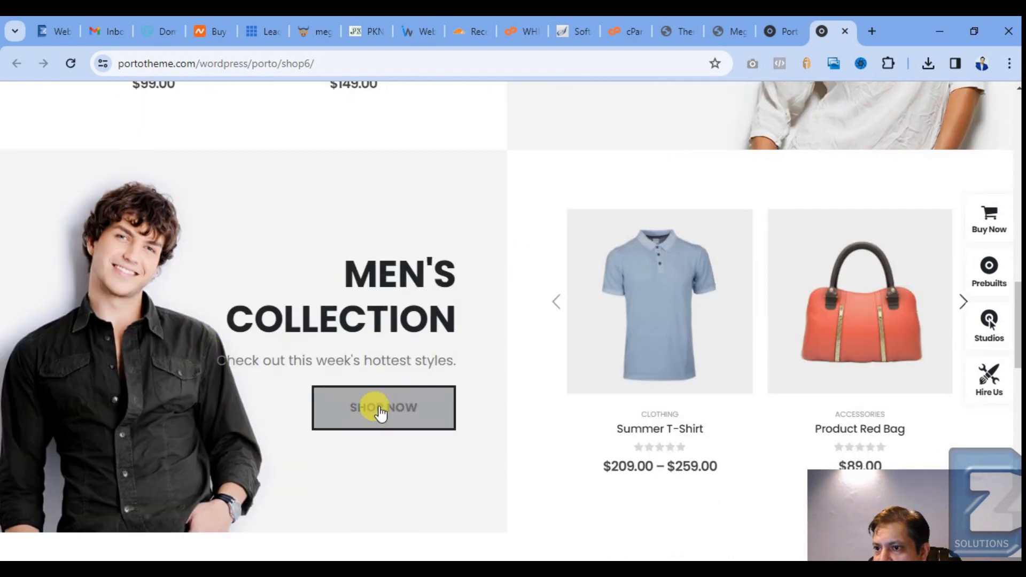
{"action": "mouse_move", "coordinate": [660, 340]}
{"action": "scroll", "coordinate": [660, 340], "scroll_direction": "down", "scroll_amount": 5}
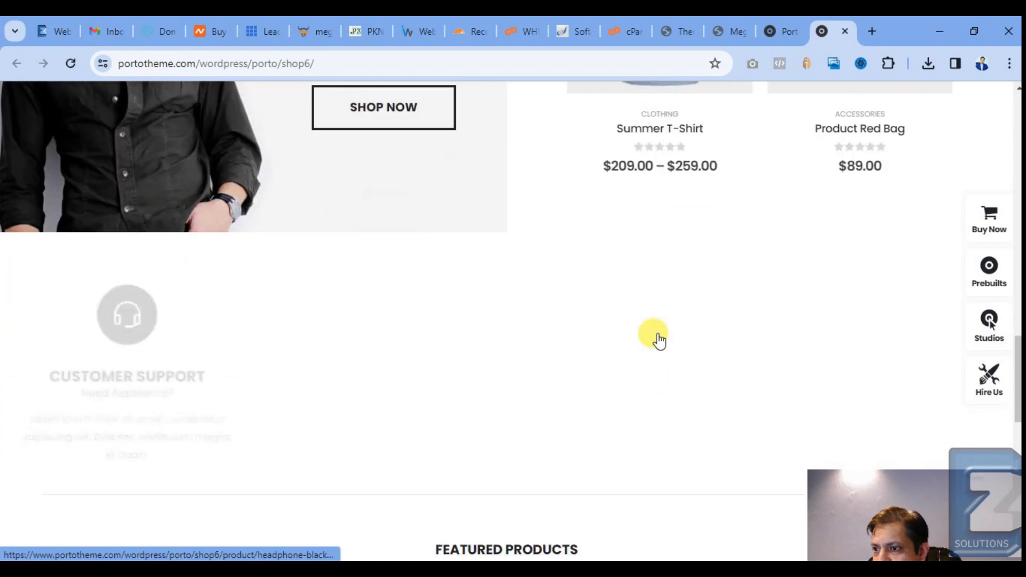
{"action": "scroll", "coordinate": [559, 272], "scroll_direction": "up", "scroll_amount": 3}
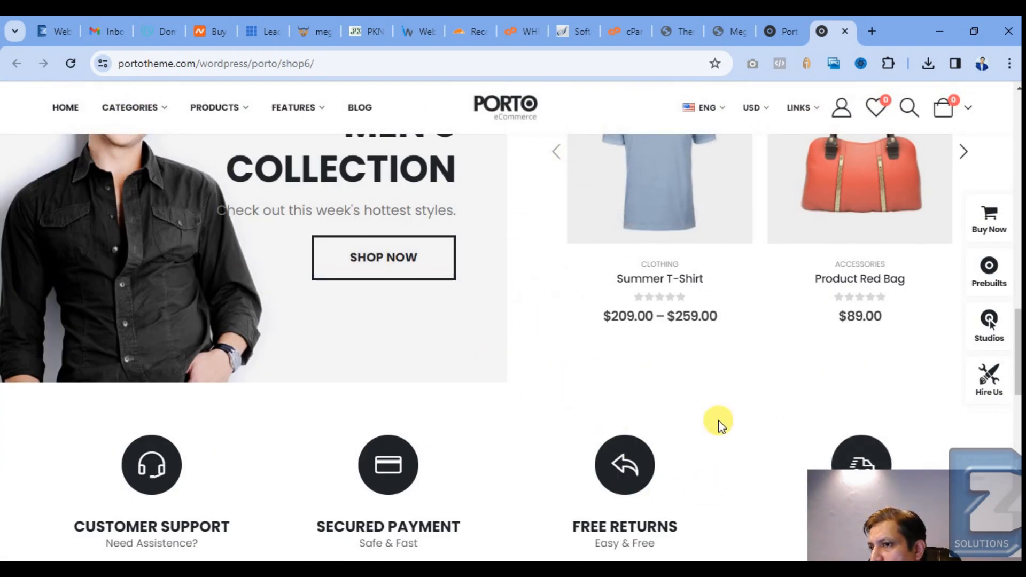
{"action": "scroll", "coordinate": [353, 398], "scroll_direction": "down", "scroll_amount": 3}
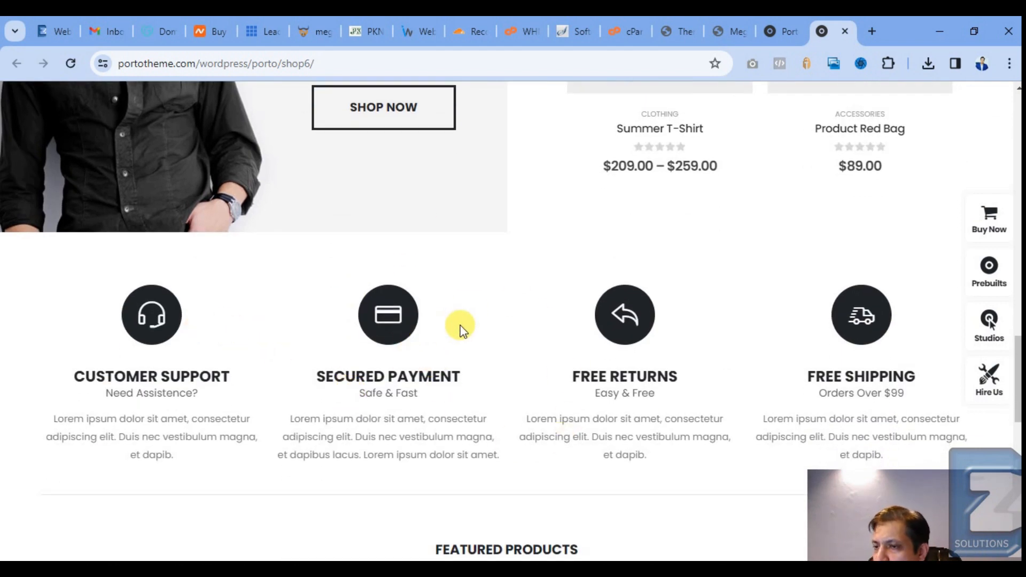
{"action": "scroll", "coordinate": [480, 326], "scroll_direction": "down", "scroll_amount": 3}
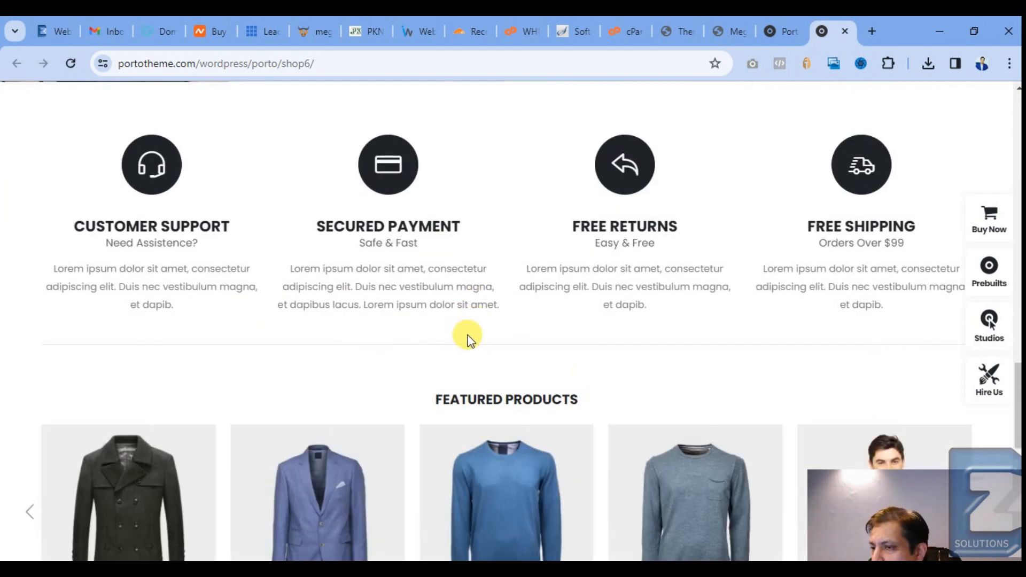
{"action": "scroll", "coordinate": [600, 341], "scroll_direction": "down", "scroll_amount": 2}
{"action": "scroll", "coordinate": [600, 340], "scroll_direction": "up", "scroll_amount": 12}
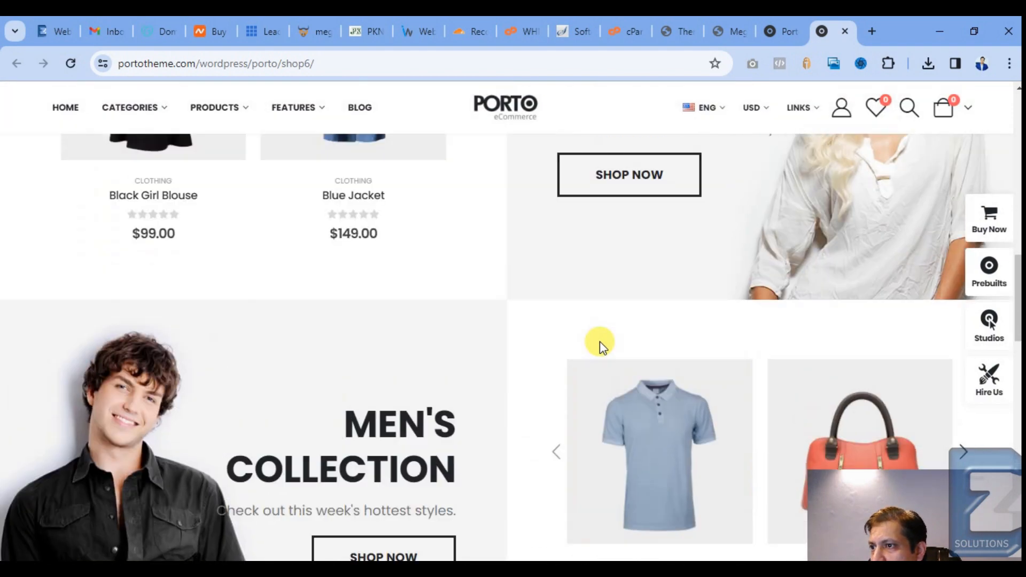
{"action": "scroll", "coordinate": [440, 398], "scroll_direction": "up", "scroll_amount": 4}
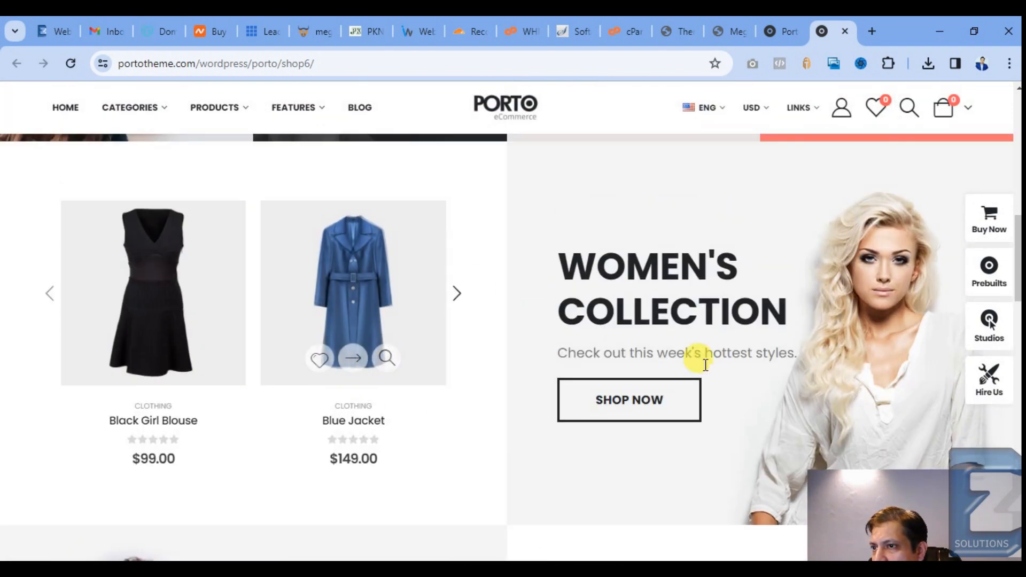
{"action": "scroll", "coordinate": [534, 252], "scroll_direction": "up", "scroll_amount": 2}
{"action": "scroll", "coordinate": [534, 256], "scroll_direction": "down", "scroll_amount": 3}
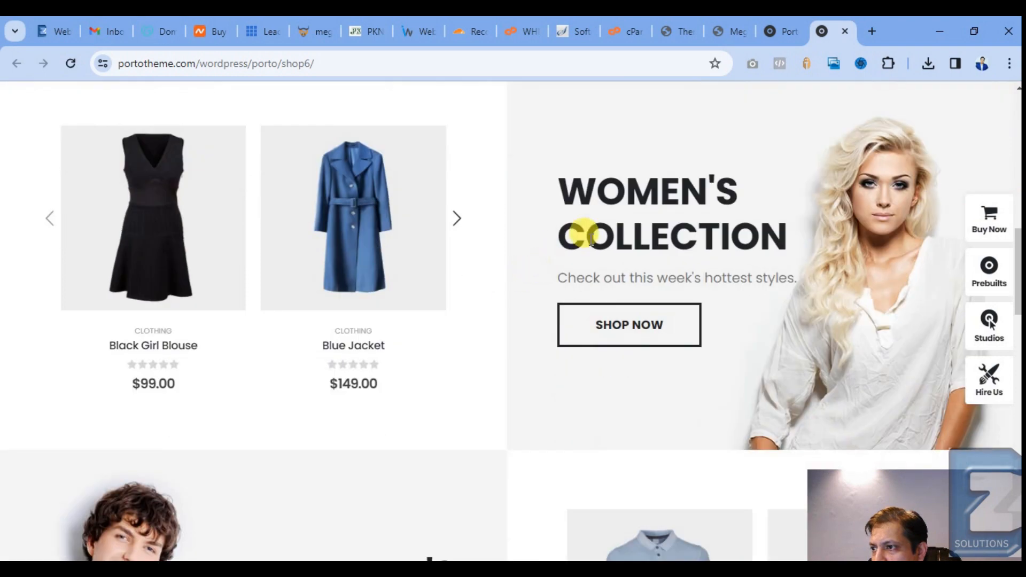
{"action": "scroll", "coordinate": [465, 237], "scroll_direction": "down", "scroll_amount": 10}
{"action": "scroll", "coordinate": [471, 239], "scroll_direction": "down", "scroll_amount": 5}
{"action": "scroll", "coordinate": [490, 257], "scroll_direction": "down", "scroll_amount": 4}
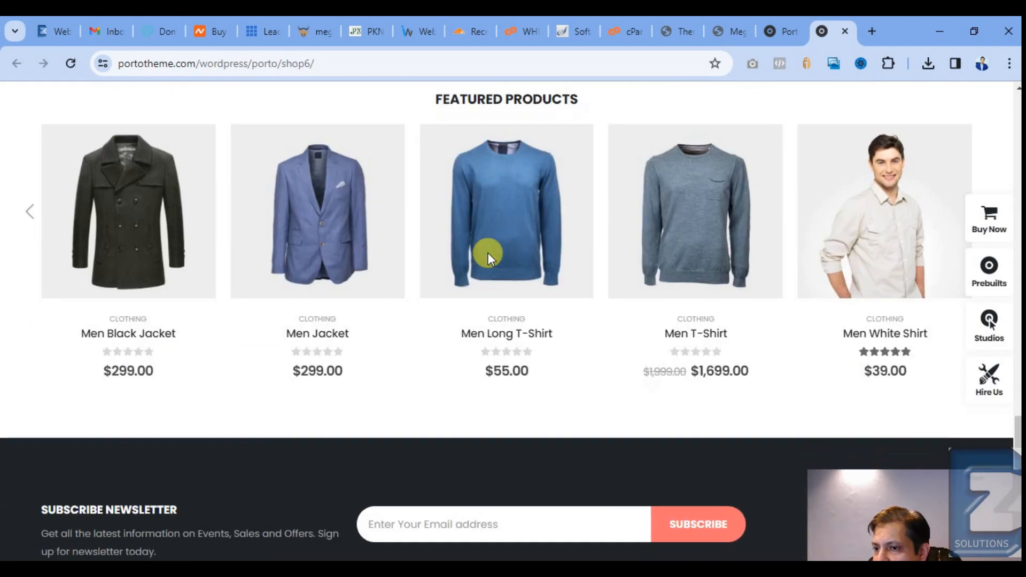
{"action": "scroll", "coordinate": [476, 268], "scroll_direction": "down", "scroll_amount": 5}
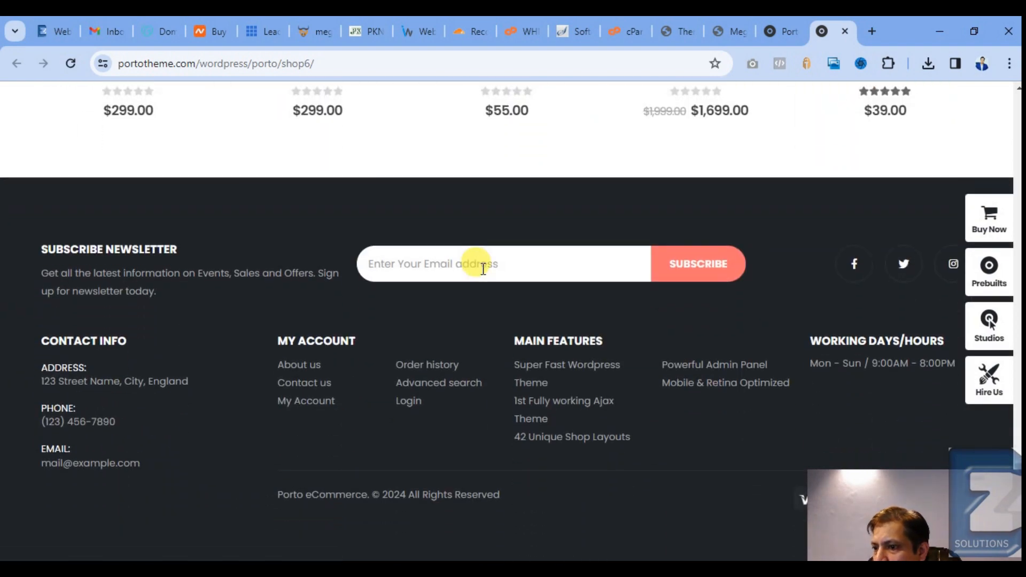
{"action": "scroll", "coordinate": [486, 275], "scroll_direction": "up", "scroll_amount": 20}
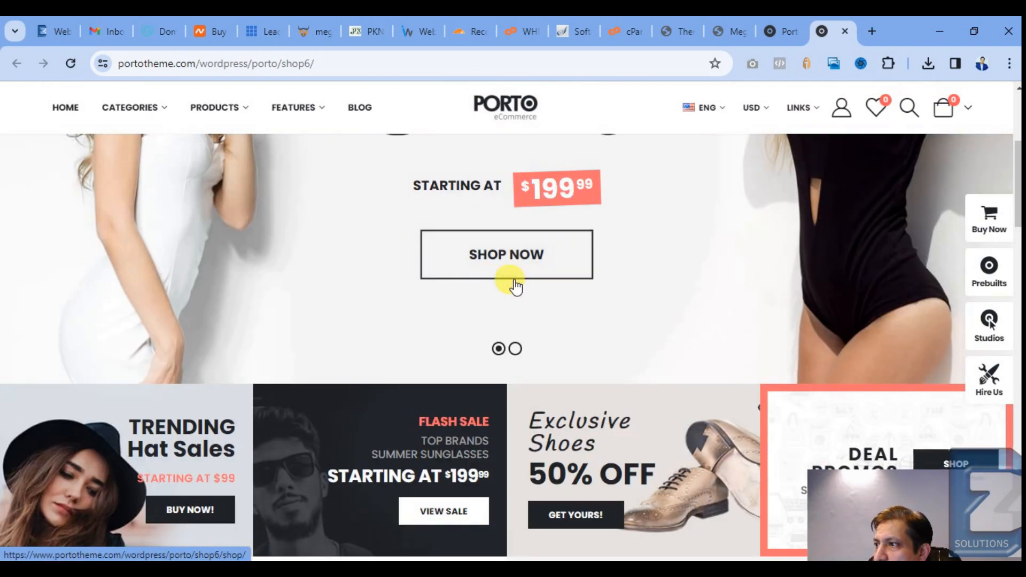
{"action": "scroll", "coordinate": [497, 286], "scroll_direction": "up", "scroll_amount": 5}
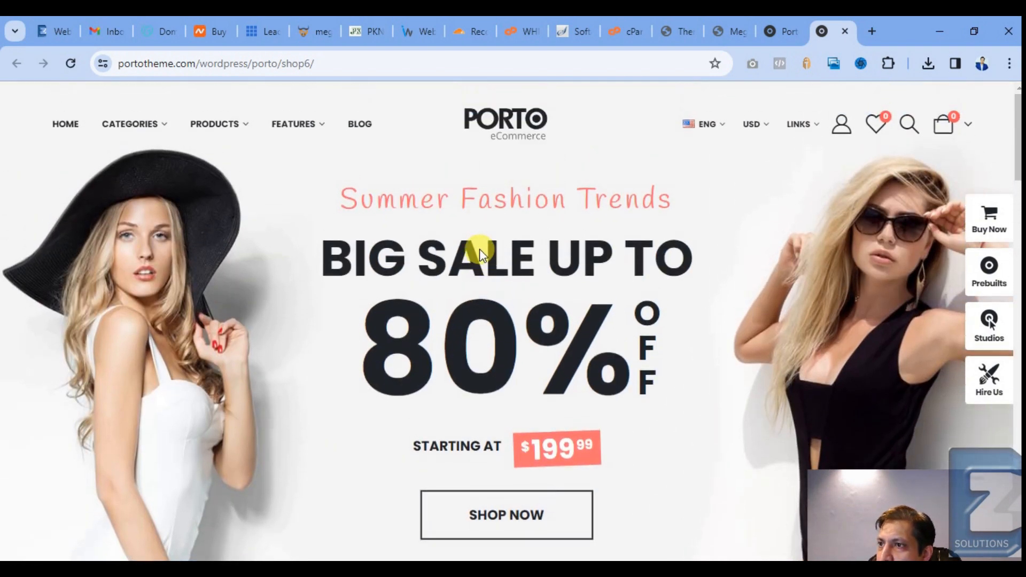
{"action": "left_click", "coordinate": [844, 32]}
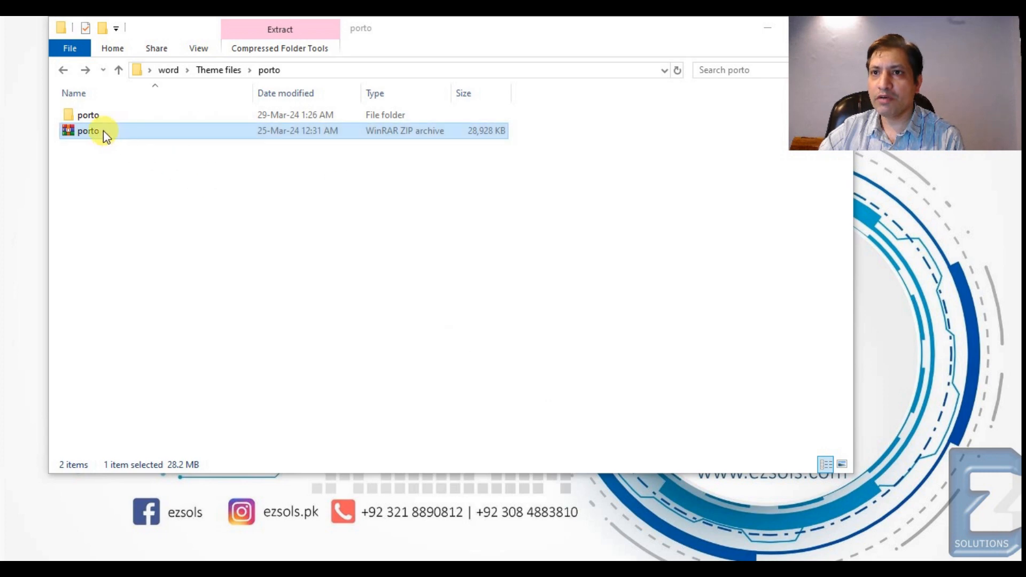
- Browse the extracted porto theme folder, return to the parent porto folder, then switch to cPanel
{"action": "left_click", "coordinate": [89, 115]}
{"action": "double_click", "coordinate": [90, 115]}
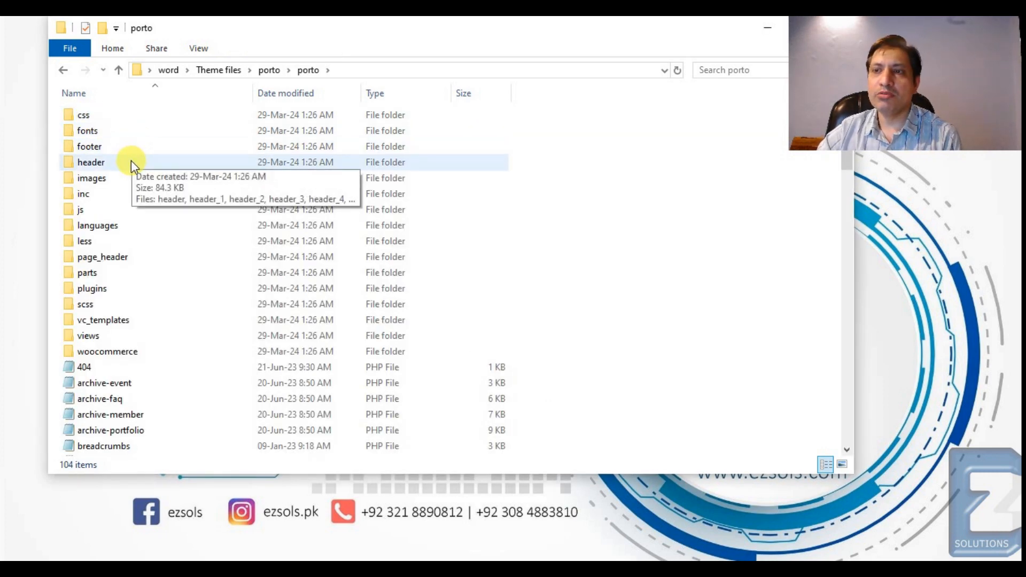
{"action": "mouse_move", "coordinate": [188, 184]}
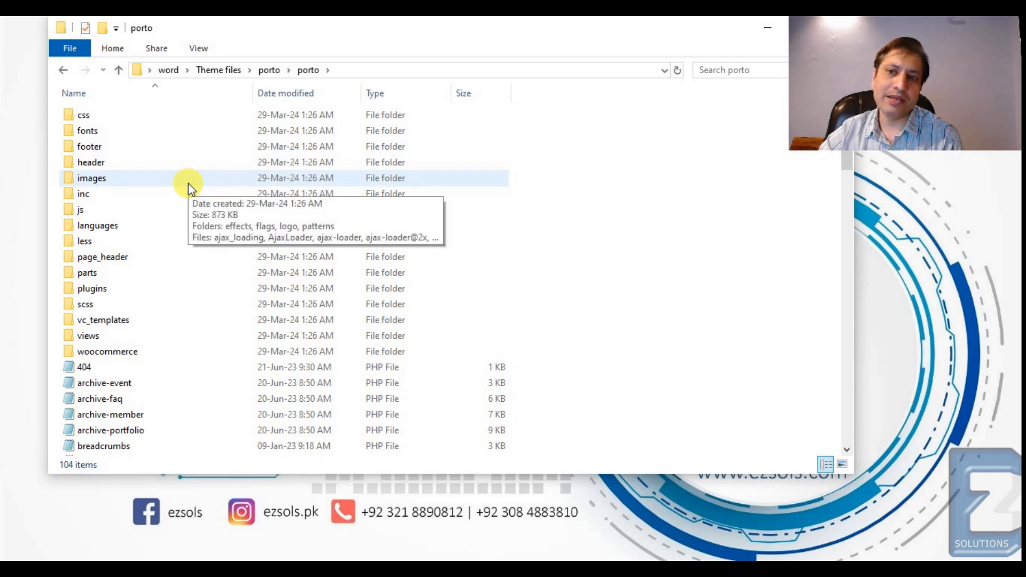
{"action": "scroll", "coordinate": [235, 212], "scroll_direction": "down", "scroll_amount": 20}
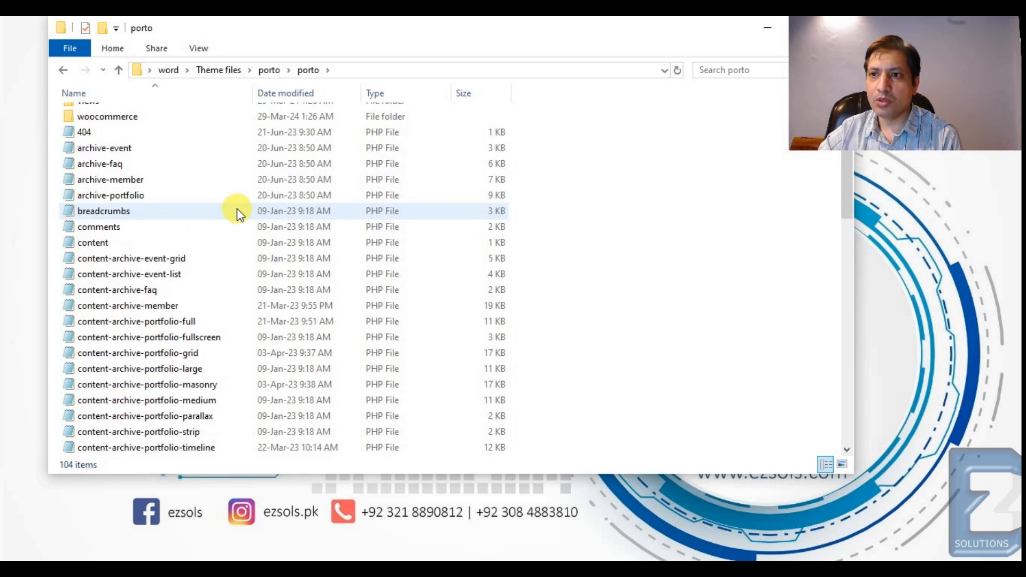
{"action": "left_click_drag", "start_coordinate": [840, 361], "coordinate": [823, 197]}
{"action": "scroll", "coordinate": [131, 274], "scroll_direction": "up", "scroll_amount": 8}
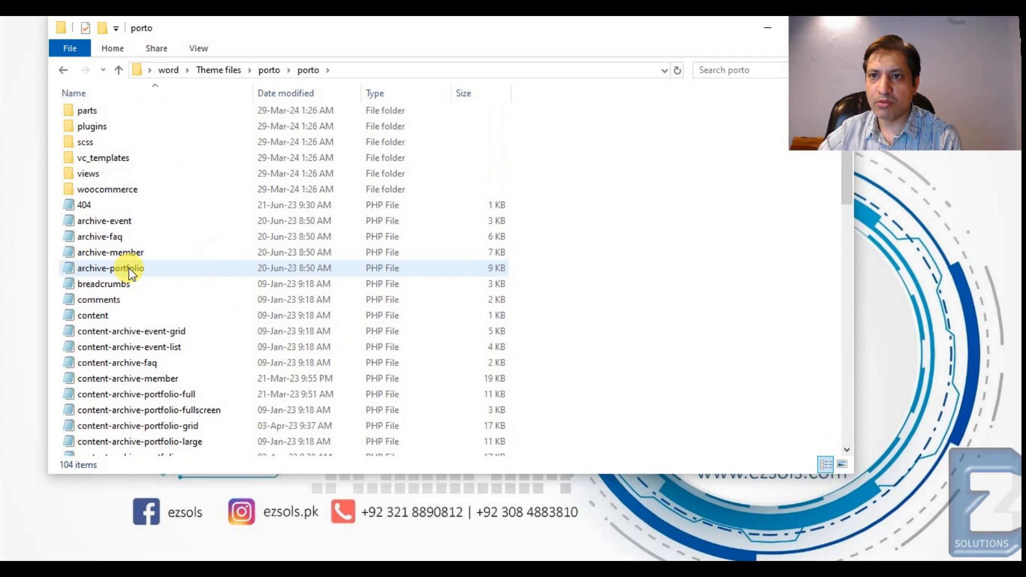
{"action": "left_click", "coordinate": [65, 71]}
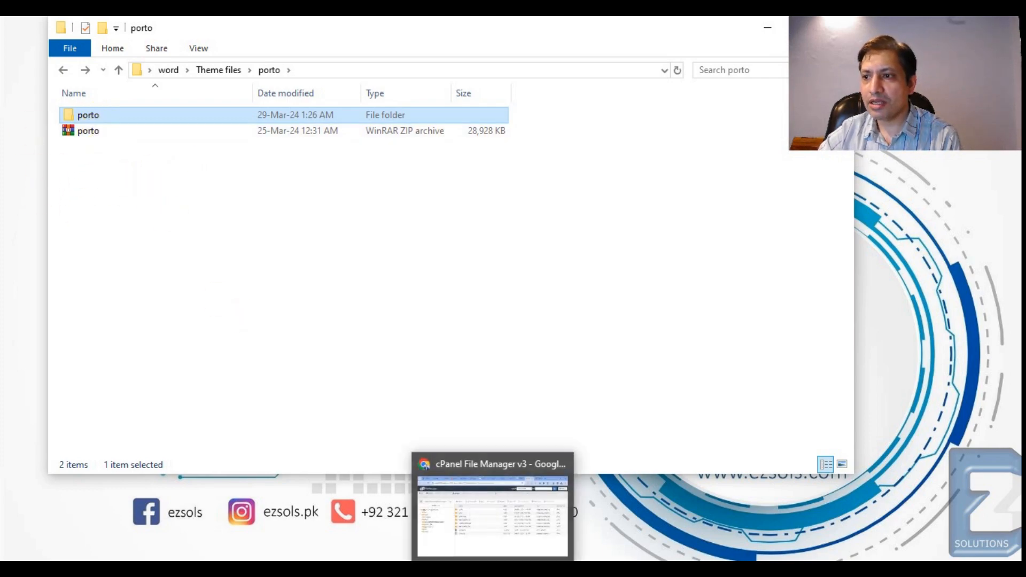
{"action": "left_click", "coordinate": [493, 567]}
- Go up one level into wp-content > themes and select the 28.25 MB porto.zip
{"action": "left_click", "coordinate": [346, 189]}
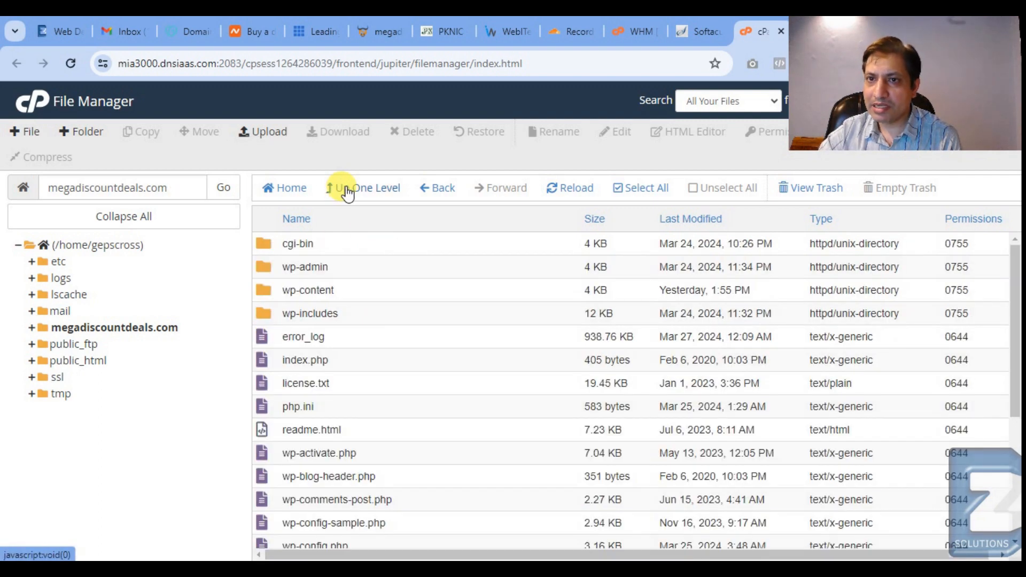
{"action": "double_click", "coordinate": [267, 293]}
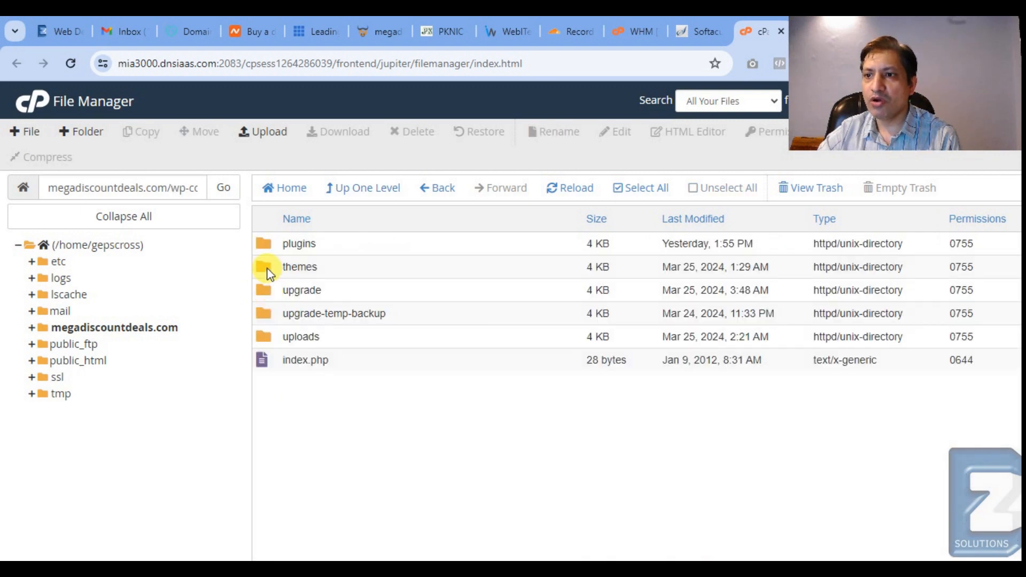
{"action": "double_click", "coordinate": [266, 270]}
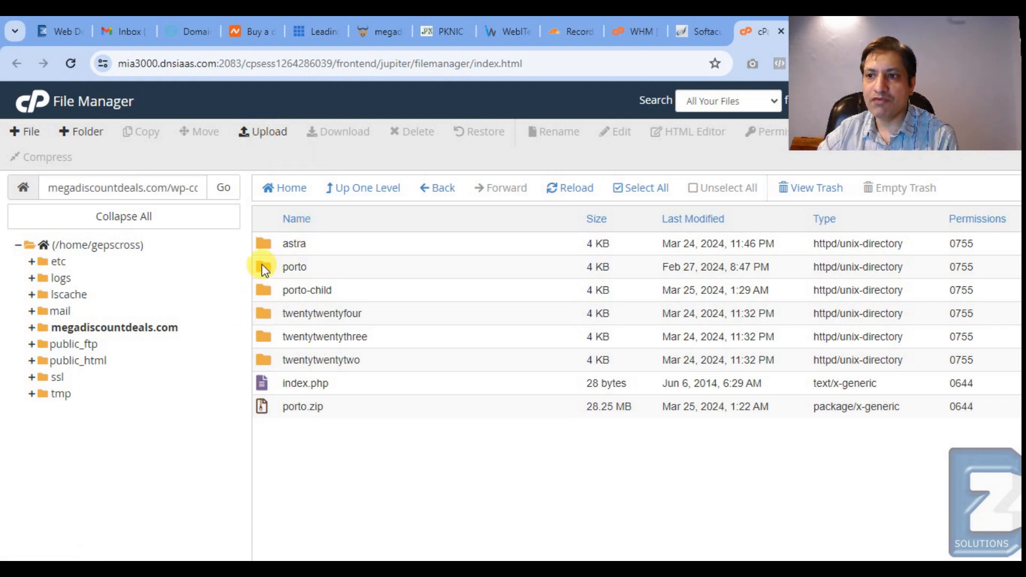
{"action": "left_click", "coordinate": [274, 408]}
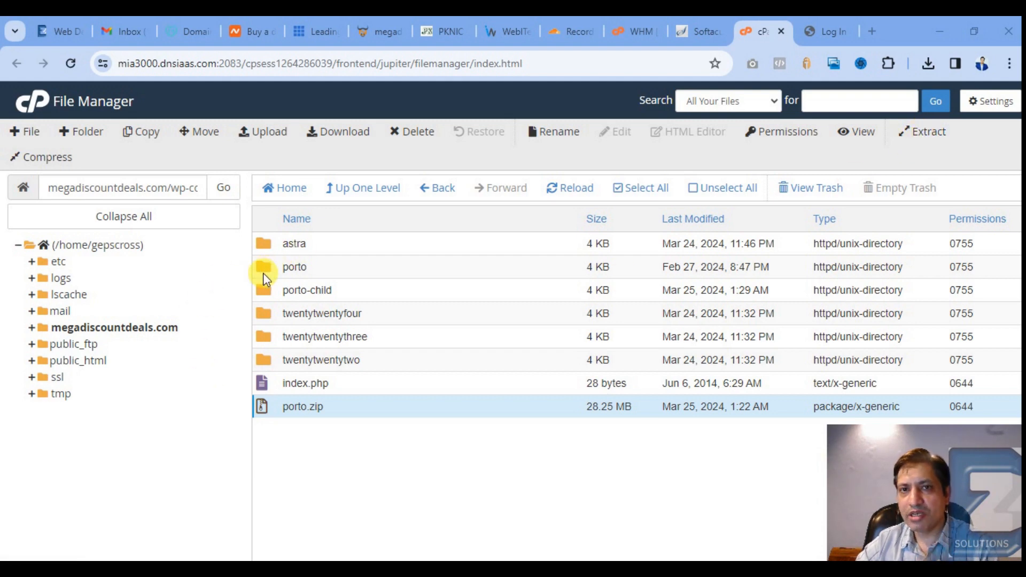
- On the login tab, change the address to the site's /wp-admin
{"action": "left_click", "coordinate": [842, 24]}
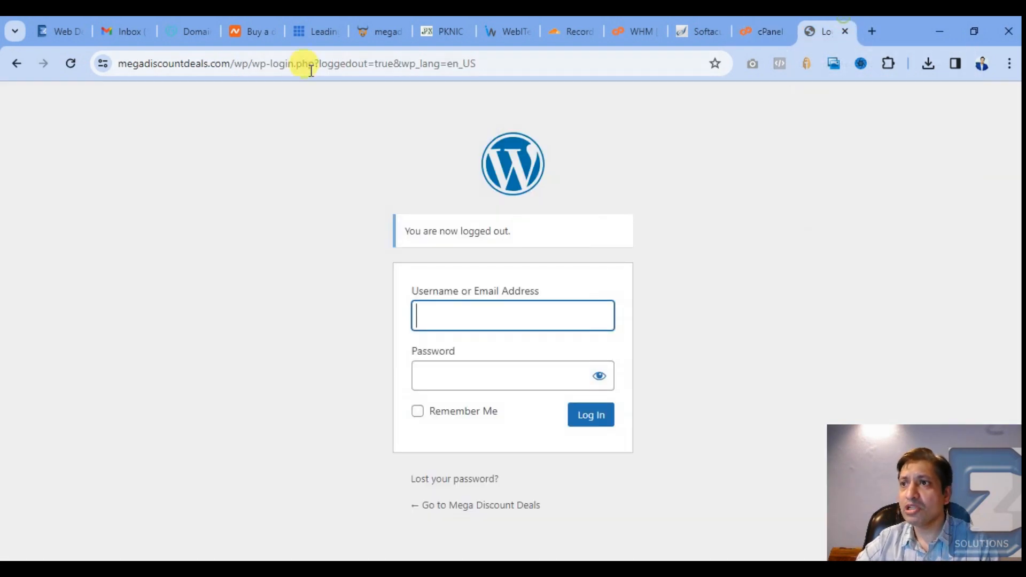
{"action": "left_click_drag", "start_coordinate": [239, 66], "coordinate": [592, 63]}
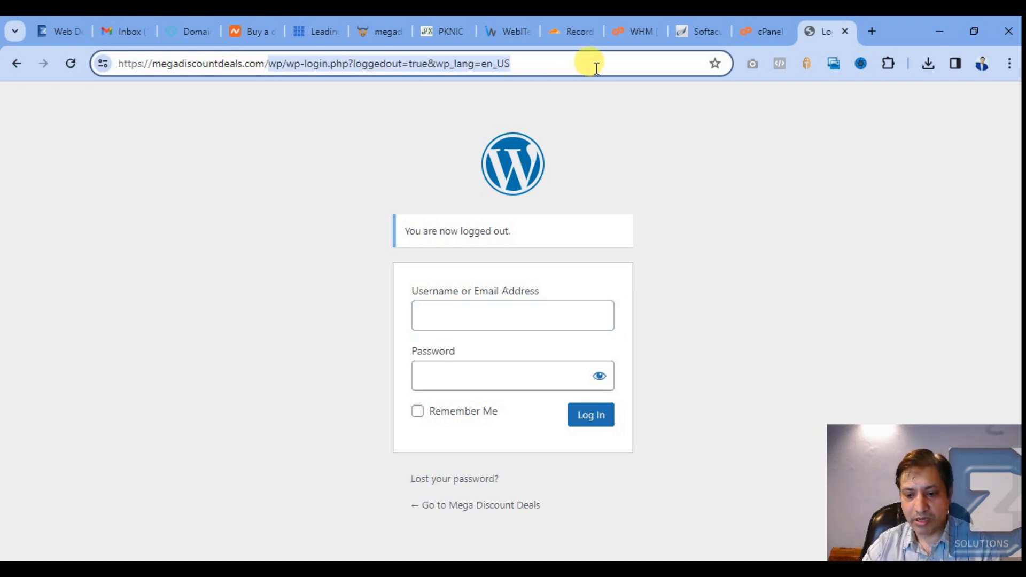
{"action": "type", "text": "wp-admin"}
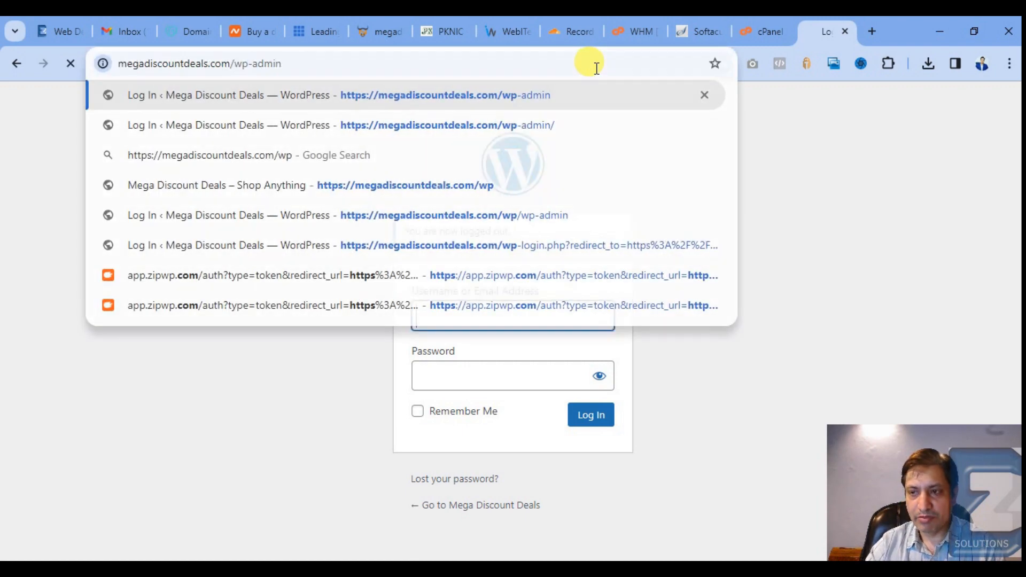
{"action": "key", "text": "Return"}
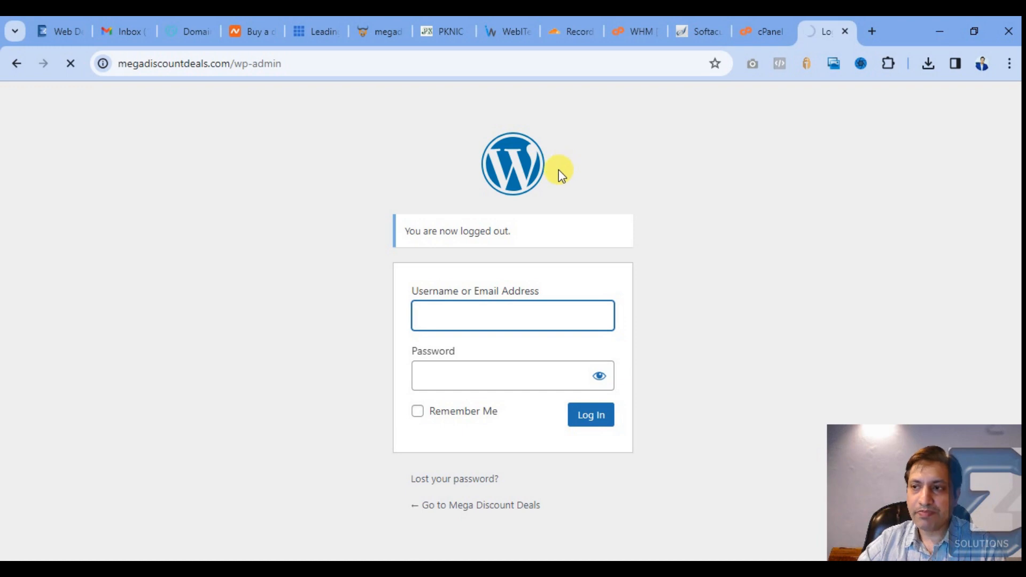
- Fill in the saved username, password and humanity sum, and choose to stay logged in
{"action": "left_click", "coordinate": [453, 261]}
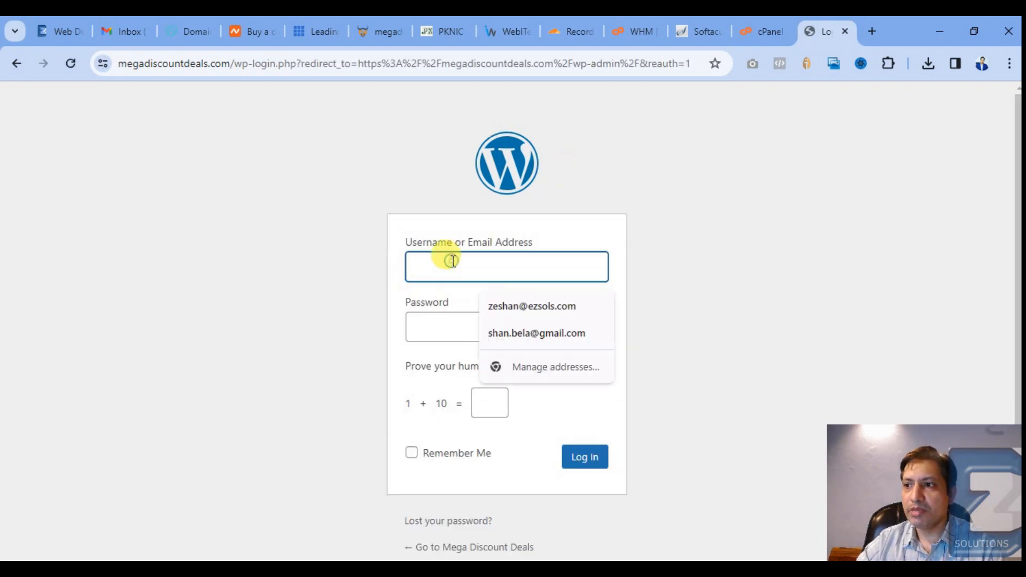
{"action": "left_click", "coordinate": [508, 299]}
{"action": "left_click", "coordinate": [473, 330]}
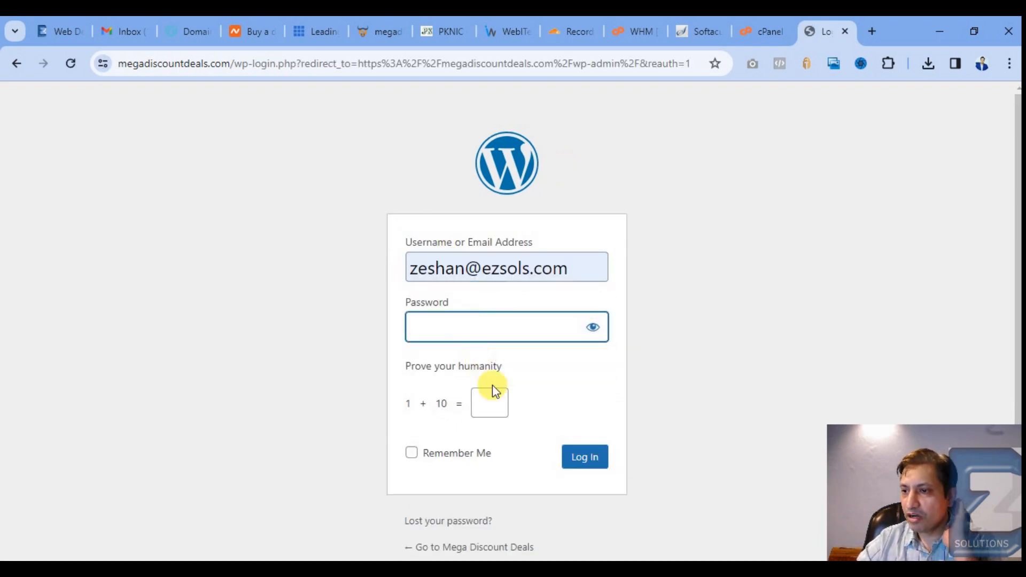
{"action": "left_click", "coordinate": [486, 405]}
{"action": "left_click", "coordinate": [482, 325]}
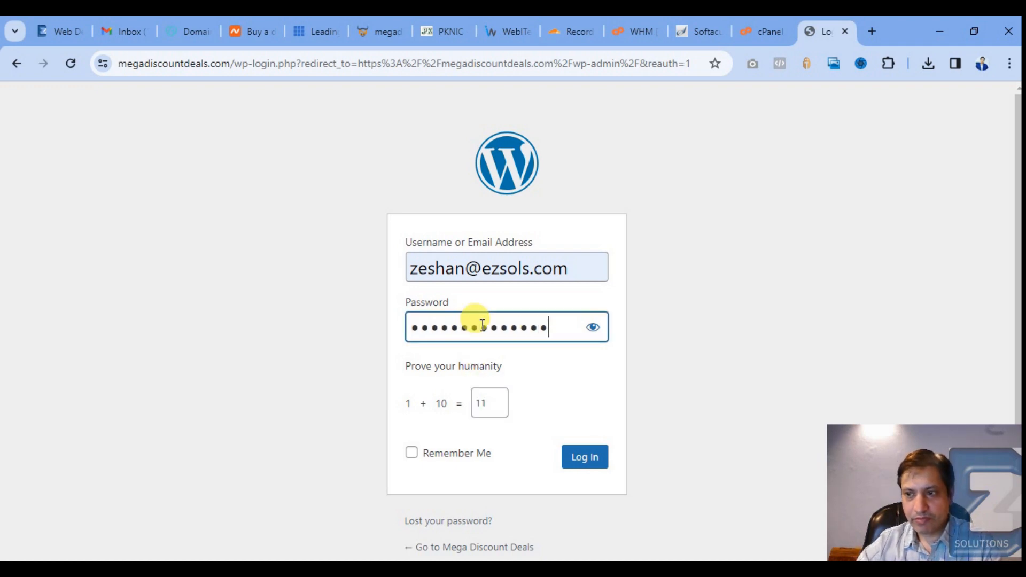
{"action": "left_click", "coordinate": [476, 459]}
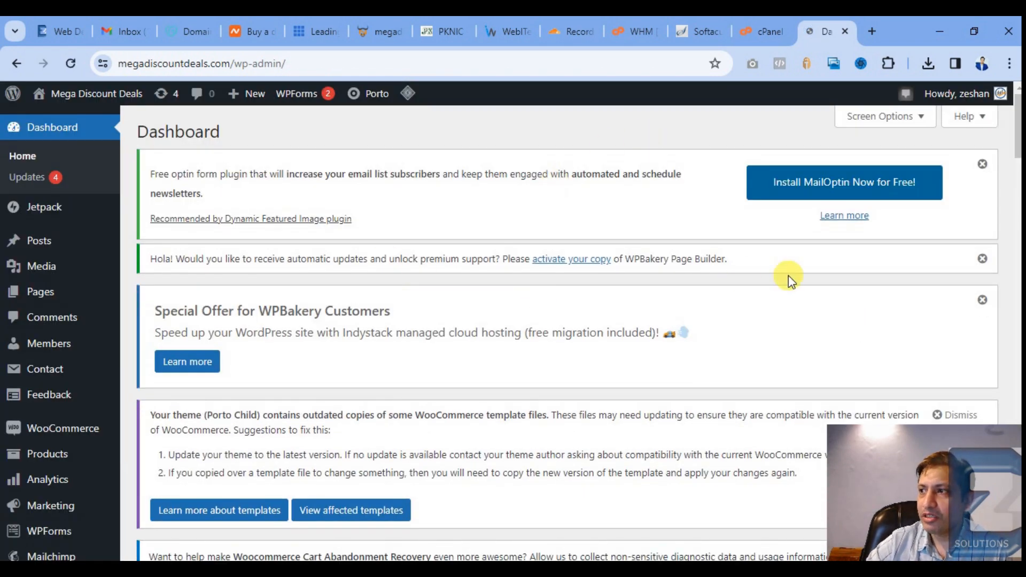
- Dismiss the WPBakery activation, promotion and special offer notices on the Dashboard
{"action": "left_click", "coordinate": [984, 260]}
{"action": "left_click", "coordinate": [976, 161]}
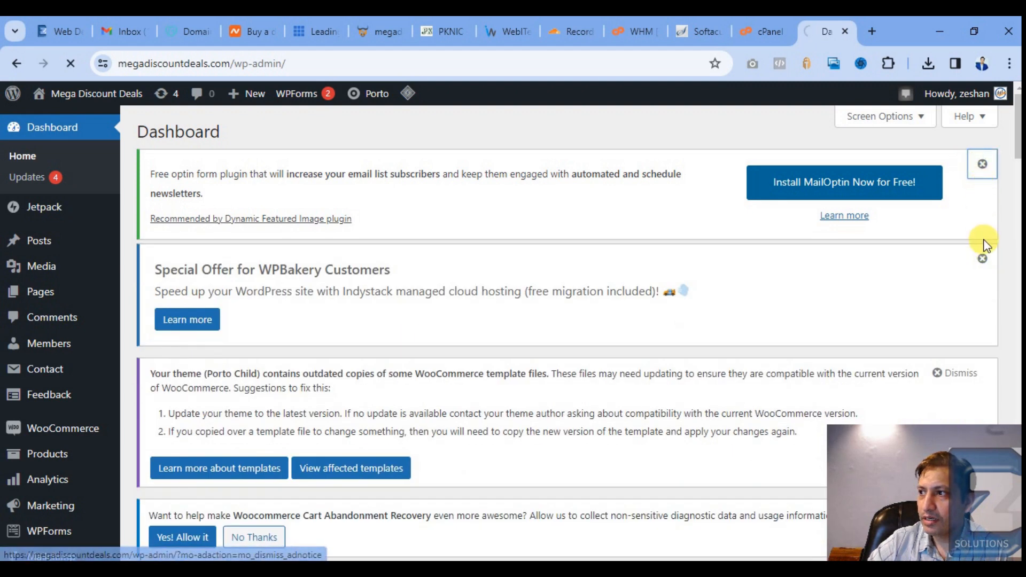
{"action": "left_click", "coordinate": [983, 259]}
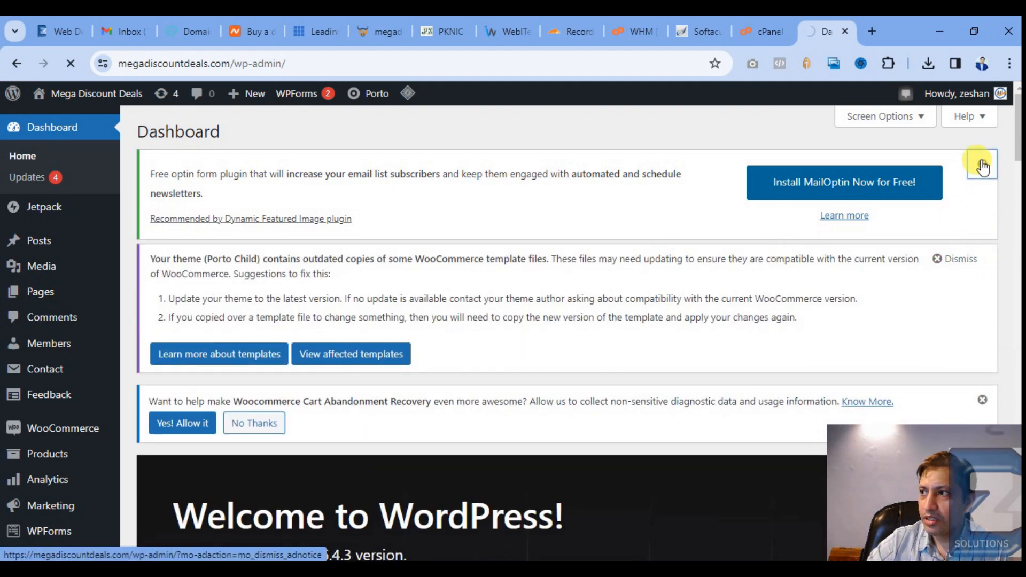
- Scroll through the installed themes and bring up the Porto Setup Wizard
{"action": "scroll", "coordinate": [86, 433], "scroll_direction": "down", "scroll_amount": 2}
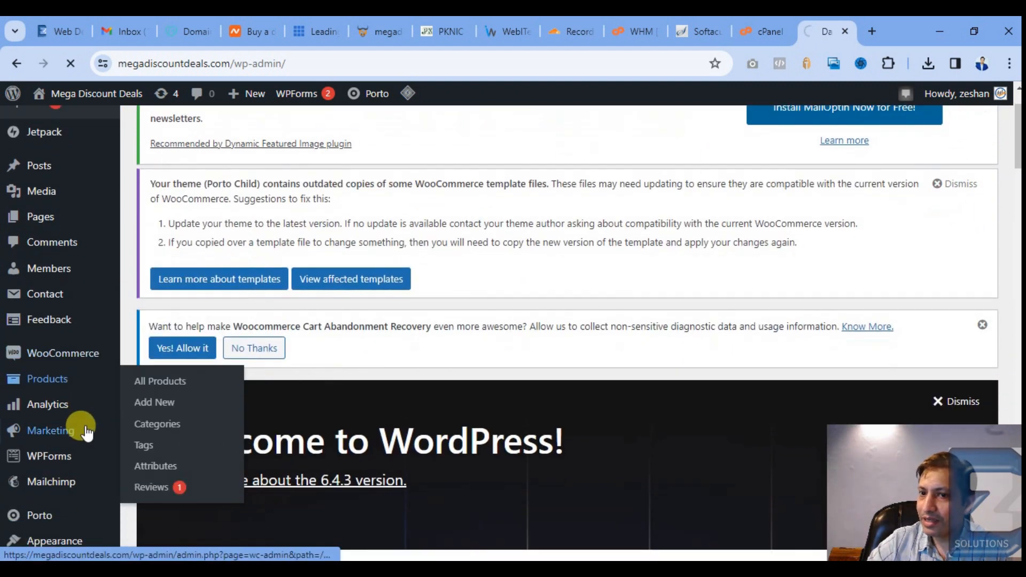
{"action": "scroll", "coordinate": [73, 473], "scroll_direction": "down", "scroll_amount": 4}
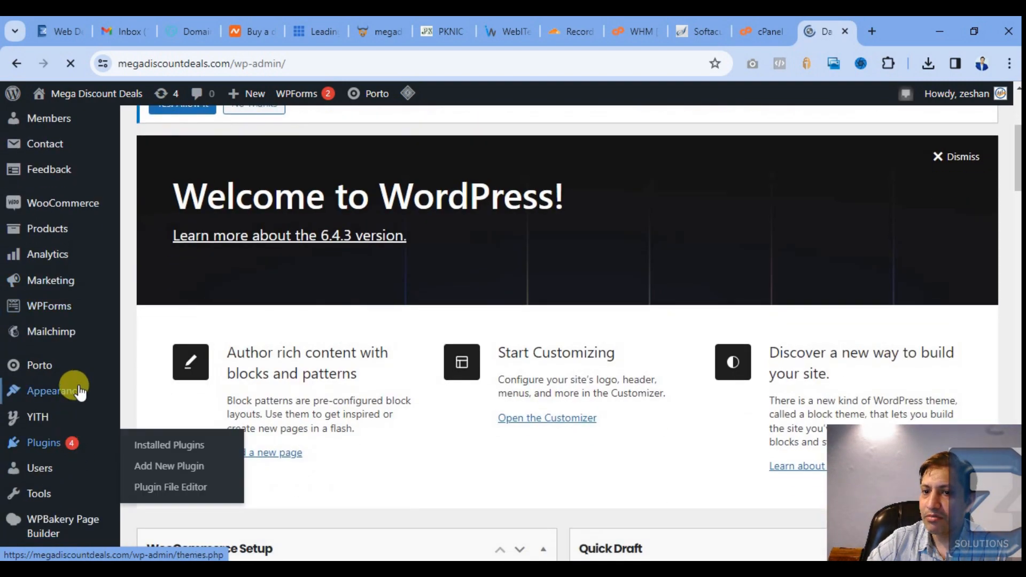
{"action": "mouse_move", "coordinate": [79, 391]}
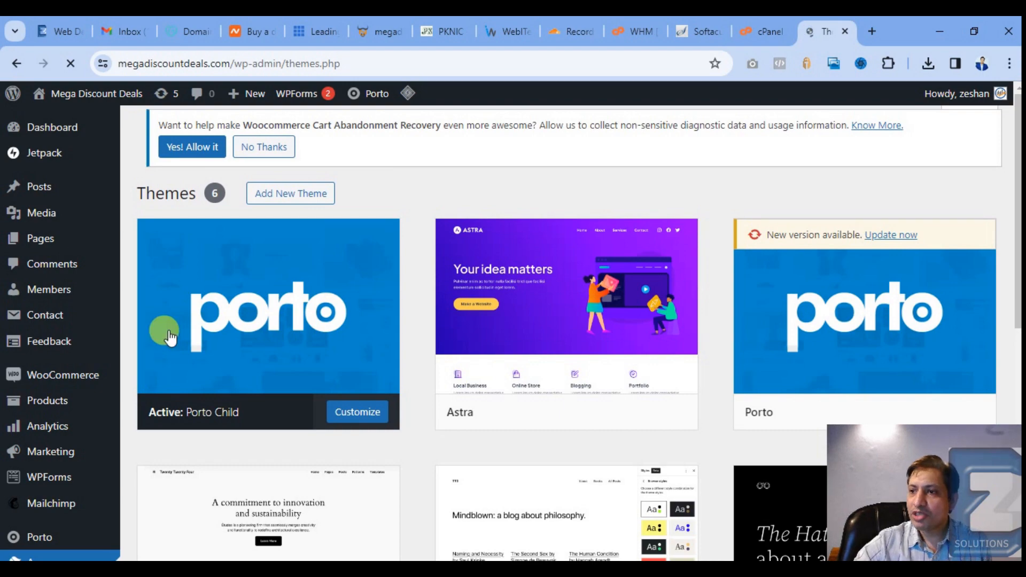
{"action": "scroll", "coordinate": [344, 298], "scroll_direction": "down", "scroll_amount": 3}
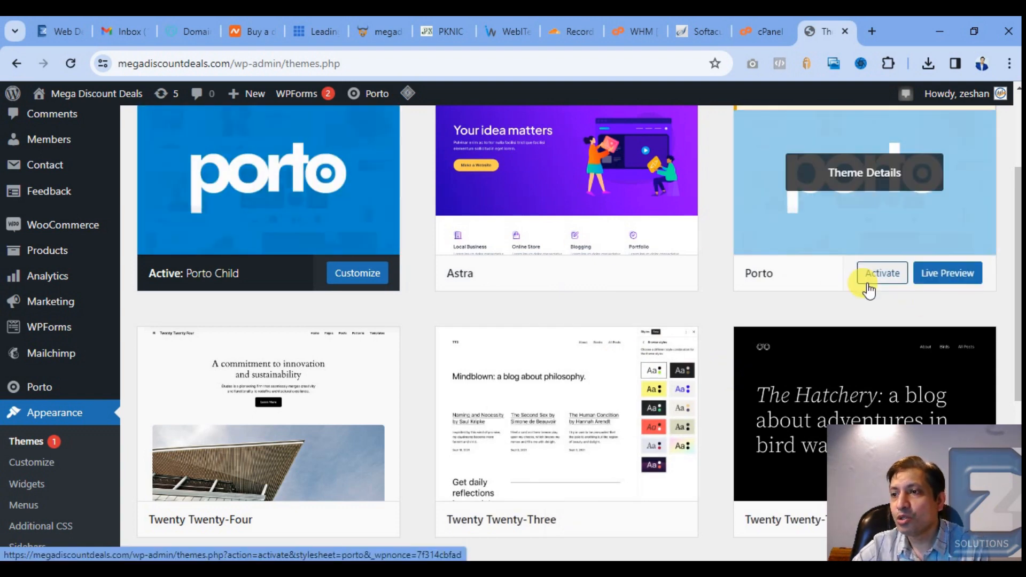
{"action": "mouse_move", "coordinate": [33, 386]}
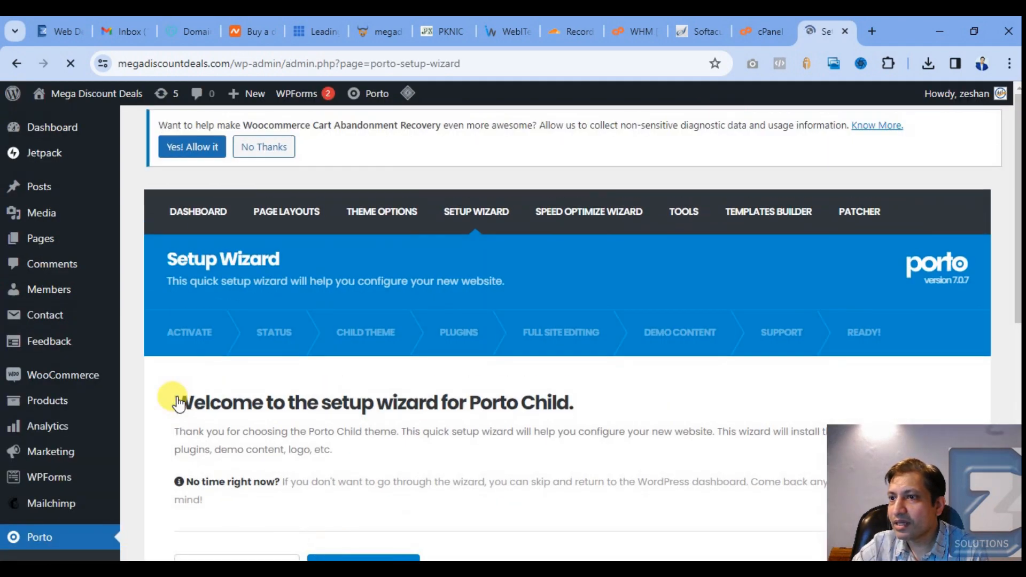
- Skip to the wizard's Plugins step and continue with every default plugin left unchecked
{"action": "scroll", "coordinate": [348, 291], "scroll_direction": "down", "scroll_amount": 2}
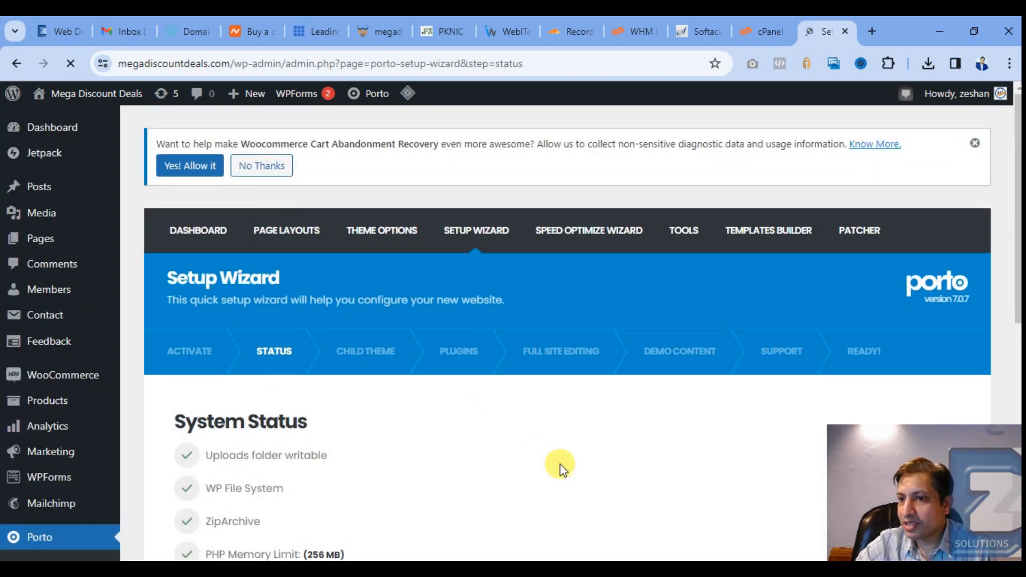
{"action": "scroll", "coordinate": [524, 428], "scroll_direction": "down", "scroll_amount": 3}
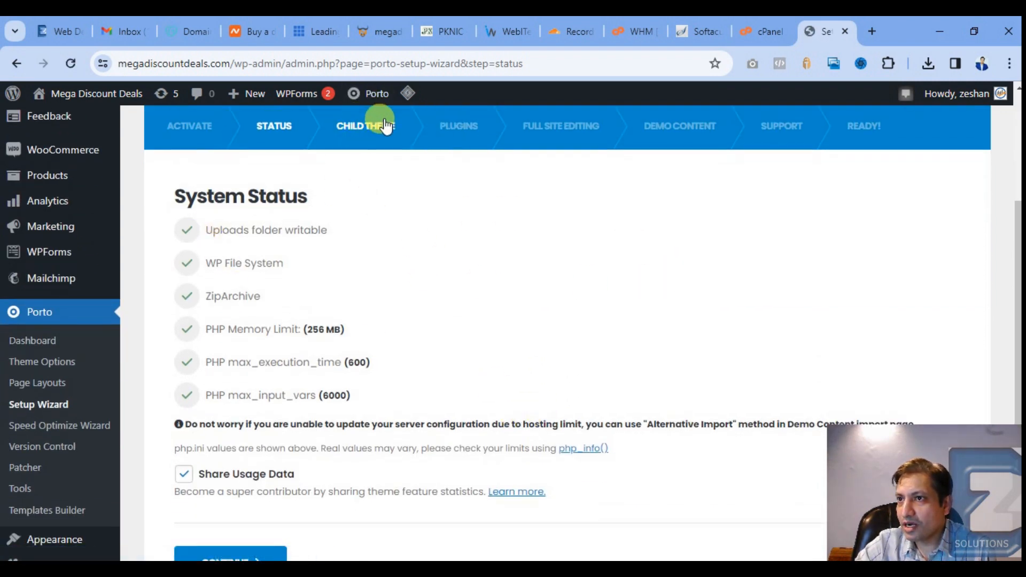
{"action": "left_click", "coordinate": [460, 128]}
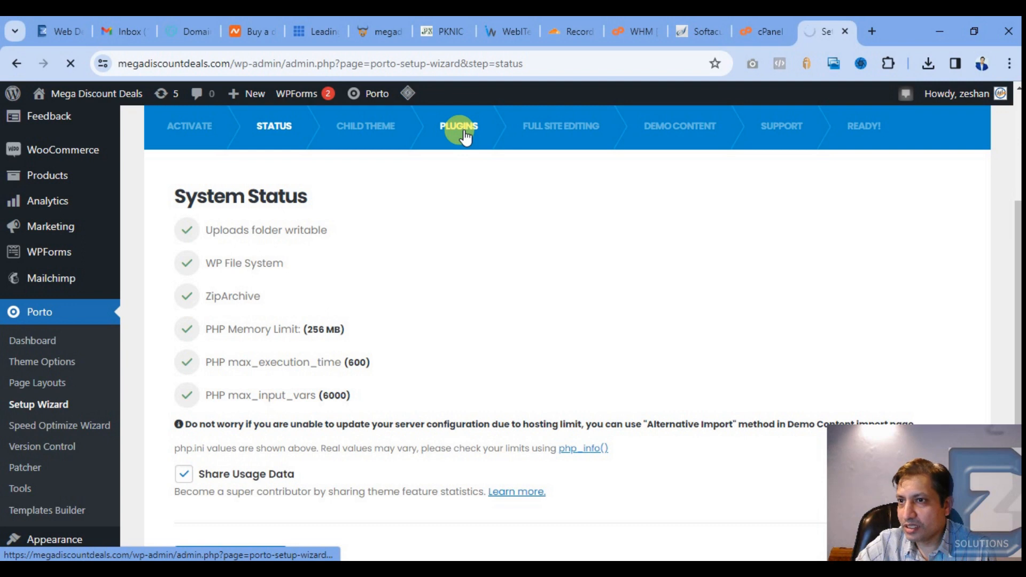
{"action": "scroll", "coordinate": [465, 262], "scroll_direction": "down", "scroll_amount": 3}
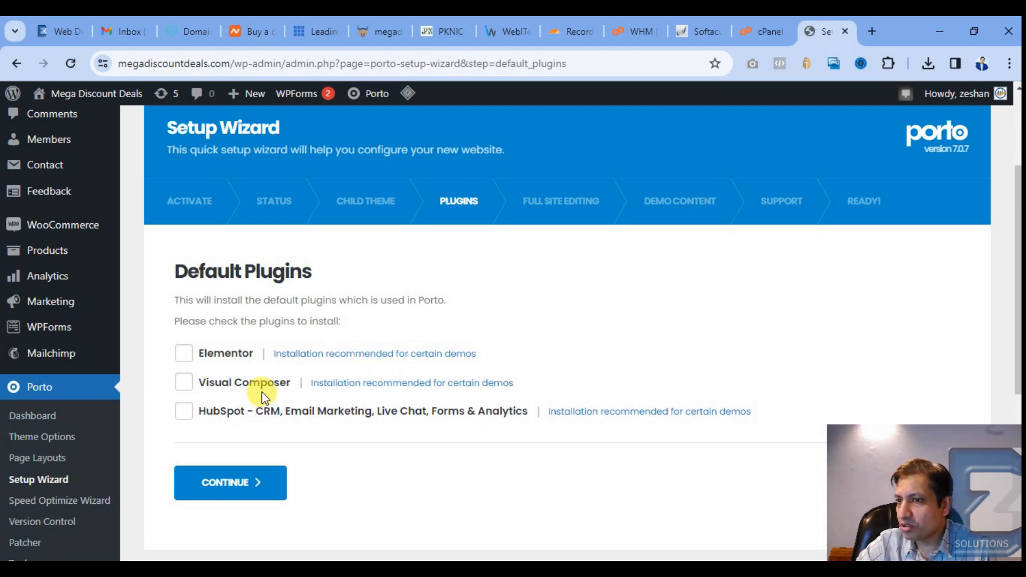
{"action": "scroll", "coordinate": [97, 403], "scroll_direction": "down", "scroll_amount": 6}
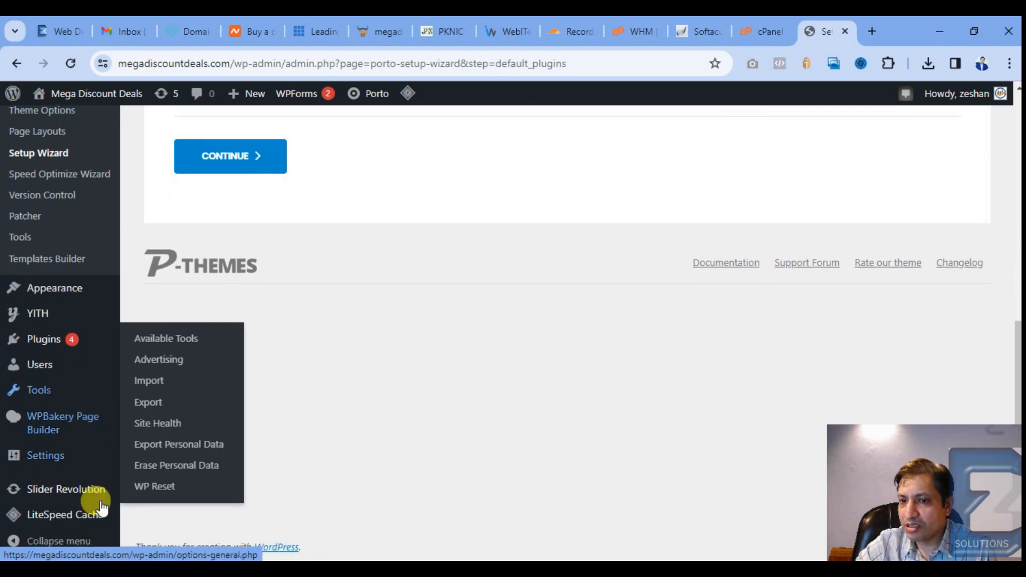
{"action": "mouse_move", "coordinate": [48, 432]}
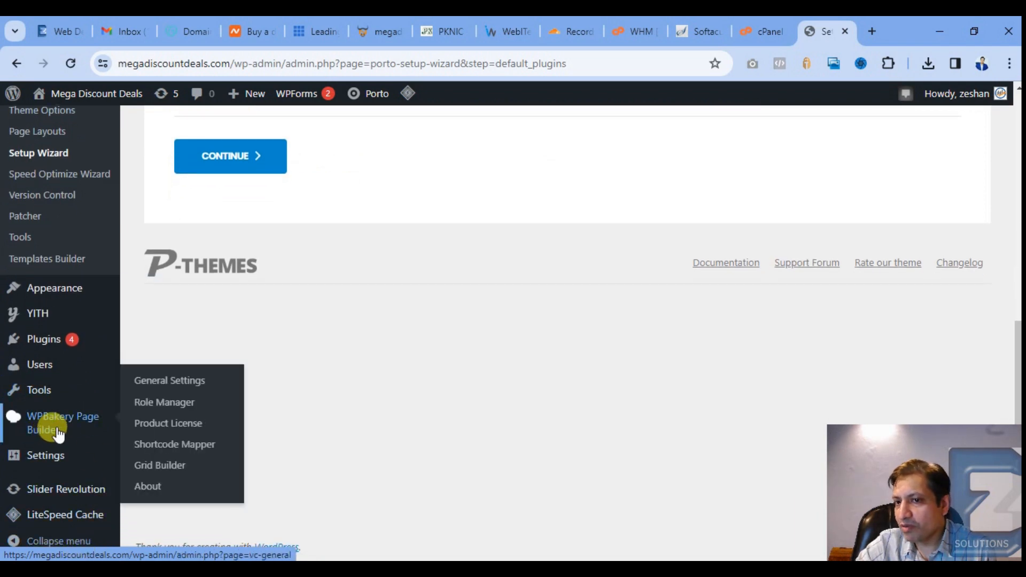
{"action": "scroll", "coordinate": [53, 430], "scroll_direction": "up", "scroll_amount": 5}
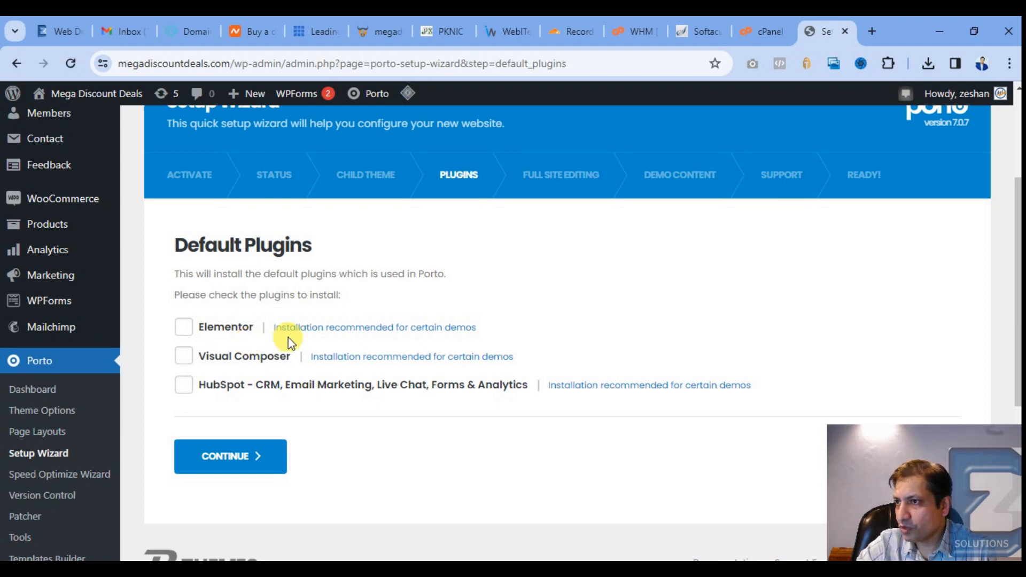
{"action": "left_click", "coordinate": [552, 179]}
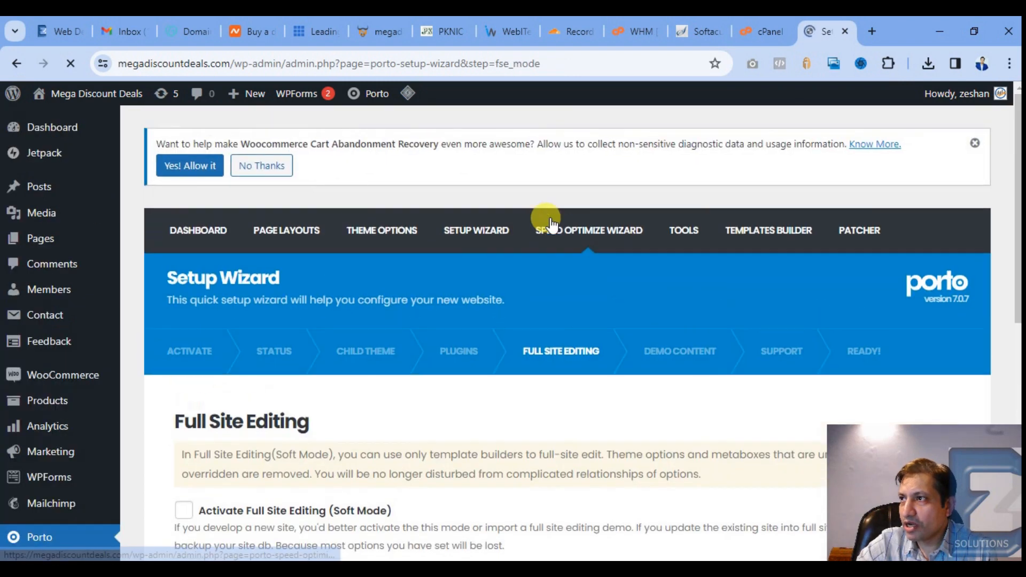
{"action": "scroll", "coordinate": [170, 466], "scroll_direction": "down", "scroll_amount": 3}
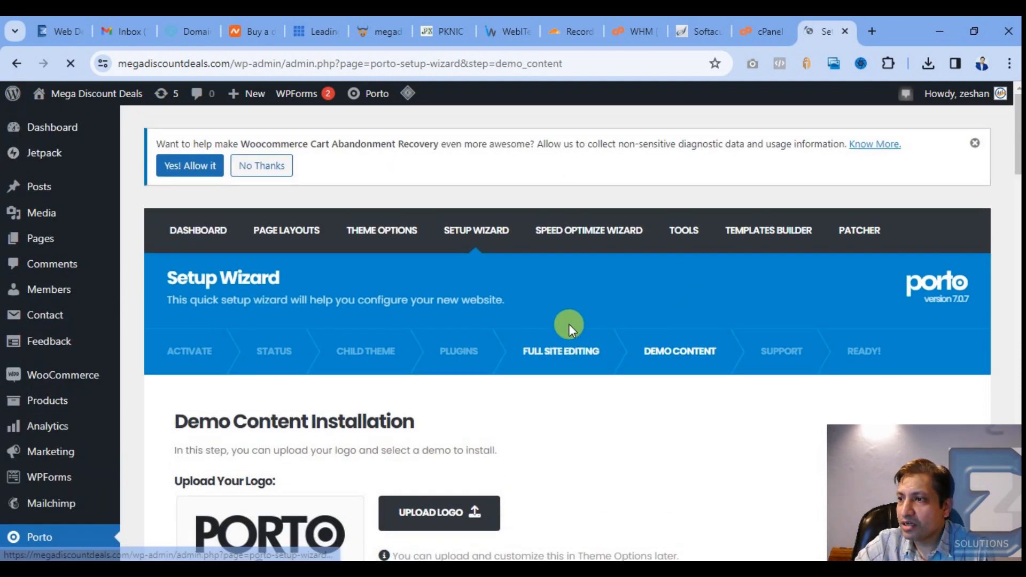
{"action": "scroll", "coordinate": [569, 325], "scroll_direction": "down", "scroll_amount": 3}
{"action": "scroll", "coordinate": [490, 328], "scroll_direction": "down", "scroll_amount": 2}
{"action": "scroll", "coordinate": [696, 256], "scroll_direction": "up", "scroll_amount": 4}
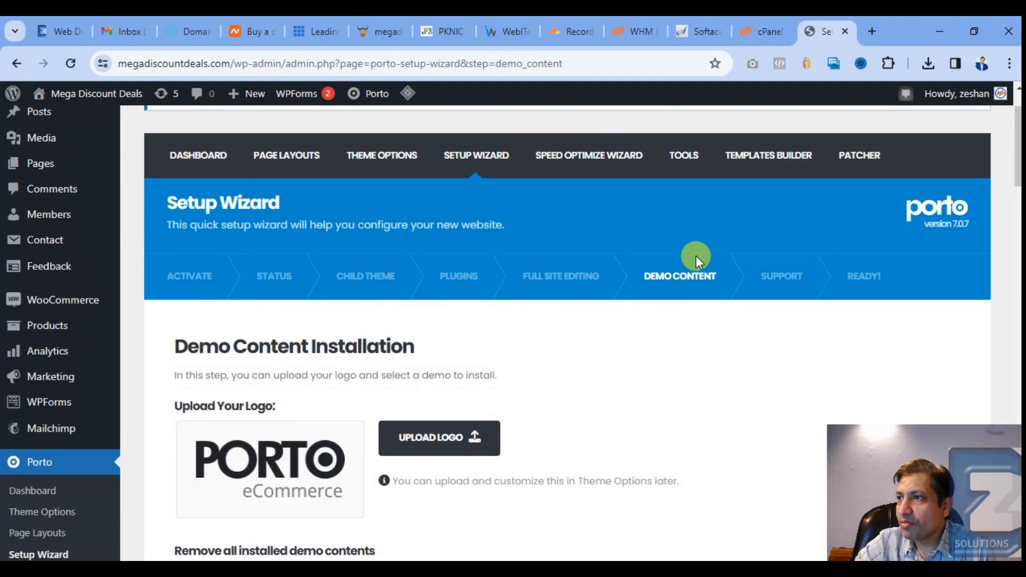
{"action": "scroll", "coordinate": [665, 310], "scroll_direction": "down", "scroll_amount": 10}
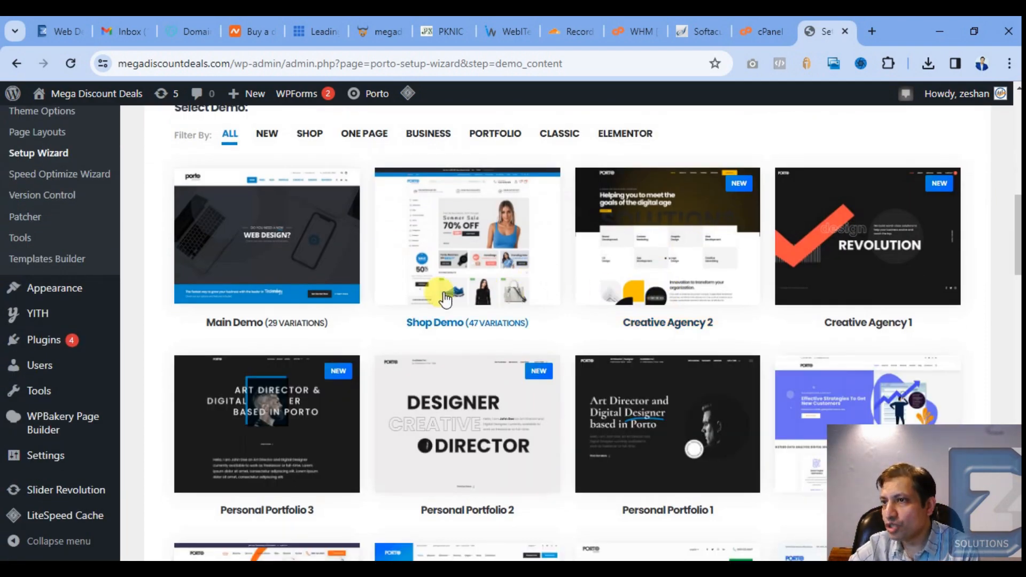
{"action": "scroll", "coordinate": [404, 277], "scroll_direction": "down", "scroll_amount": 2}
{"action": "scroll", "coordinate": [404, 278], "scroll_direction": "down", "scroll_amount": 1}
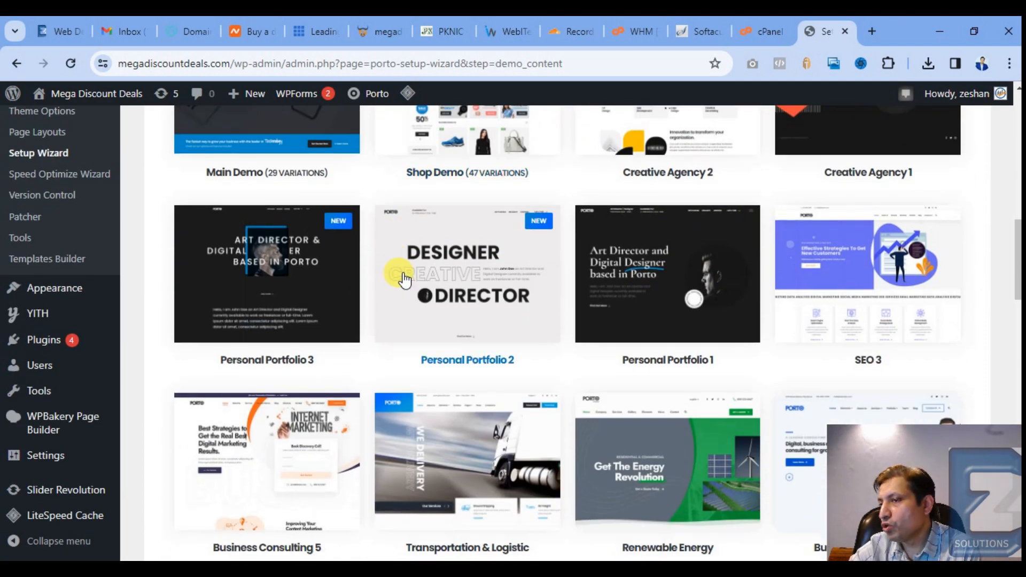
{"action": "scroll", "coordinate": [525, 235], "scroll_direction": "down", "scroll_amount": 2}
{"action": "scroll", "coordinate": [520, 293], "scroll_direction": "down", "scroll_amount": 3}
{"action": "scroll", "coordinate": [522, 294], "scroll_direction": "down", "scroll_amount": 7}
{"action": "scroll", "coordinate": [488, 287], "scroll_direction": "down", "scroll_amount": 3}
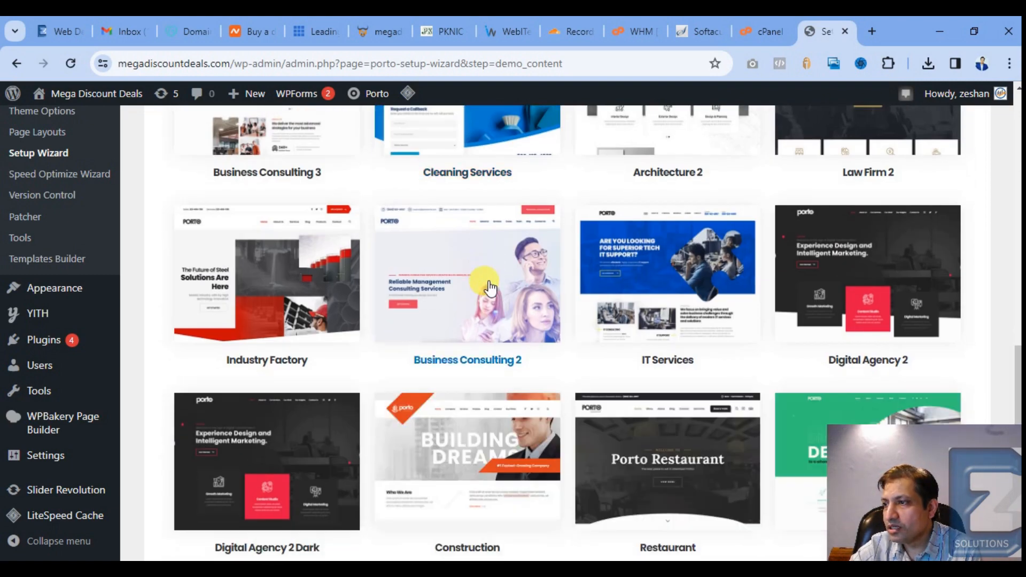
{"action": "scroll", "coordinate": [488, 287], "scroll_direction": "down", "scroll_amount": 9}
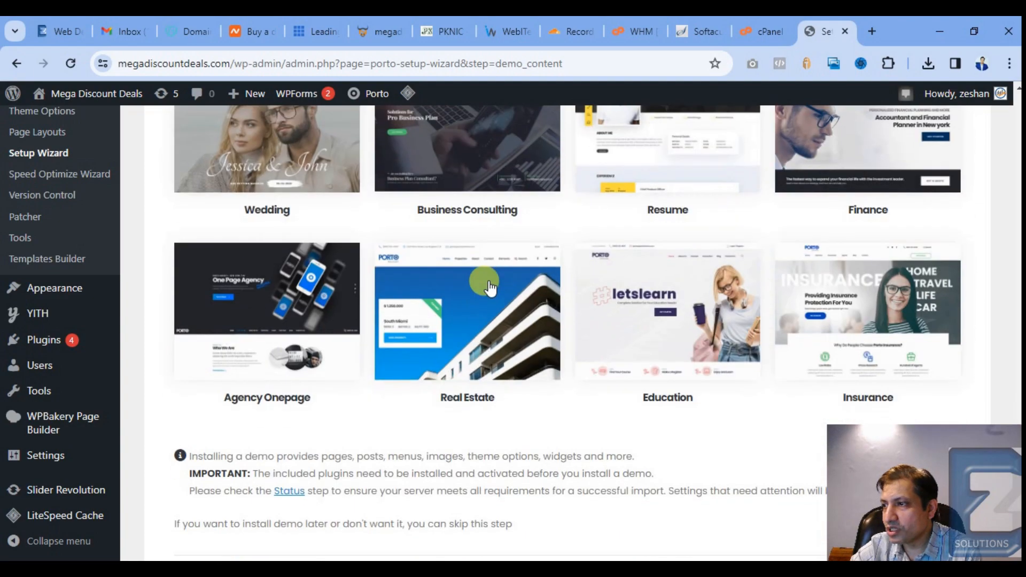
{"action": "scroll", "coordinate": [489, 288], "scroll_direction": "up", "scroll_amount": 20}
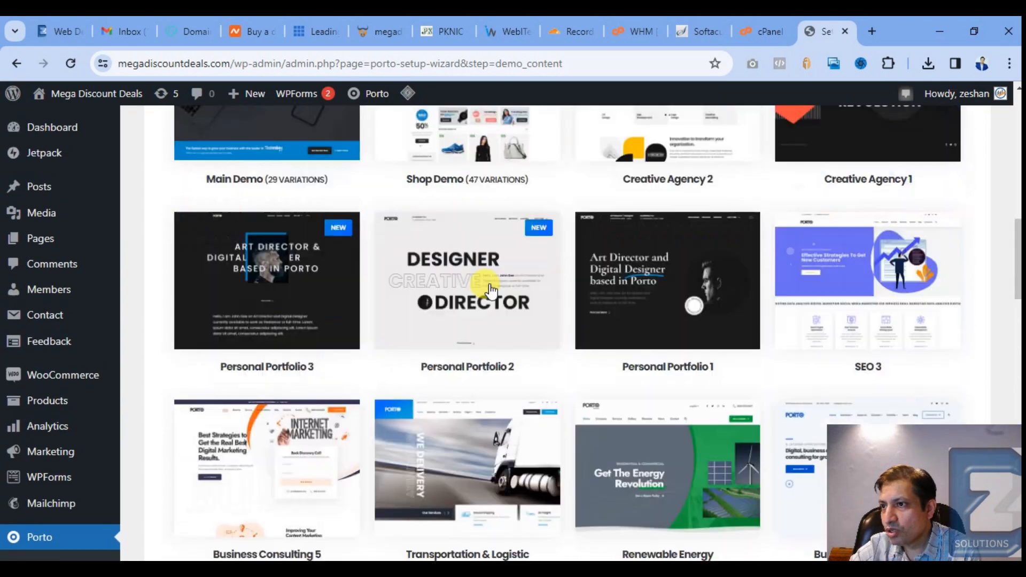
{"action": "scroll", "coordinate": [484, 284], "scroll_direction": "up", "scroll_amount": 3}
{"action": "scroll", "coordinate": [481, 283], "scroll_direction": "down", "scroll_amount": 3}
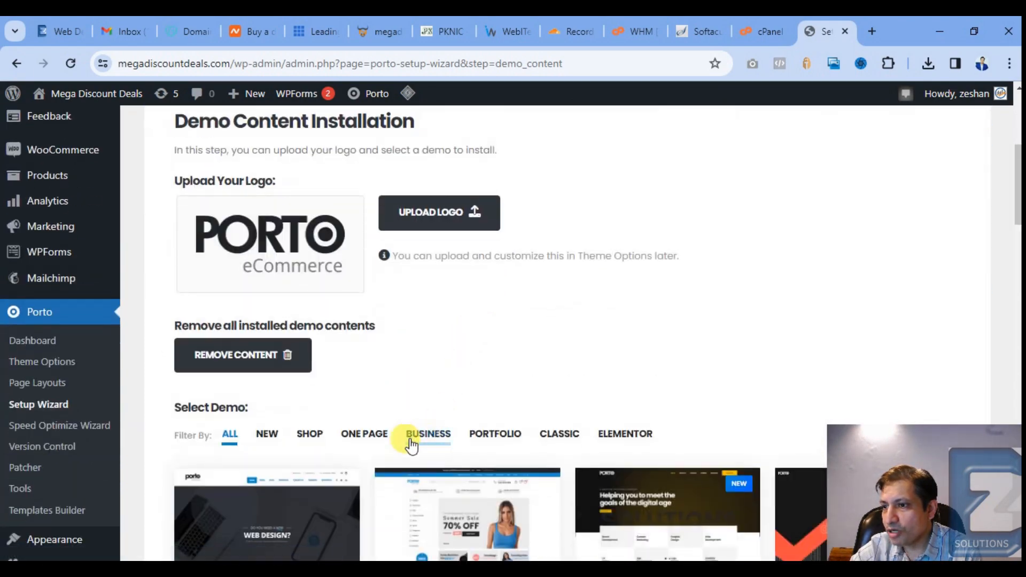
- Filter the Porto demo list to SHOP demos and scroll through them
{"action": "left_click", "coordinate": [308, 436]}
{"action": "scroll", "coordinate": [394, 394], "scroll_direction": "down", "scroll_amount": 5}
{"action": "scroll", "coordinate": [420, 367], "scroll_direction": "down", "scroll_amount": 8}
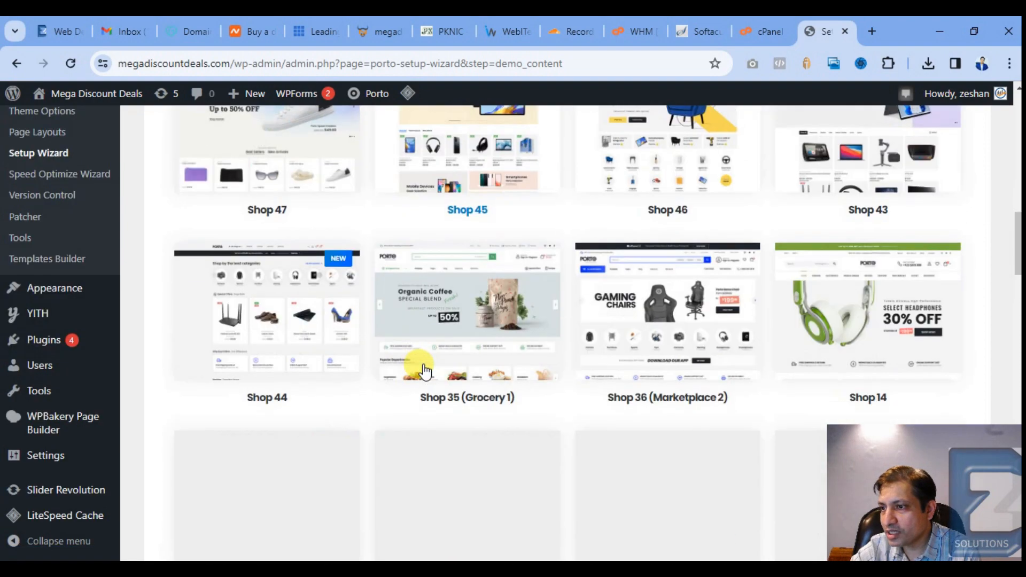
{"action": "scroll", "coordinate": [424, 371], "scroll_direction": "down", "scroll_amount": 4}
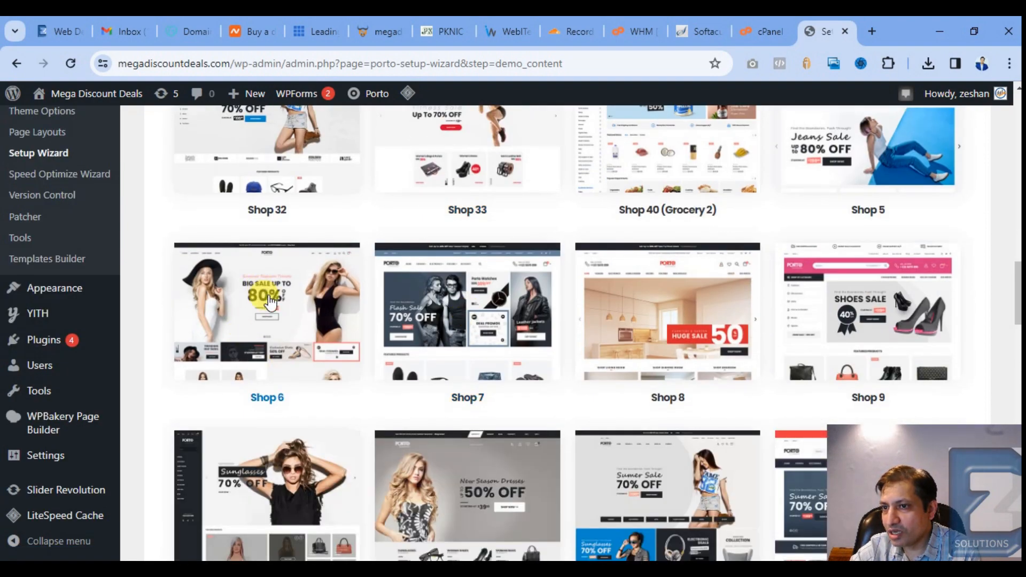
- Open the Shop 6 import dialog, cancel the content-removal warning, and close it without installing
{"action": "left_click", "coordinate": [271, 303]}
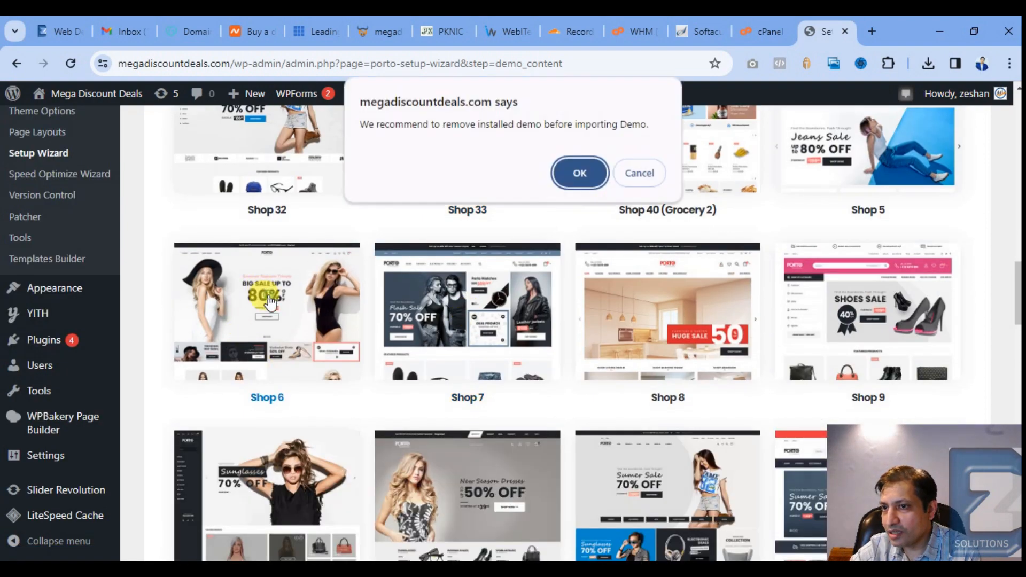
{"action": "left_click", "coordinate": [639, 172]}
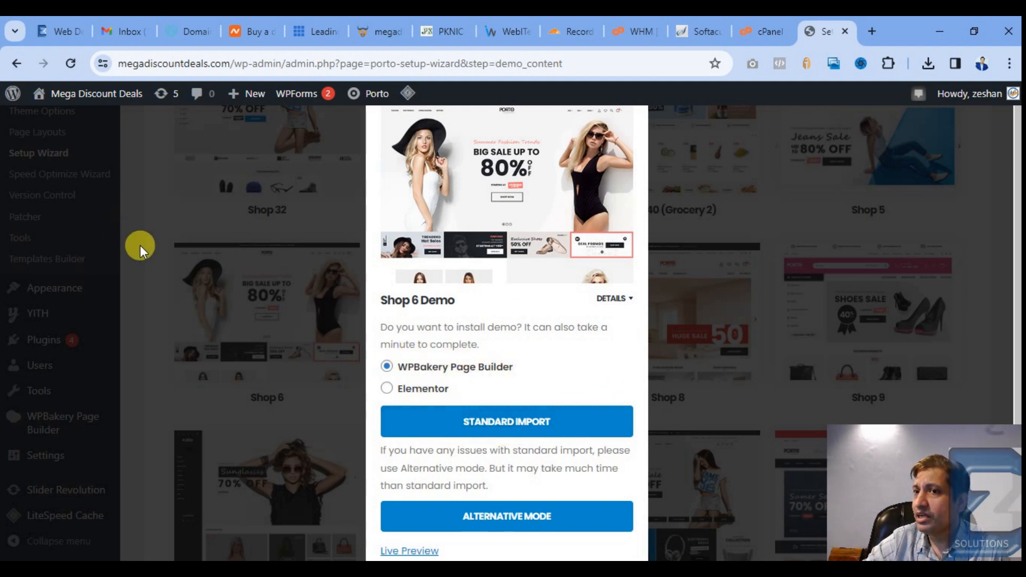
{"action": "left_click", "coordinate": [157, 198]}
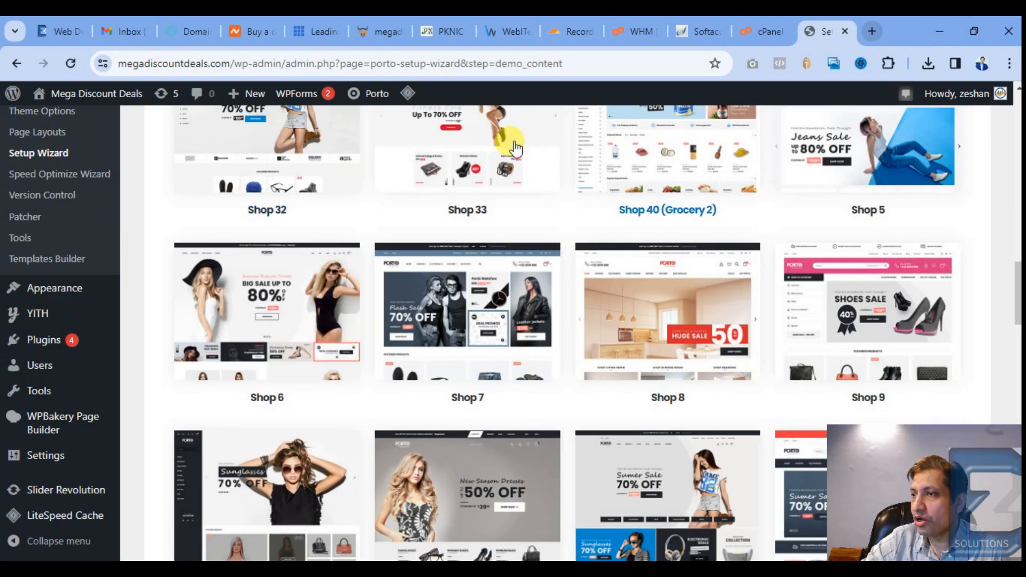
{"action": "scroll", "coordinate": [104, 270], "scroll_direction": "up", "scroll_amount": 15}
{"action": "scroll", "coordinate": [70, 294], "scroll_direction": "down", "scroll_amount": 10}
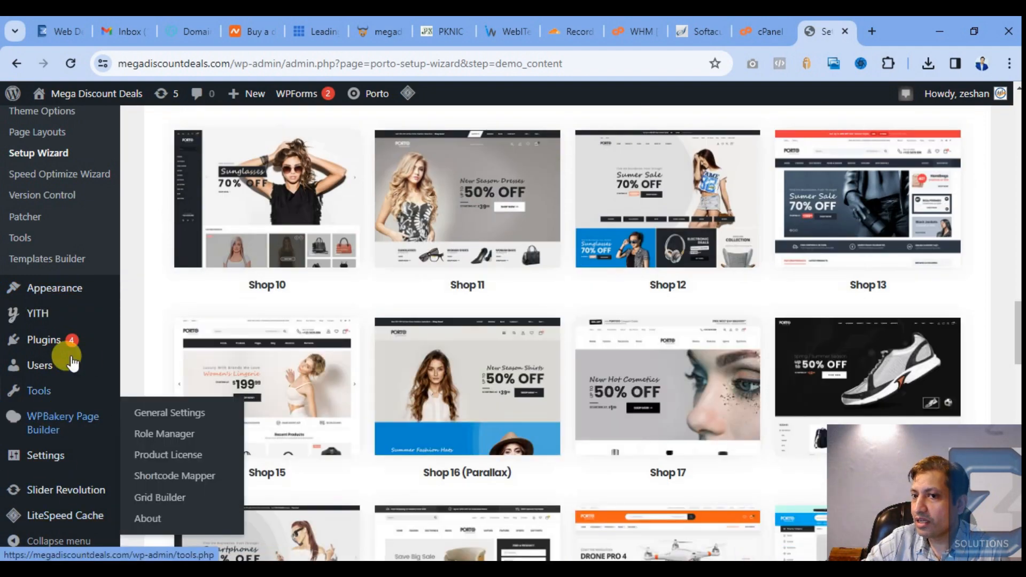
{"action": "scroll", "coordinate": [41, 417], "scroll_direction": "up", "scroll_amount": 10}
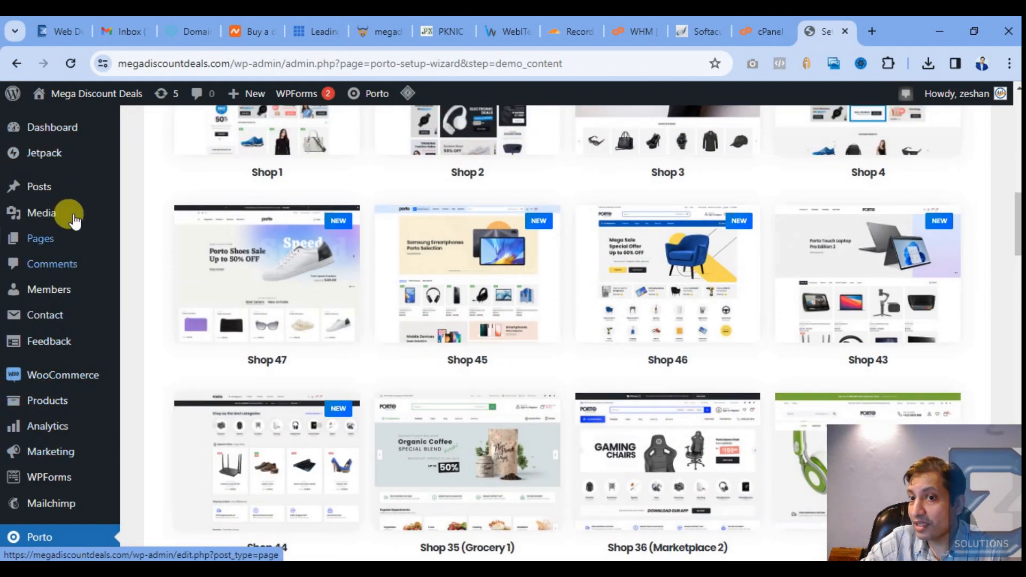
{"action": "mouse_move", "coordinate": [63, 186]}
{"action": "mouse_move", "coordinate": [52, 160]}
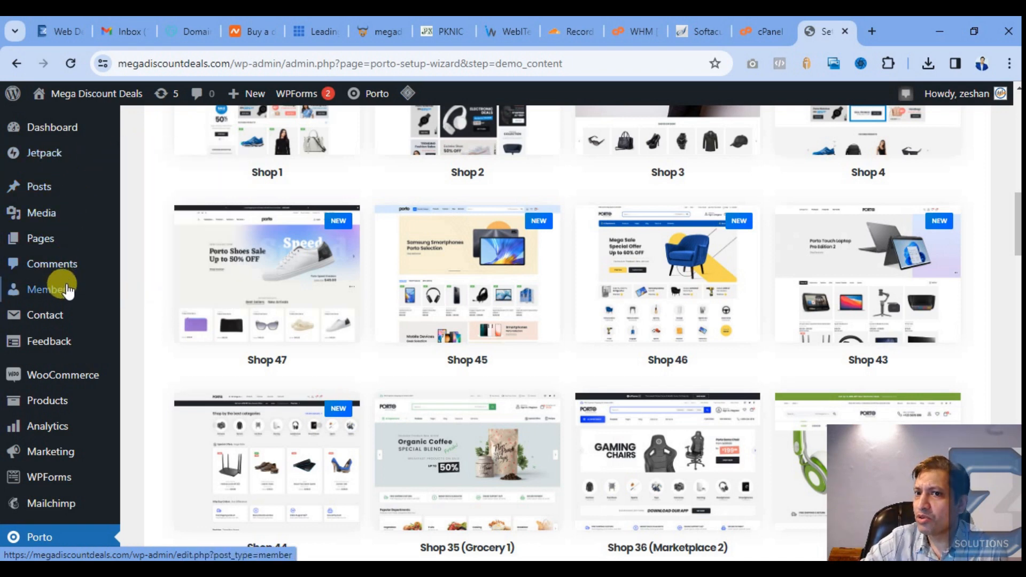
{"action": "mouse_move", "coordinate": [73, 369]}
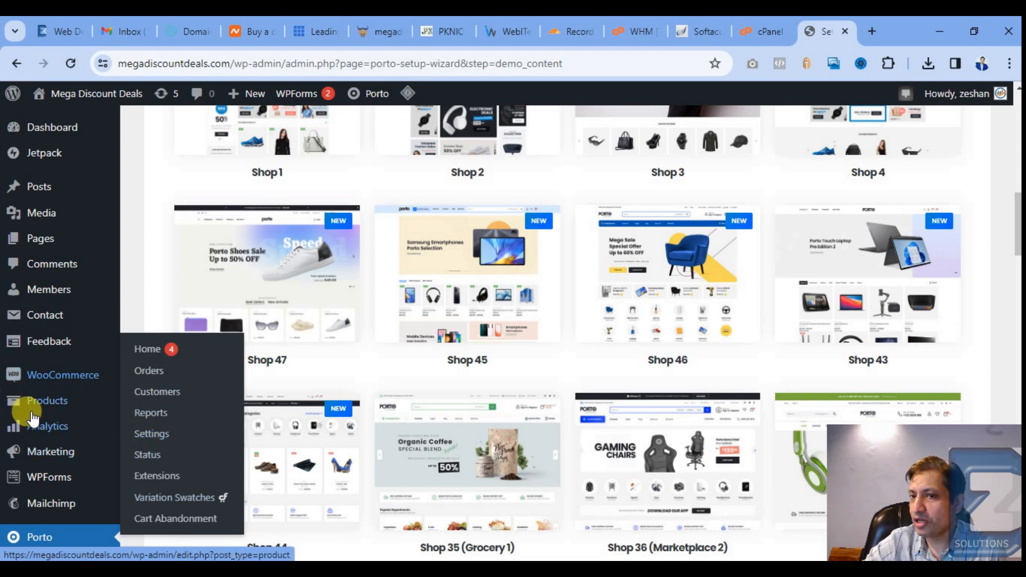
{"action": "mouse_move", "coordinate": [48, 410]}
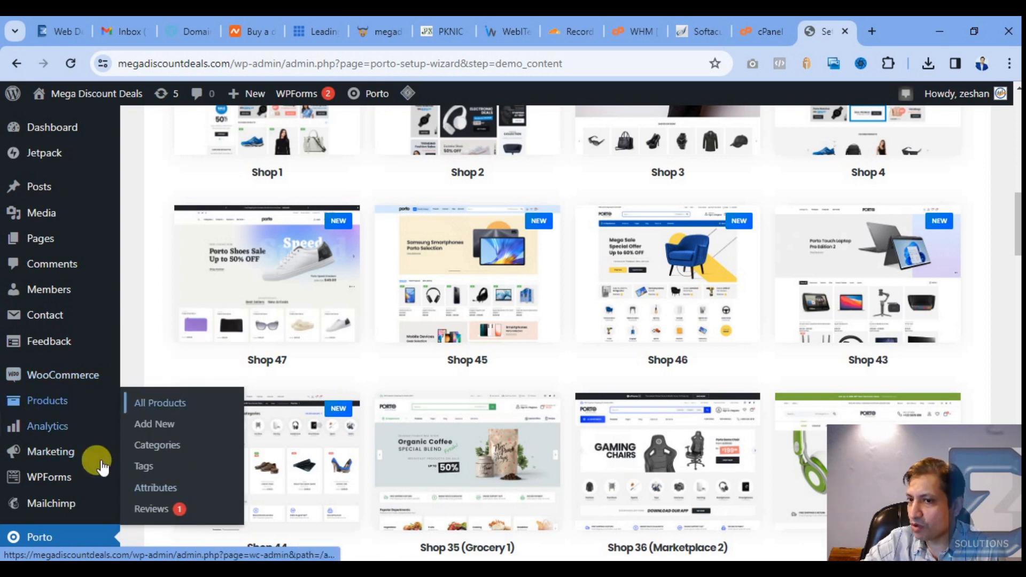
{"action": "mouse_move", "coordinate": [128, 433]}
{"action": "scroll", "coordinate": [127, 433], "scroll_direction": "down", "scroll_amount": 1}
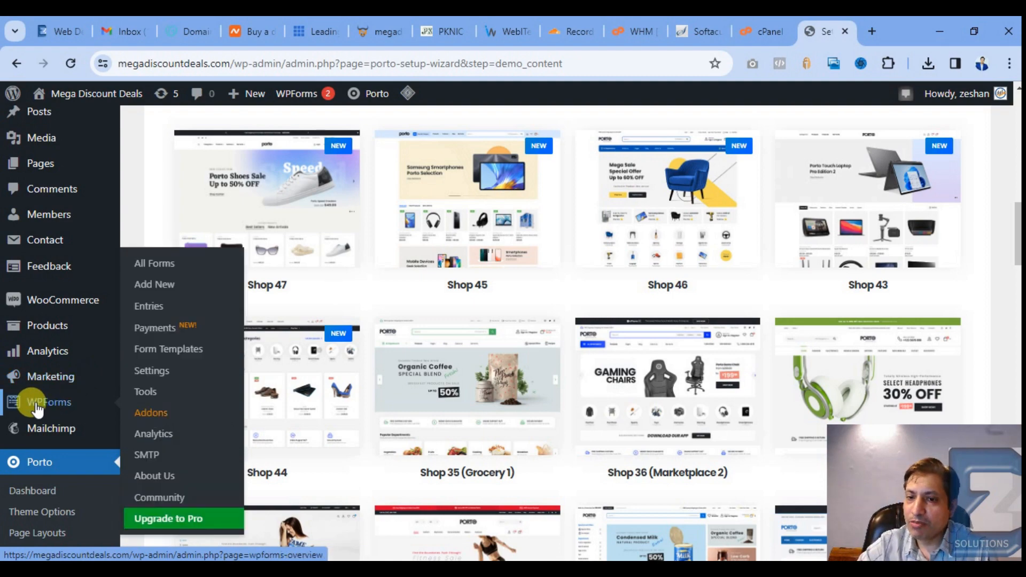
{"action": "scroll", "coordinate": [27, 401], "scroll_direction": "down", "scroll_amount": 3}
{"action": "scroll", "coordinate": [39, 409], "scroll_direction": "down", "scroll_amount": 3}
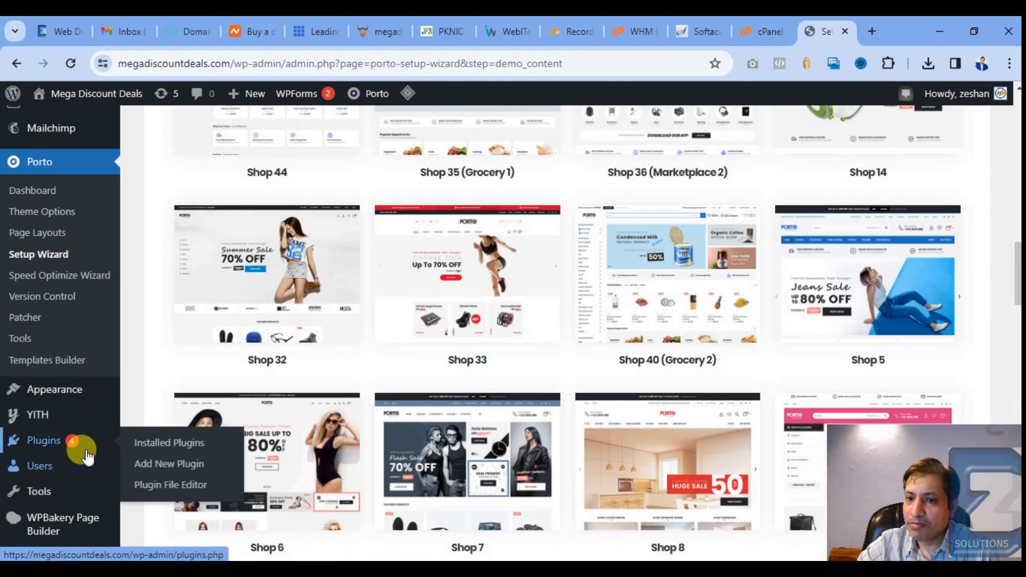
{"action": "scroll", "coordinate": [75, 448], "scroll_direction": "down", "scroll_amount": 3}
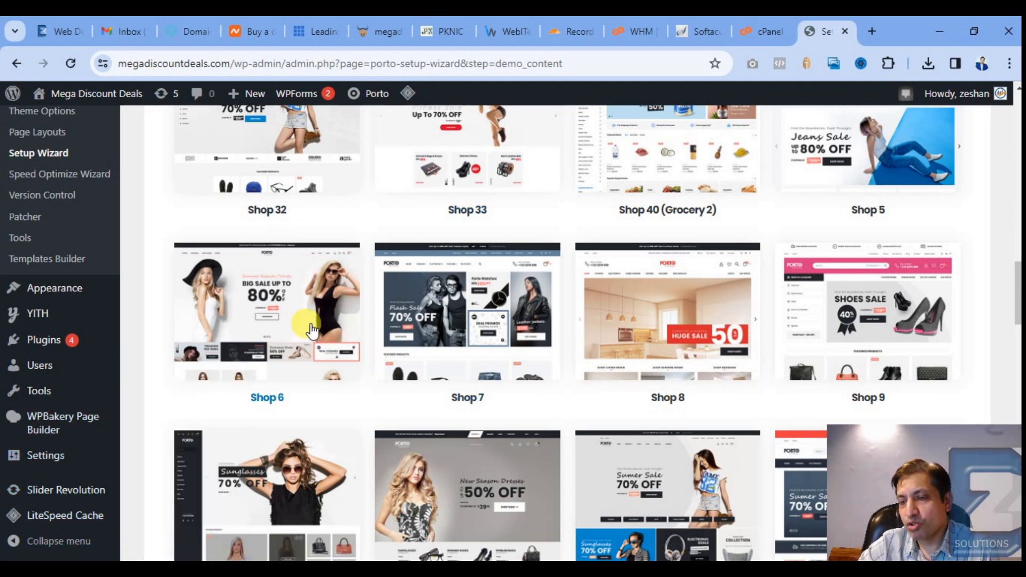
{"action": "scroll", "coordinate": [50, 236], "scroll_direction": "up", "scroll_amount": 3}
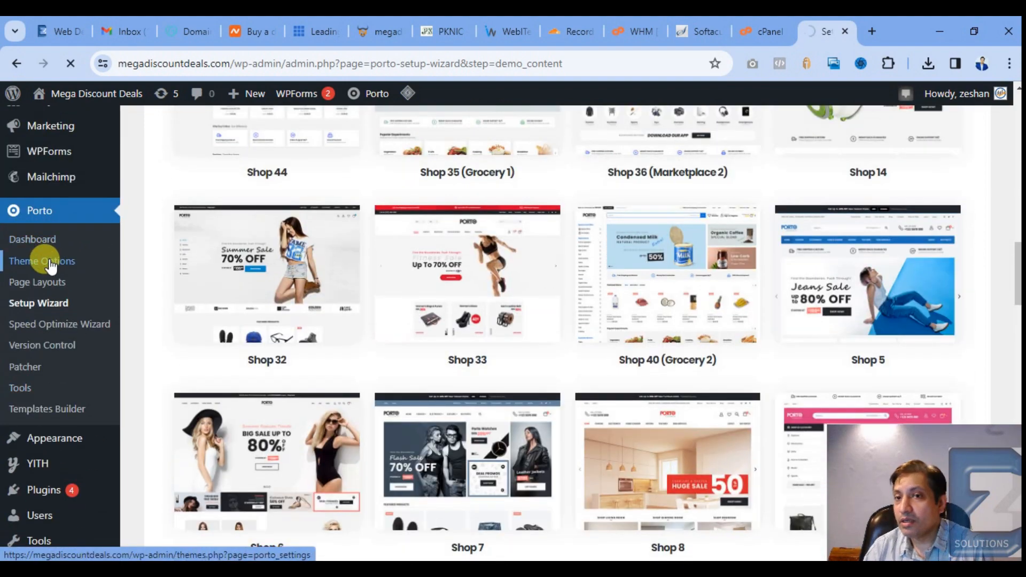
- Open Porto Theme Options and look over the General settings
{"action": "left_click", "coordinate": [51, 262]}
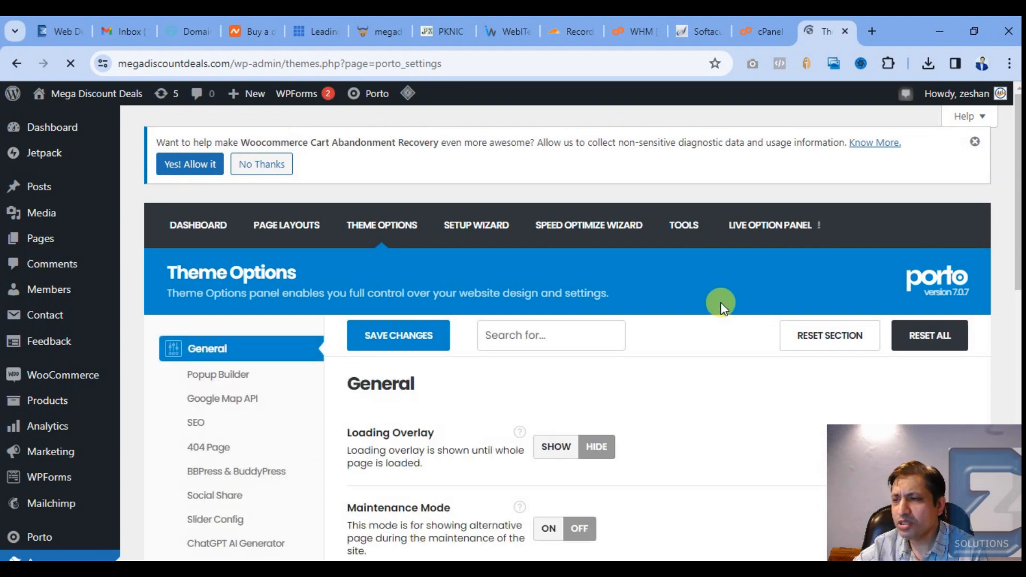
{"action": "scroll", "coordinate": [724, 251], "scroll_direction": "down", "scroll_amount": 3}
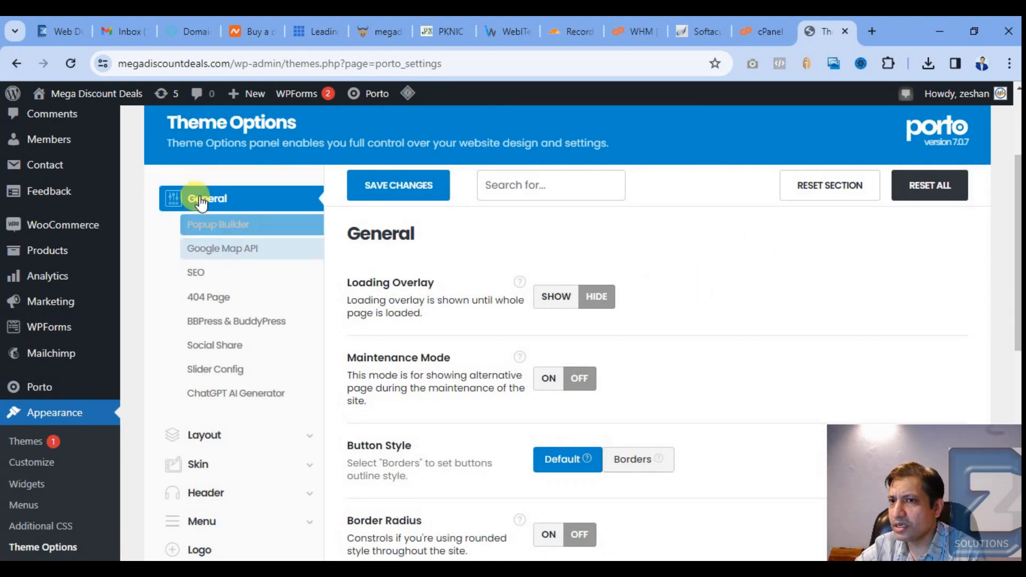
{"action": "scroll", "coordinate": [213, 236], "scroll_direction": "up", "scroll_amount": 3}
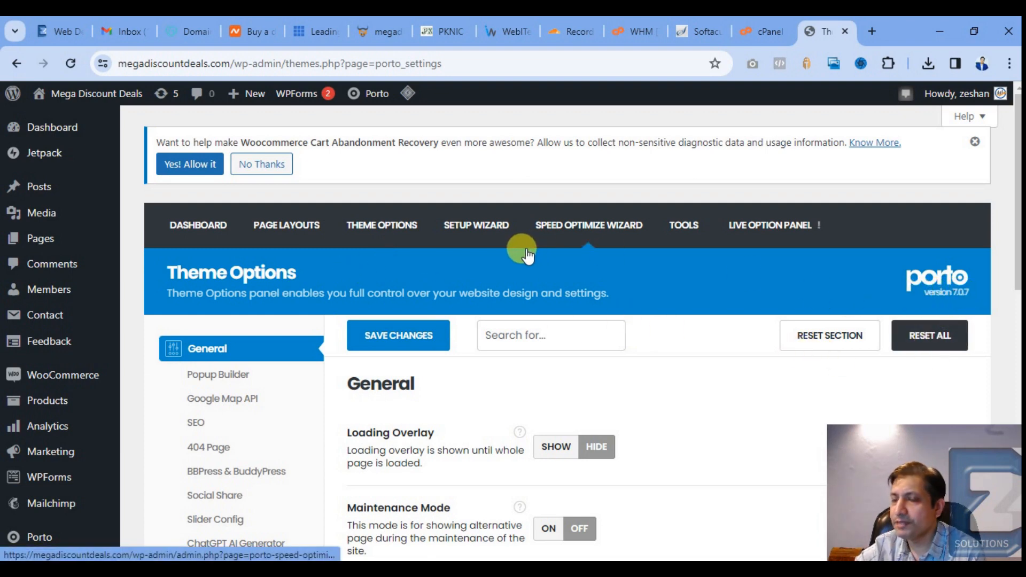
{"action": "scroll", "coordinate": [526, 256], "scroll_direction": "down", "scroll_amount": 4}
{"action": "scroll", "coordinate": [322, 201], "scroll_direction": "up", "scroll_amount": 3}
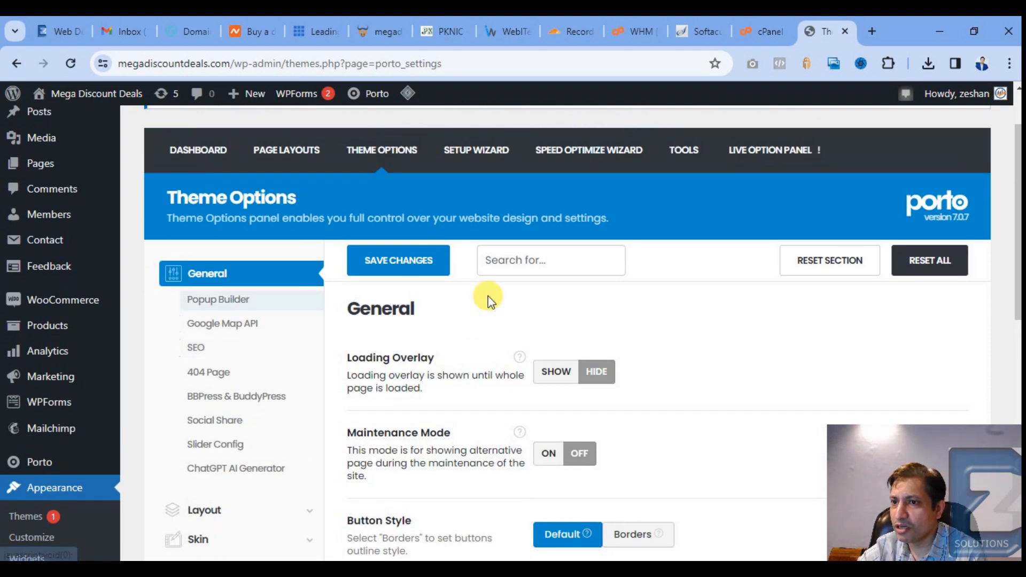
{"action": "scroll", "coordinate": [501, 287], "scroll_direction": "down", "scroll_amount": 5}
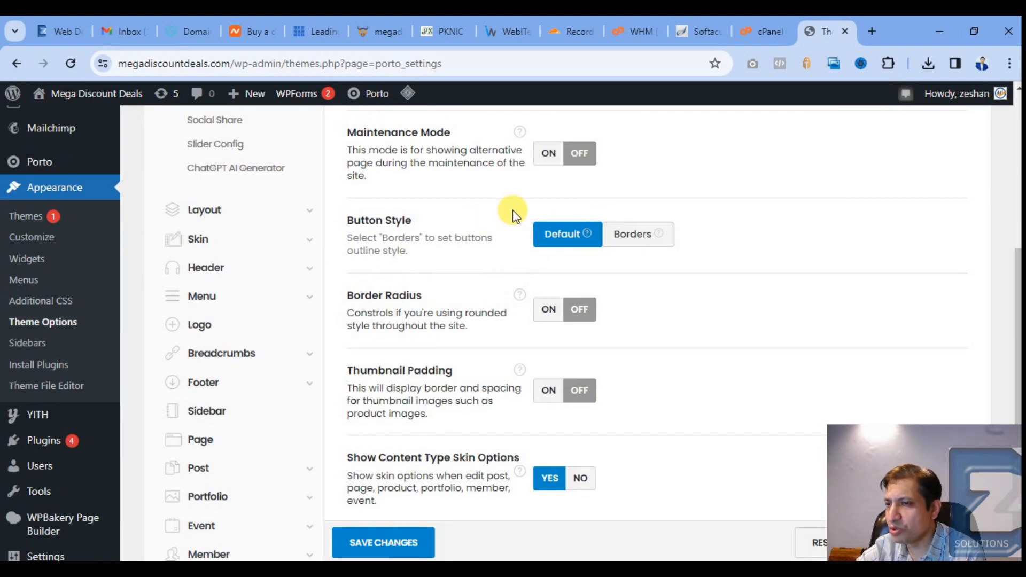
{"action": "scroll", "coordinate": [512, 210], "scroll_direction": "down", "scroll_amount": 4}
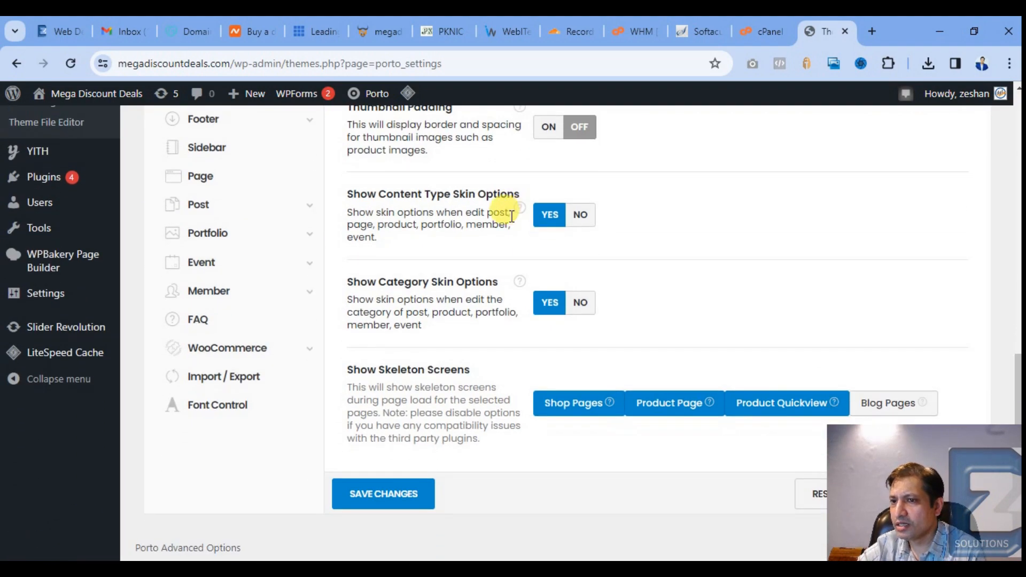
{"action": "scroll", "coordinate": [489, 250], "scroll_direction": "up", "scroll_amount": 9}
{"action": "scroll", "coordinate": [490, 250], "scroll_direction": "up", "scroll_amount": 2}
- View the Popup Builder settings, then the Google Map API section, and select the API key
{"action": "left_click", "coordinate": [275, 377]}
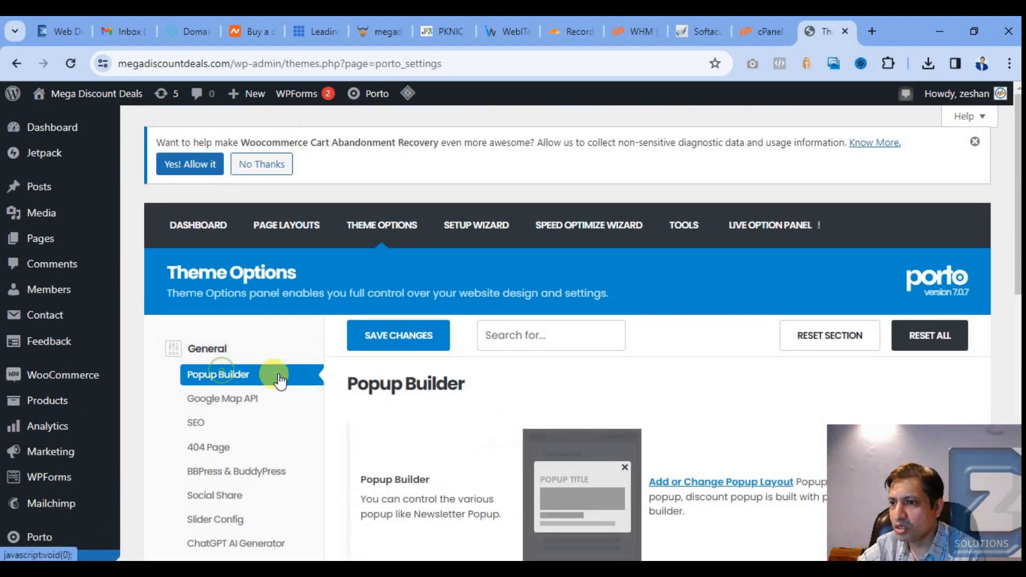
{"action": "scroll", "coordinate": [554, 362], "scroll_direction": "down", "scroll_amount": 3}
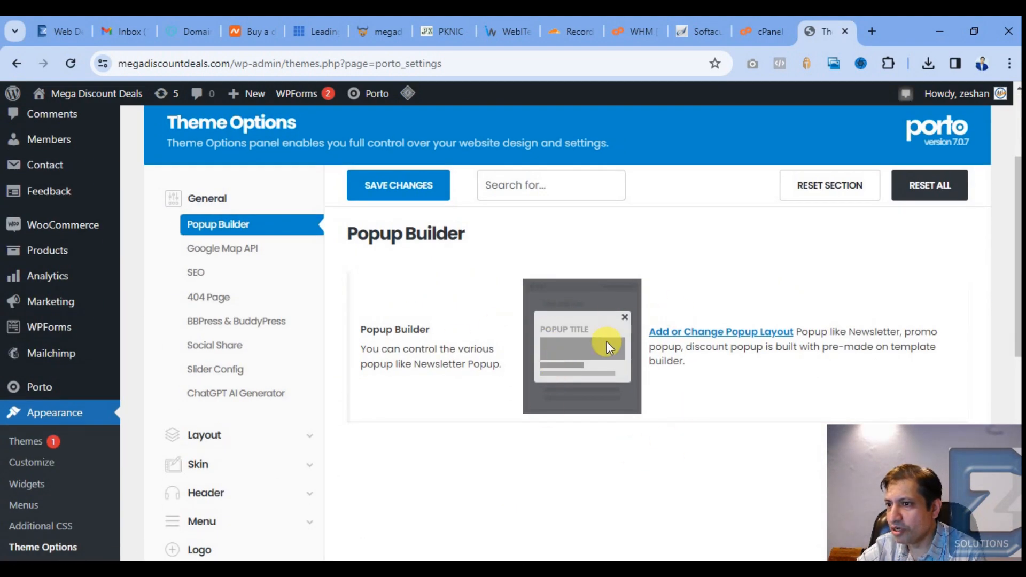
{"action": "left_click", "coordinate": [224, 248]}
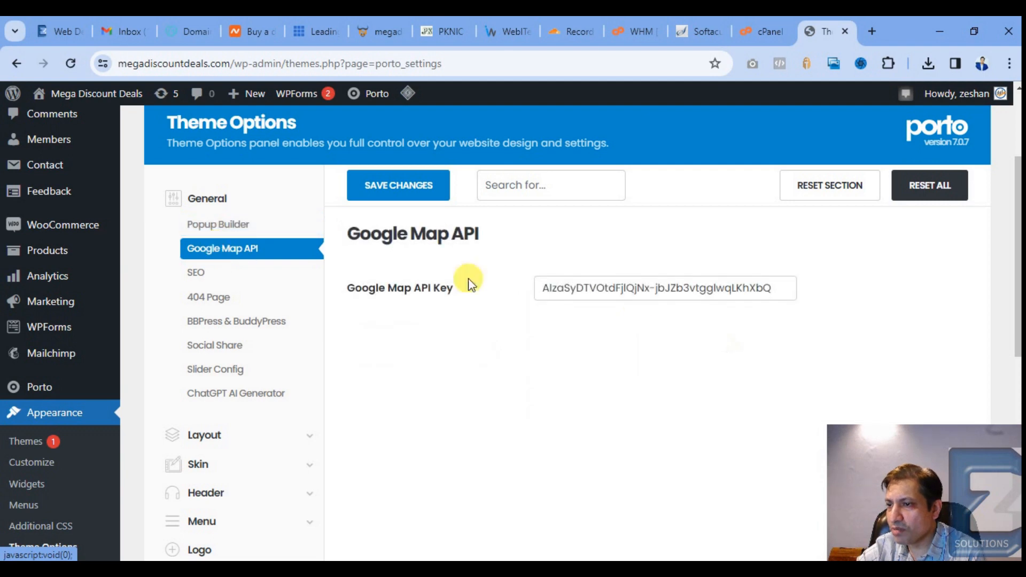
{"action": "left_click_drag", "start_coordinate": [541, 291], "coordinate": [772, 288]}
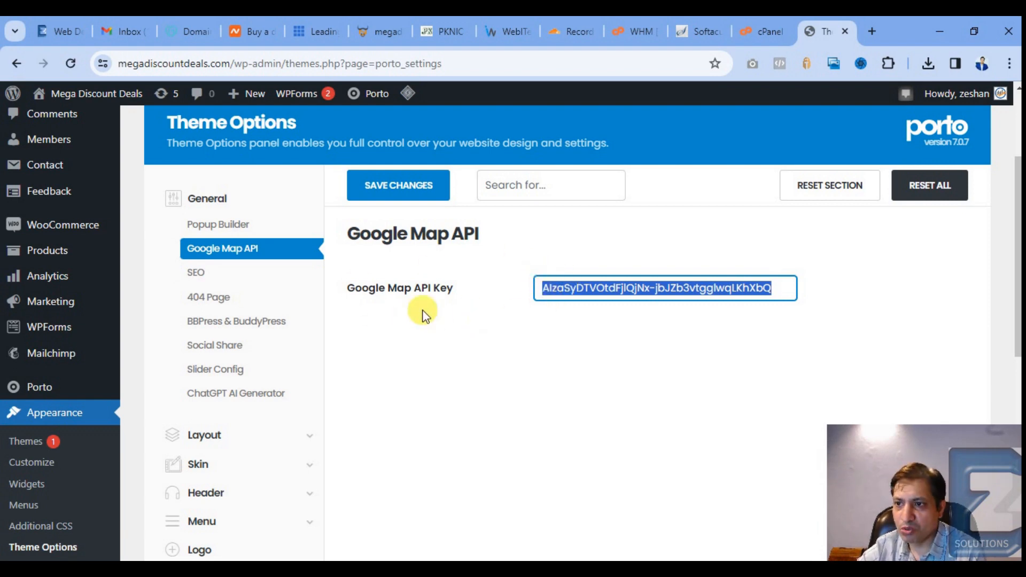
- Browse the SEO, 404 Page, BBPress & BuddyPress, Social Share and ChatGPT AI Generator settings
{"action": "left_click", "coordinate": [229, 274]}
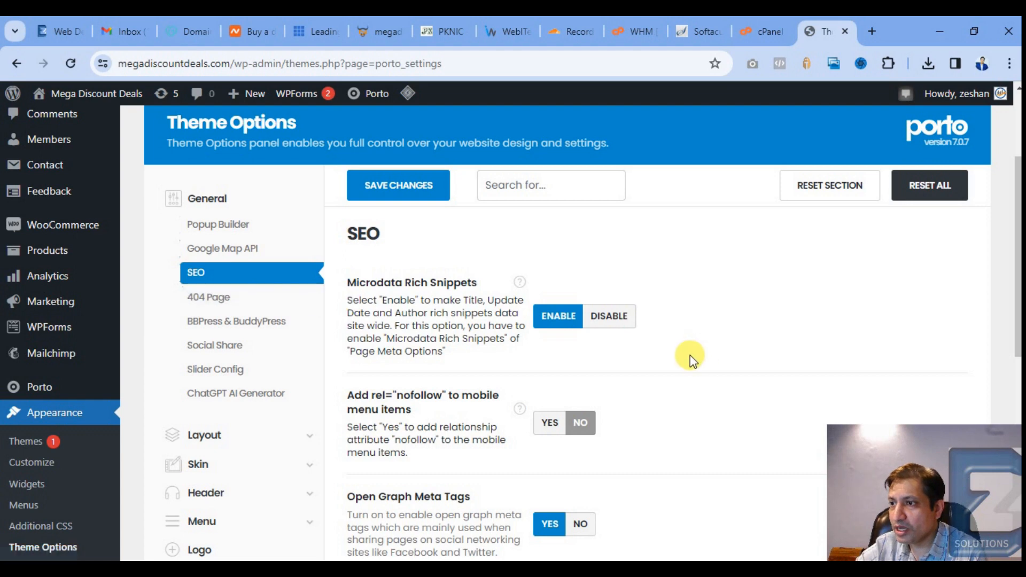
{"action": "scroll", "coordinate": [693, 360], "scroll_direction": "down", "scroll_amount": 3}
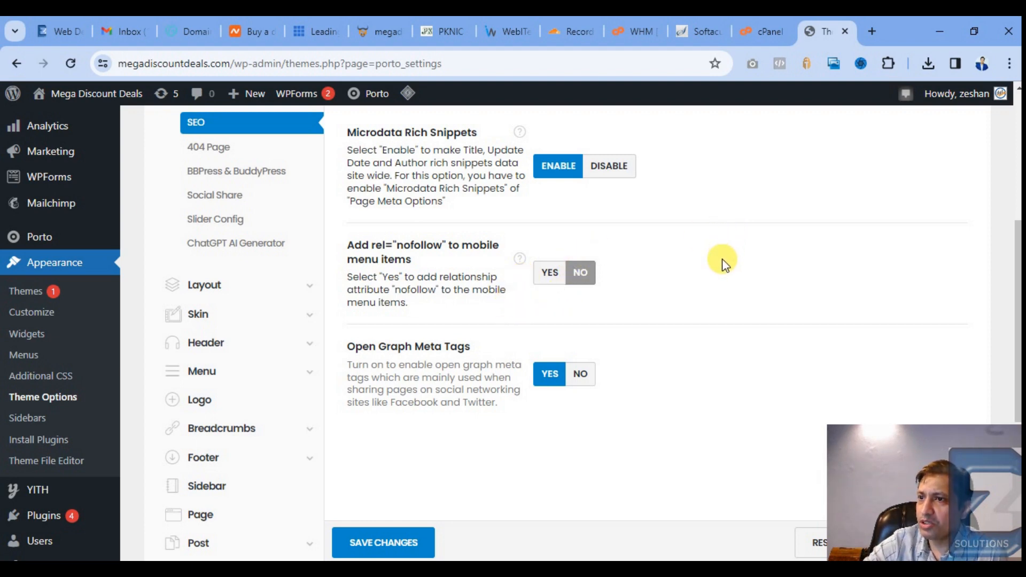
{"action": "scroll", "coordinate": [728, 276], "scroll_direction": "up", "scroll_amount": 1}
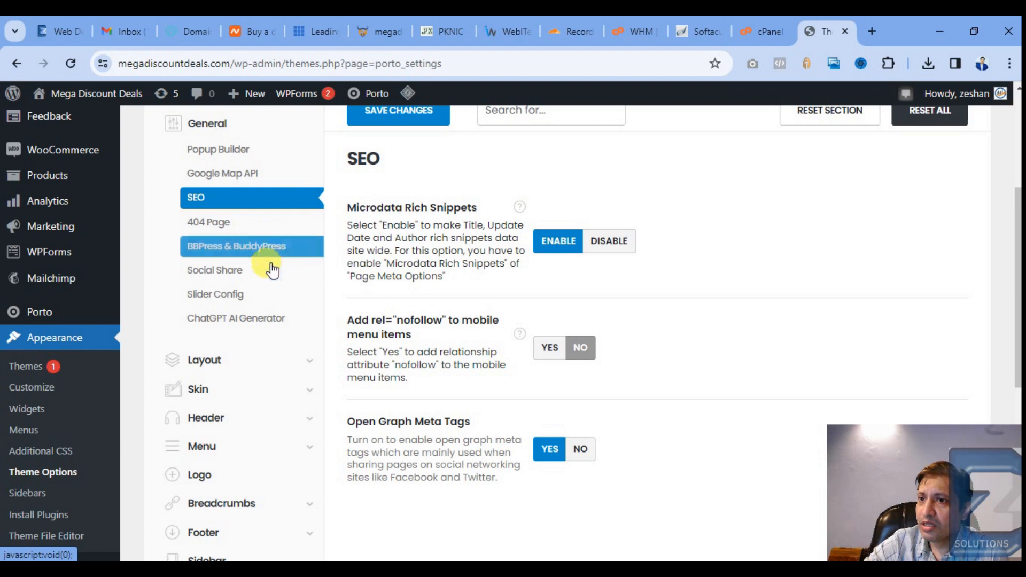
{"action": "left_click", "coordinate": [239, 230]}
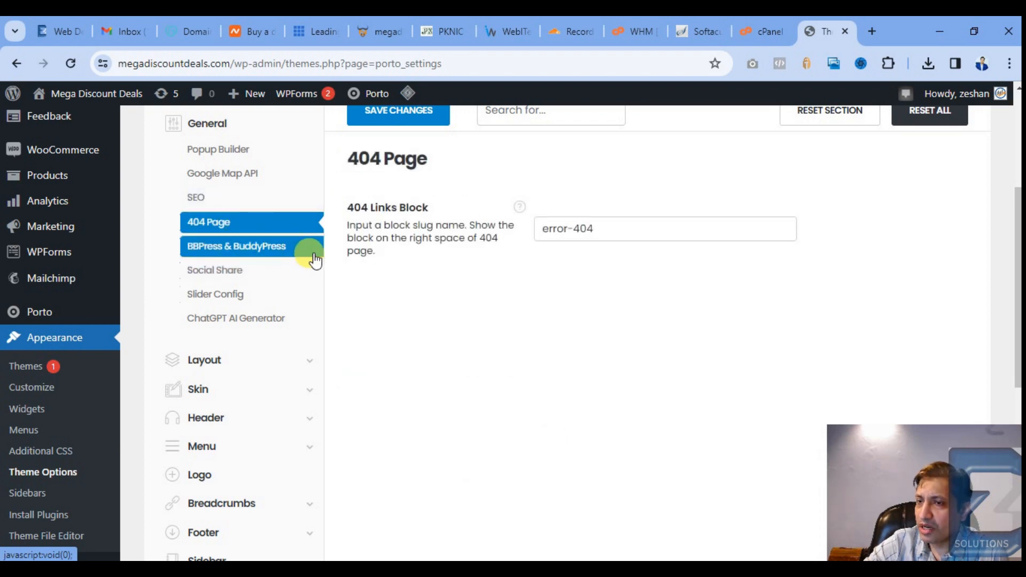
{"action": "scroll", "coordinate": [288, 253], "scroll_direction": "up", "scroll_amount": 1}
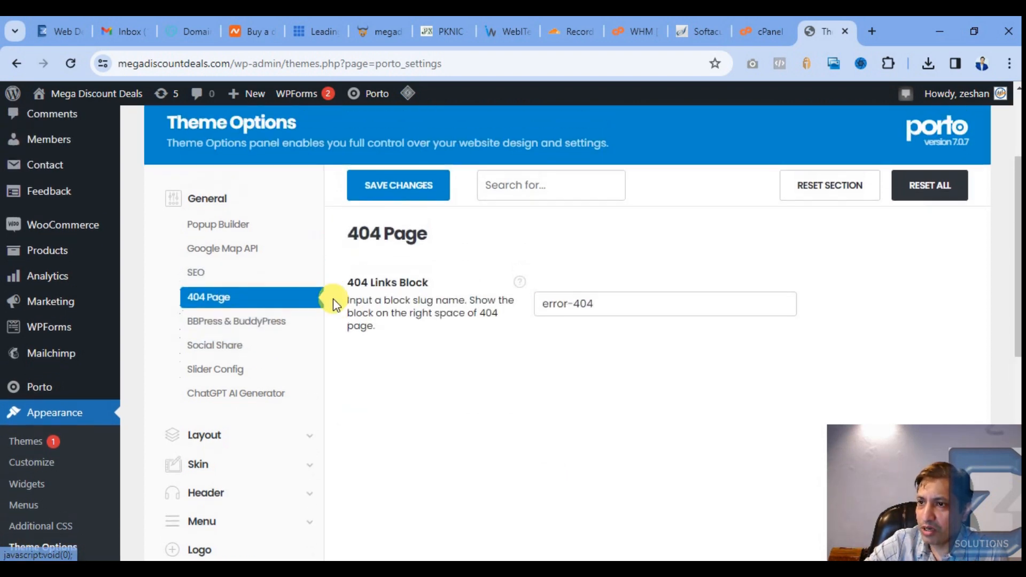
{"action": "left_click", "coordinate": [271, 321]}
{"action": "left_click", "coordinate": [243, 352]}
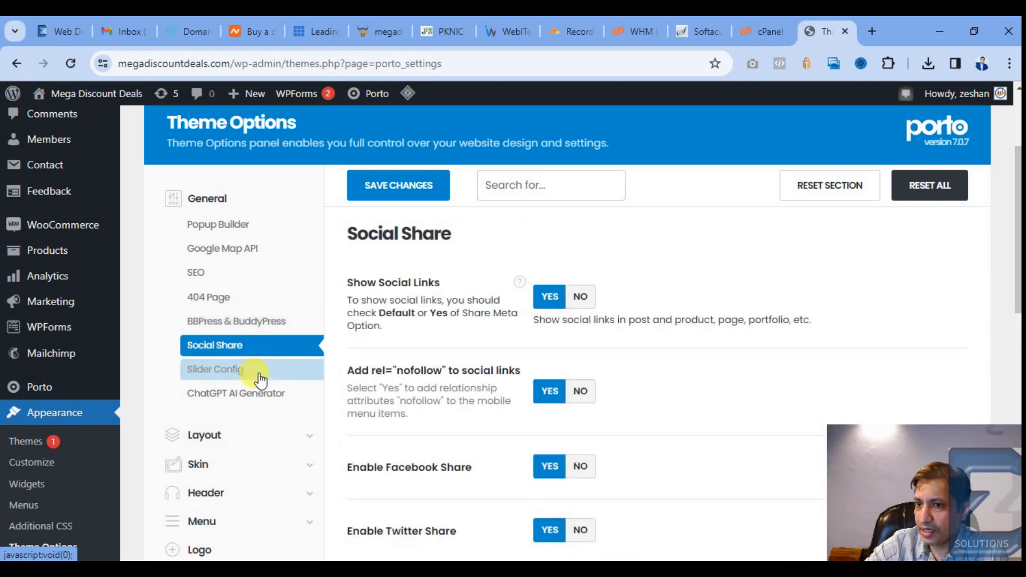
{"action": "scroll", "coordinate": [264, 383], "scroll_direction": "down", "scroll_amount": 1}
{"action": "left_click", "coordinate": [275, 322]}
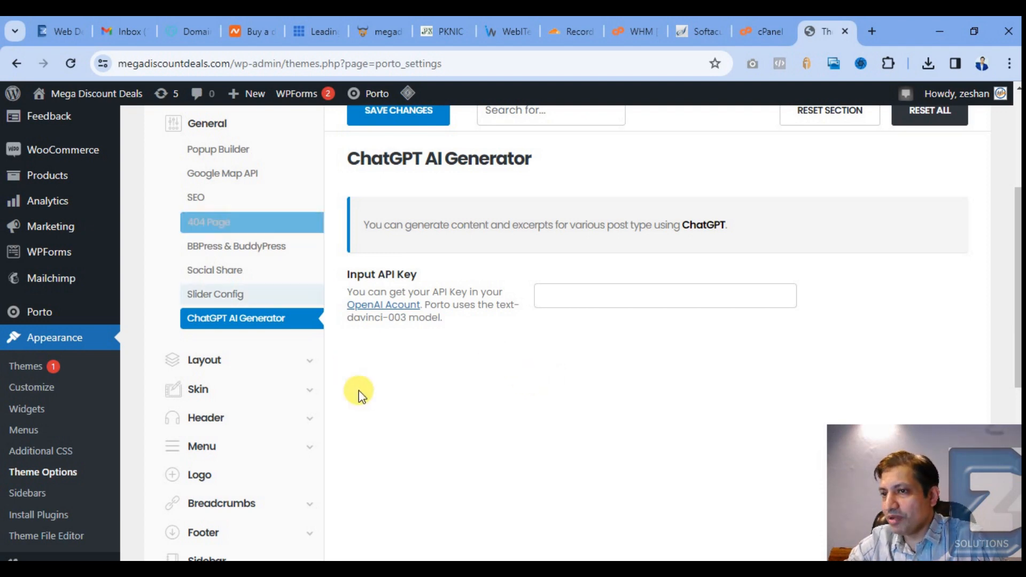
- View the Layout and Skin settings, then expand the Header section
{"action": "left_click", "coordinate": [275, 368]}
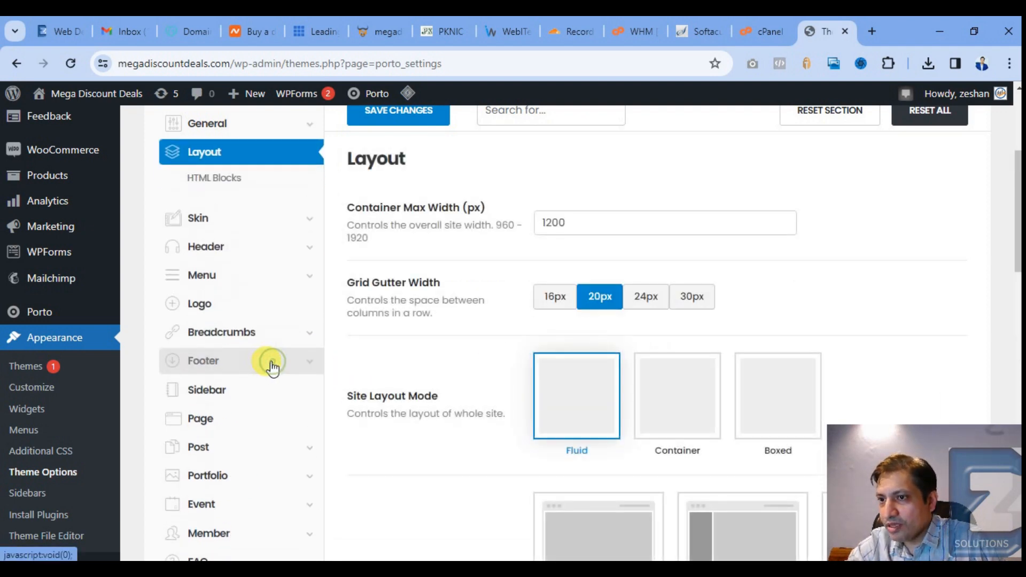
{"action": "left_click", "coordinate": [278, 219]}
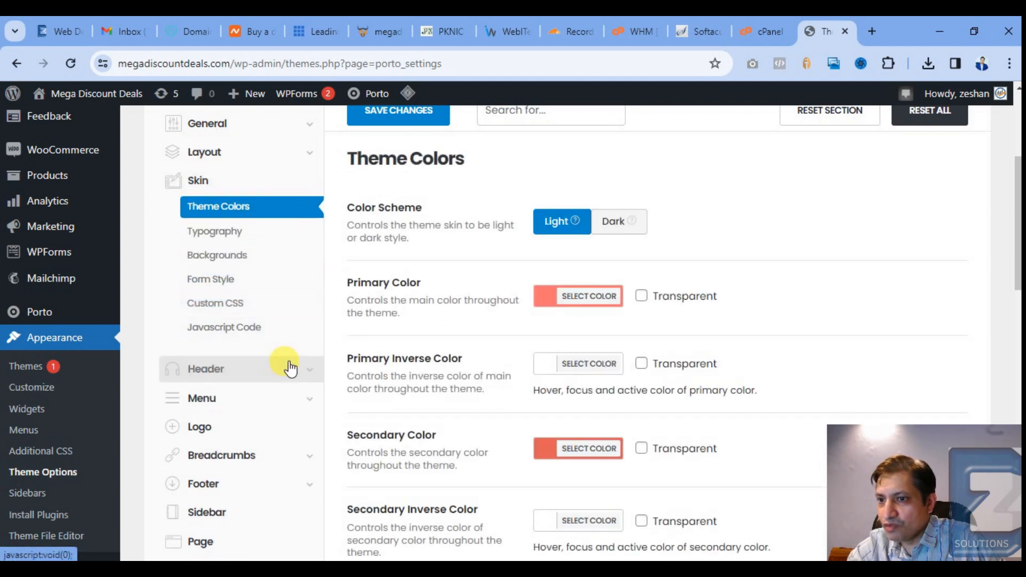
{"action": "left_click", "coordinate": [286, 367]}
{"action": "left_click", "coordinate": [315, 358]}
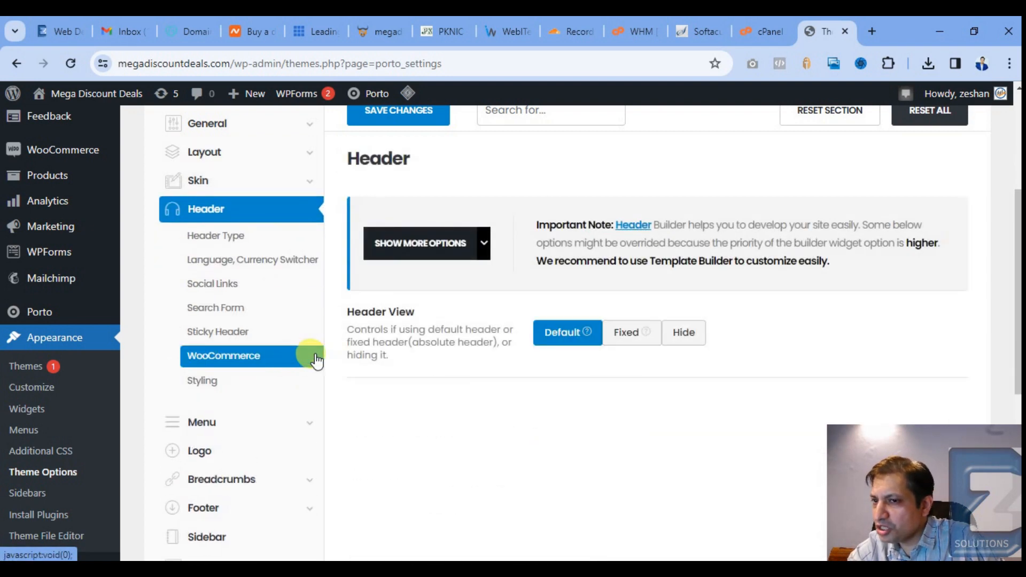
{"action": "scroll", "coordinate": [483, 300], "scroll_direction": "up", "scroll_amount": 4}
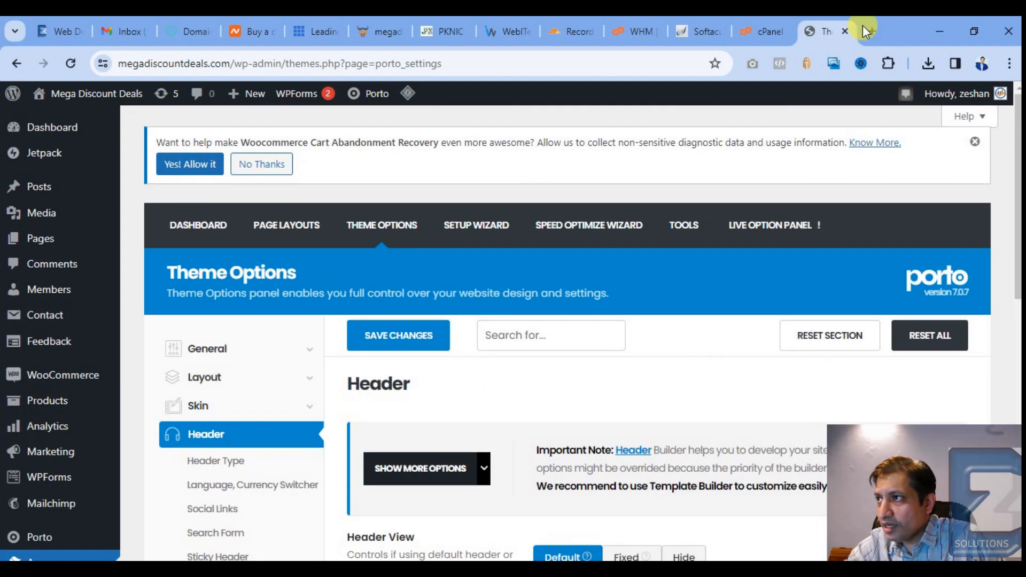
- Load megadiscountdeals.com in a new browser tab
{"action": "left_click", "coordinate": [871, 33]}
{"action": "left_click", "coordinate": [662, 53]}
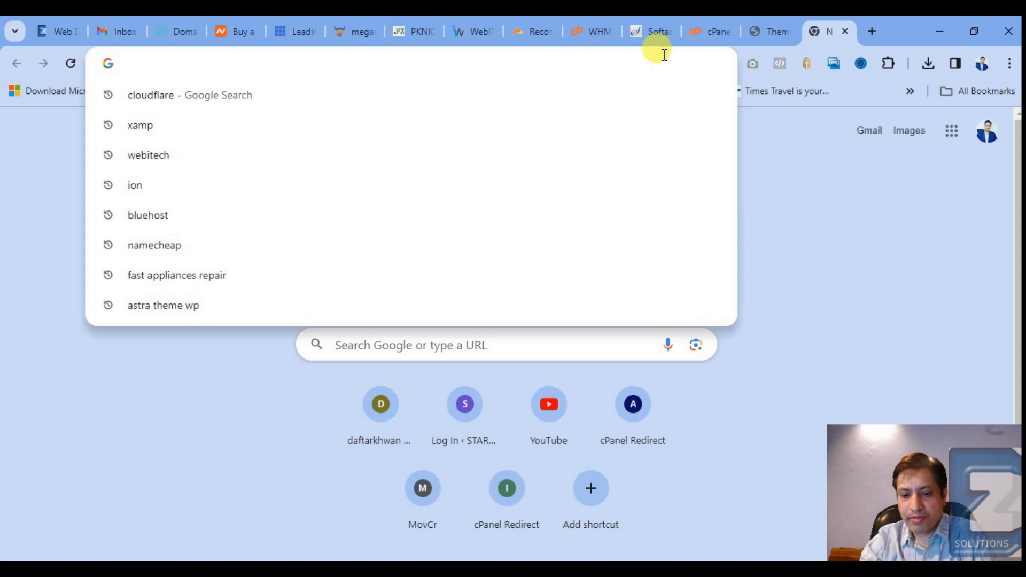
{"action": "type", "text": "meg"}
{"action": "key", "text": "Return"}
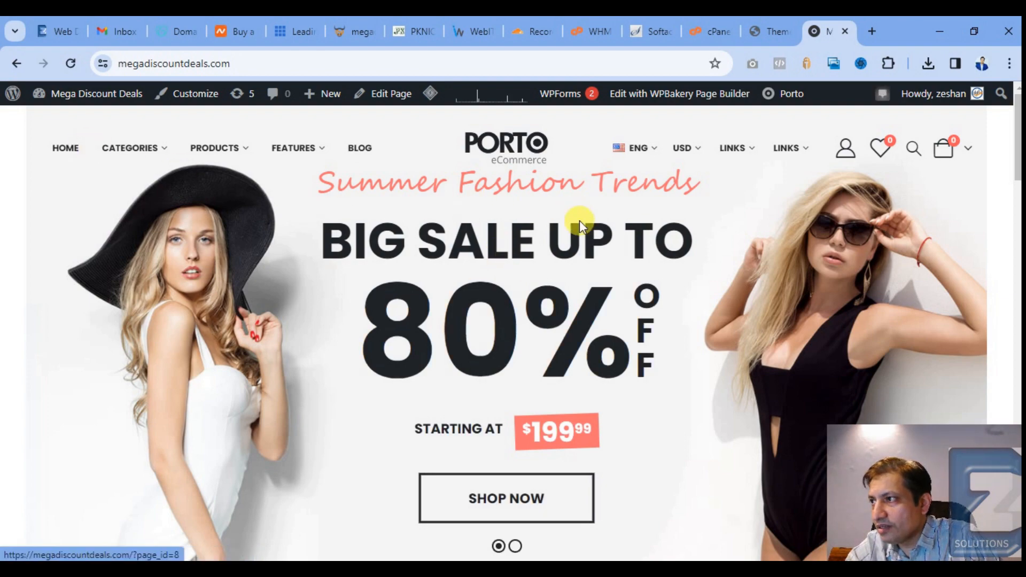
- Scroll the storefront homepage, closing its newsletter popup along the way
{"action": "scroll", "coordinate": [580, 220], "scroll_direction": "down", "scroll_amount": 15}
{"action": "scroll", "coordinate": [581, 220], "scroll_direction": "up", "scroll_amount": 15}
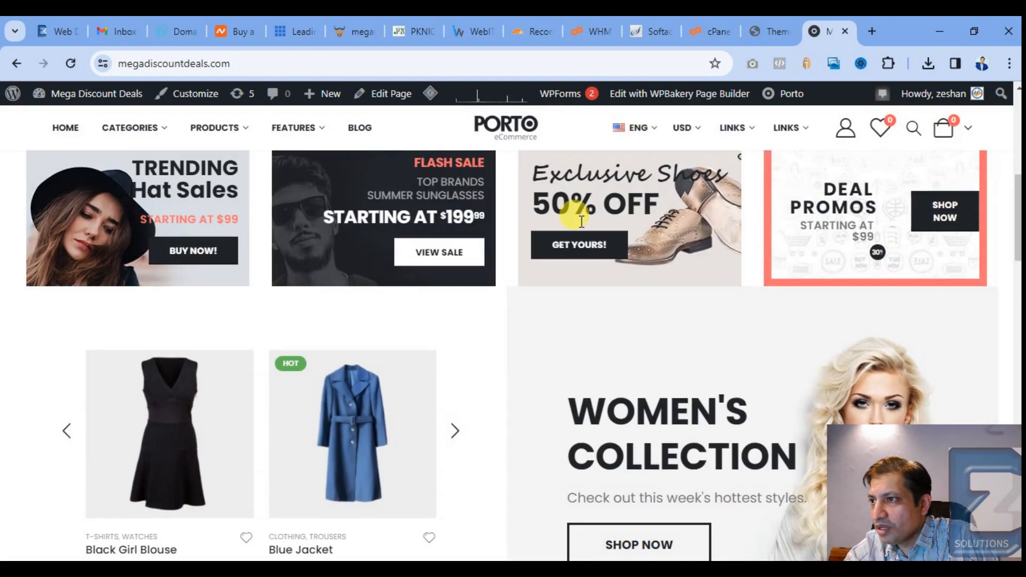
{"action": "left_click", "coordinate": [777, 162]}
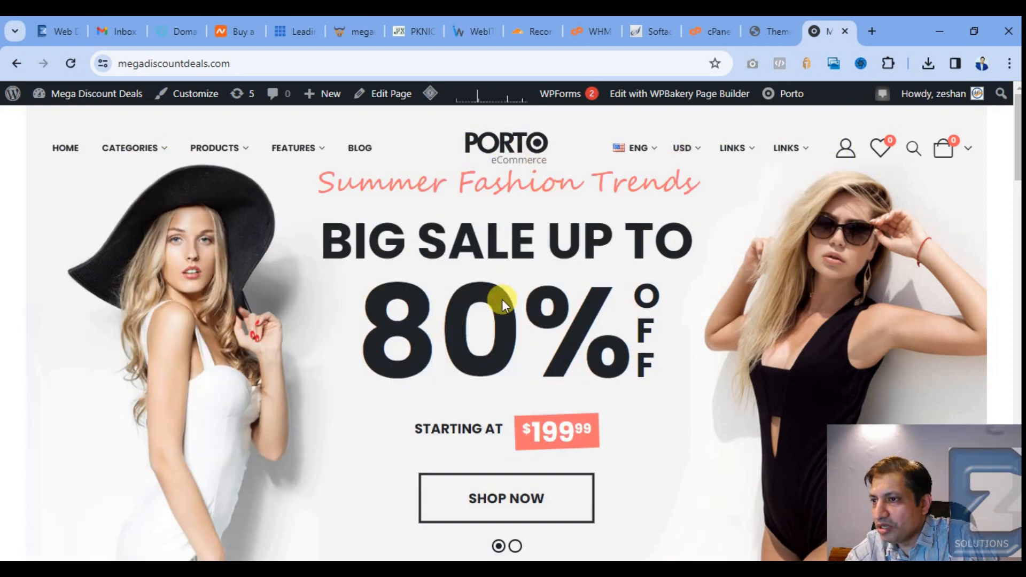
{"action": "scroll", "coordinate": [582, 374], "scroll_direction": "down", "scroll_amount": 15}
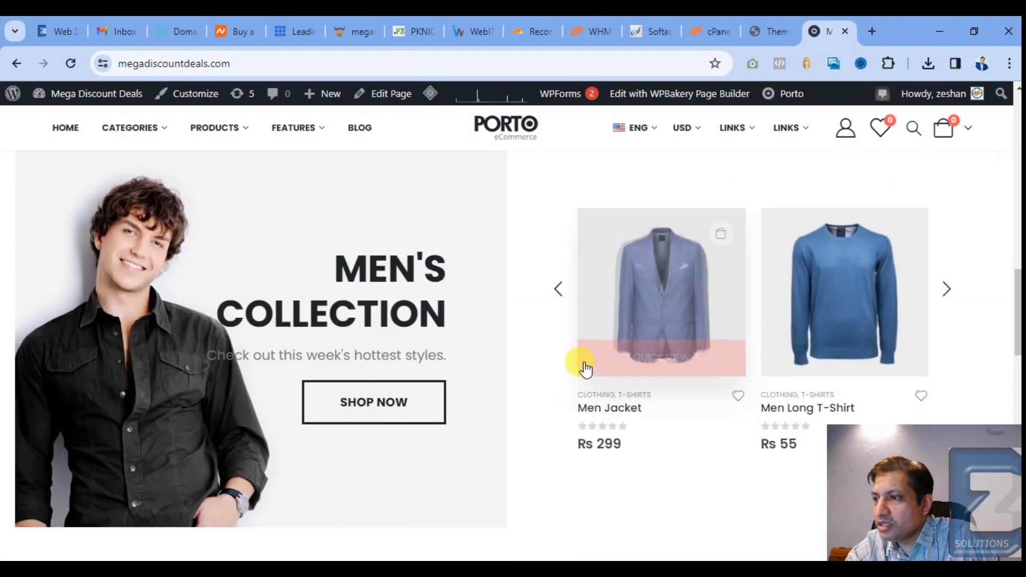
{"action": "scroll", "coordinate": [598, 367], "scroll_direction": "down", "scroll_amount": 5}
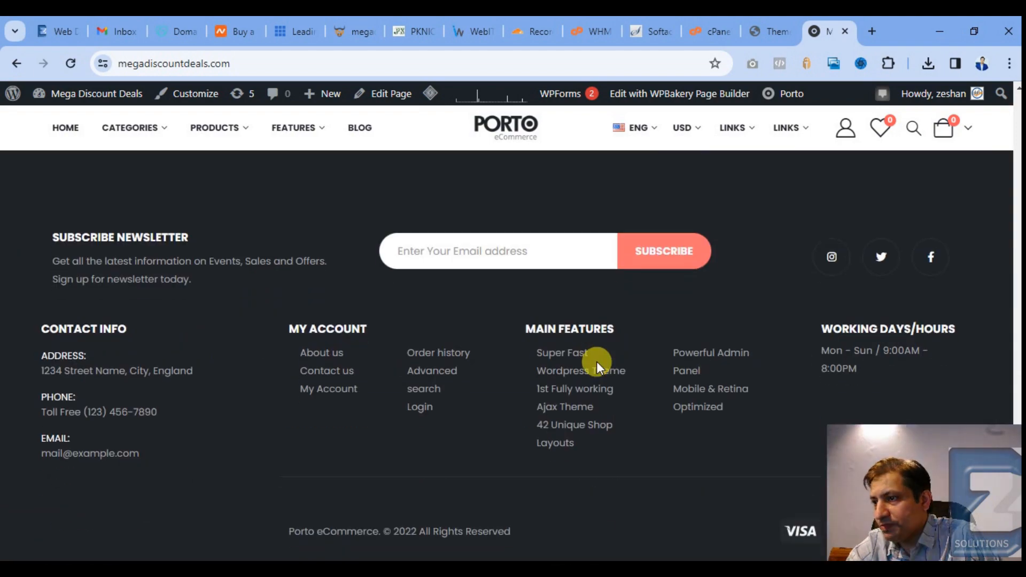
{"action": "scroll", "coordinate": [596, 361], "scroll_direction": "up", "scroll_amount": 20}
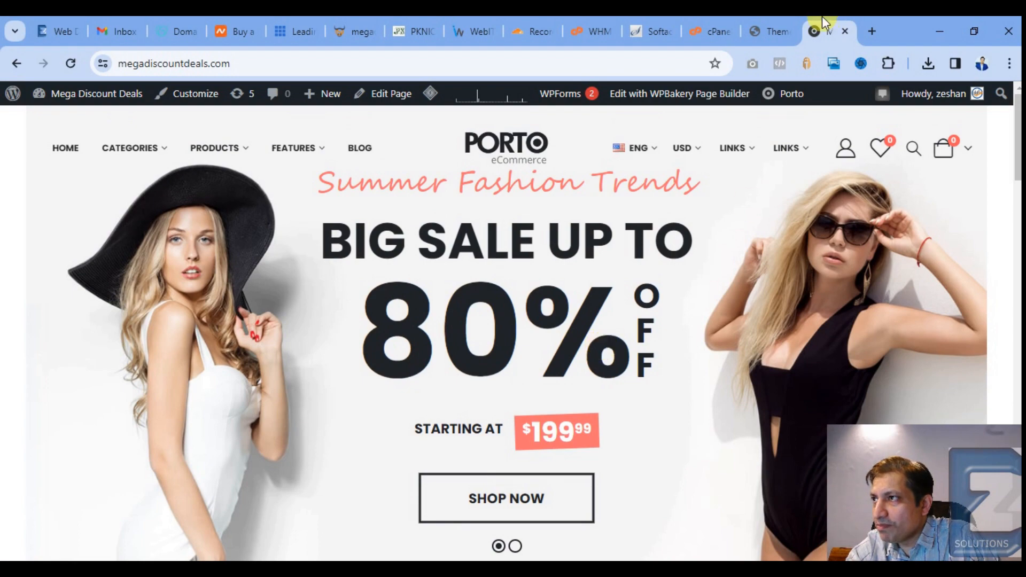
{"action": "left_click", "coordinate": [781, 30]}
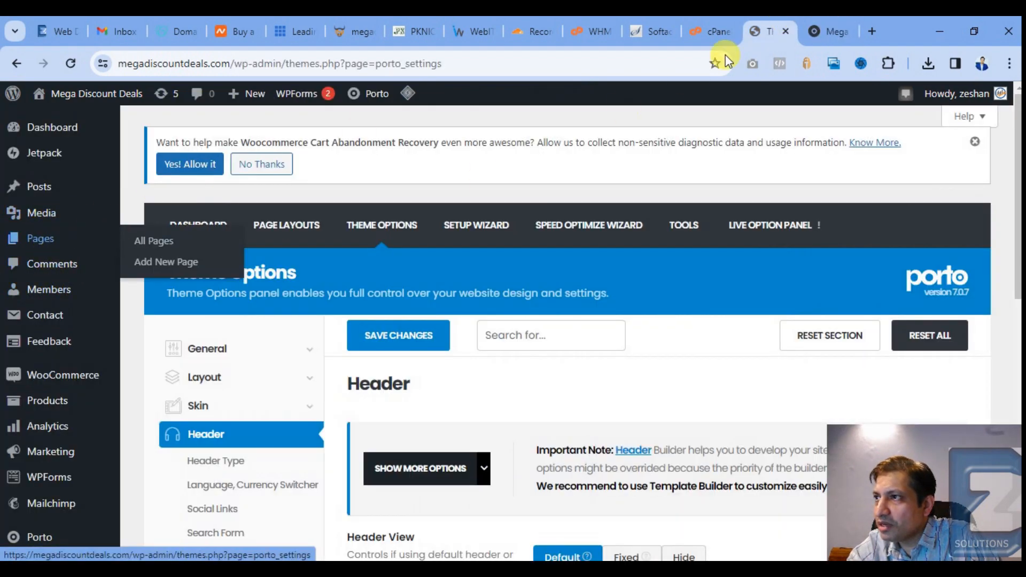
{"action": "left_click", "coordinate": [828, 31]}
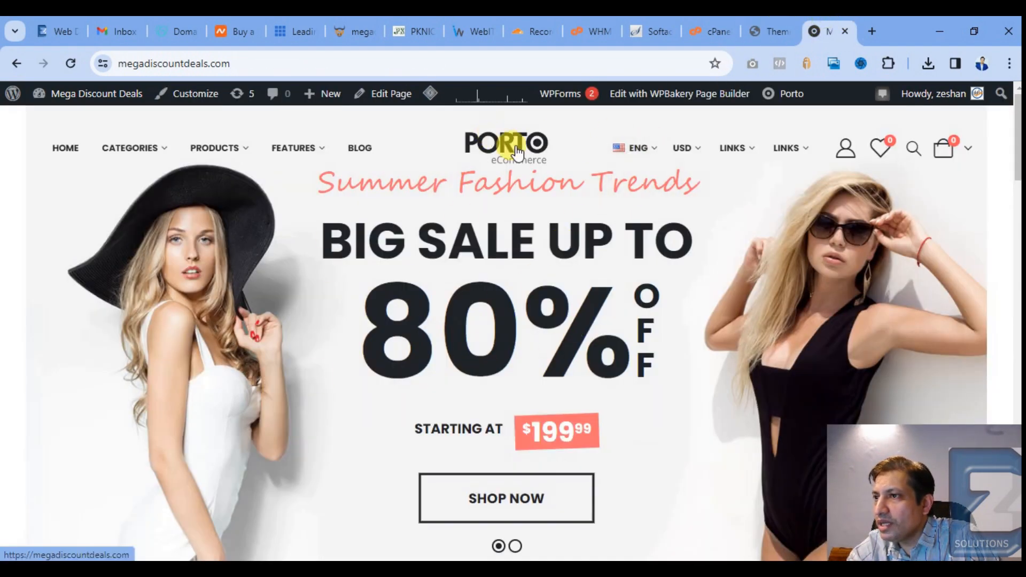
{"action": "left_click_drag", "start_coordinate": [1018, 171], "coordinate": [1017, 555]}
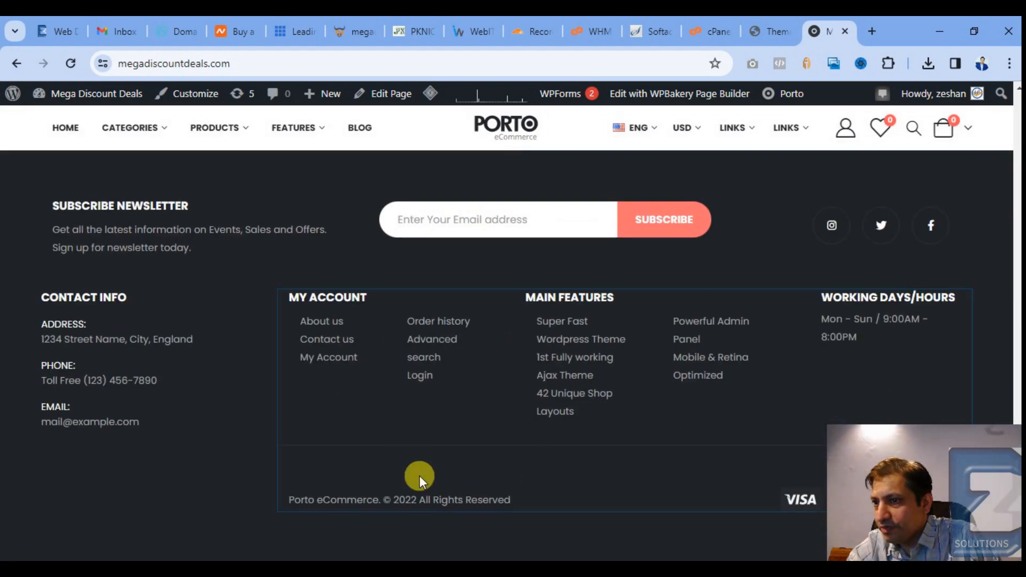
{"action": "scroll", "coordinate": [791, 298], "scroll_direction": "up", "scroll_amount": 20}
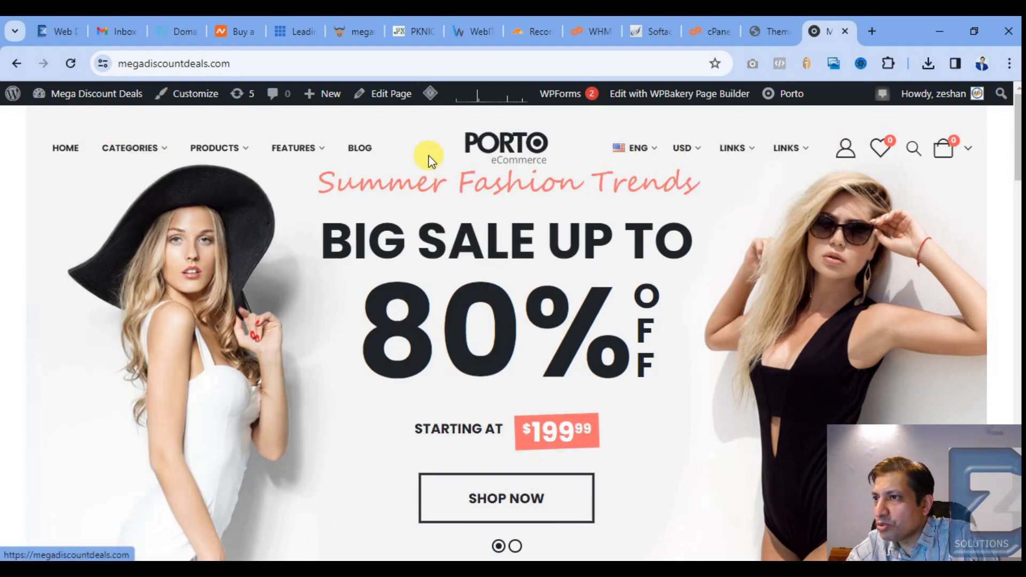
- Back in Theme Options, open Header > Header Type
{"action": "left_click", "coordinate": [767, 27]}
{"action": "scroll", "coordinate": [230, 379], "scroll_direction": "down", "scroll_amount": 2}
{"action": "left_click", "coordinate": [233, 386]}
{"action": "scroll", "coordinate": [231, 388], "scroll_direction": "down", "scroll_amount": 1}
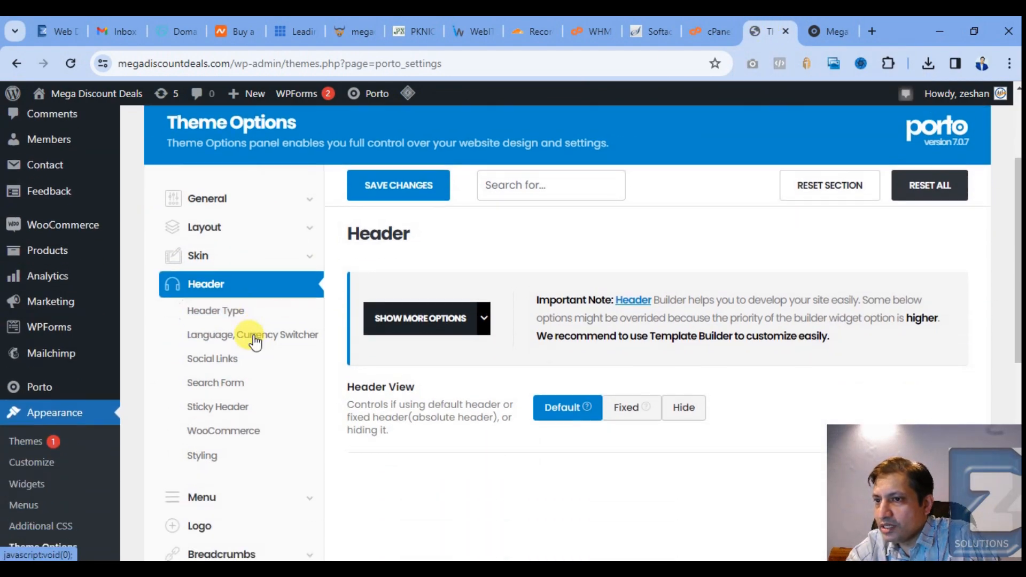
{"action": "left_click", "coordinate": [217, 310]}
- Open the header builder link in a new tab and scroll the Header Types presets
{"action": "scroll", "coordinate": [503, 377], "scroll_direction": "down", "scroll_amount": 5}
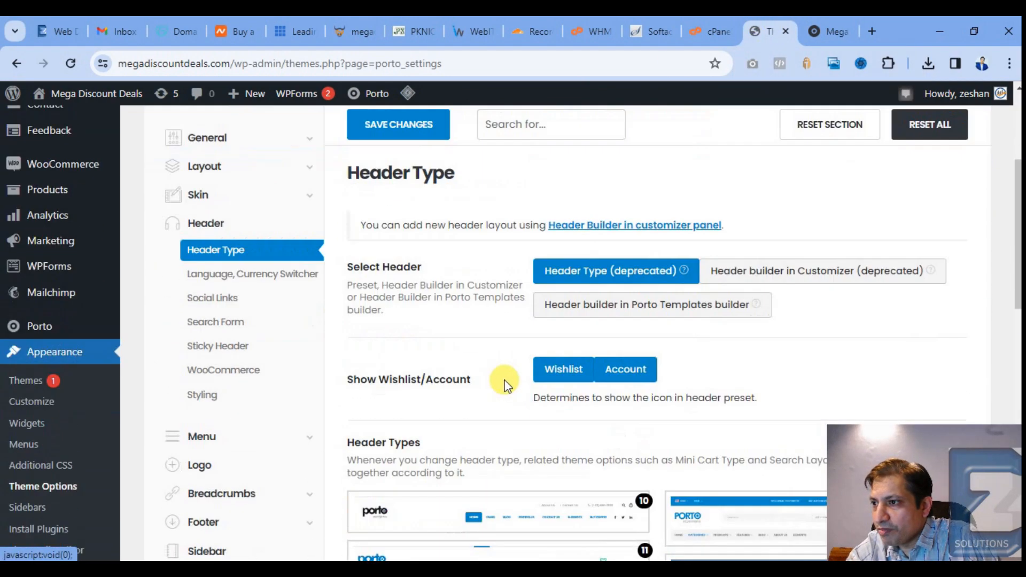
{"action": "scroll", "coordinate": [503, 376], "scroll_direction": "up", "scroll_amount": 6}
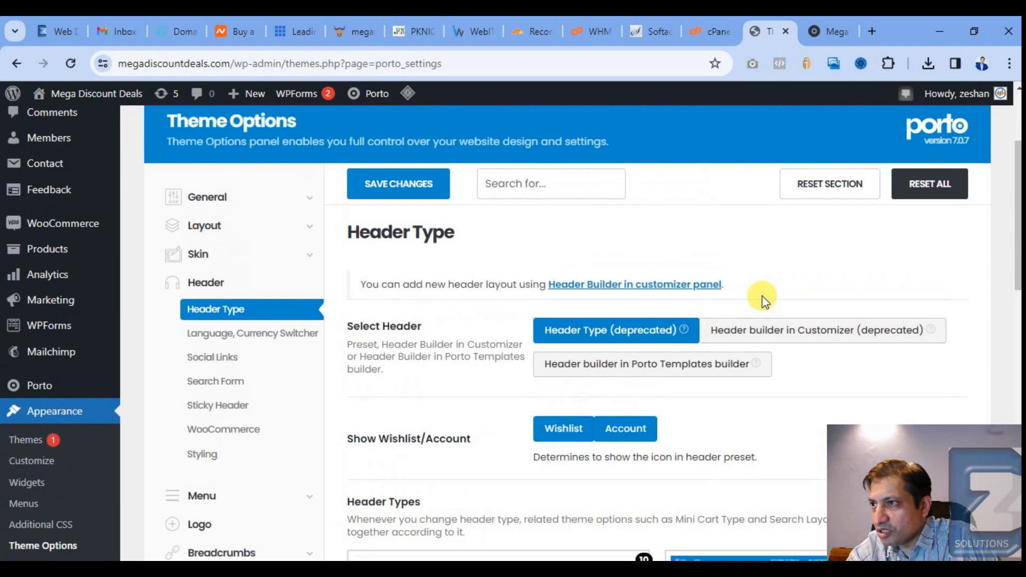
{"action": "right_click", "coordinate": [645, 295]}
{"action": "left_click", "coordinate": [675, 296]}
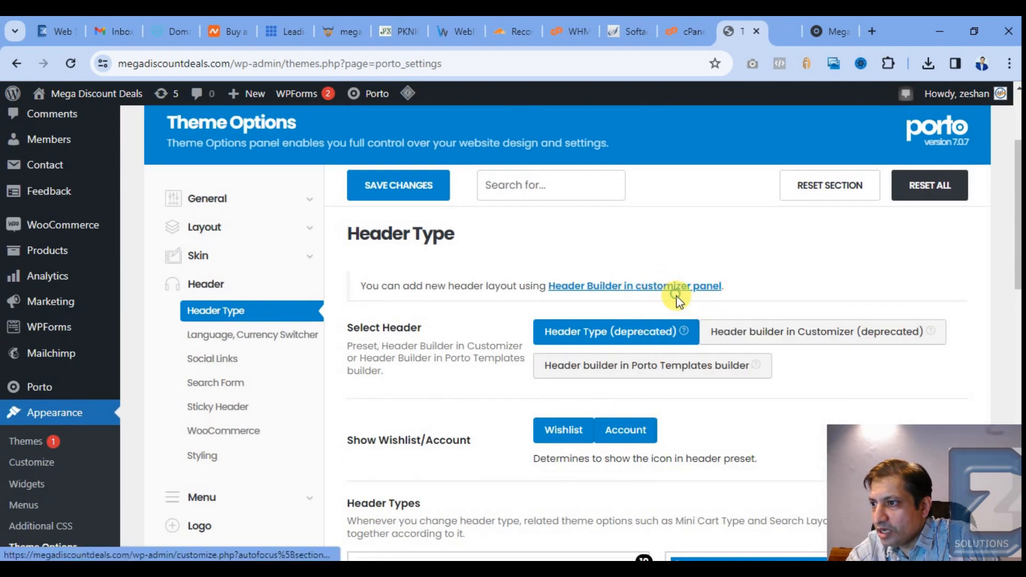
{"action": "scroll", "coordinate": [668, 171], "scroll_direction": "down", "scroll_amount": 10}
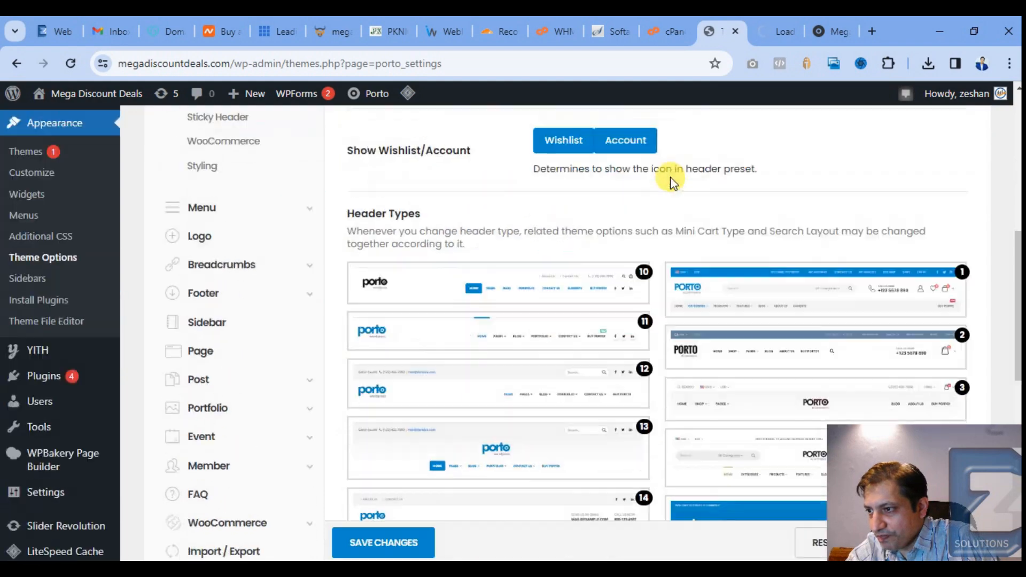
{"action": "scroll", "coordinate": [679, 195], "scroll_direction": "down", "scroll_amount": 2}
{"action": "scroll", "coordinate": [677, 196], "scroll_direction": "up", "scroll_amount": 12}
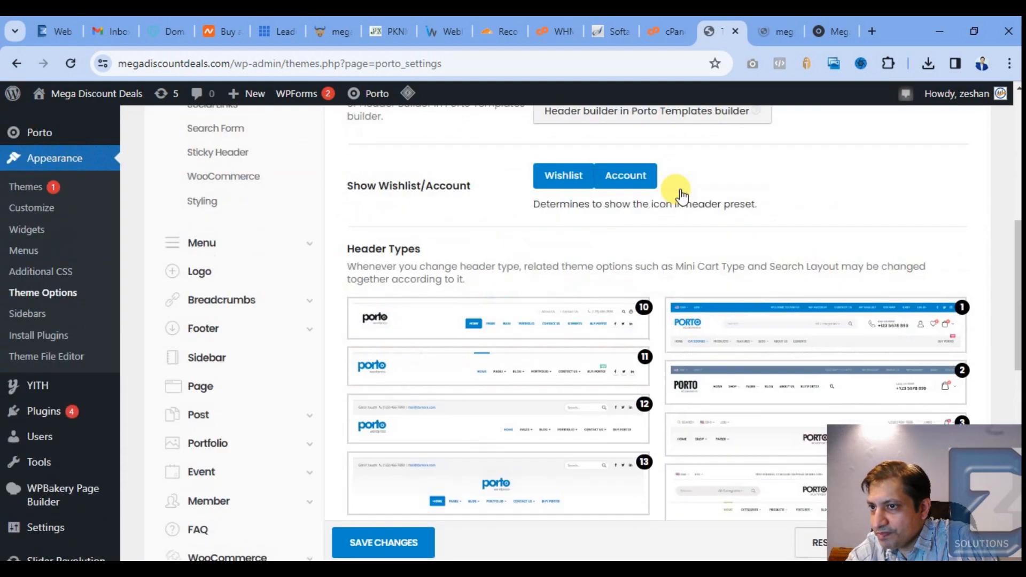
- Look at the Customizer's Header Builder section, then keep comparing header presets in Theme Options
{"action": "left_click", "coordinate": [787, 19]}
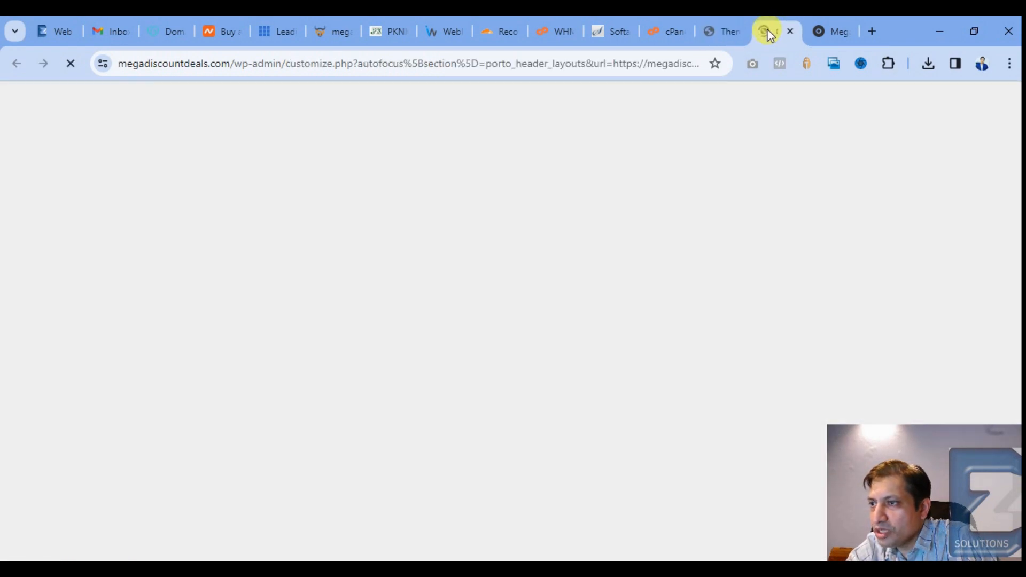
{"action": "left_click", "coordinate": [722, 24]}
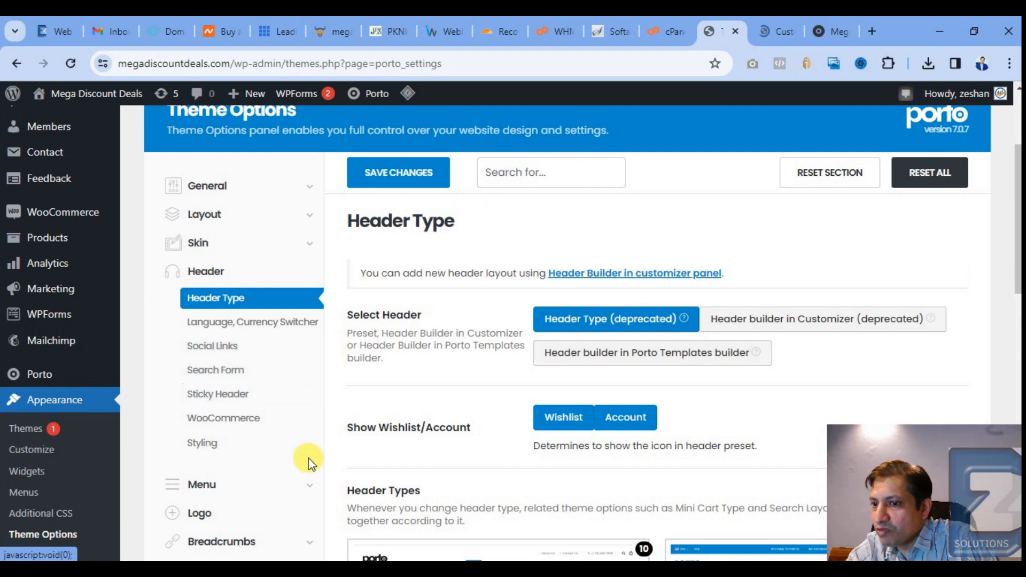
{"action": "scroll", "coordinate": [305, 460], "scroll_direction": "down", "scroll_amount": 3}
{"action": "left_click", "coordinate": [779, 24]}
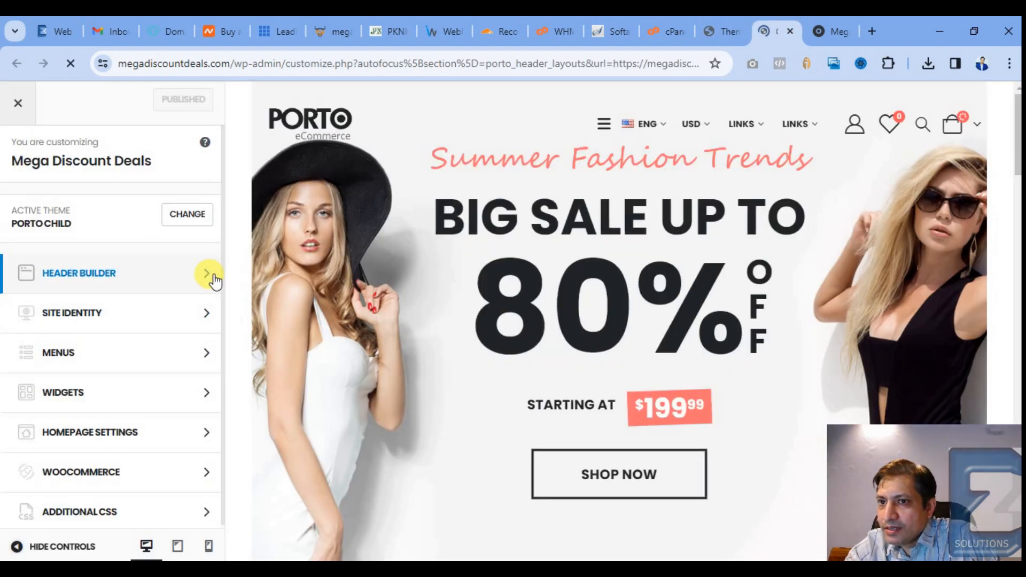
{"action": "left_click", "coordinate": [211, 276]}
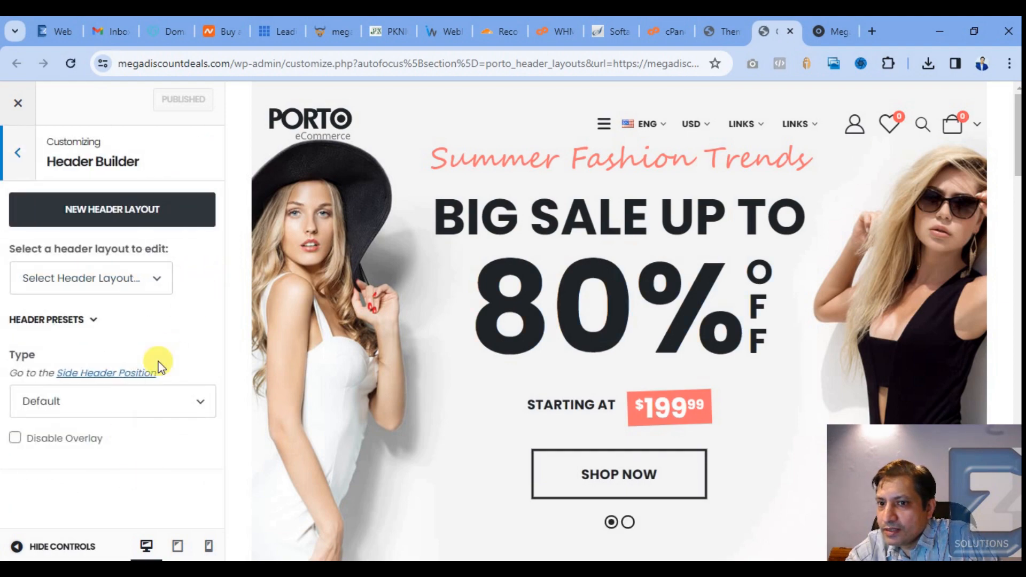
{"action": "left_click", "coordinate": [19, 154]}
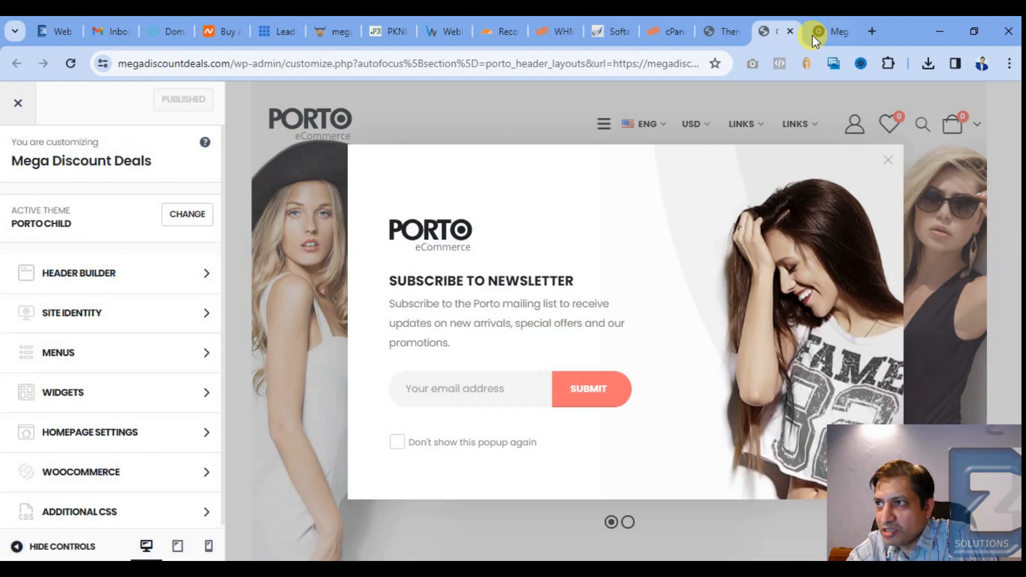
{"action": "left_click", "coordinate": [724, 31]}
{"action": "scroll", "coordinate": [662, 280], "scroll_direction": "down", "scroll_amount": 8}
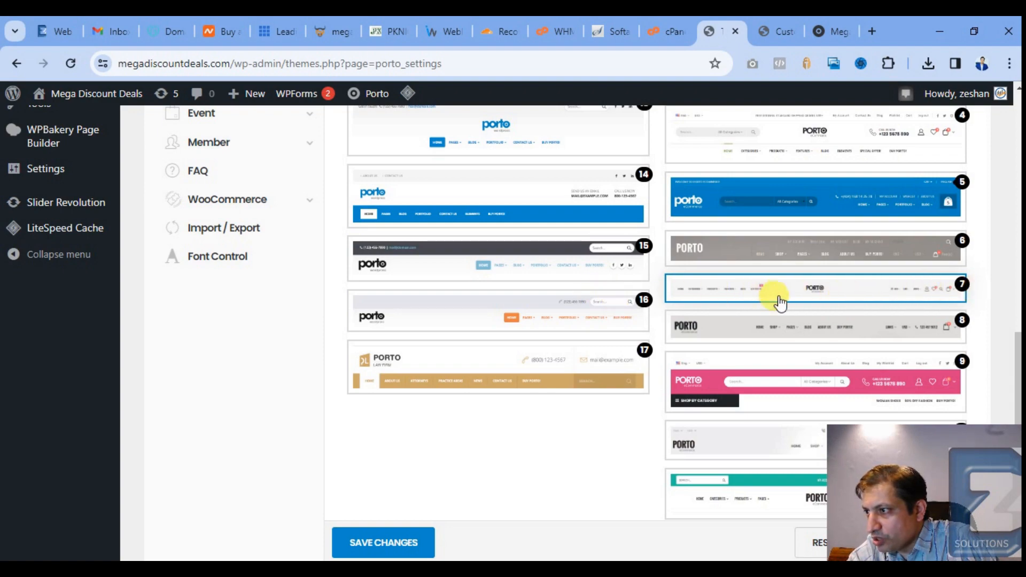
- Open the Logo section of Porto Theme Options
{"action": "scroll", "coordinate": [305, 329], "scroll_direction": "up", "scroll_amount": 5}
{"action": "scroll", "coordinate": [305, 329], "scroll_direction": "up", "scroll_amount": 1}
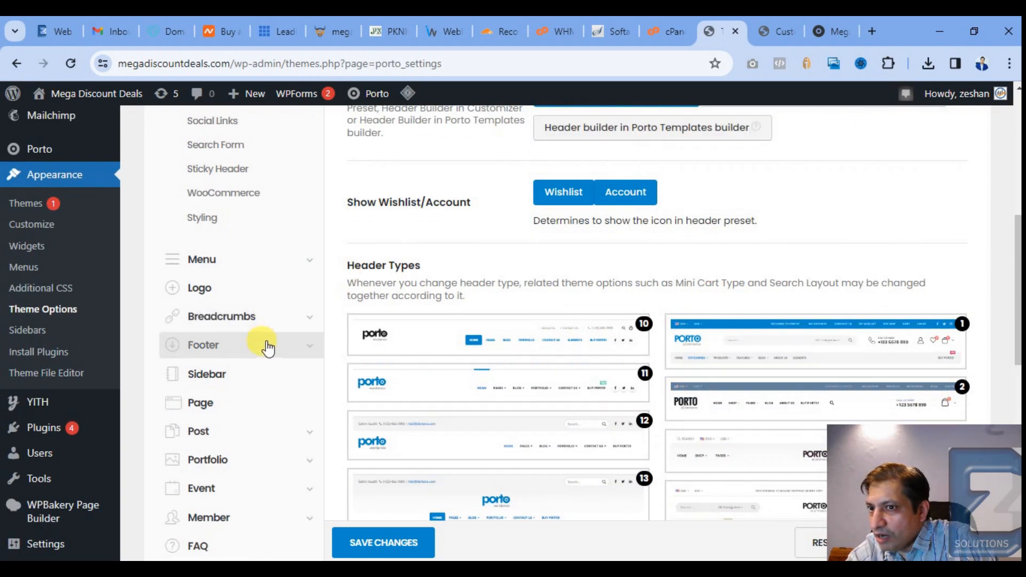
{"action": "left_click", "coordinate": [229, 288]}
{"action": "scroll", "coordinate": [653, 292], "scroll_direction": "up", "scroll_amount": 5}
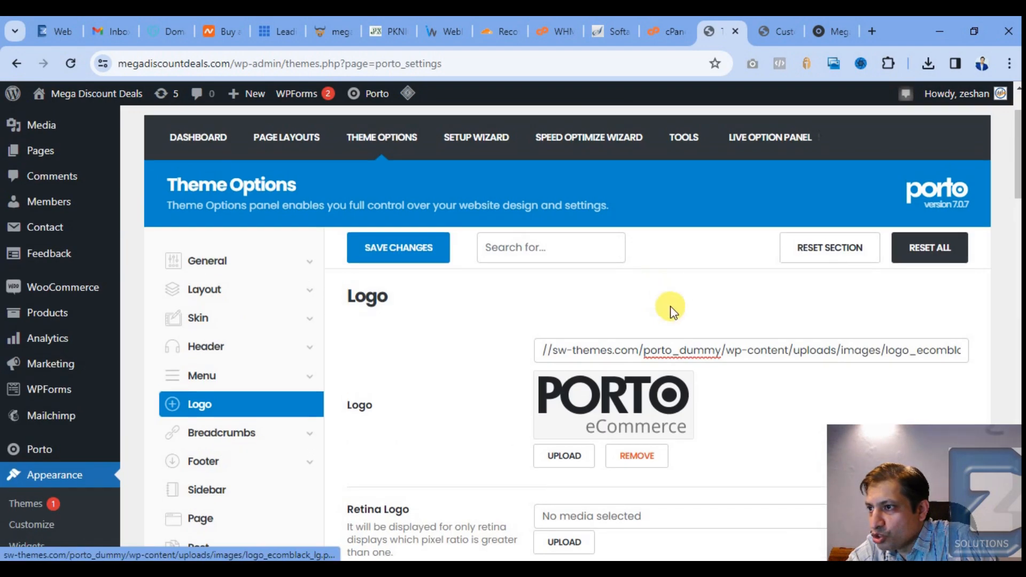
- Begin a logo upload, cancel it without choosing a file, then view the live storefront
{"action": "left_click", "coordinate": [563, 456]}
{"action": "left_click", "coordinate": [522, 354]}
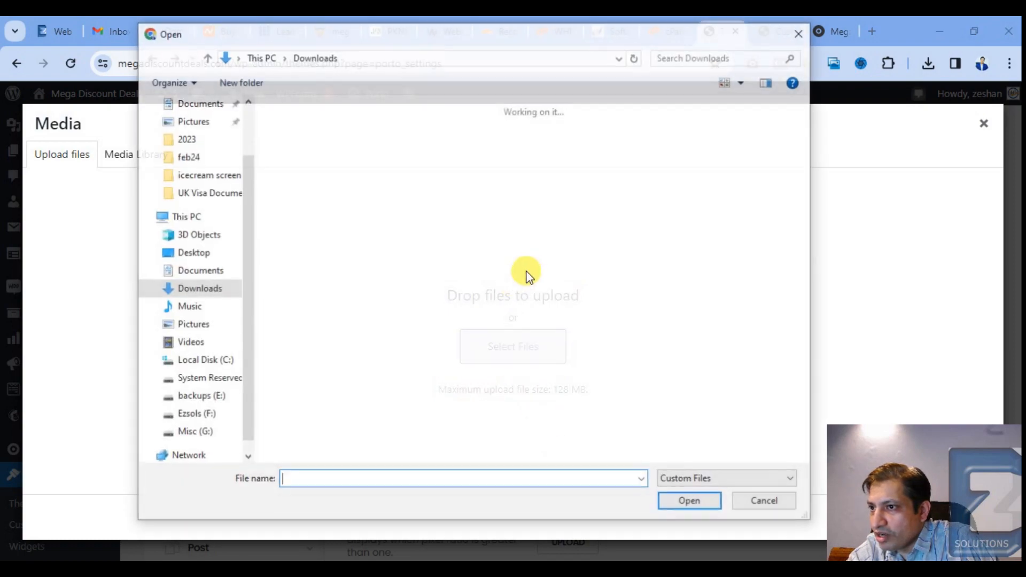
{"action": "left_click", "coordinate": [768, 498]}
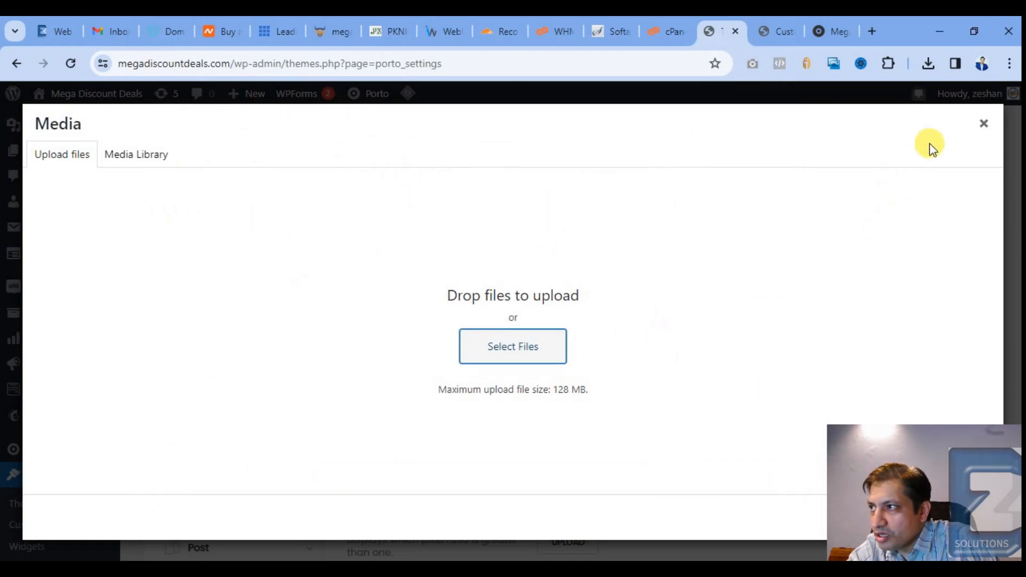
{"action": "left_click", "coordinate": [984, 124]}
{"action": "scroll", "coordinate": [656, 338], "scroll_direction": "down", "scroll_amount": 10}
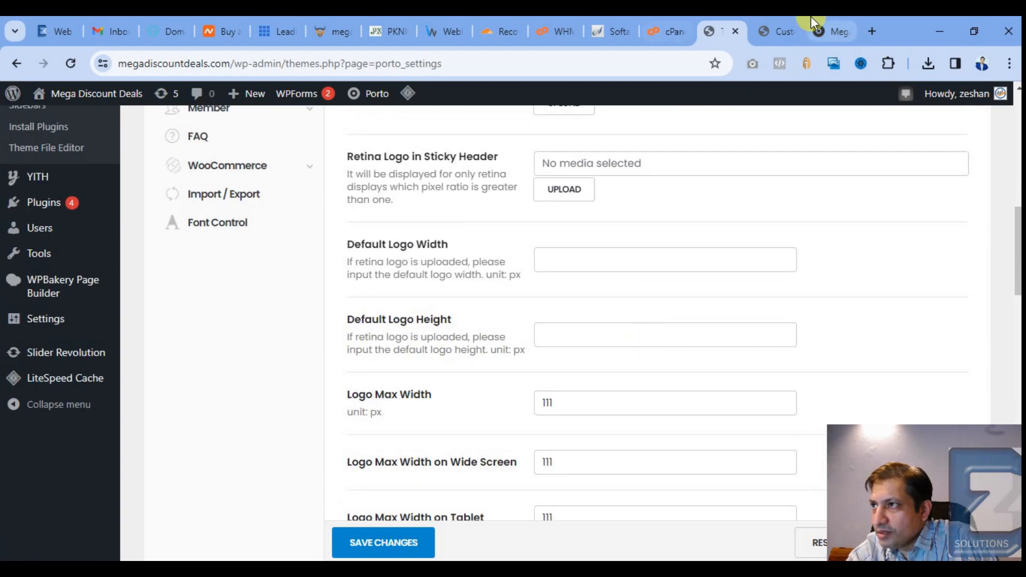
{"action": "left_click", "coordinate": [812, 24]}
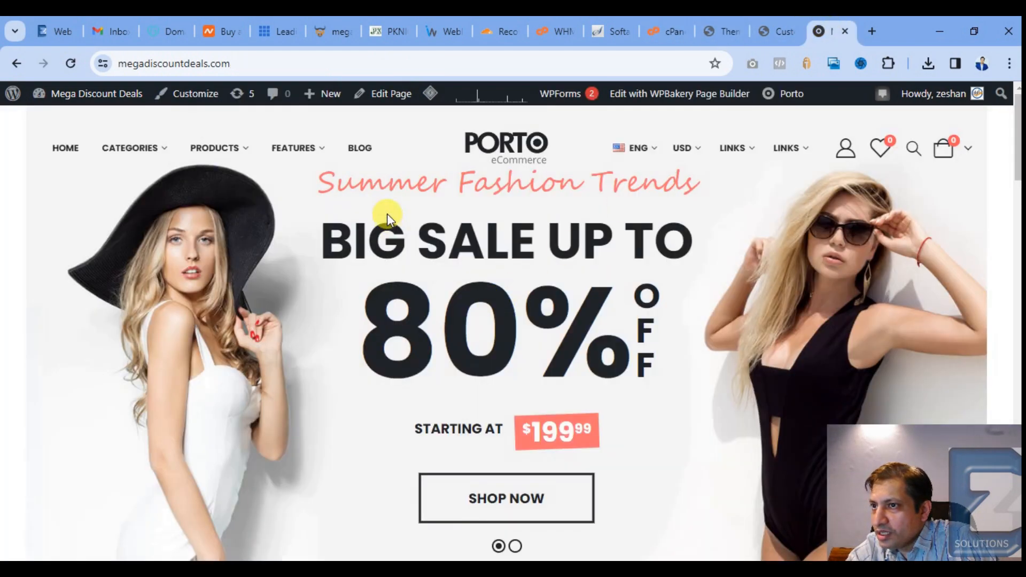
- Scroll the storefront to its footer, then return to the Theme Options Logo section
{"action": "mouse_move", "coordinate": [146, 155]}
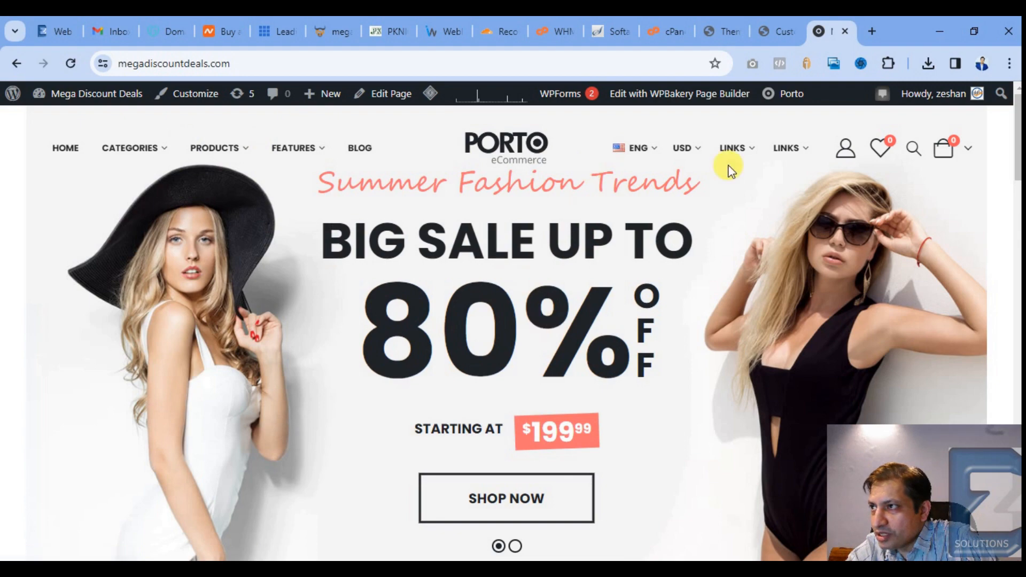
{"action": "scroll", "coordinate": [782, 315], "scroll_direction": "down", "scroll_amount": 10}
{"action": "scroll", "coordinate": [381, 496], "scroll_direction": "down", "scroll_amount": 5}
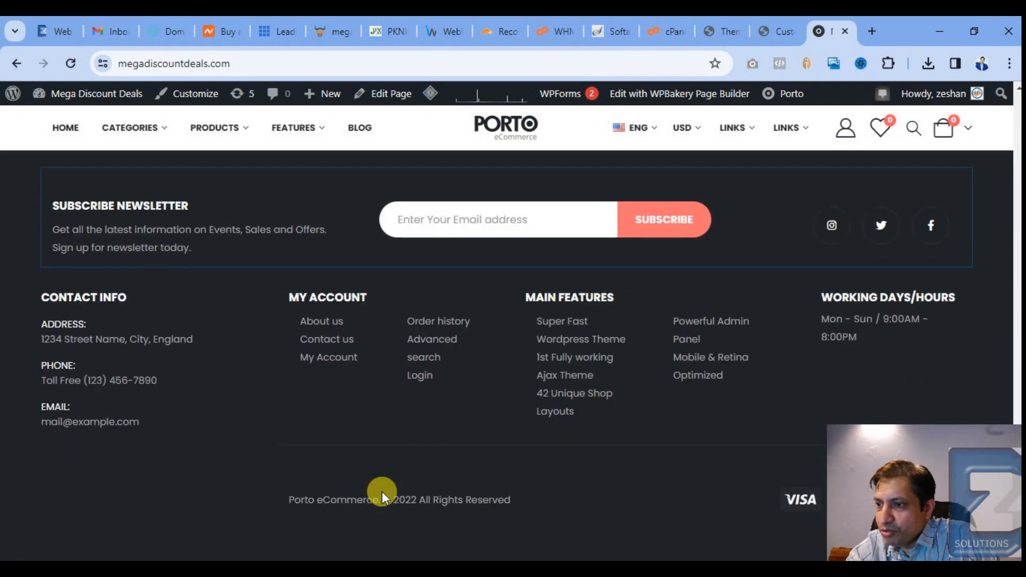
{"action": "left_click", "coordinate": [784, 27]}
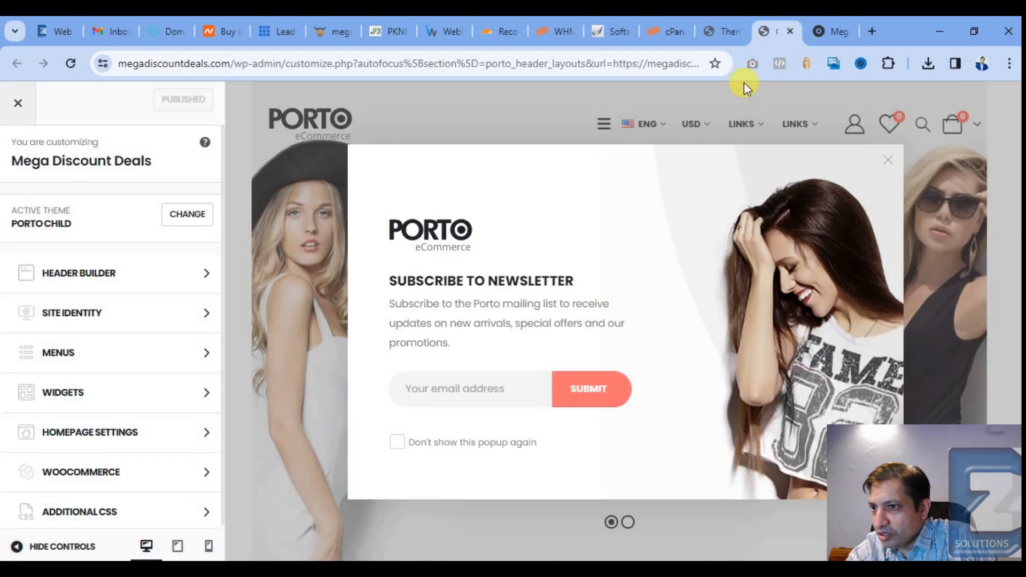
{"action": "left_click", "coordinate": [733, 28]}
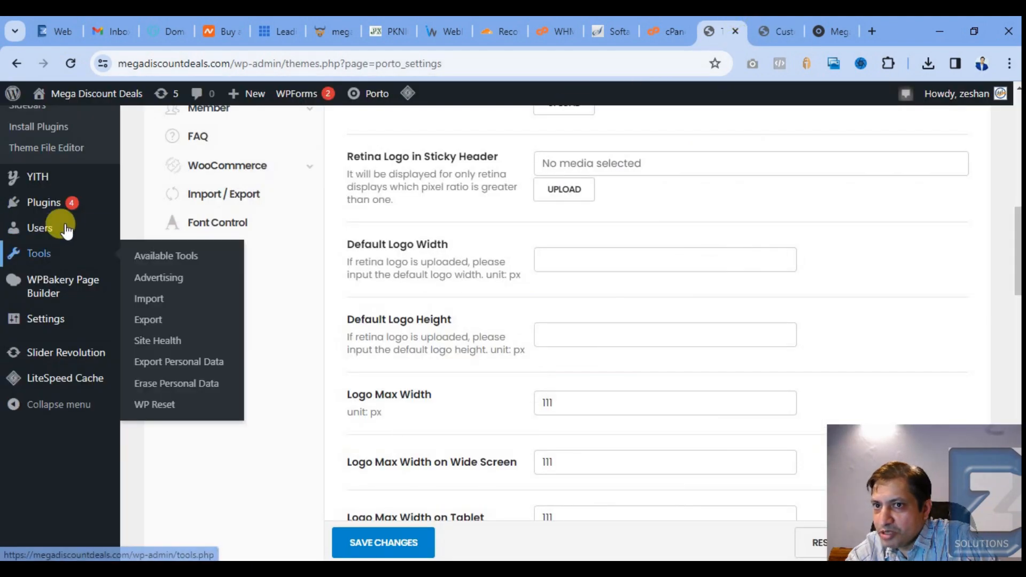
{"action": "scroll", "coordinate": [53, 219], "scroll_direction": "up", "scroll_amount": 10}
- Open Products > All Products and compare the 14-item list with the storefront
{"action": "mouse_move", "coordinate": [84, 247]}
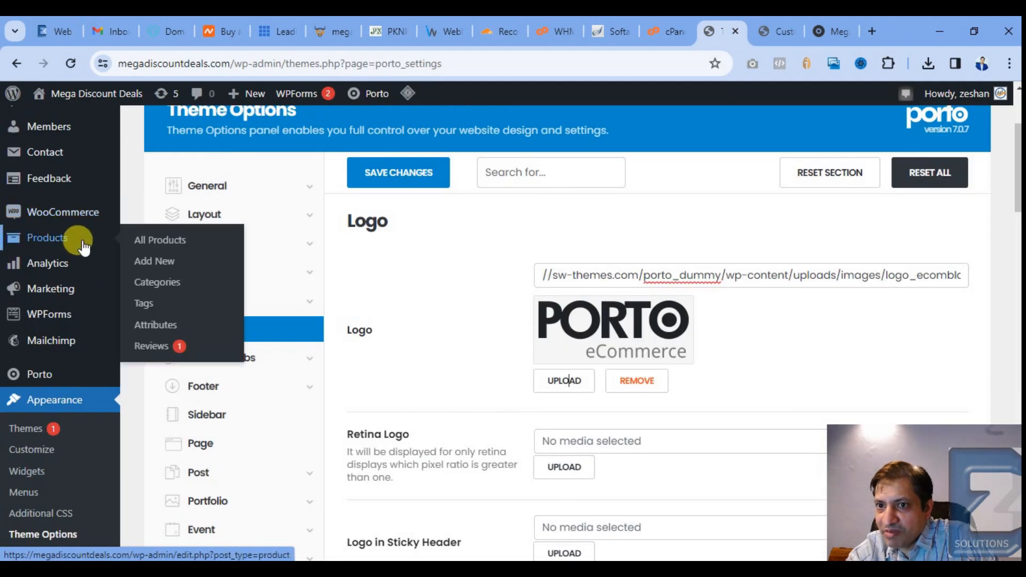
{"action": "left_click", "coordinate": [146, 241]}
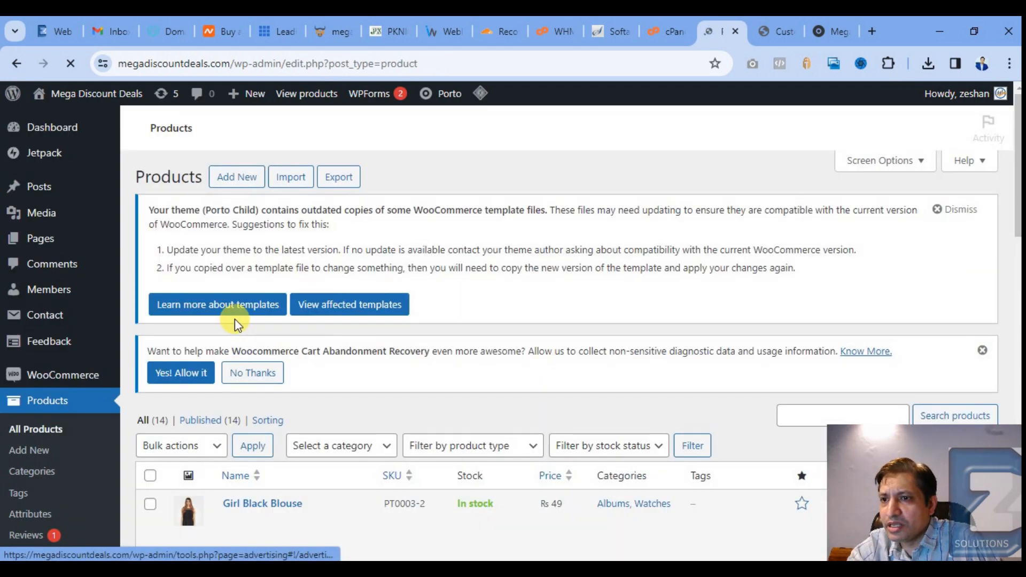
{"action": "scroll", "coordinate": [221, 396], "scroll_direction": "down", "scroll_amount": 3}
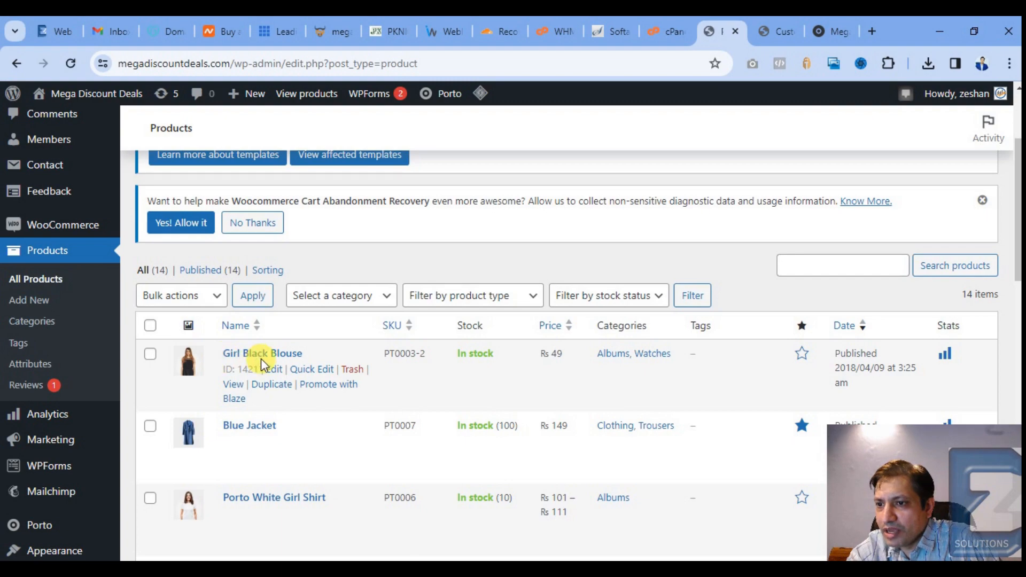
{"action": "left_click", "coordinate": [823, 29]}
{"action": "scroll", "coordinate": [652, 287], "scroll_direction": "up", "scroll_amount": 15}
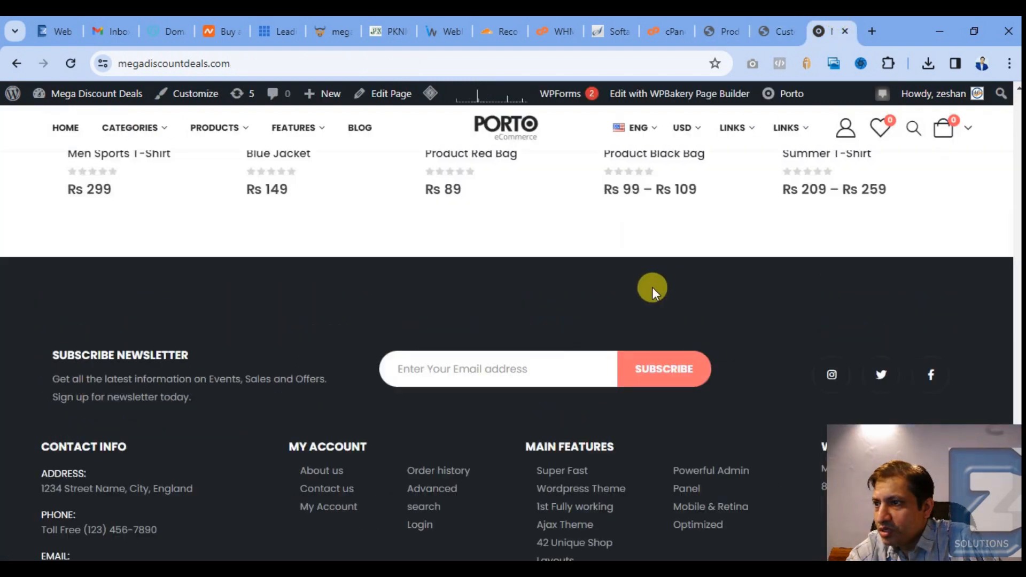
{"action": "scroll", "coordinate": [655, 291], "scroll_direction": "up", "scroll_amount": 4}
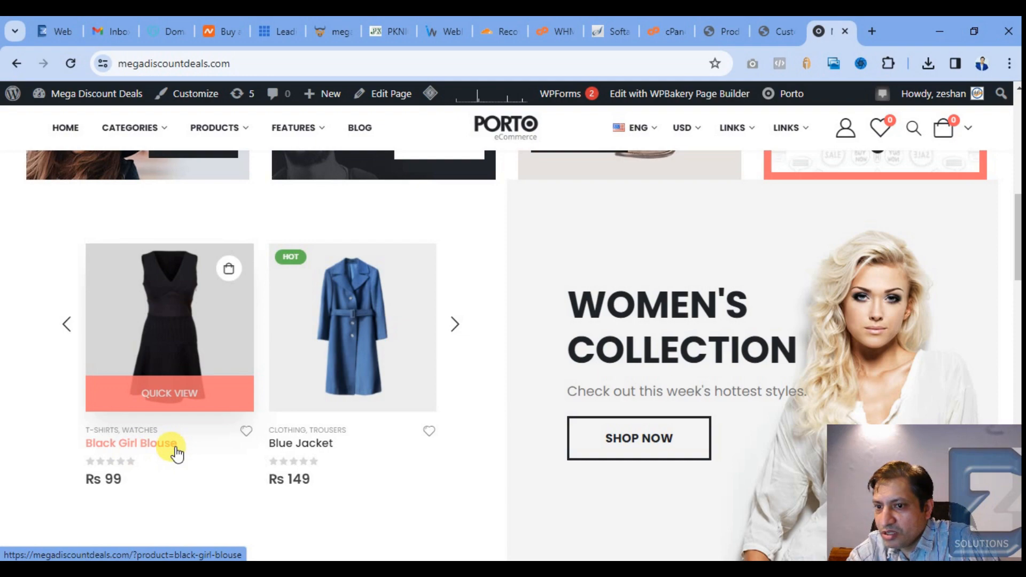
- Back in the products list, open Girl Black Blouse for editing
{"action": "left_click", "coordinate": [774, 24]}
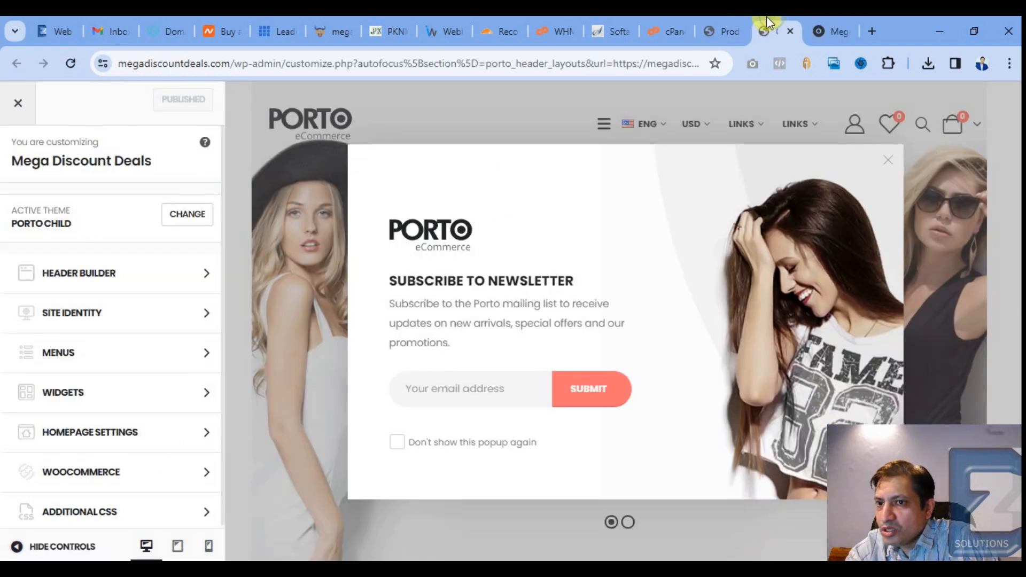
{"action": "left_click", "coordinate": [728, 22]}
{"action": "scroll", "coordinate": [235, 428], "scroll_direction": "down", "scroll_amount": 12}
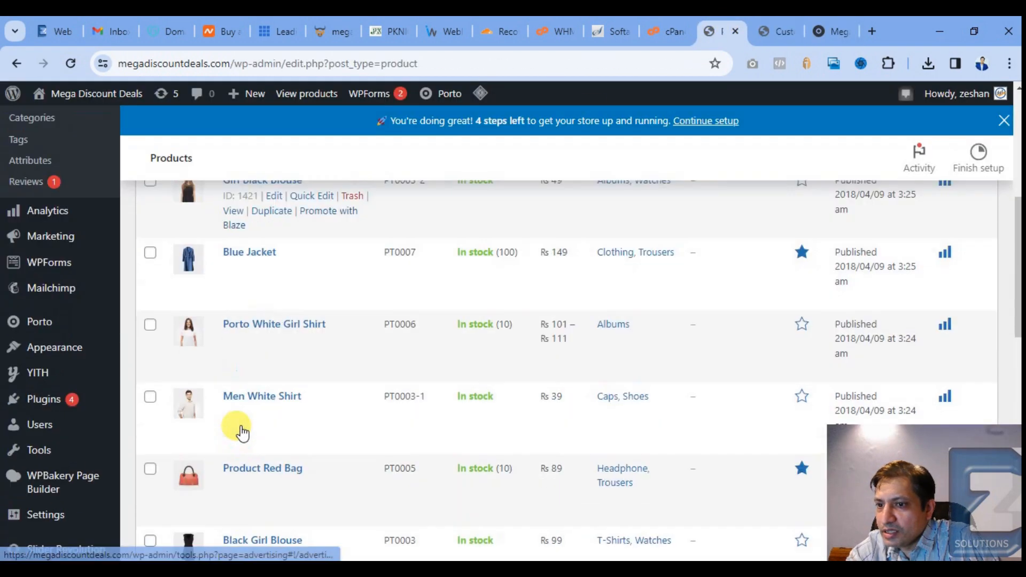
{"action": "scroll", "coordinate": [262, 417], "scroll_direction": "down", "scroll_amount": 5}
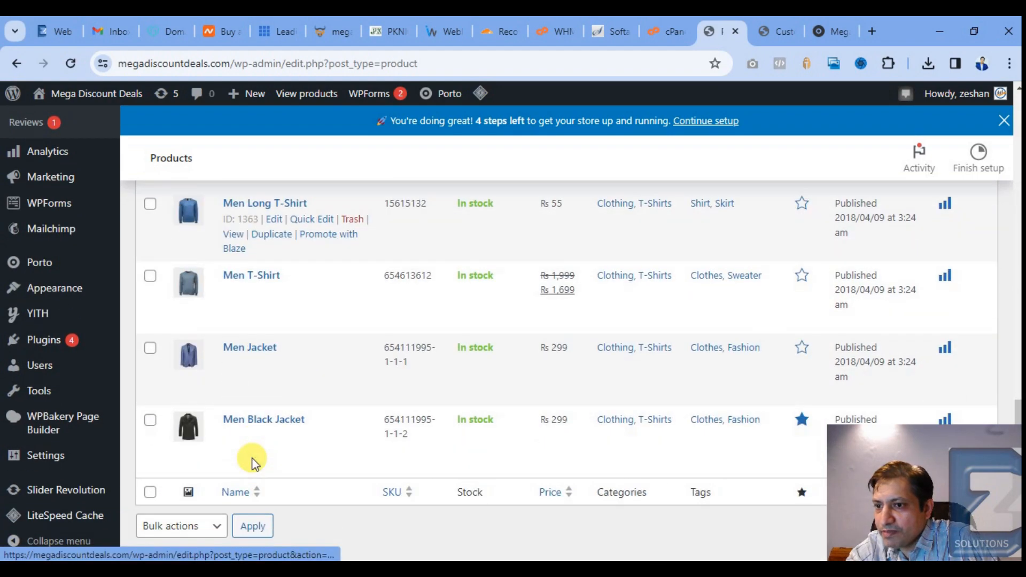
{"action": "scroll", "coordinate": [252, 438], "scroll_direction": "up", "scroll_amount": 18}
{"action": "left_click", "coordinate": [268, 355]}
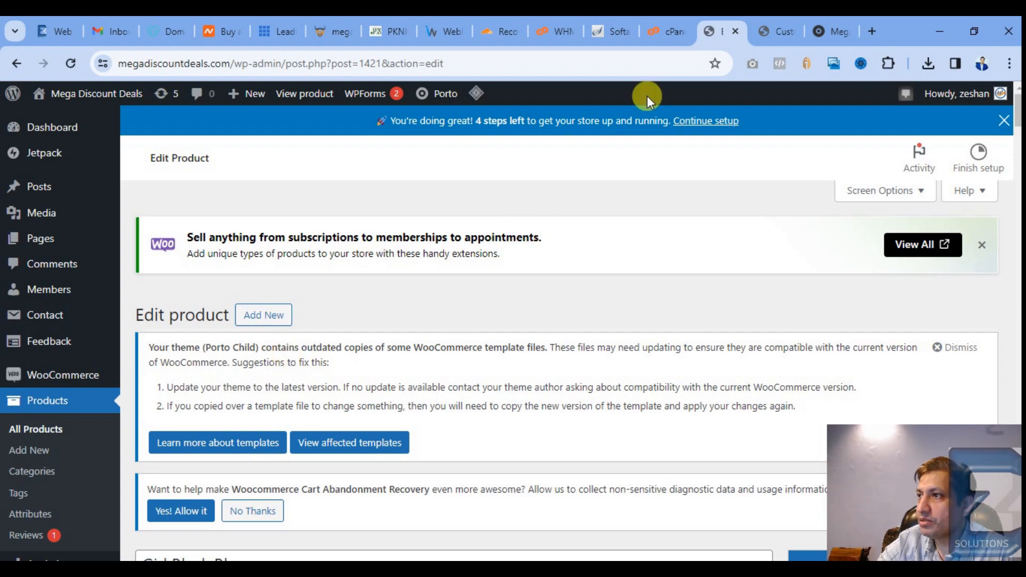
{"action": "left_click", "coordinate": [828, 31]}
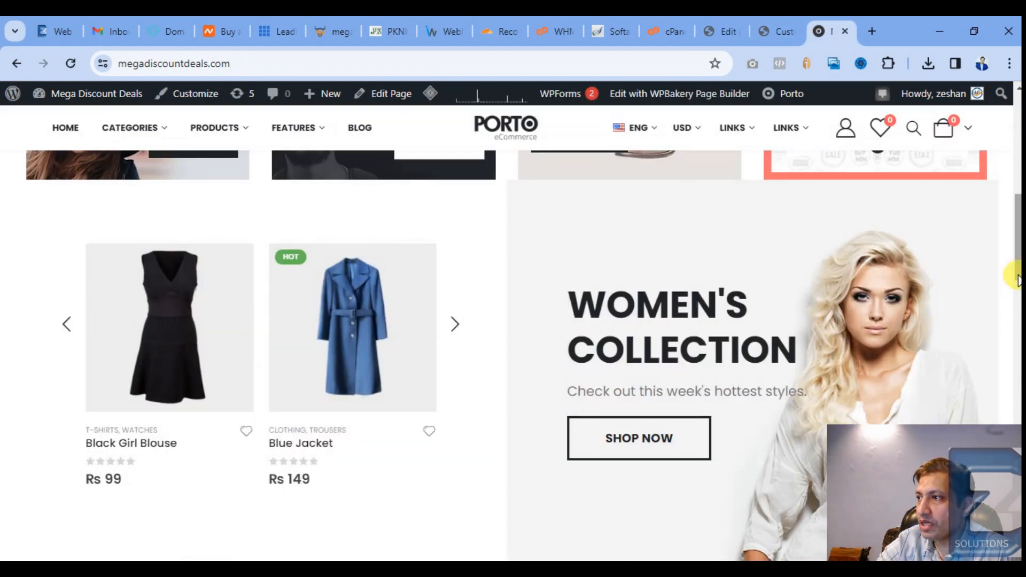
{"action": "scroll", "coordinate": [1008, 275], "scroll_direction": "up", "scroll_amount": 10}
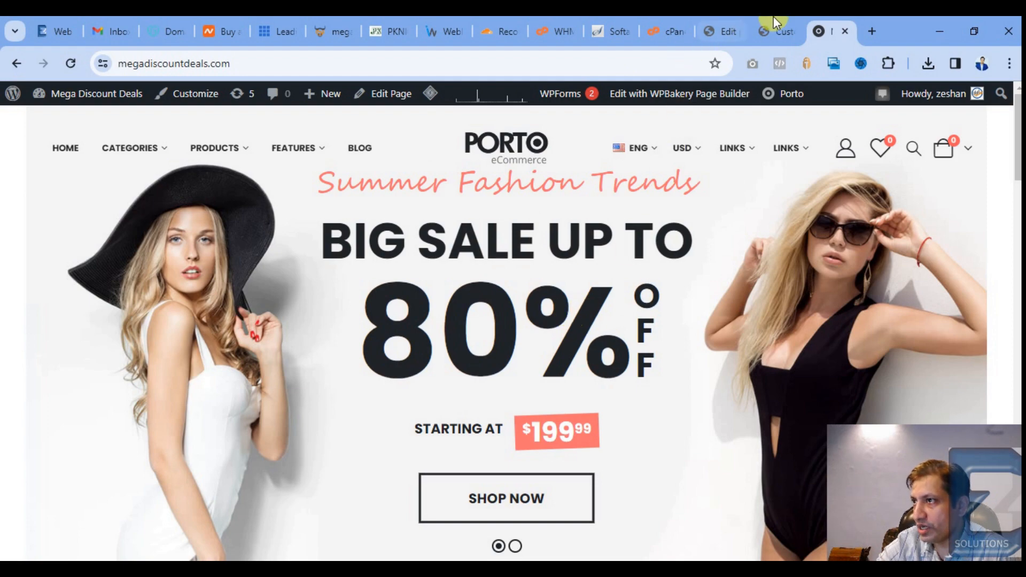
{"action": "left_click", "coordinate": [790, 18]}
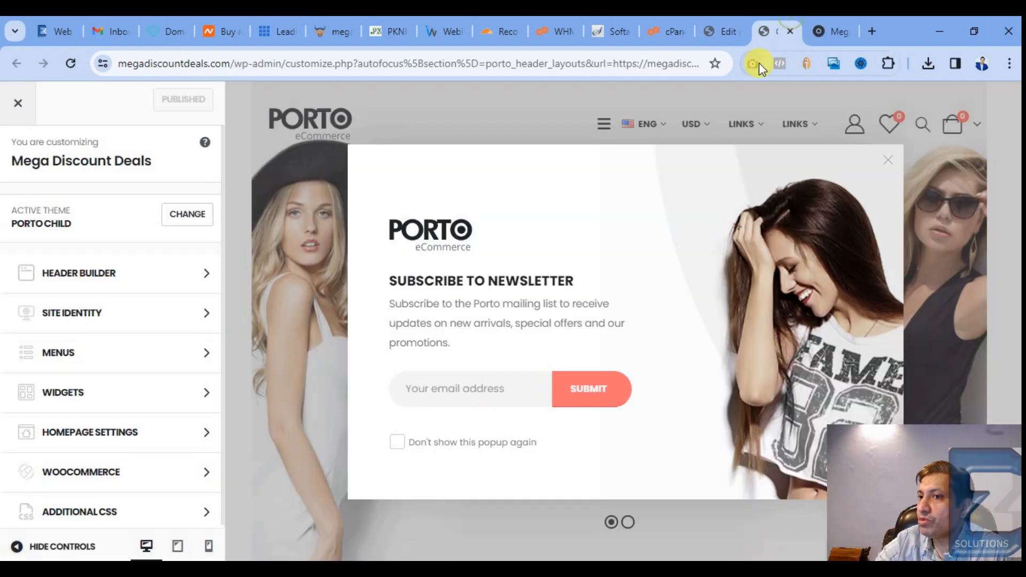
{"action": "left_click", "coordinate": [717, 28]}
{"action": "scroll", "coordinate": [41, 474], "scroll_direction": "down", "scroll_amount": 8}
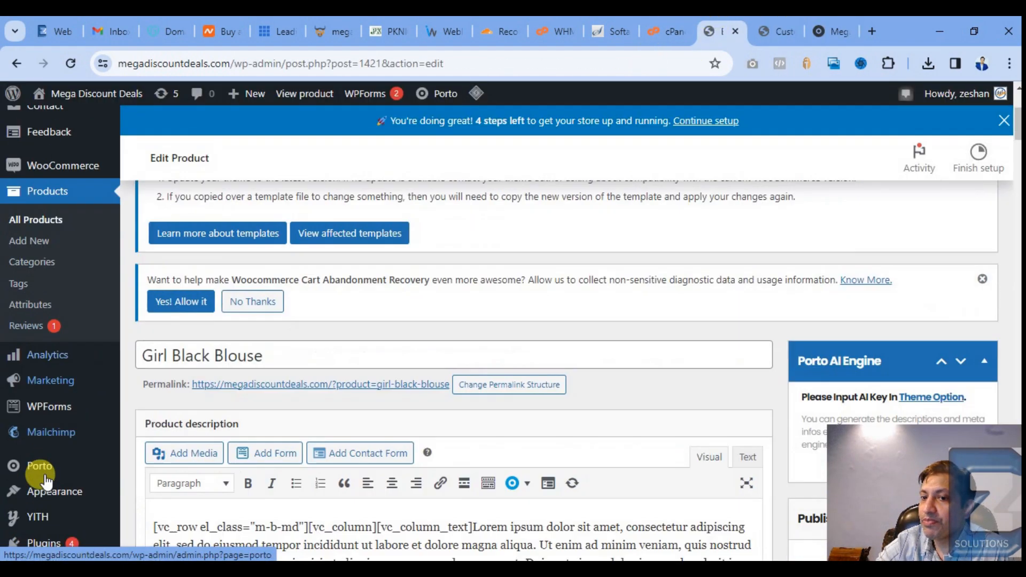
{"action": "mouse_move", "coordinate": [82, 512]}
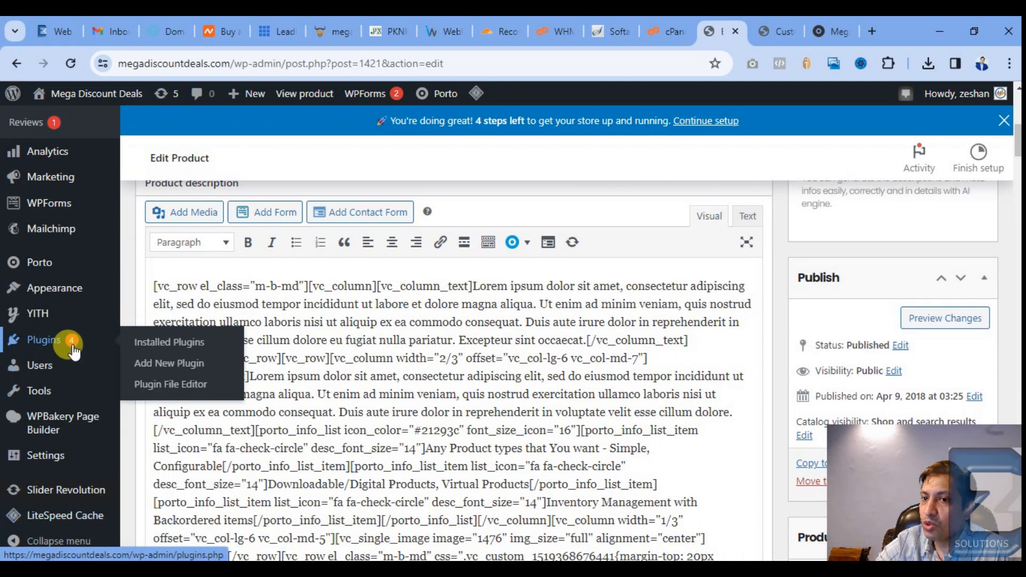
{"action": "left_click", "coordinate": [869, 30]}
- Search Google for 'cjdropshipping' and open the CJdropshipping website from the results
{"action": "type", "text": "cj"}
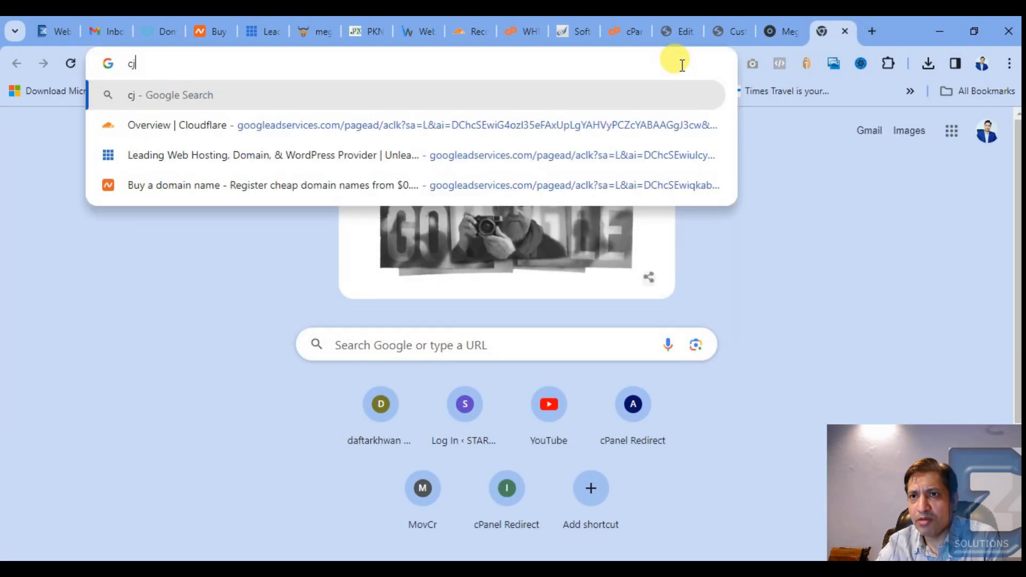
{"action": "type", "text": "dros"}
{"action": "key", "text": "BackSpace"}
{"action": "type", "text": "pshipping"}
{"action": "key", "text": "Return"}
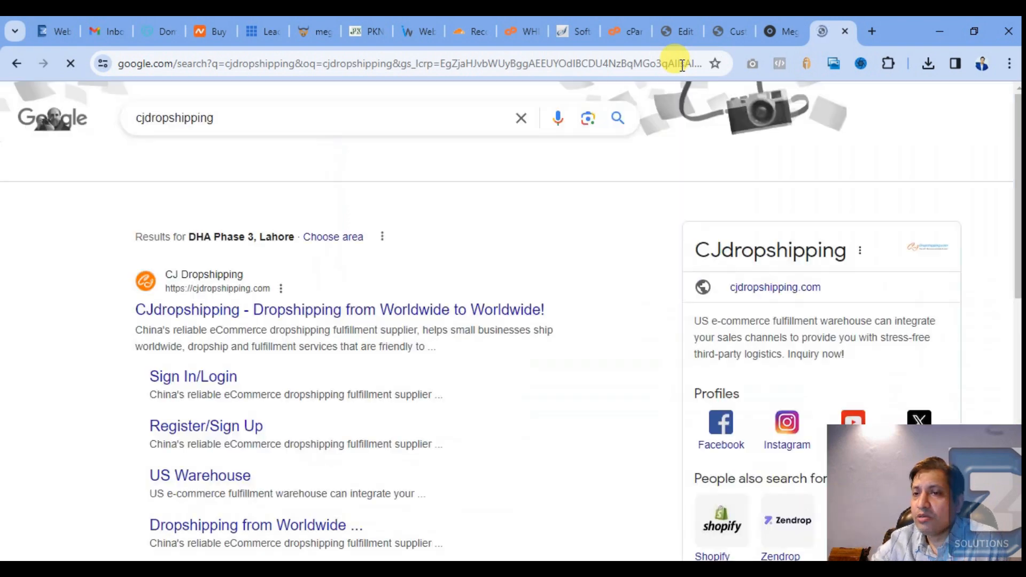
{"action": "left_click", "coordinate": [398, 312]}
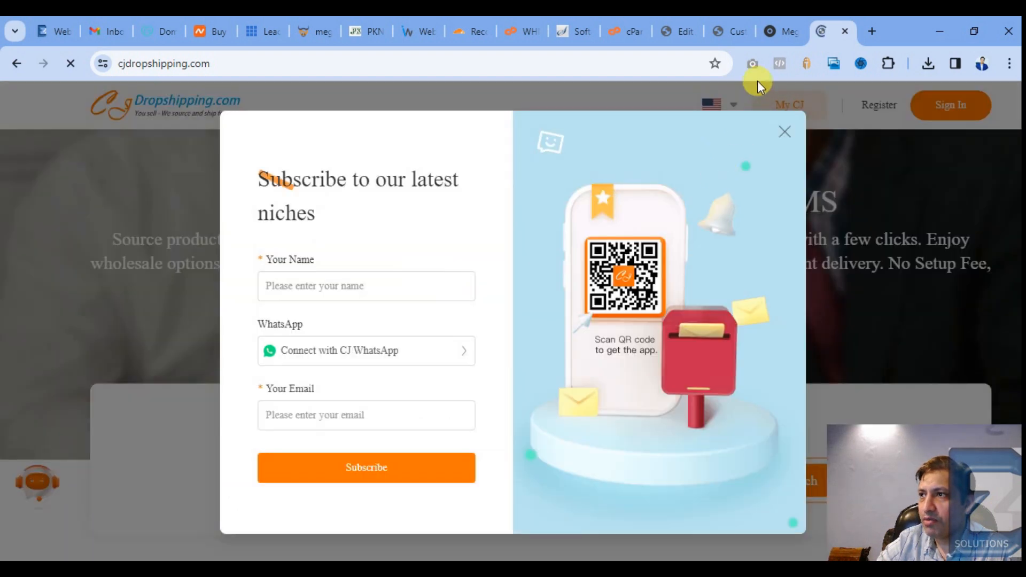
- Close the 'Subscribe to our latest niches' popup, then switch back to the Mega Discount Deals storefront
{"action": "left_click", "coordinate": [785, 132]}
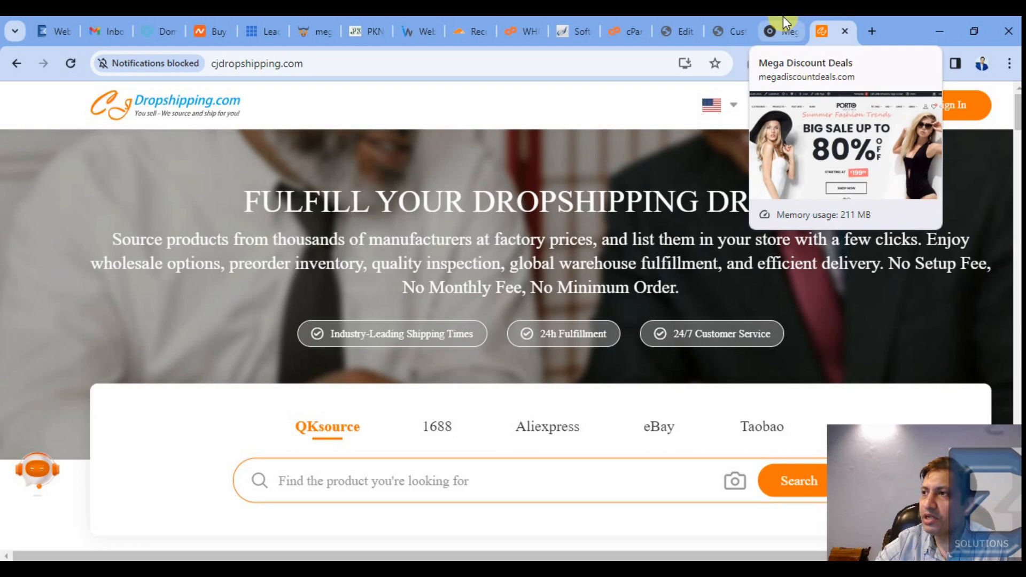
{"action": "left_click", "coordinate": [784, 16]}
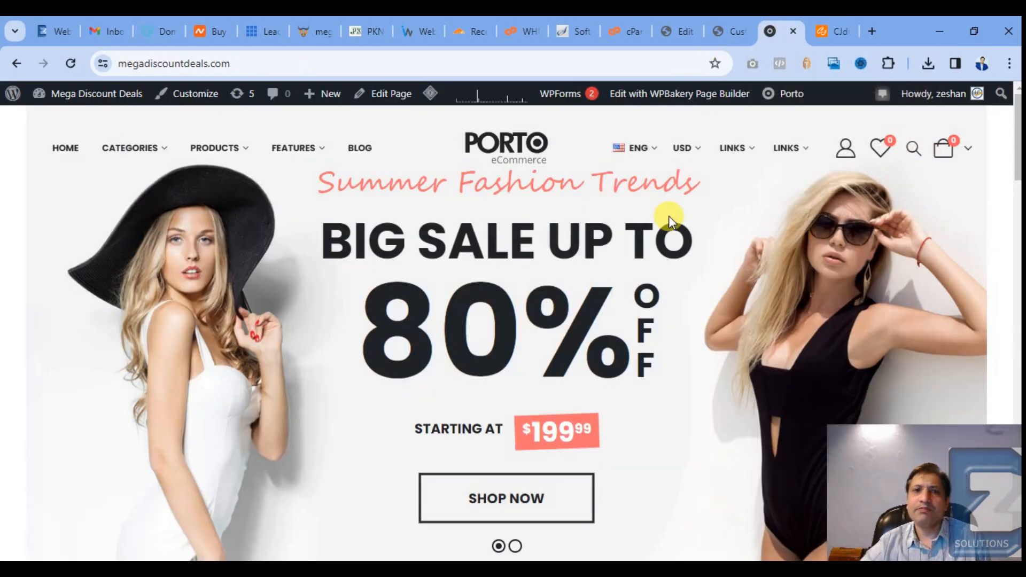